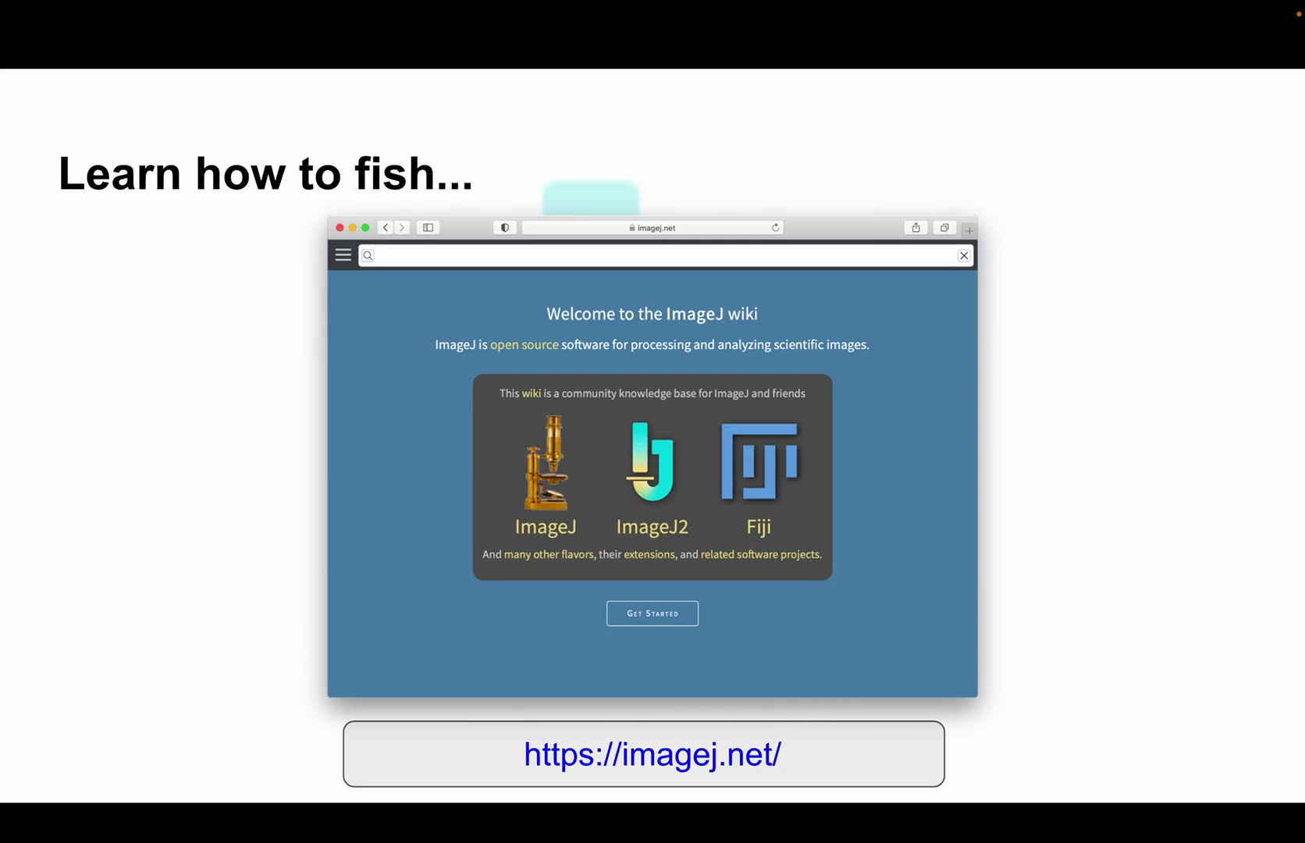
key("Right")
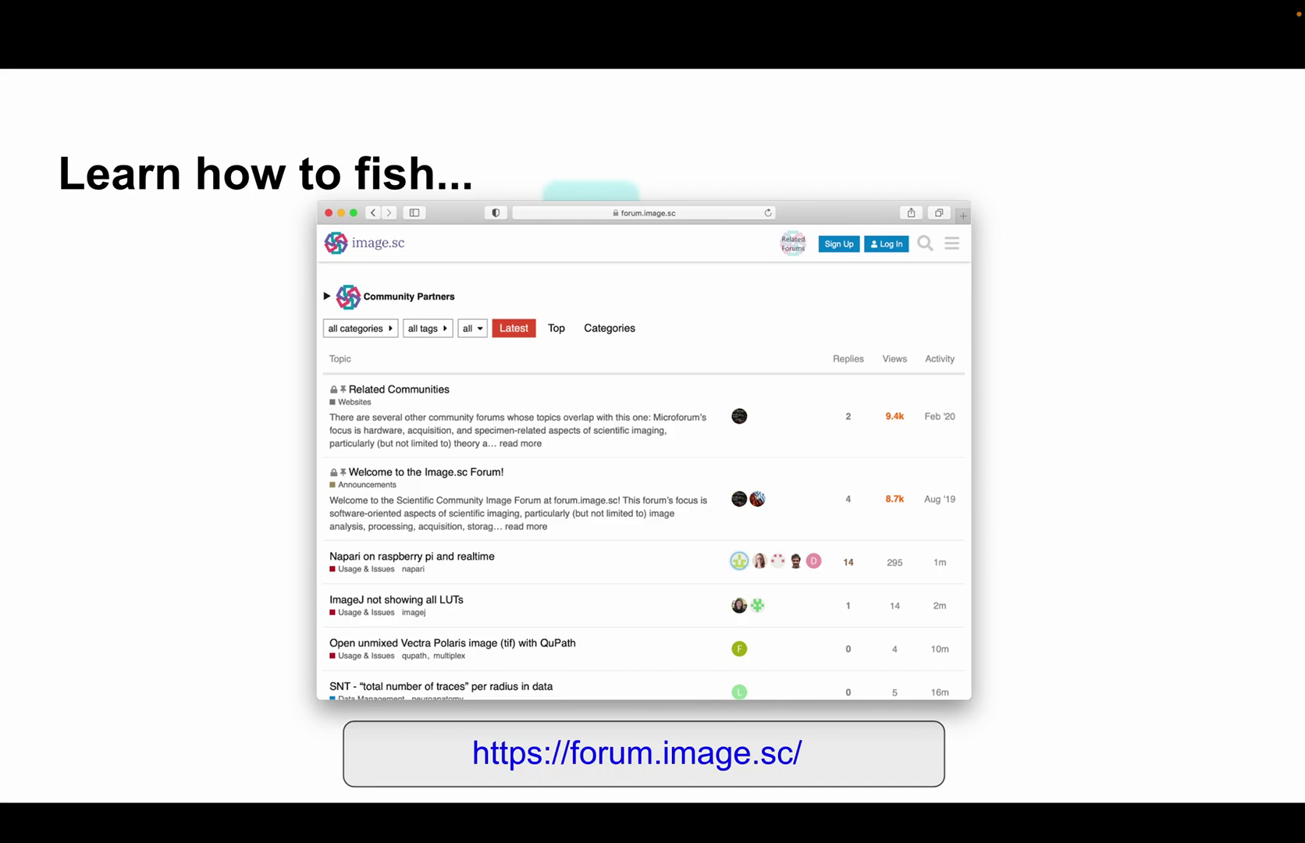
key("Right")
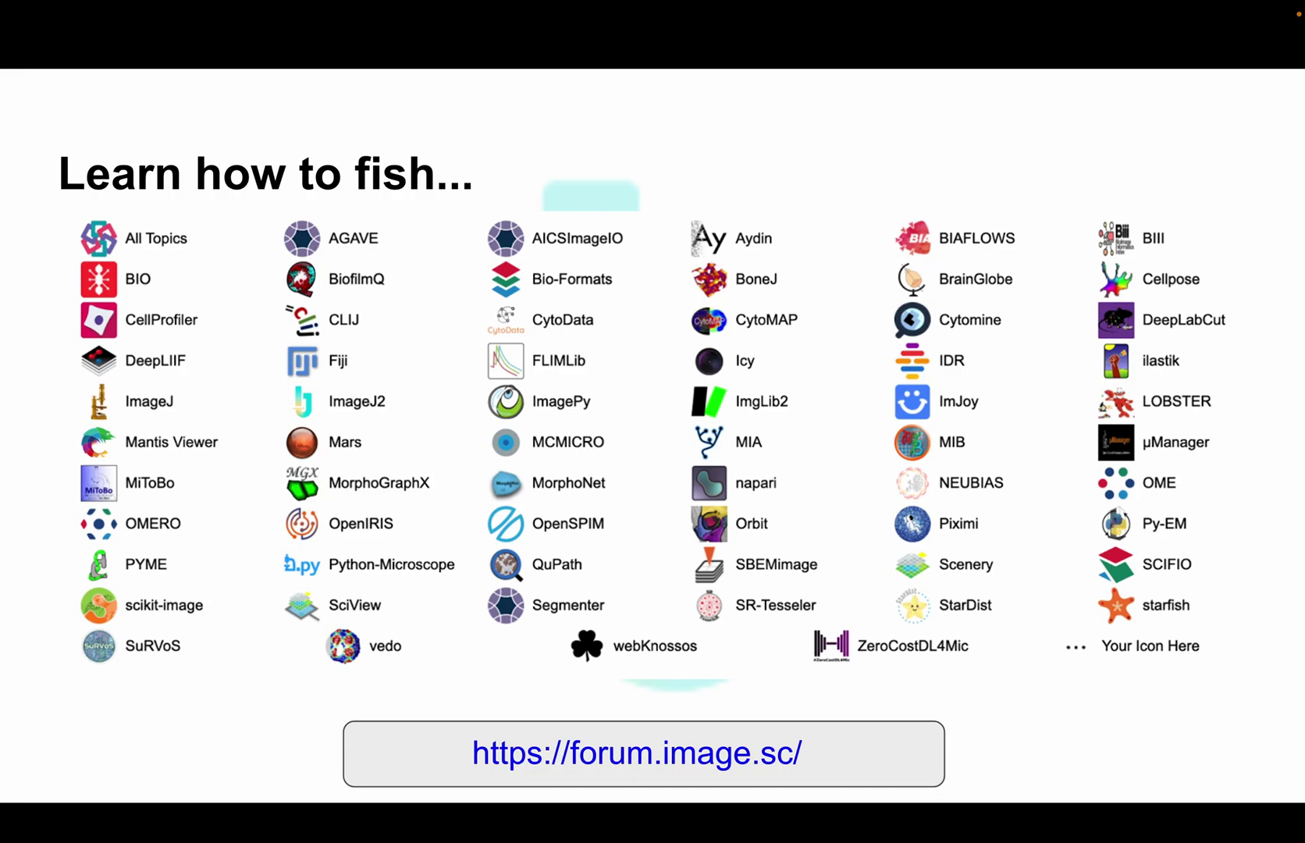
key("Right")
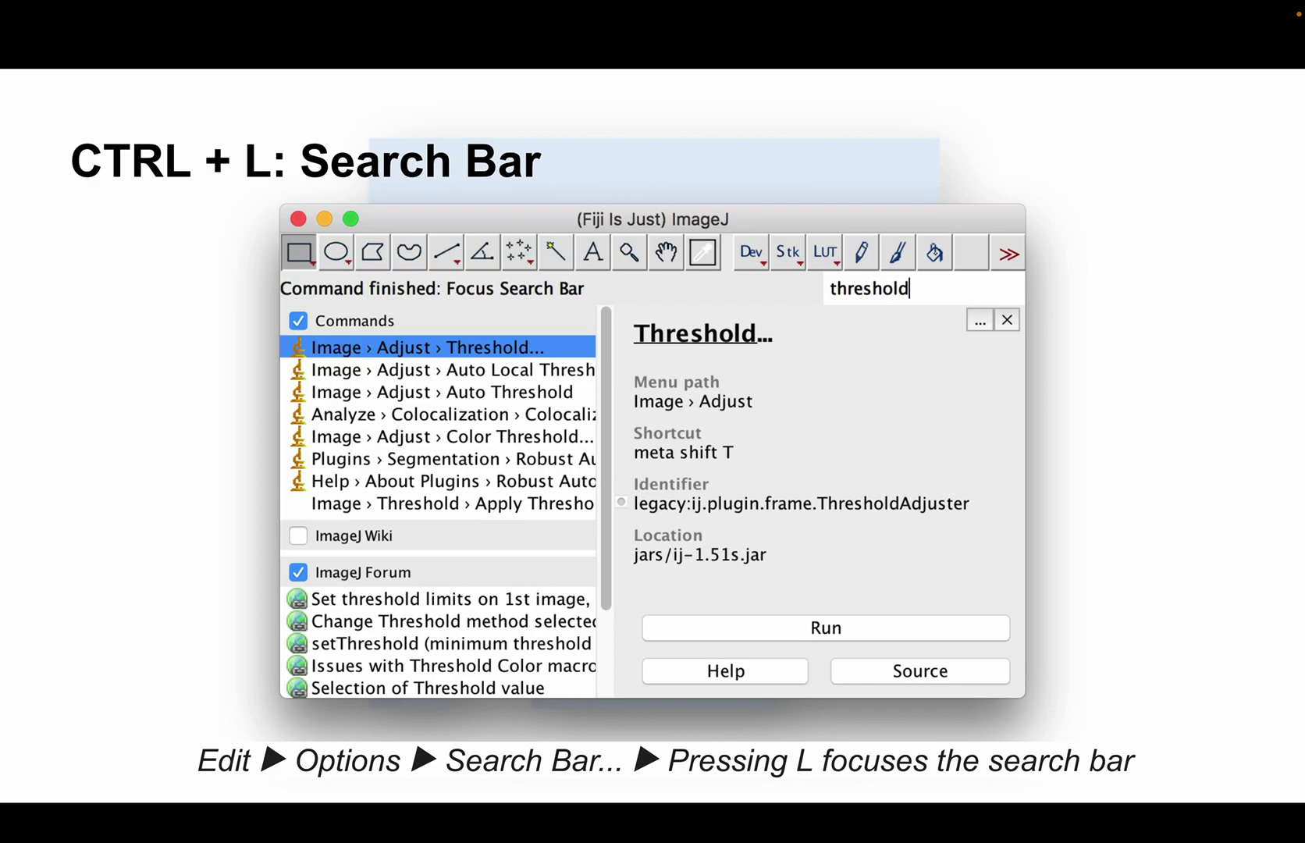
Switch to Fiji, search its commands for "blobs" and open the Blobs sample image
key("super+Tab")
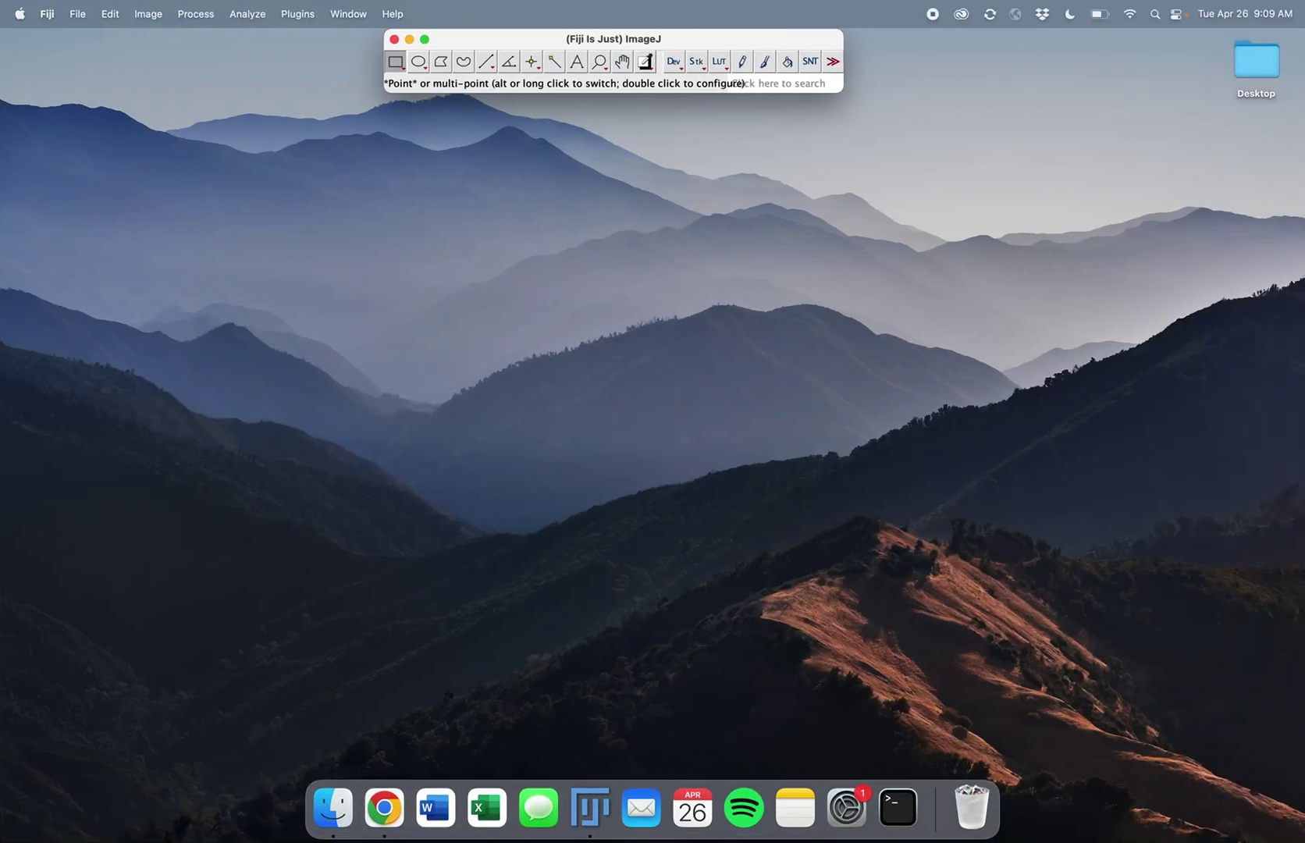
left_click(763, 81)
type("blobs")
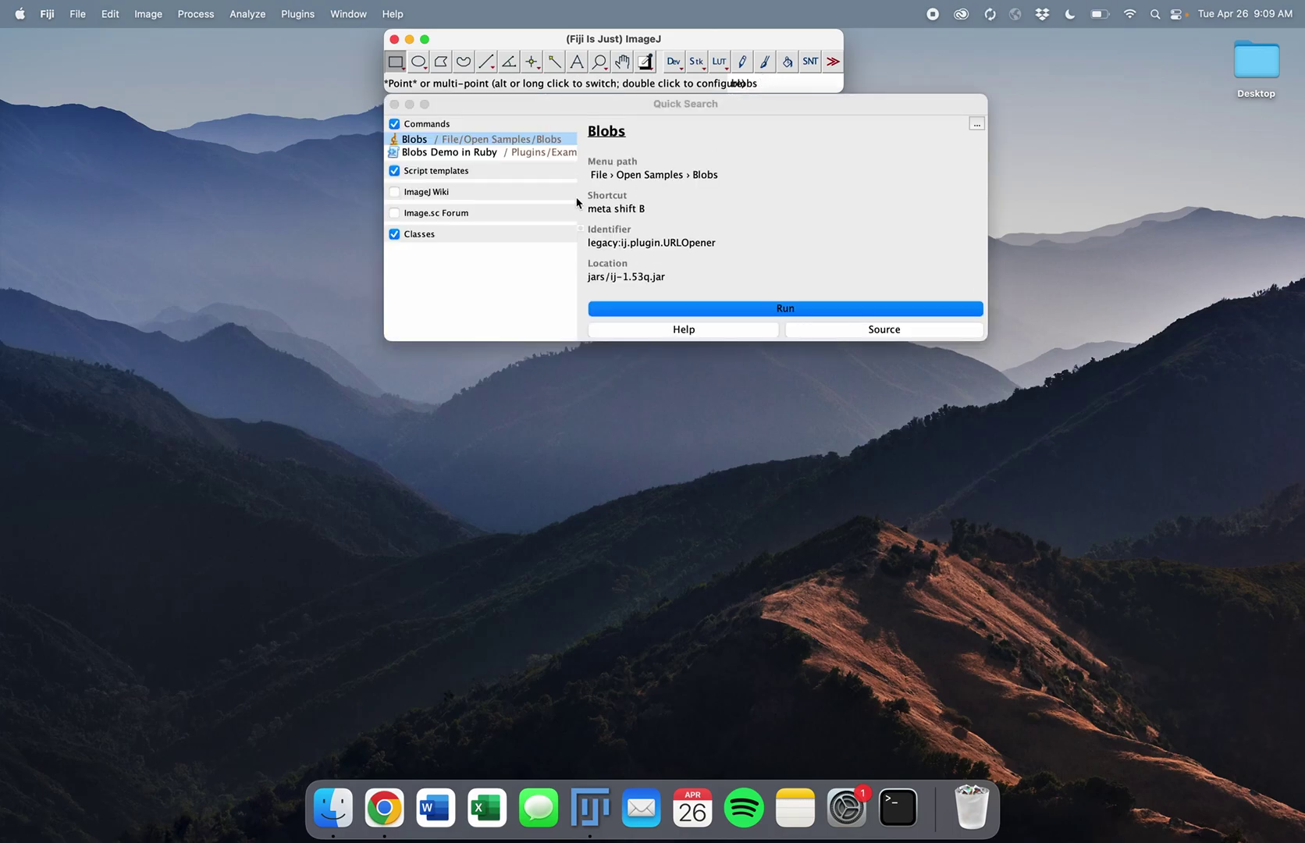
left_click(811, 310)
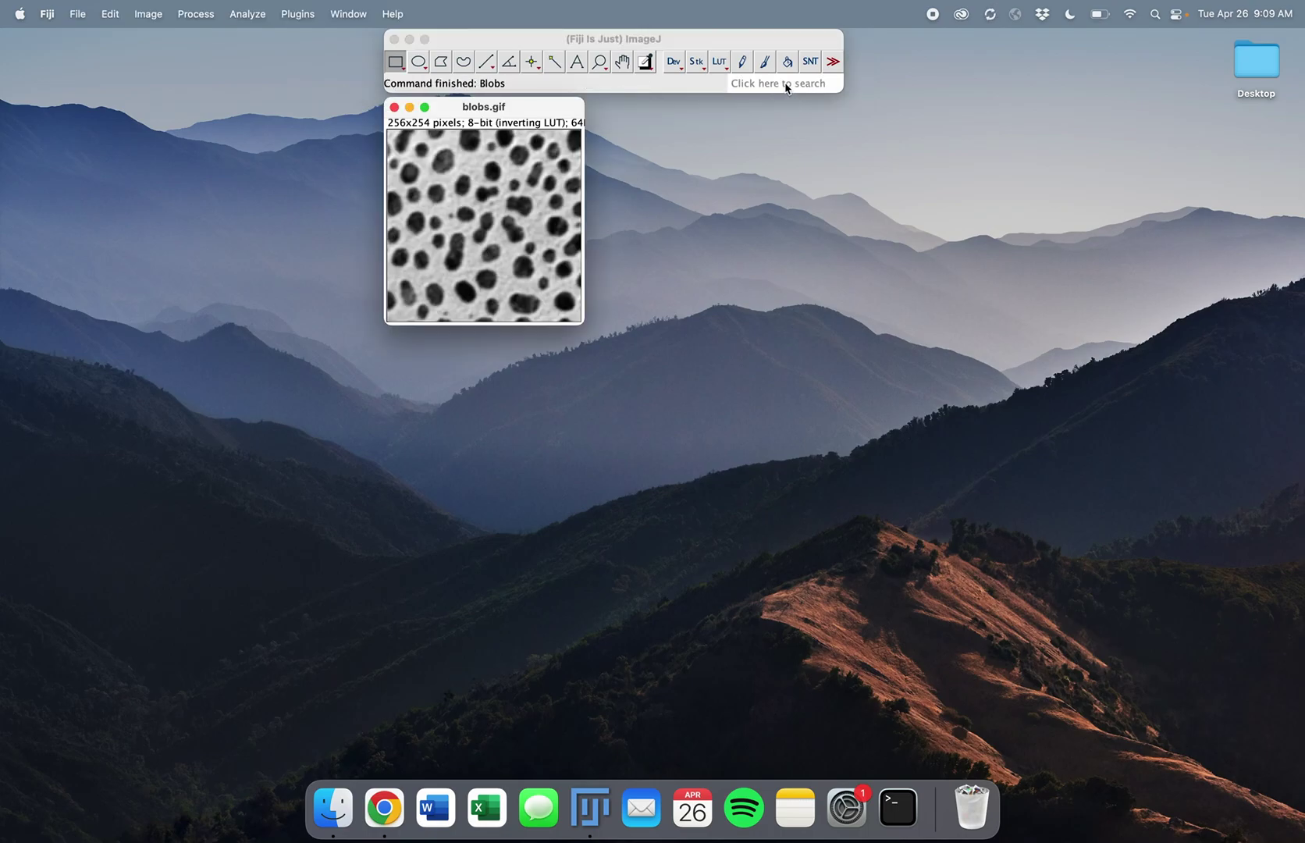
Open a second copy of the Blobs sample image through the command search
left_click(781, 83)
type("blobs")
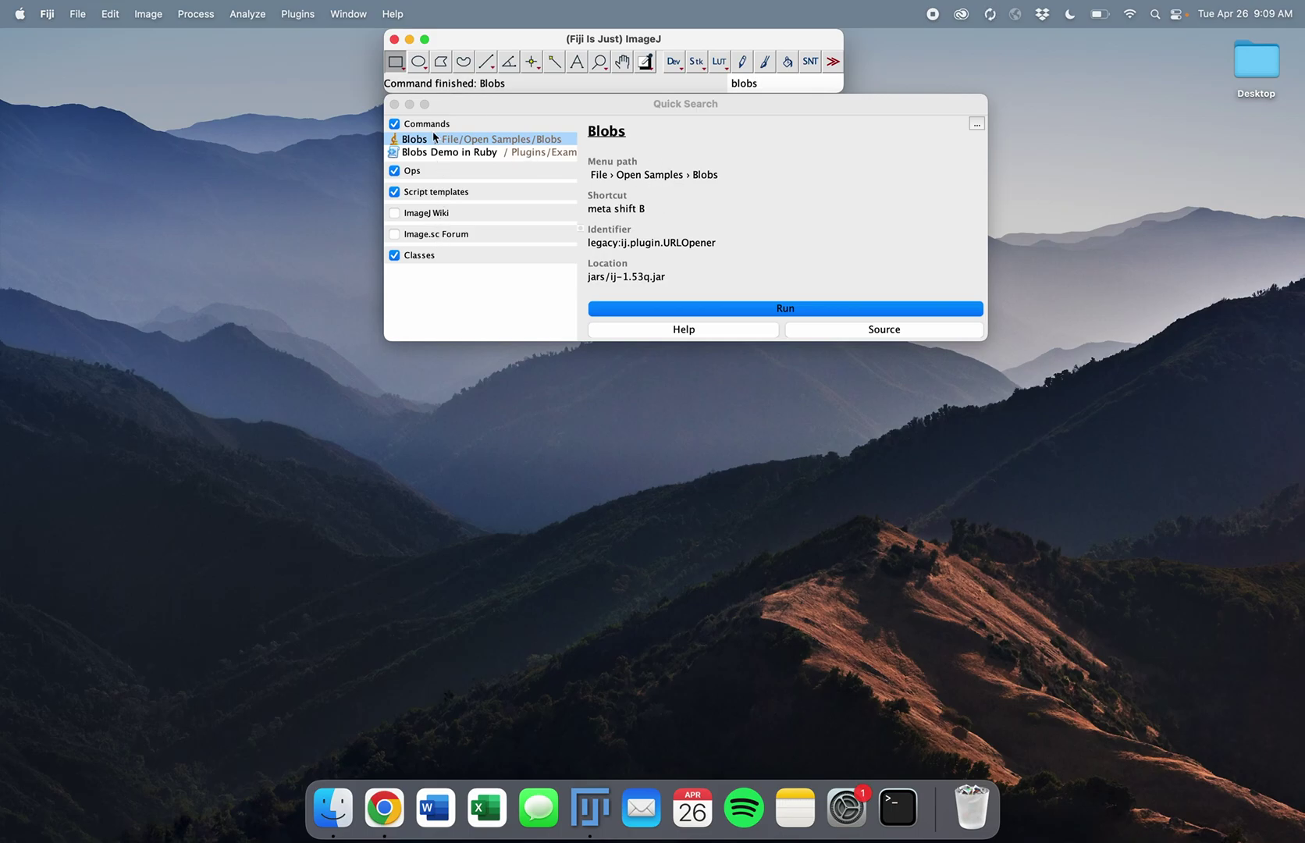
left_click(787, 308)
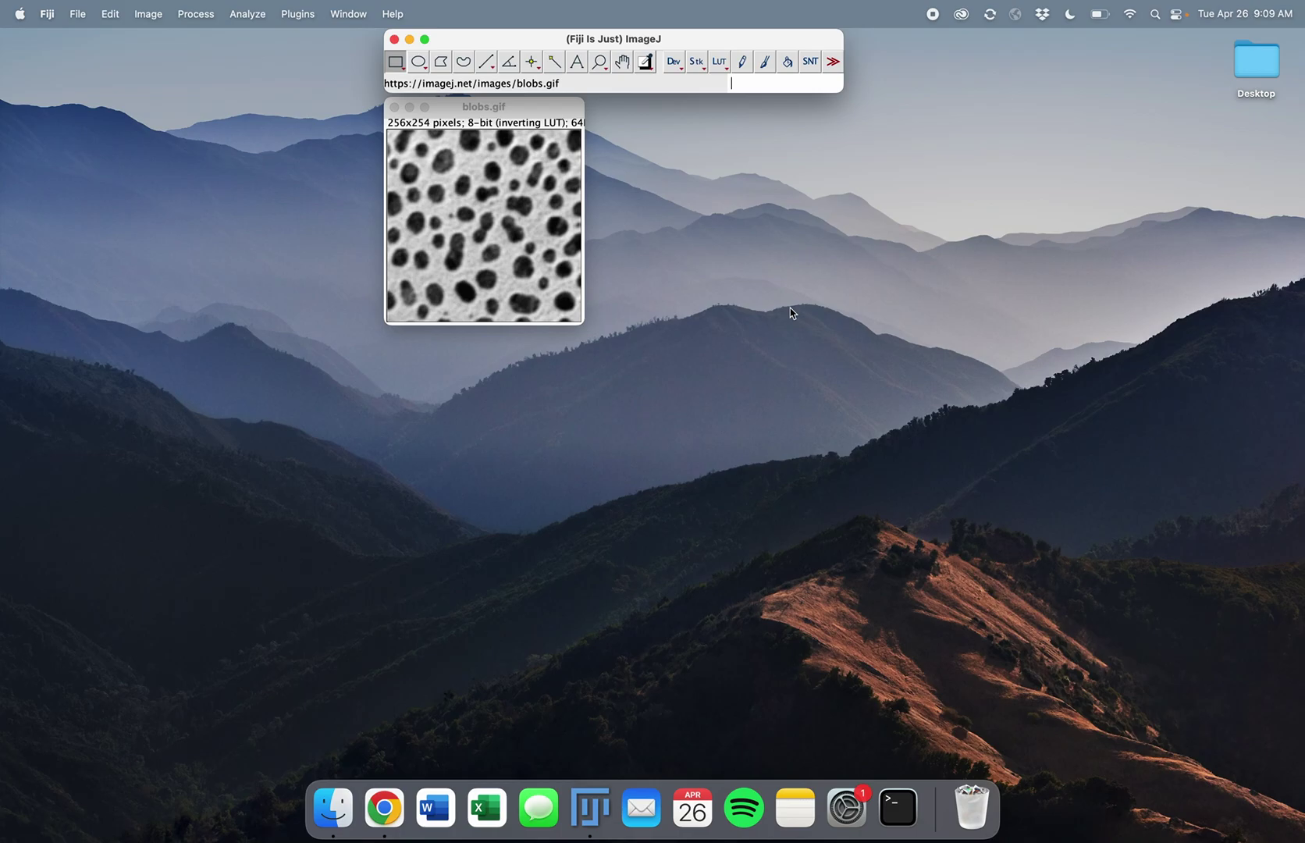
Search for "gauss", apply Gaussian Blur with sigma 2.00 to blobs-1.gif, and move the blurred image aside to reveal the original
left_click(738, 82)
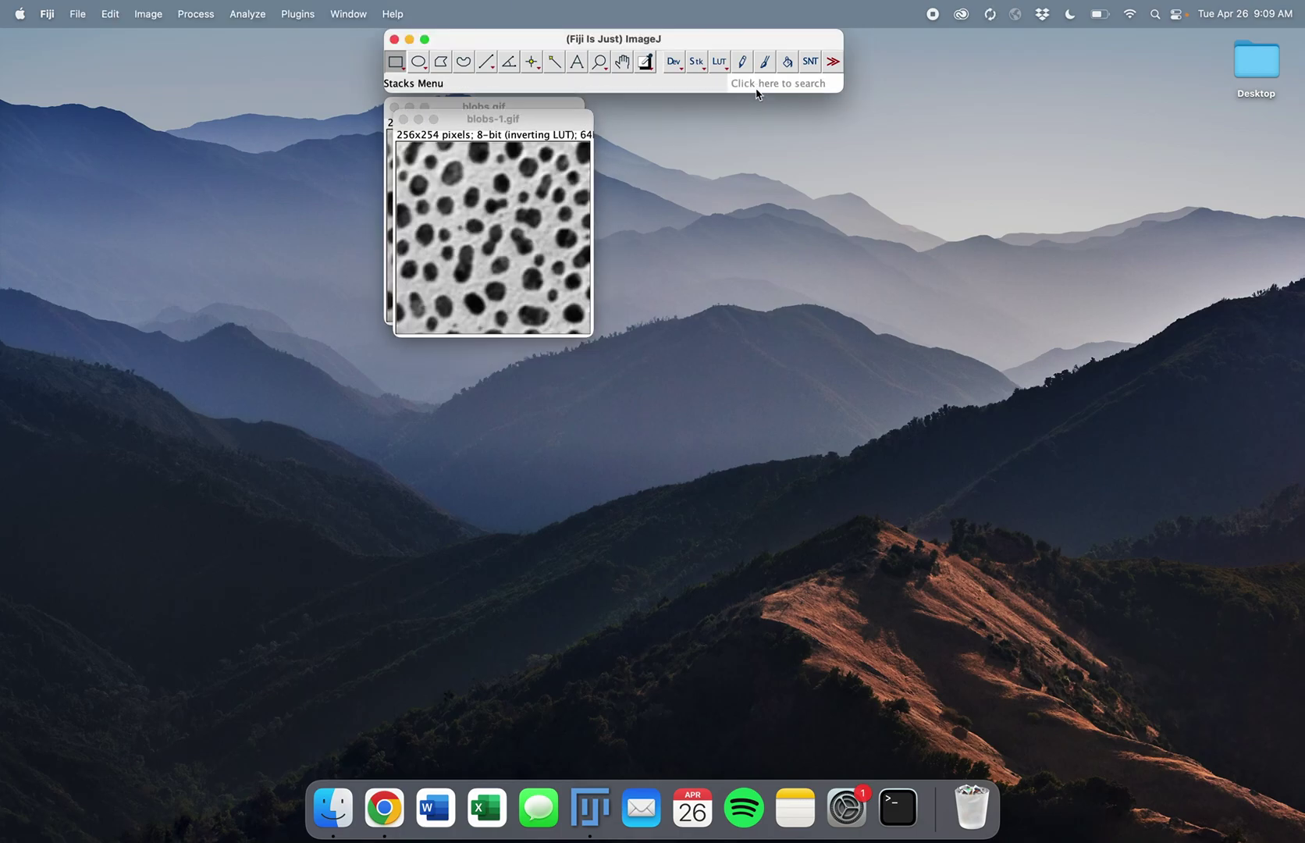
type("gauss")
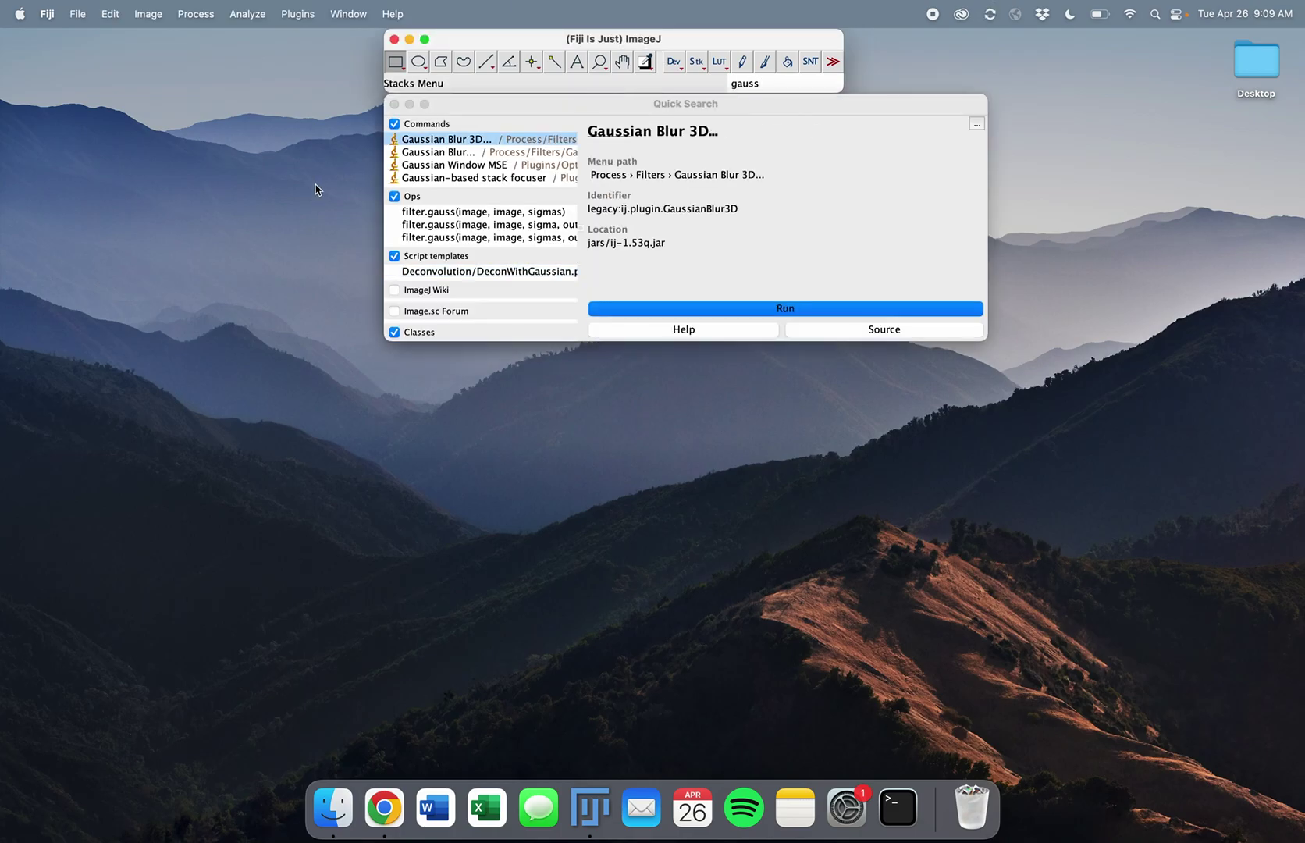
left_click(427, 154)
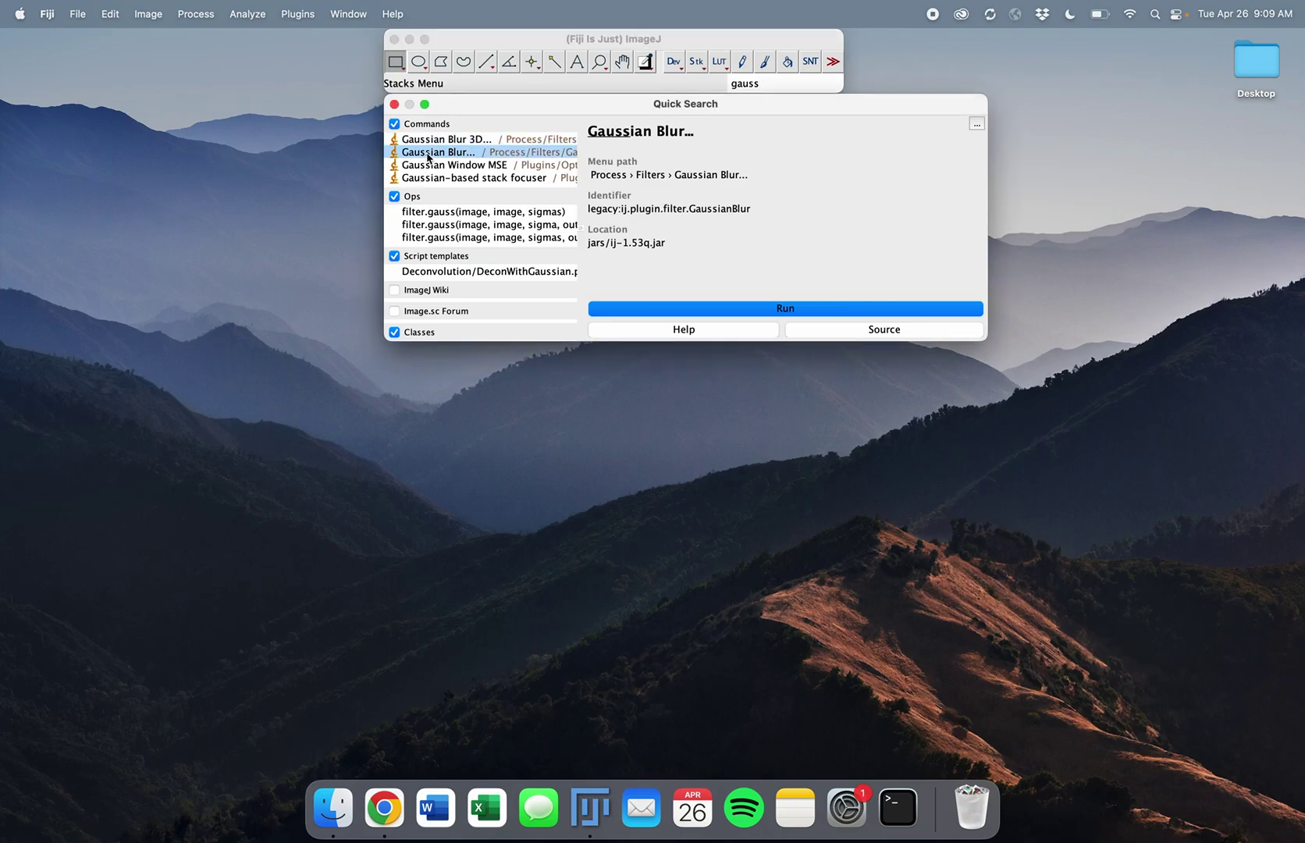
double_click(427, 153)
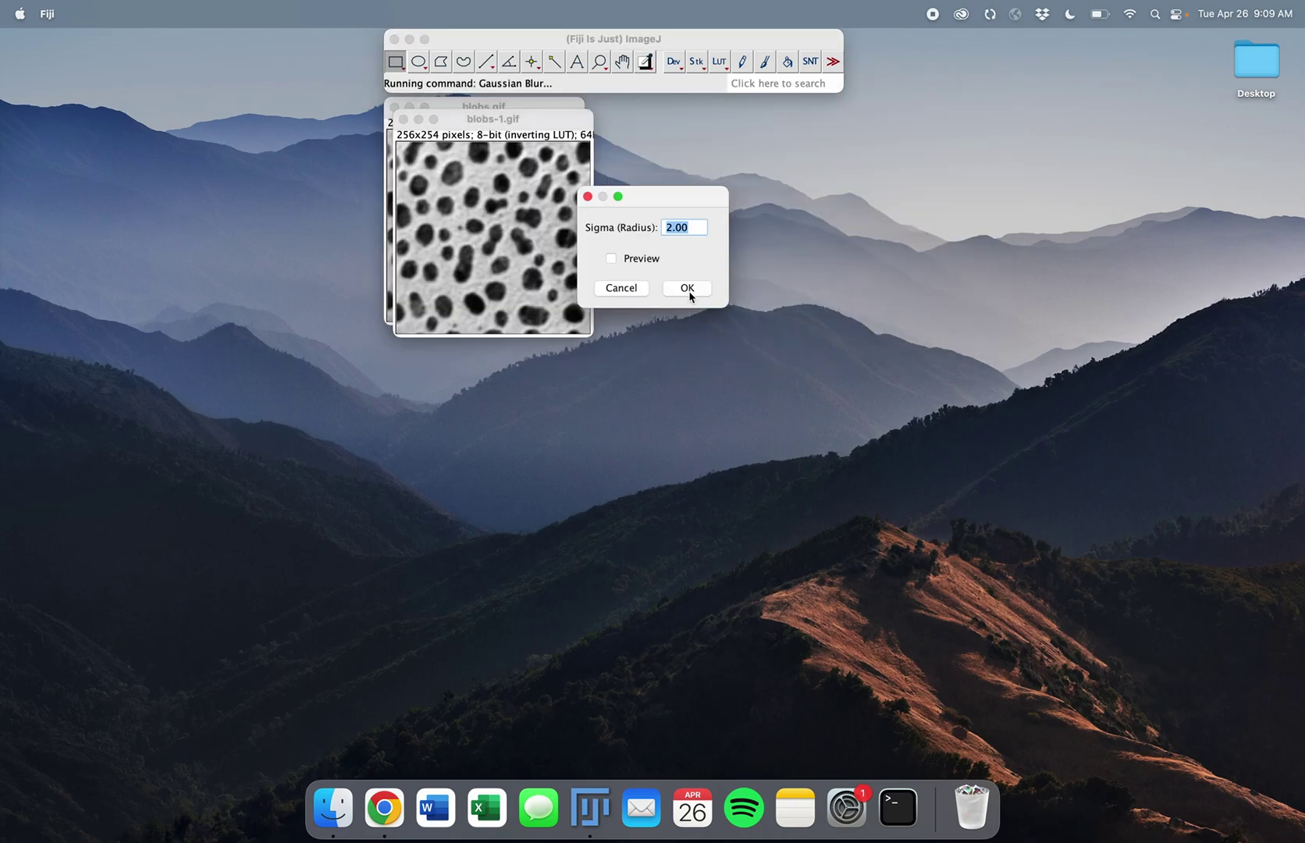
left_click(687, 289)
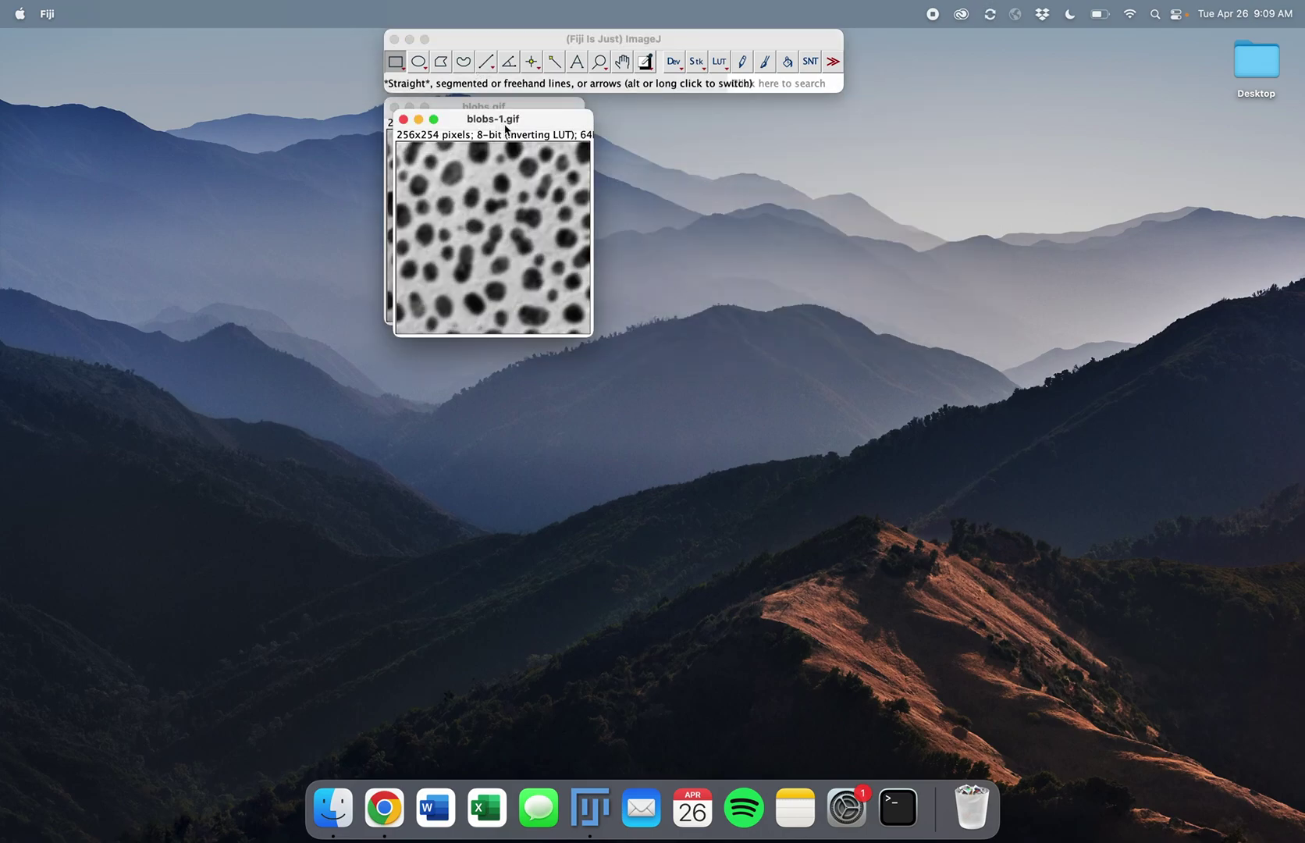
left_click_drag(500, 125, 553, 142)
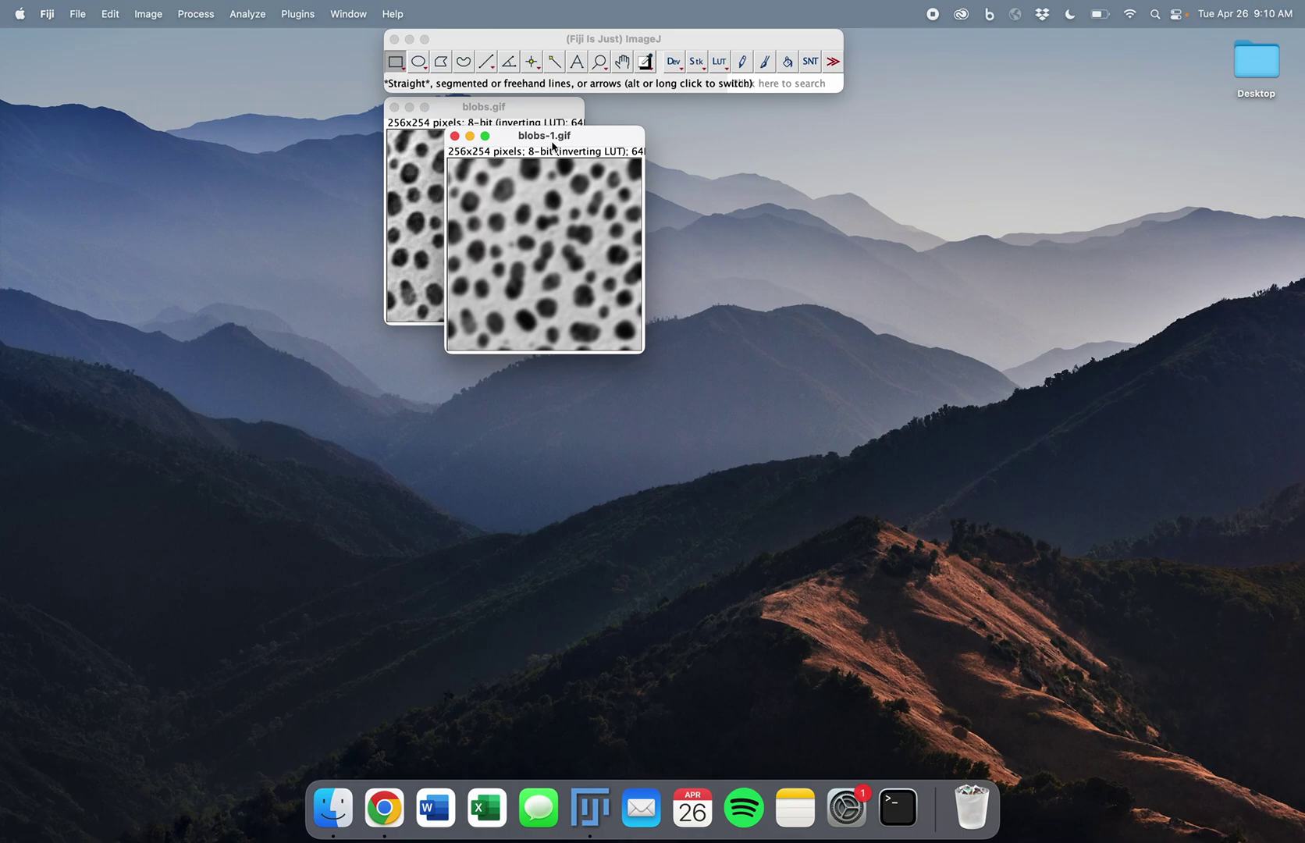
Close blobs-1.gif without saving its changes, and close the original blobs.gif
left_click(454, 135)
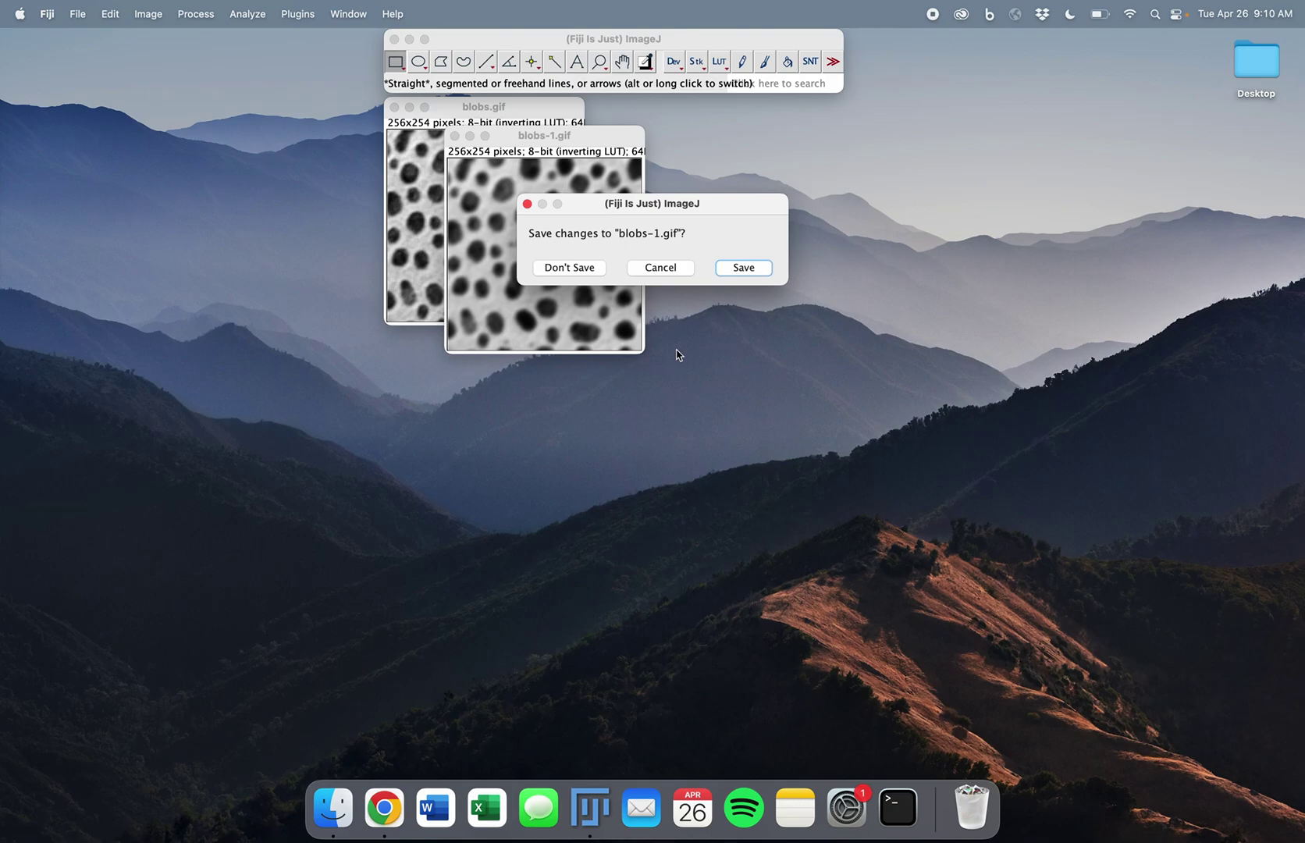
left_click(586, 272)
left_click(394, 107)
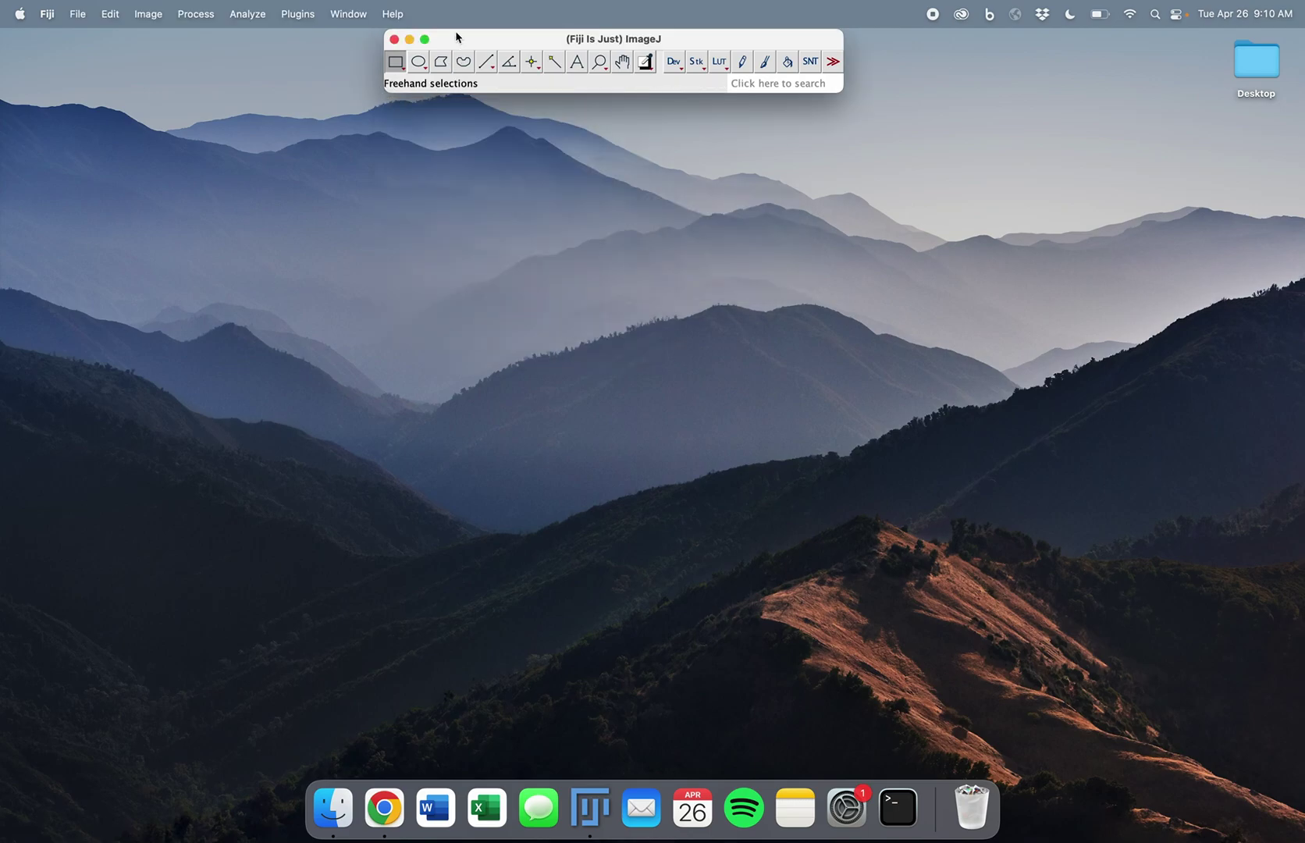
key("super+Tab")
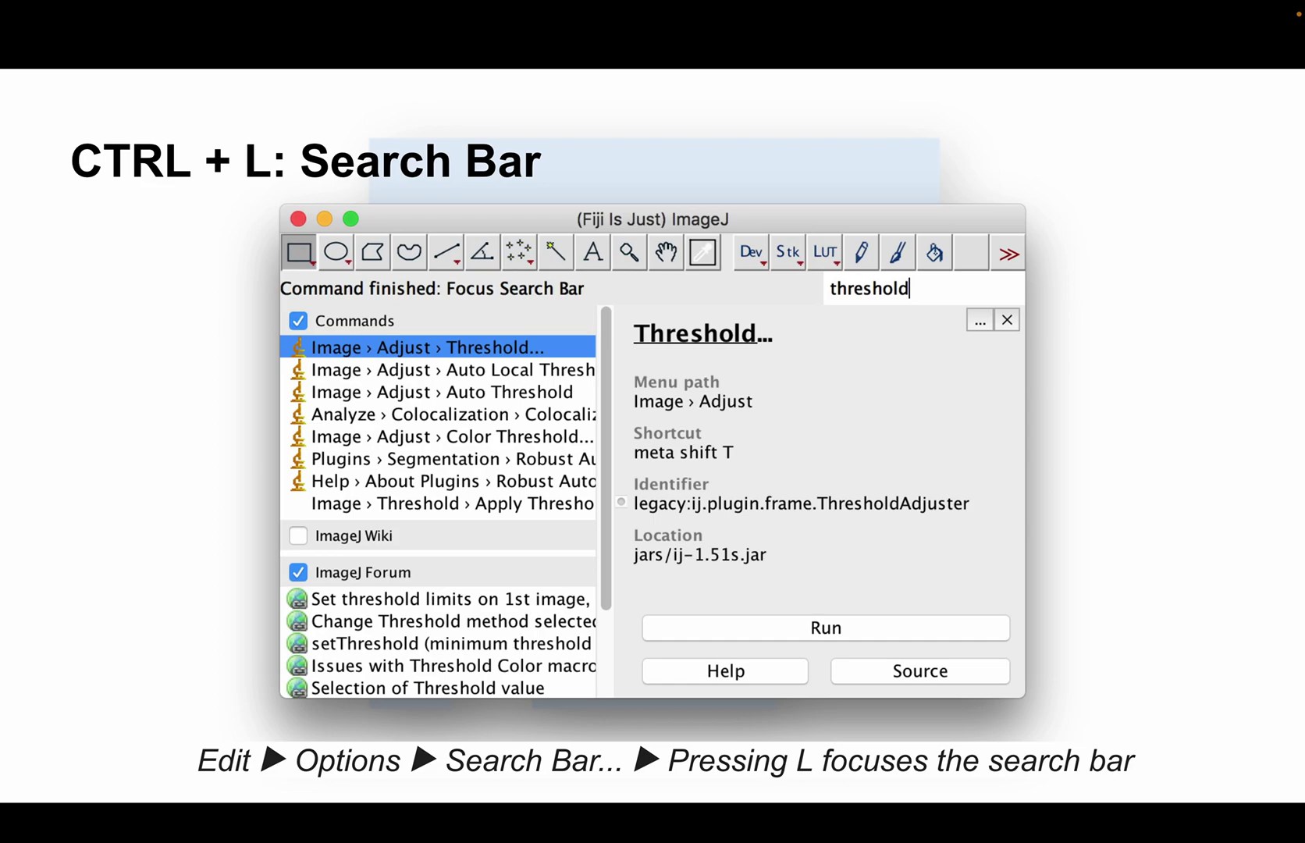
key("Right")
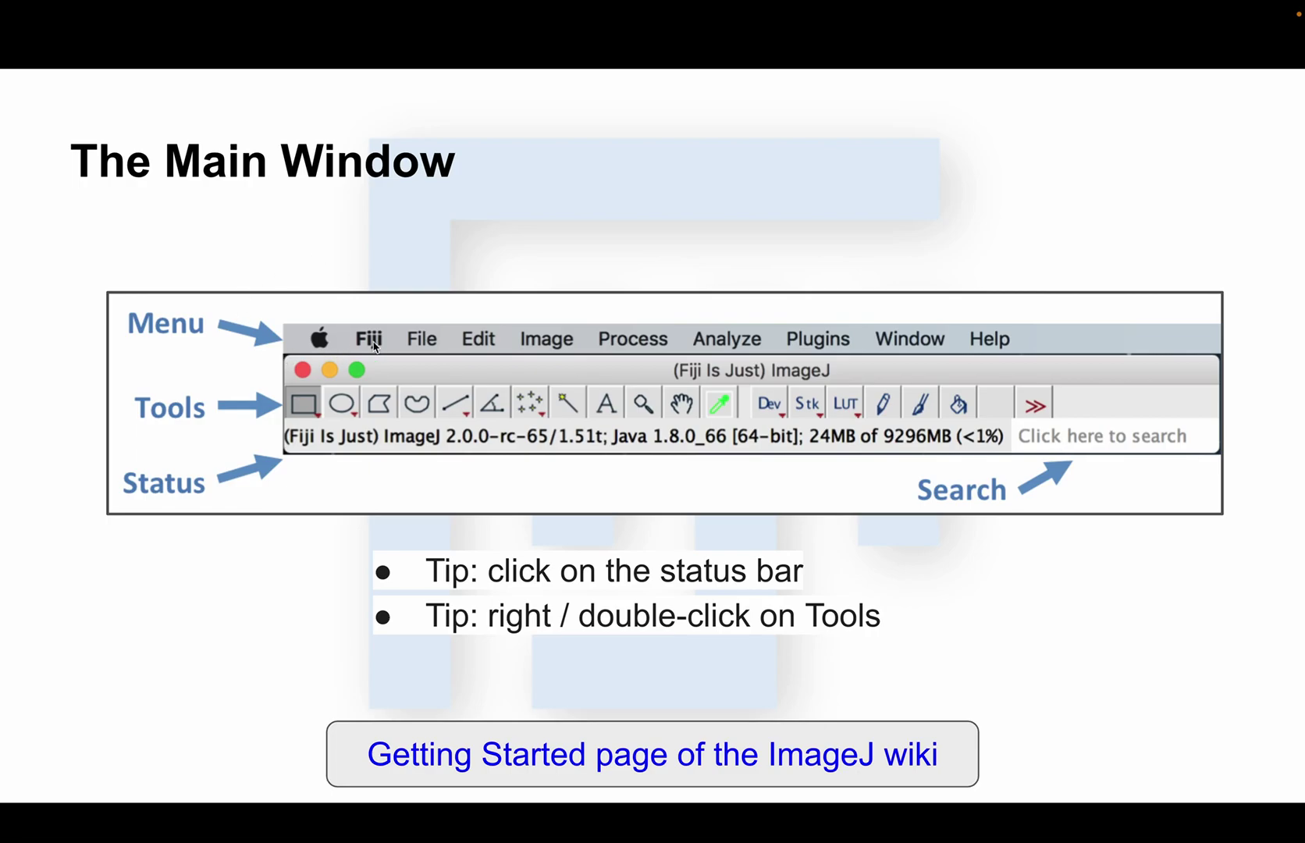
key("super+Tab")
key("super+Tab")
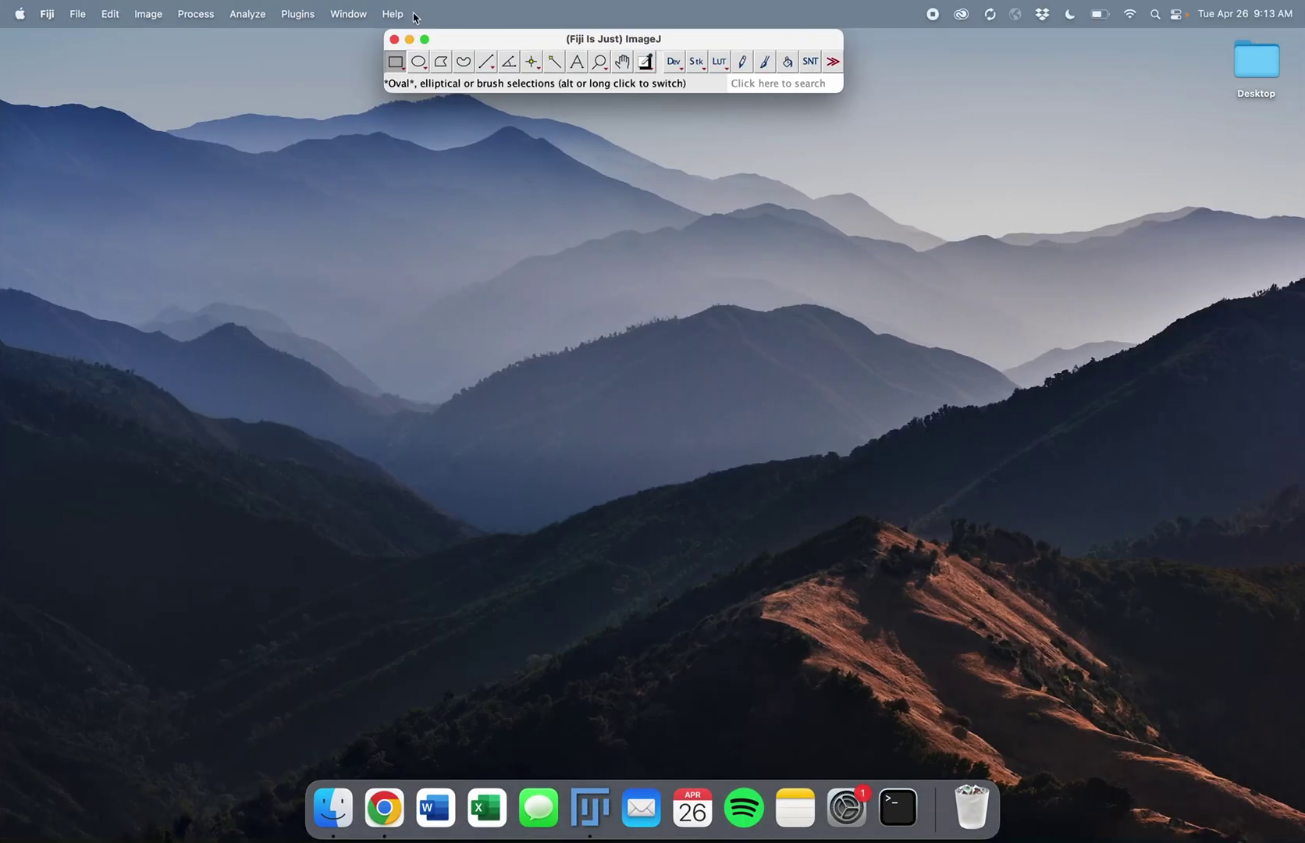
left_click(247, 14)
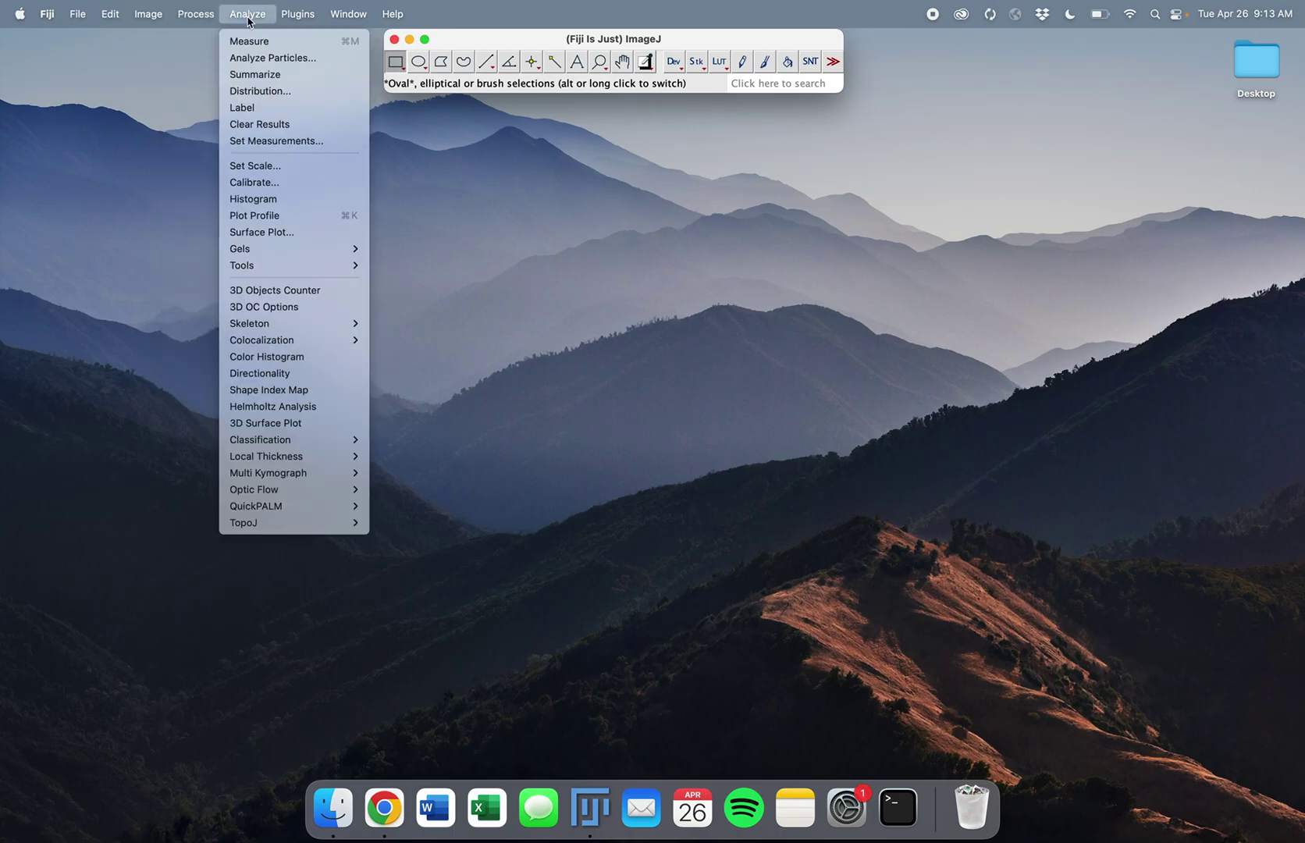
mouse_move(315, 10)
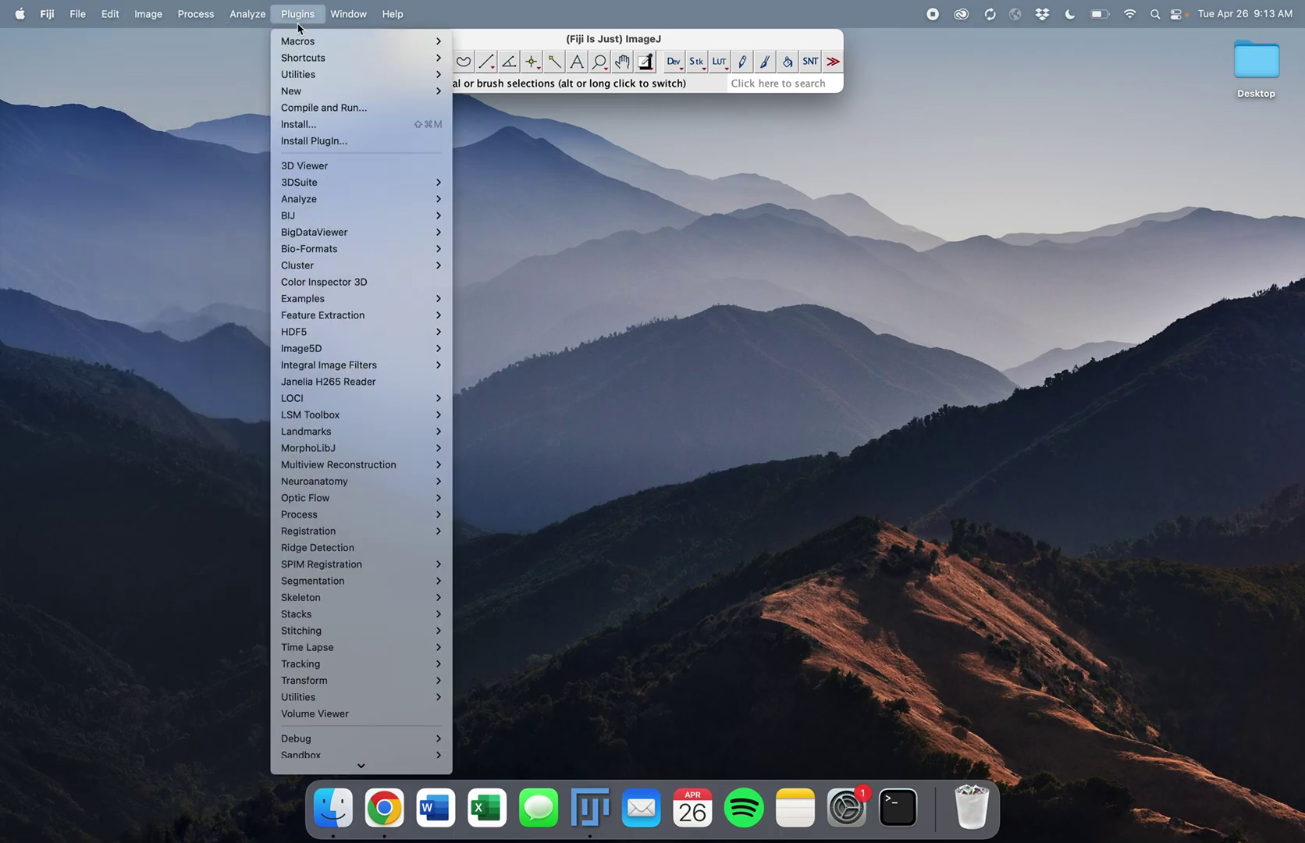
mouse_move(216, 17)
mouse_move(100, 14)
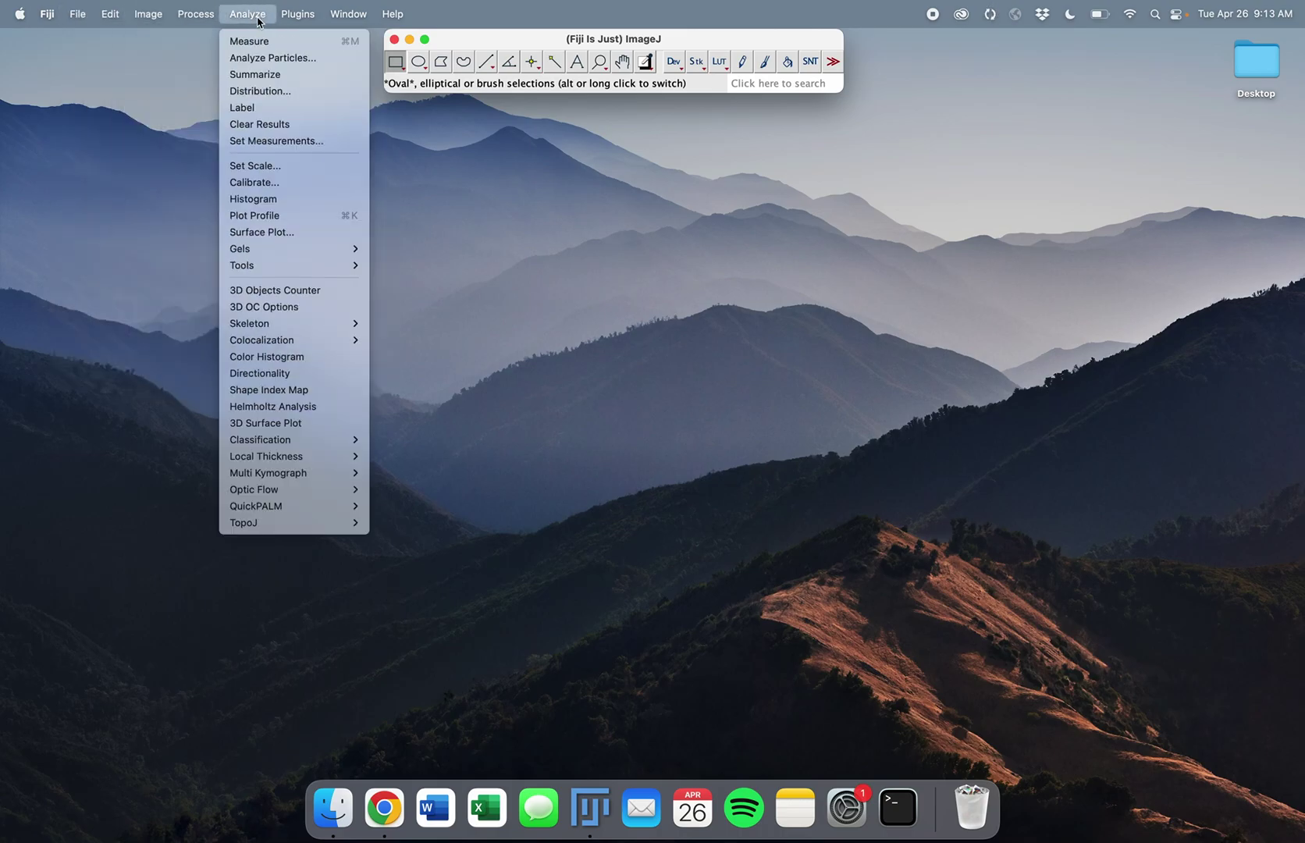
left_click(825, 16)
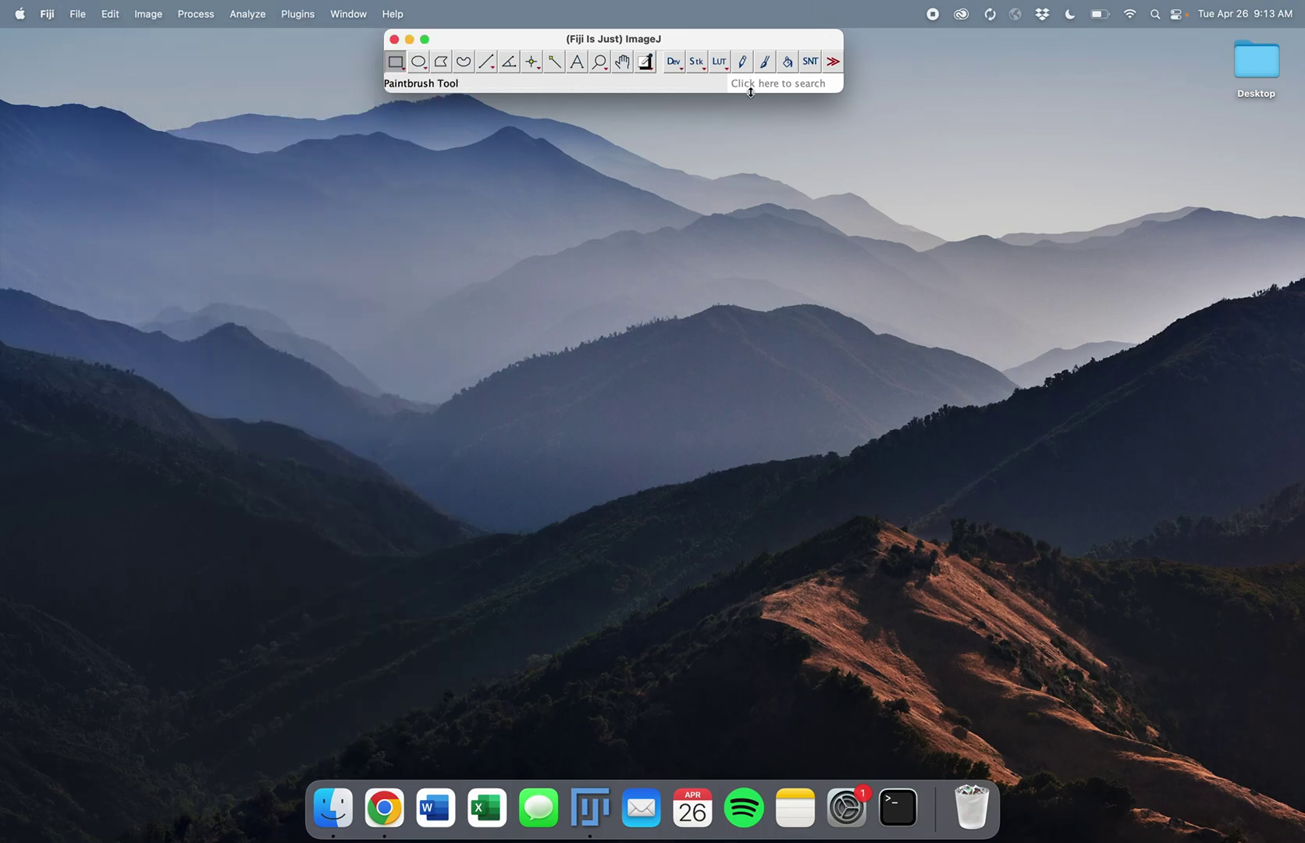
key("super+Tab")
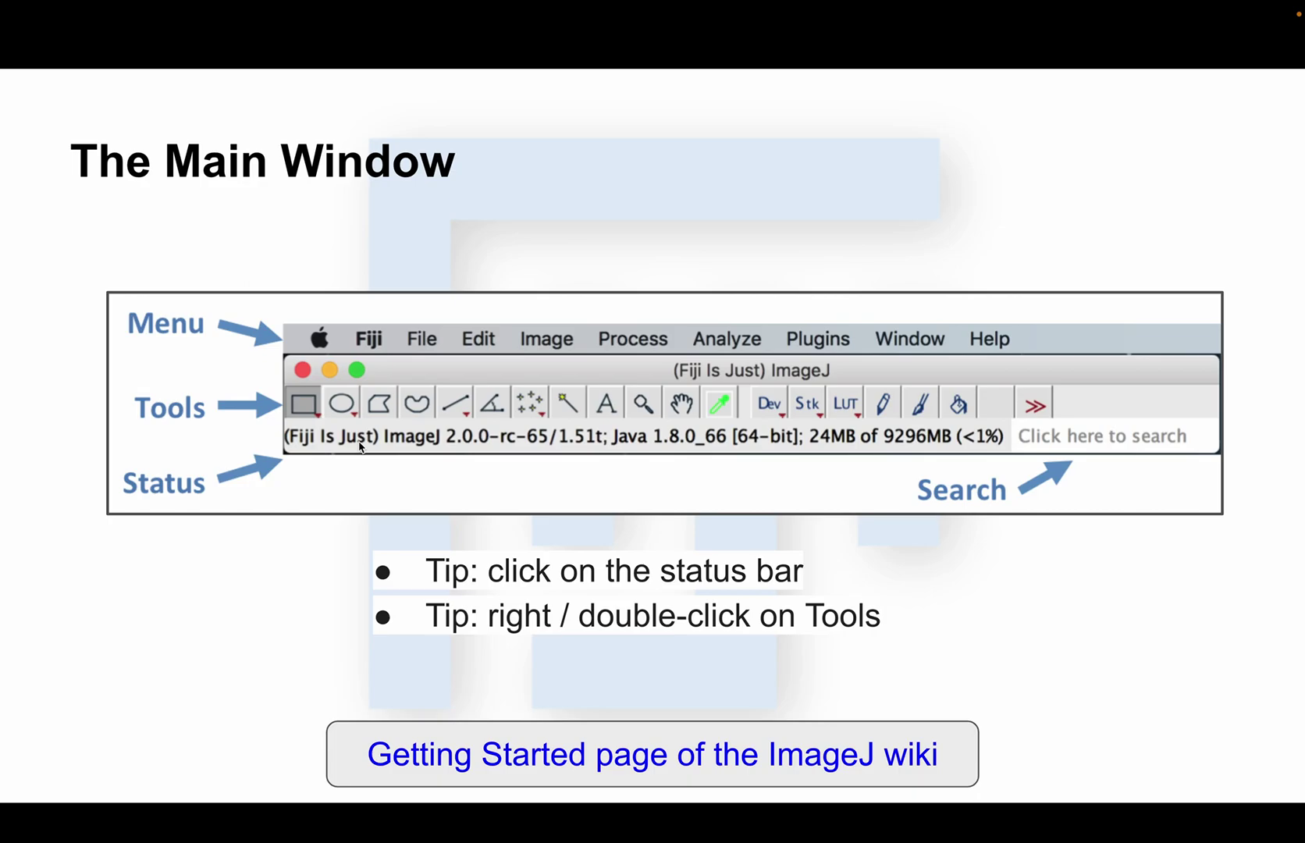
Switch to Fiji, display the version and memory information in the status bar, and widen the main window to fit it
key("super+Tab")
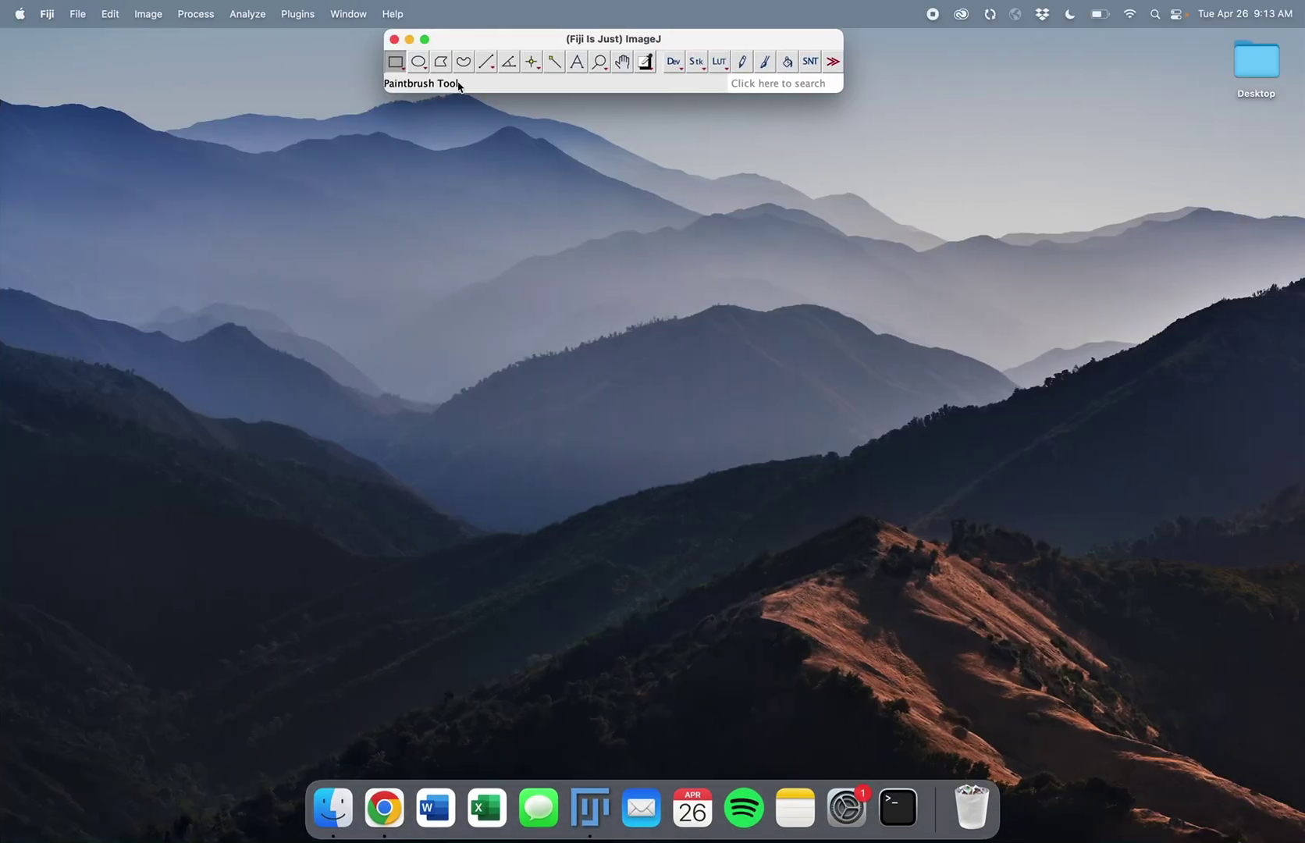
left_click(704, 85)
left_click(704, 86)
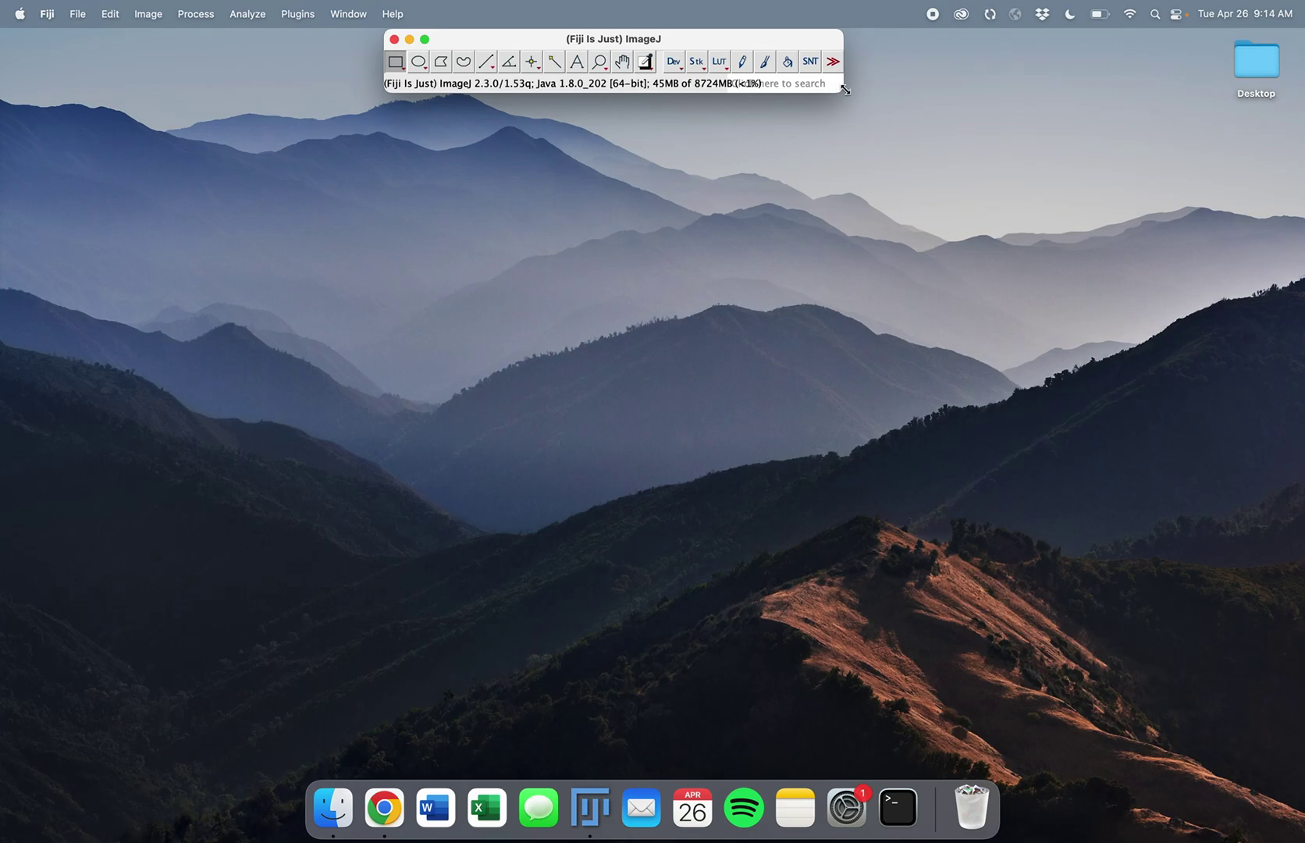
left_click_drag(841, 90, 877, 89)
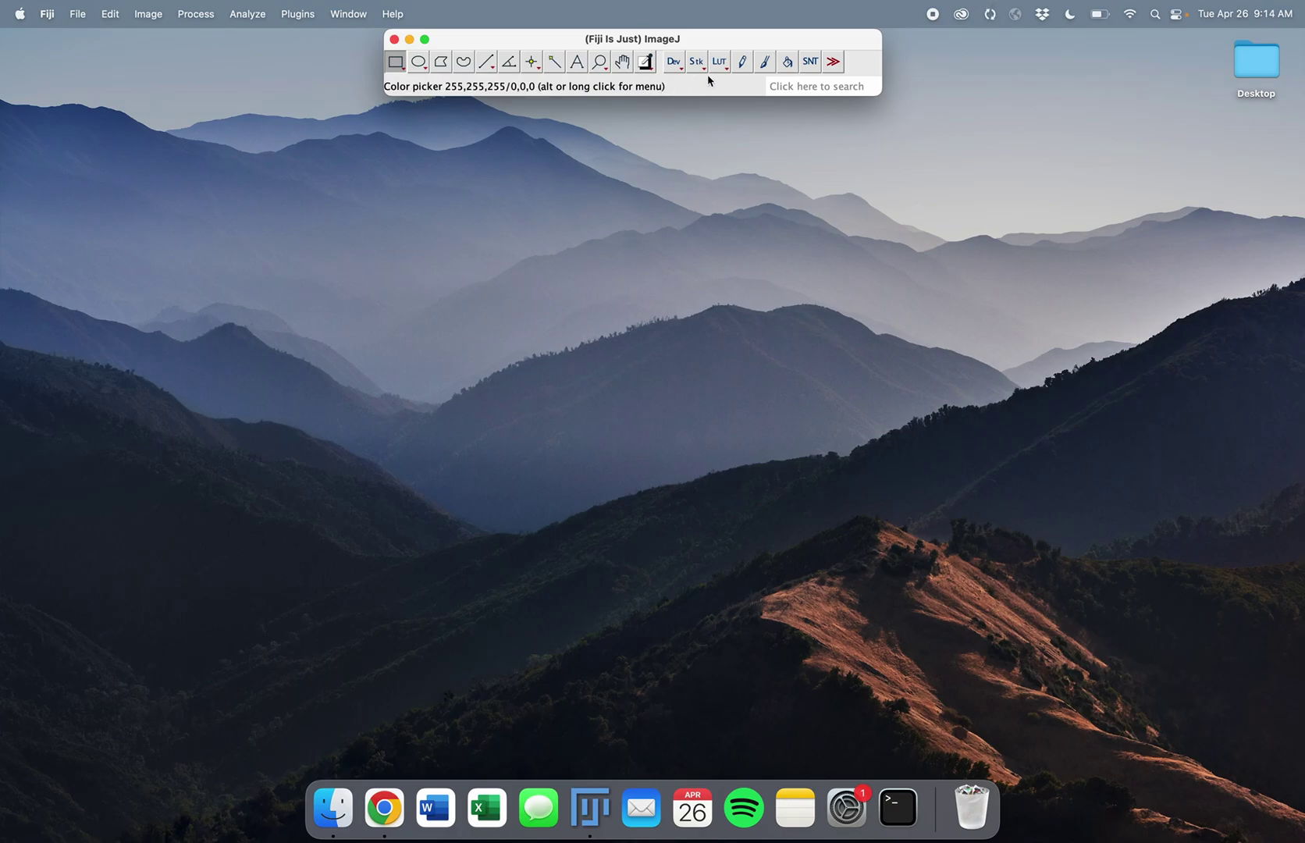
left_click(695, 89)
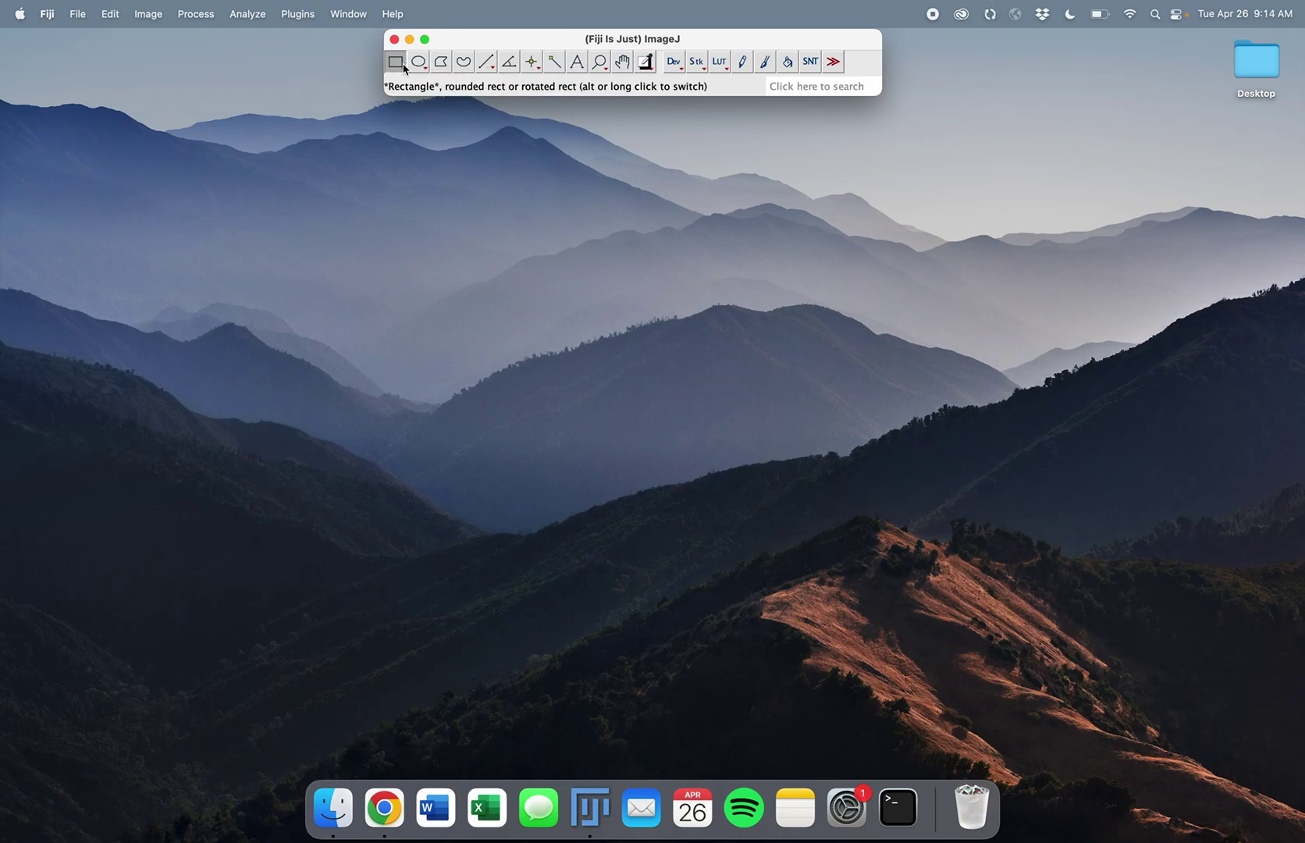
Select the line tool, try its Segmented Line and Freehand Line variants, and return it to Straight Line
left_click(488, 69)
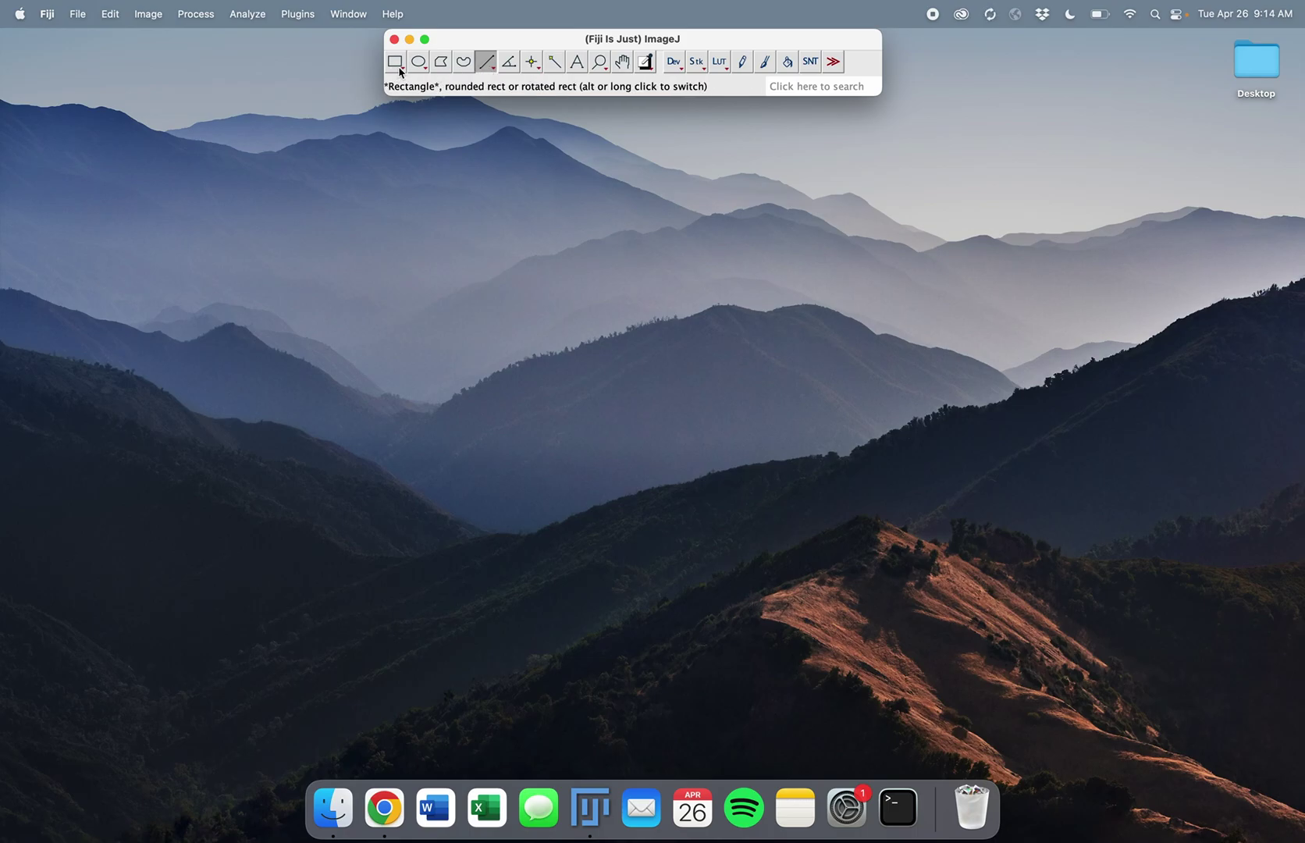
right_click(491, 70)
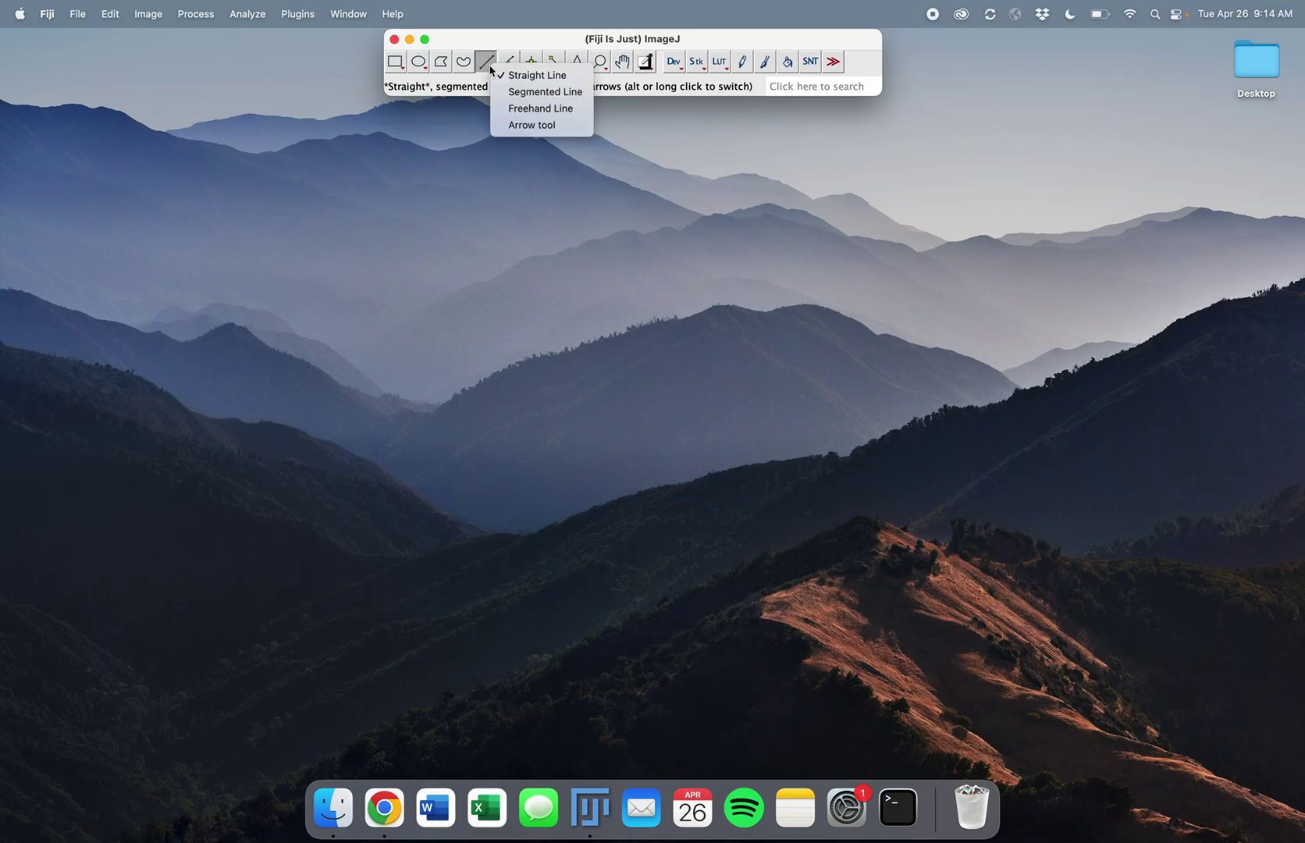
left_click(521, 92)
right_click(485, 68)
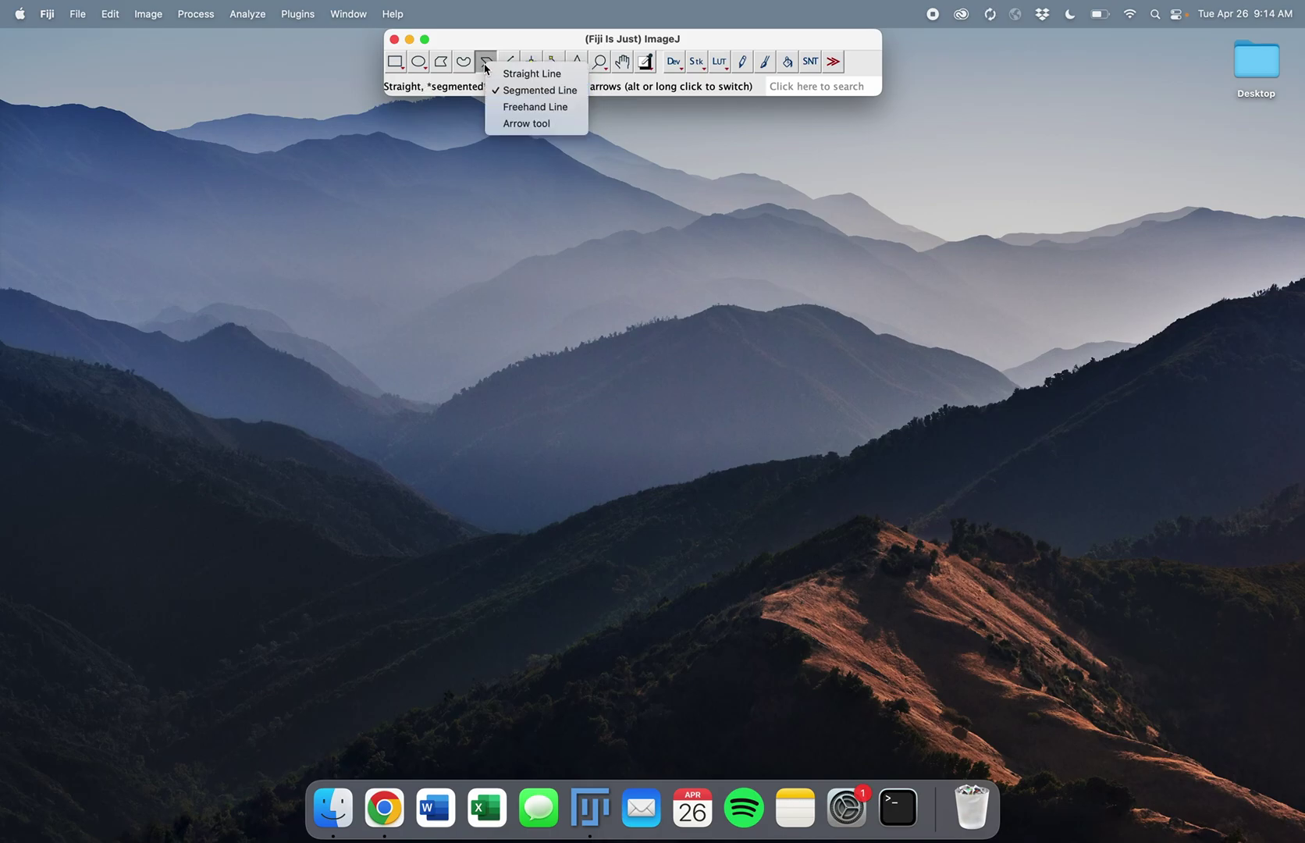
left_click(515, 107)
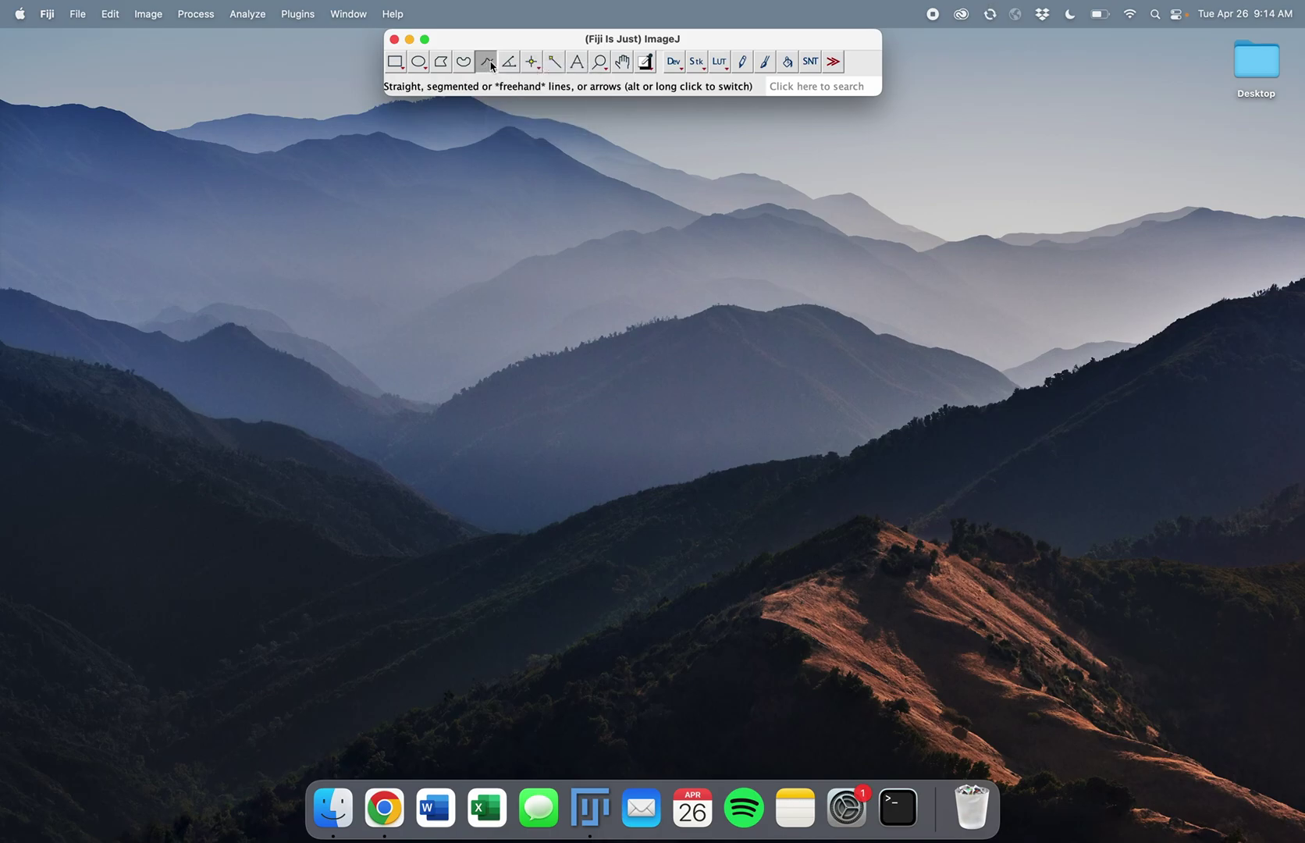
right_click(490, 65)
left_click(481, 69)
View the oval tool's variants, open the straight line tool's Line Width options, try the width slider, and close the dialog
right_click(420, 65)
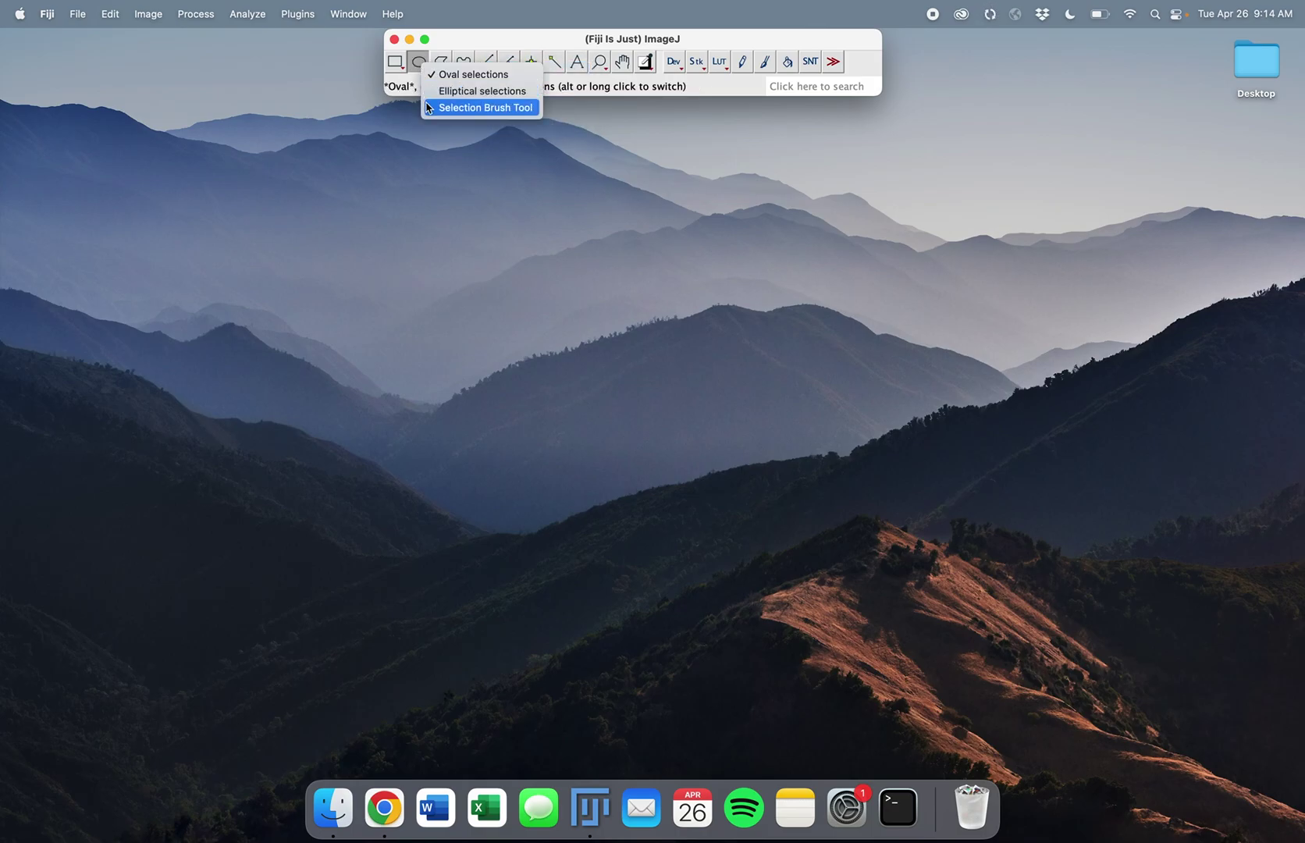
left_click(492, 63)
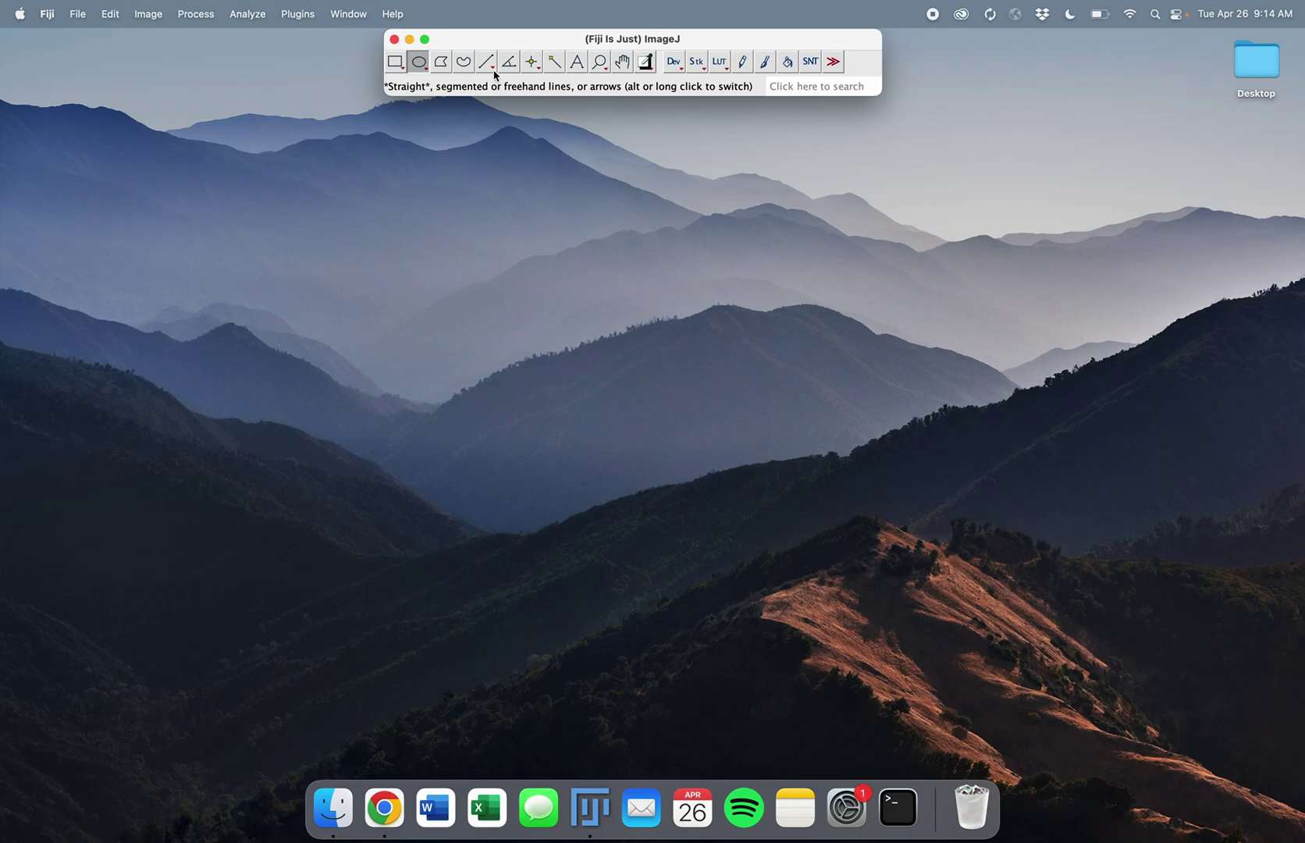
double_click(494, 66)
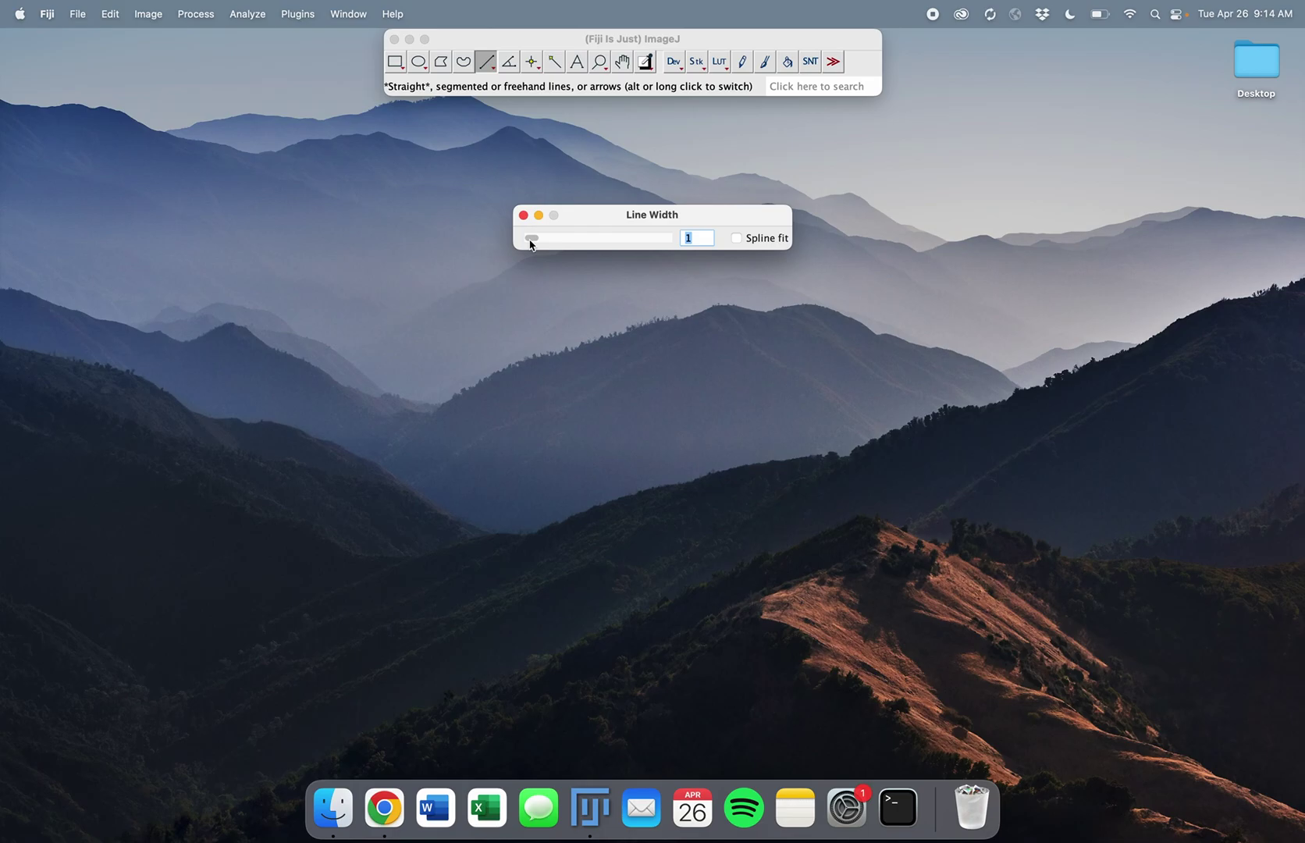
mouse_move(535, 242)
left_mouse_down()
mouse_move(603, 242)
mouse_move(524, 242)
left_mouse_up()
left_click(523, 218)
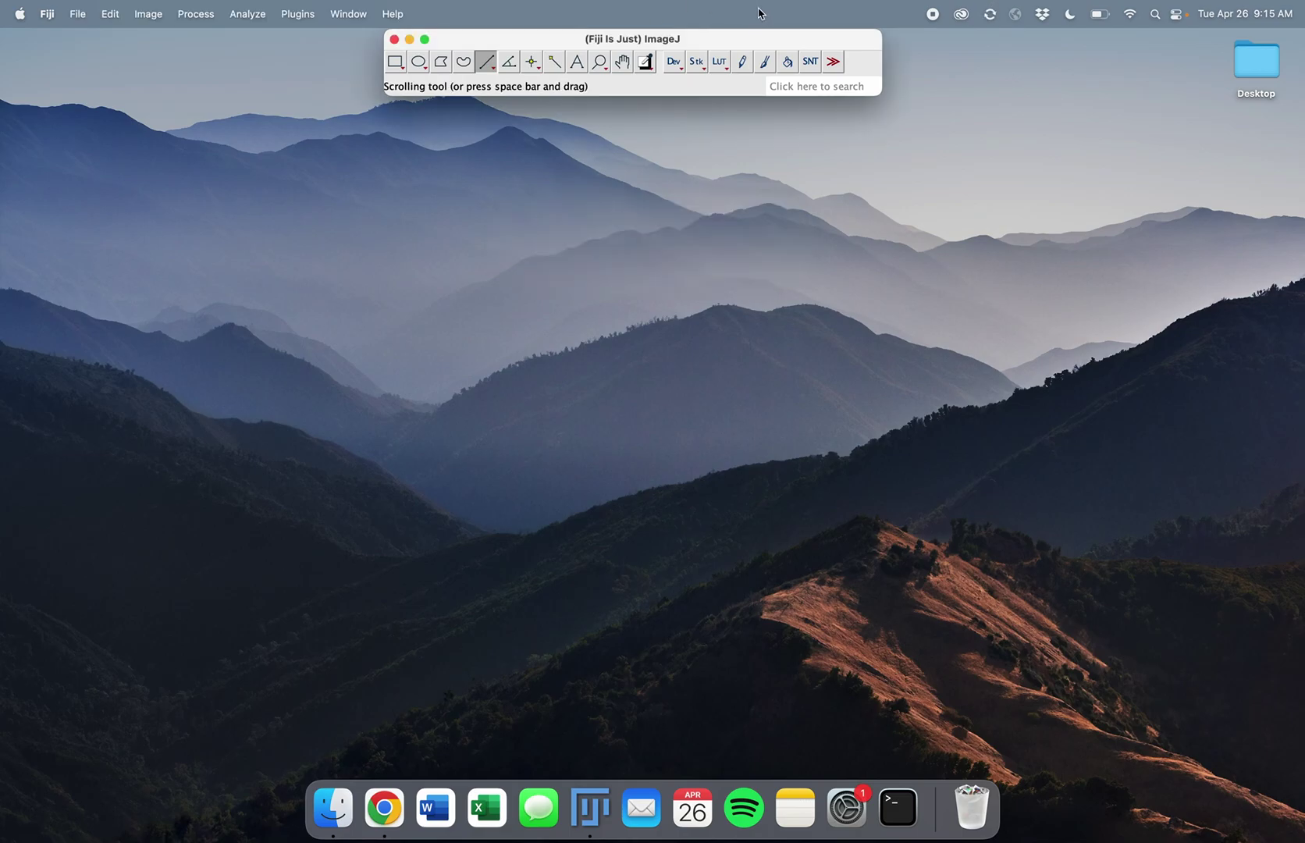
Open the Blobs sample image by searching for "blobs", and move its window up over the main window's edge
left_click(790, 88)
type("blobs")
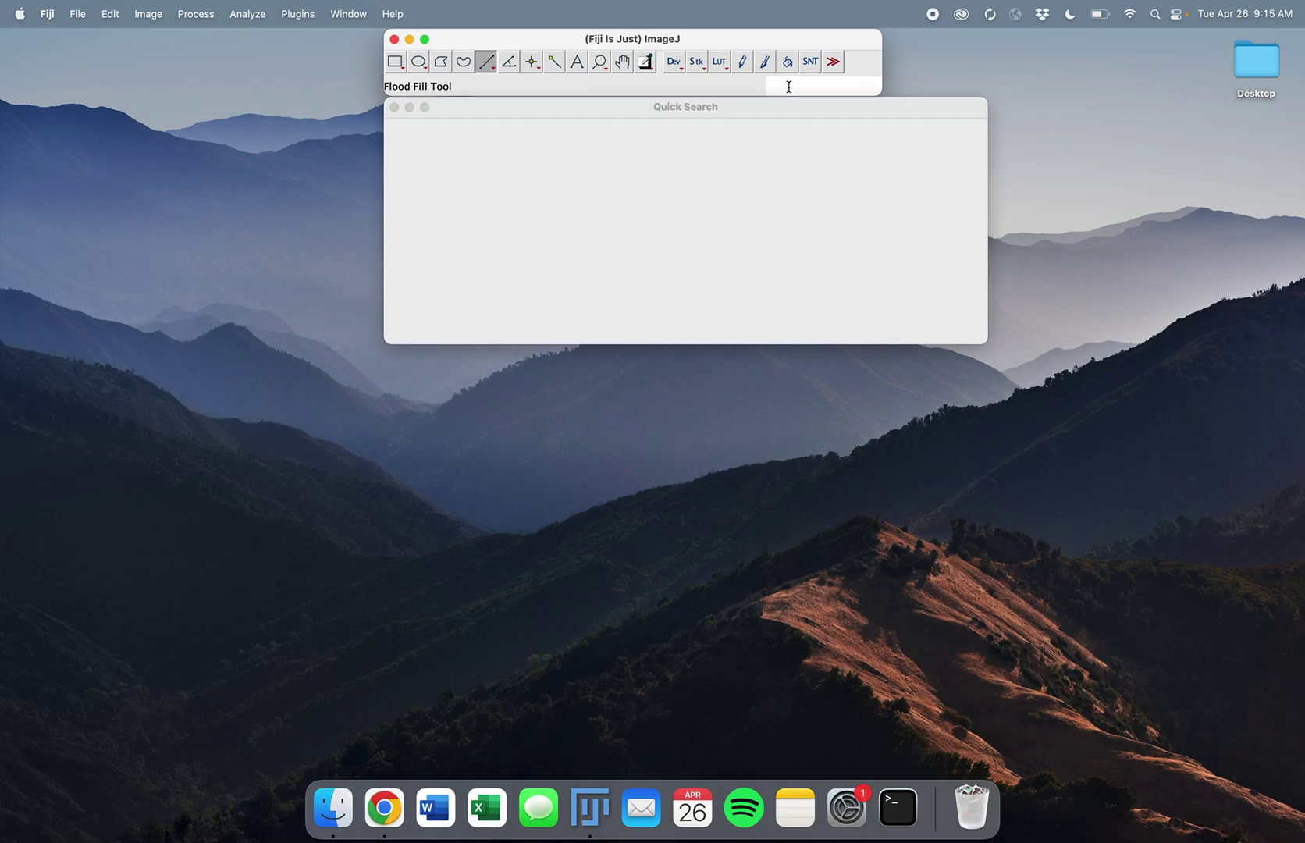
key("Return")
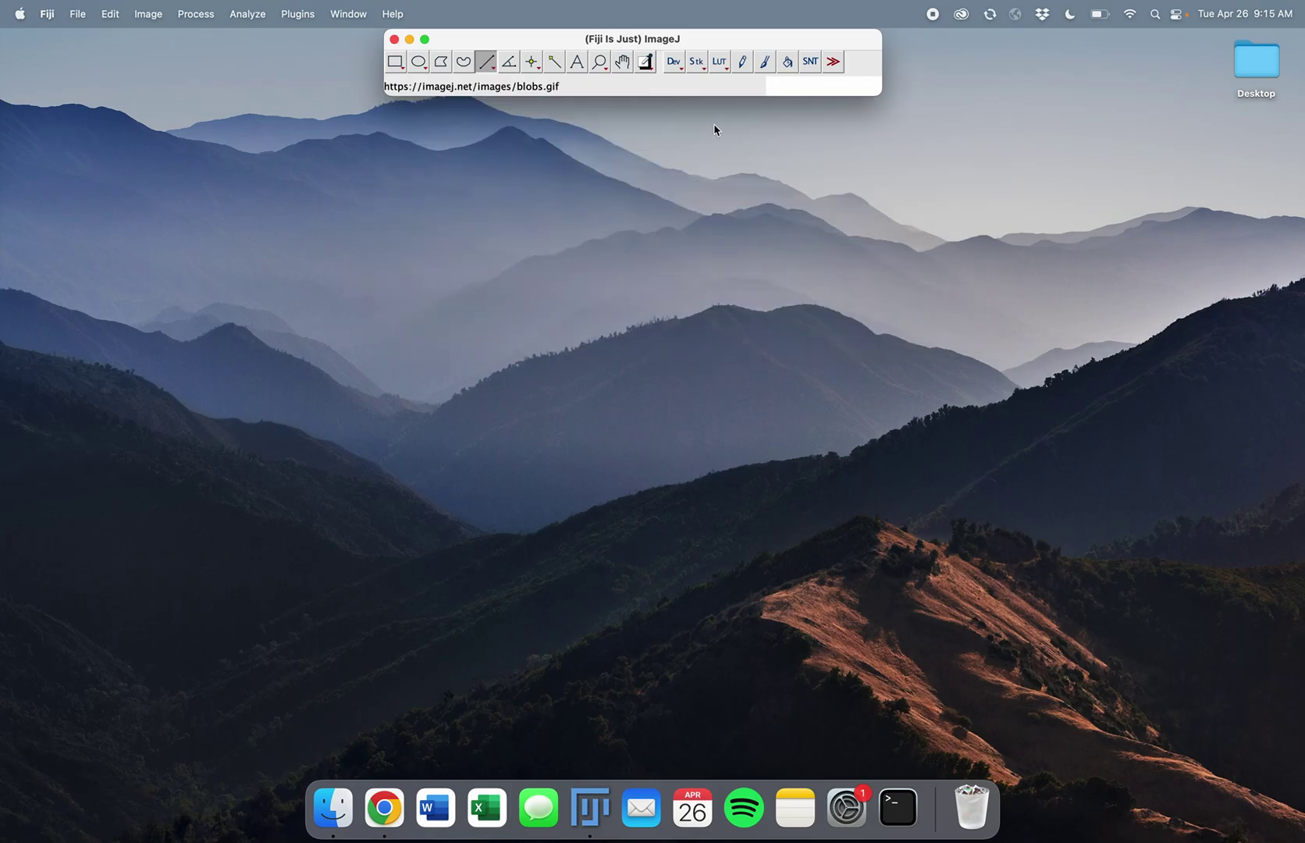
left_click_drag(522, 107, 484, 39)
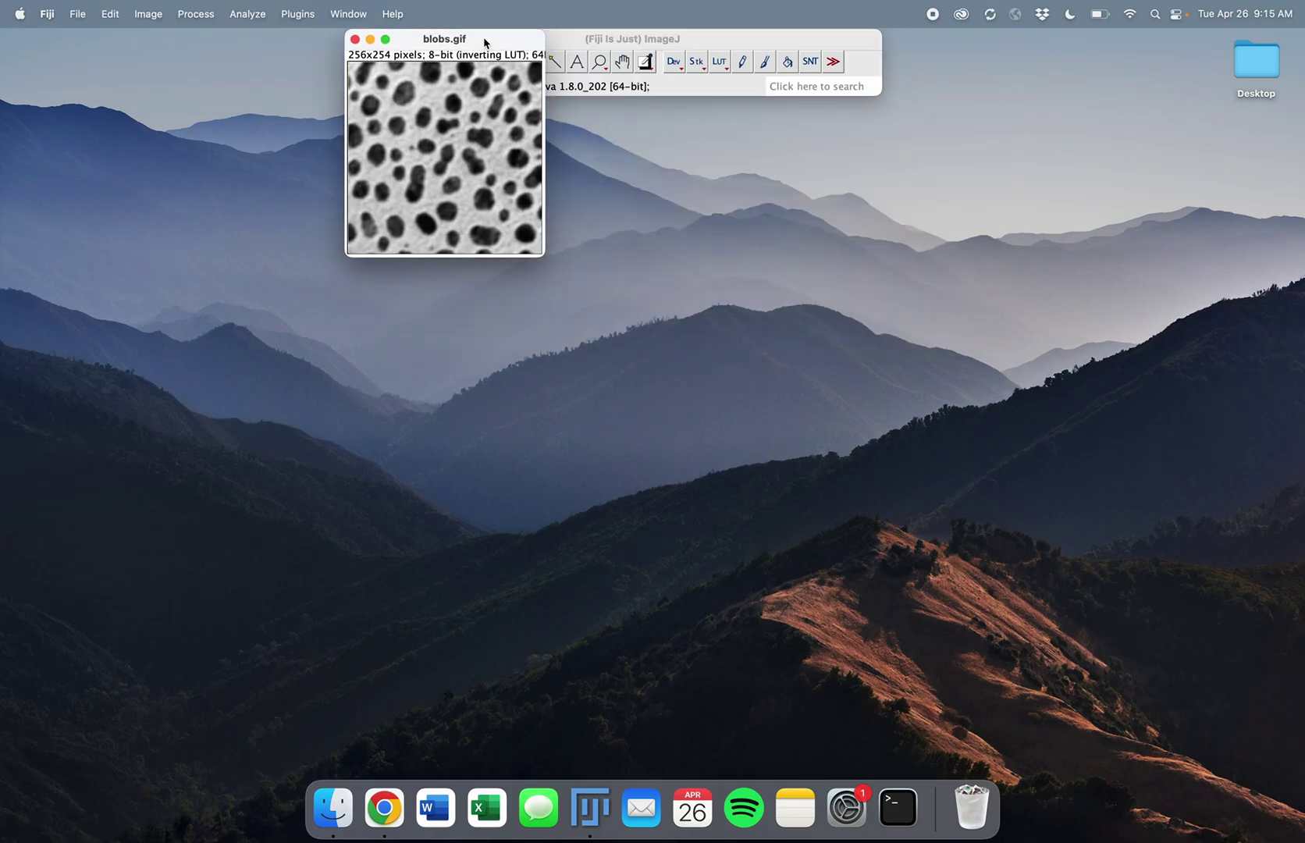
Search for "blobs" again to open a second copy, place it beside the first image, and bring blobs.gif to the front
left_click(789, 88)
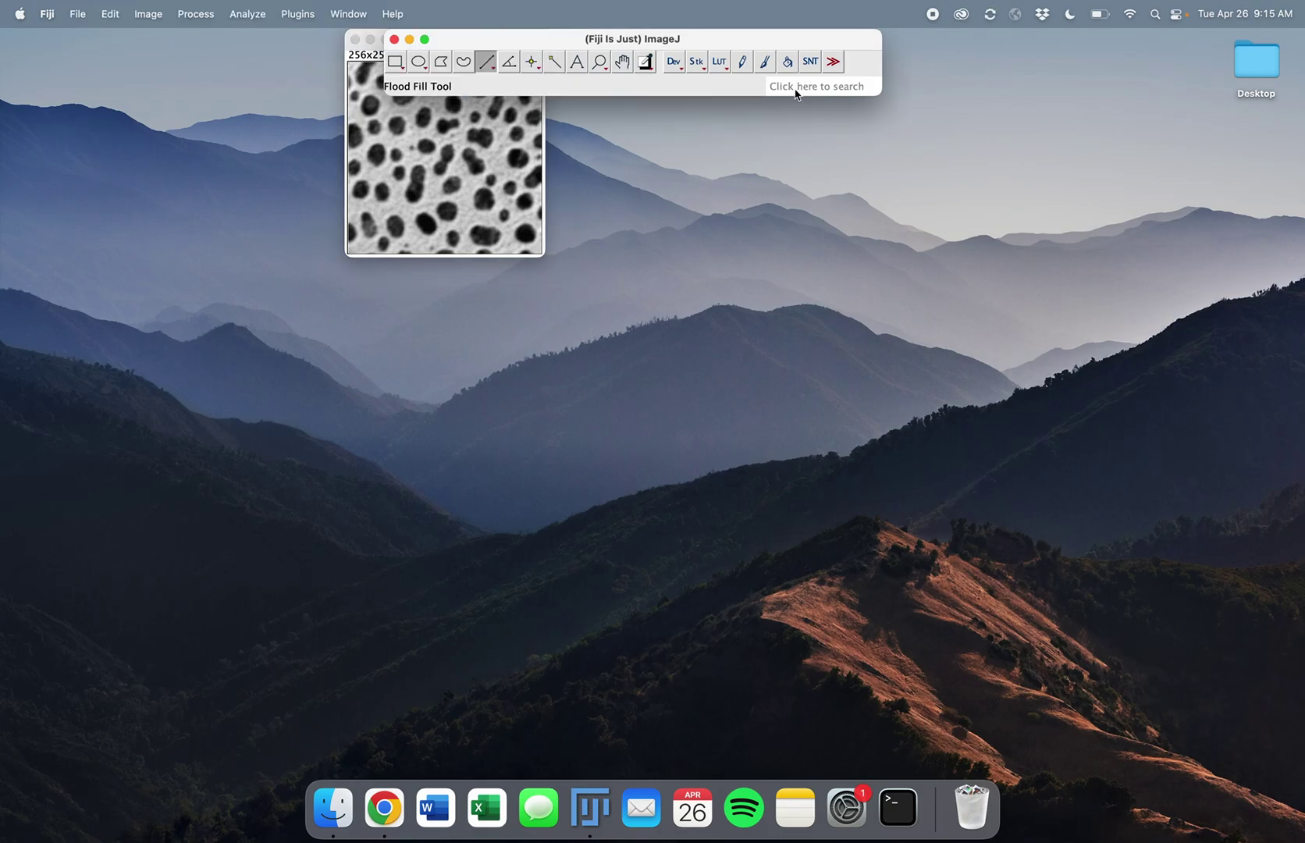
type("blobs")
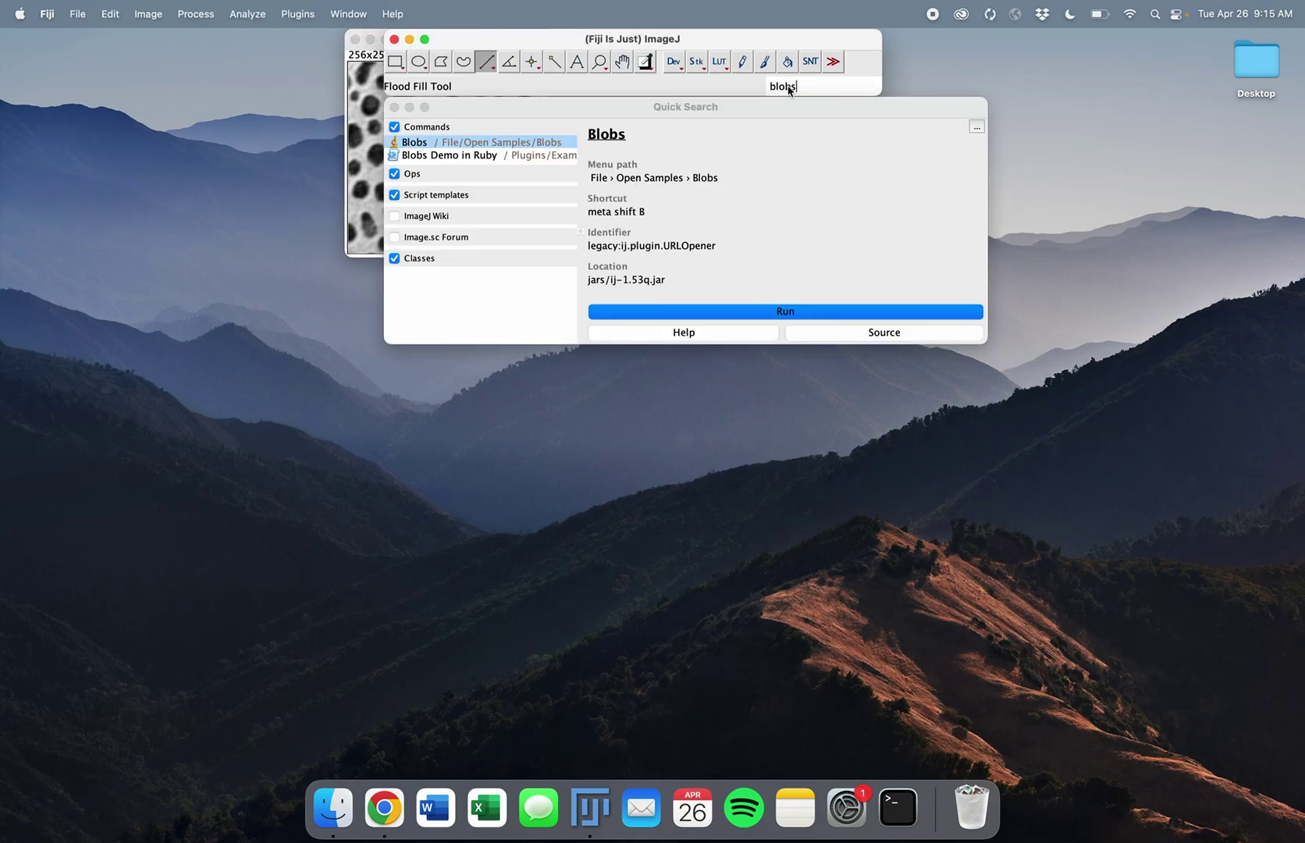
key("Return")
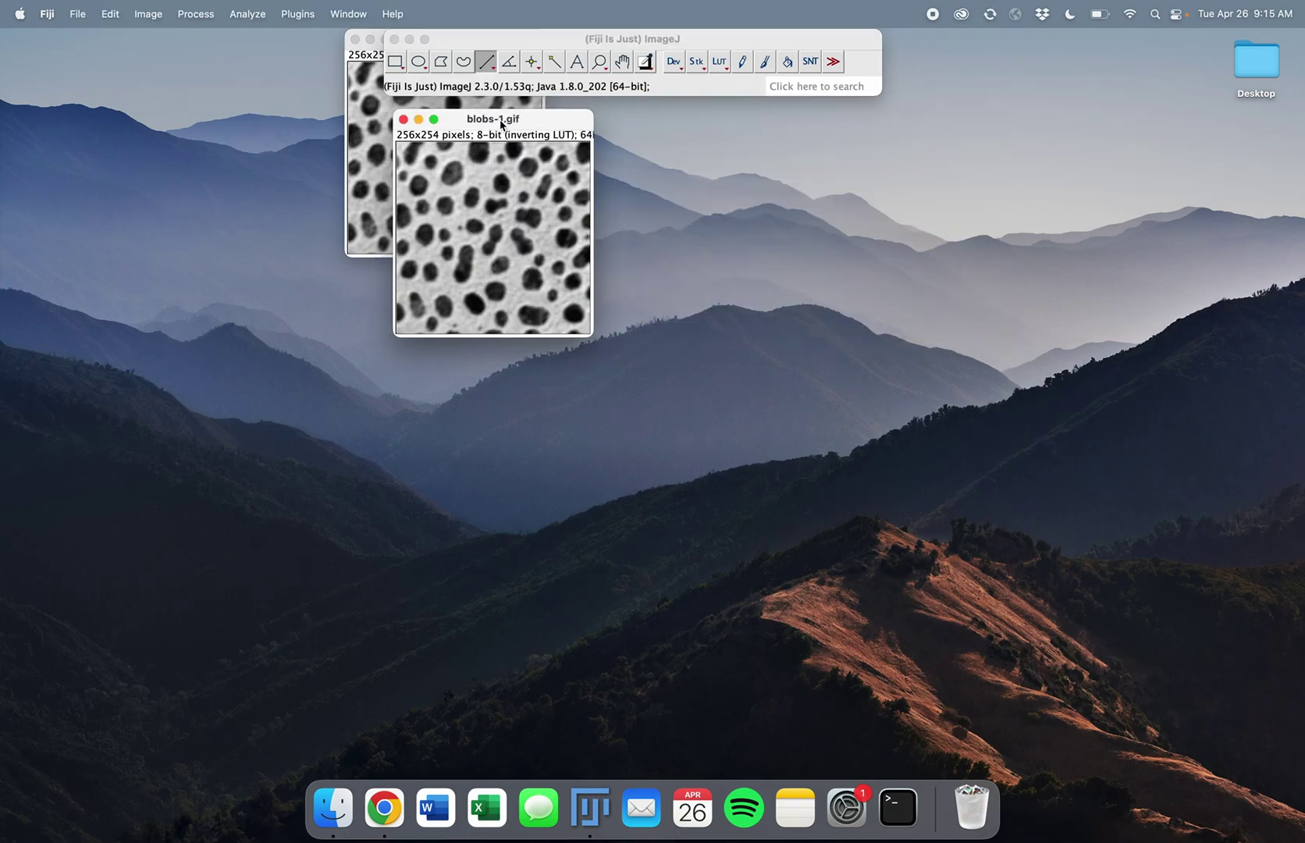
left_click(394, 162)
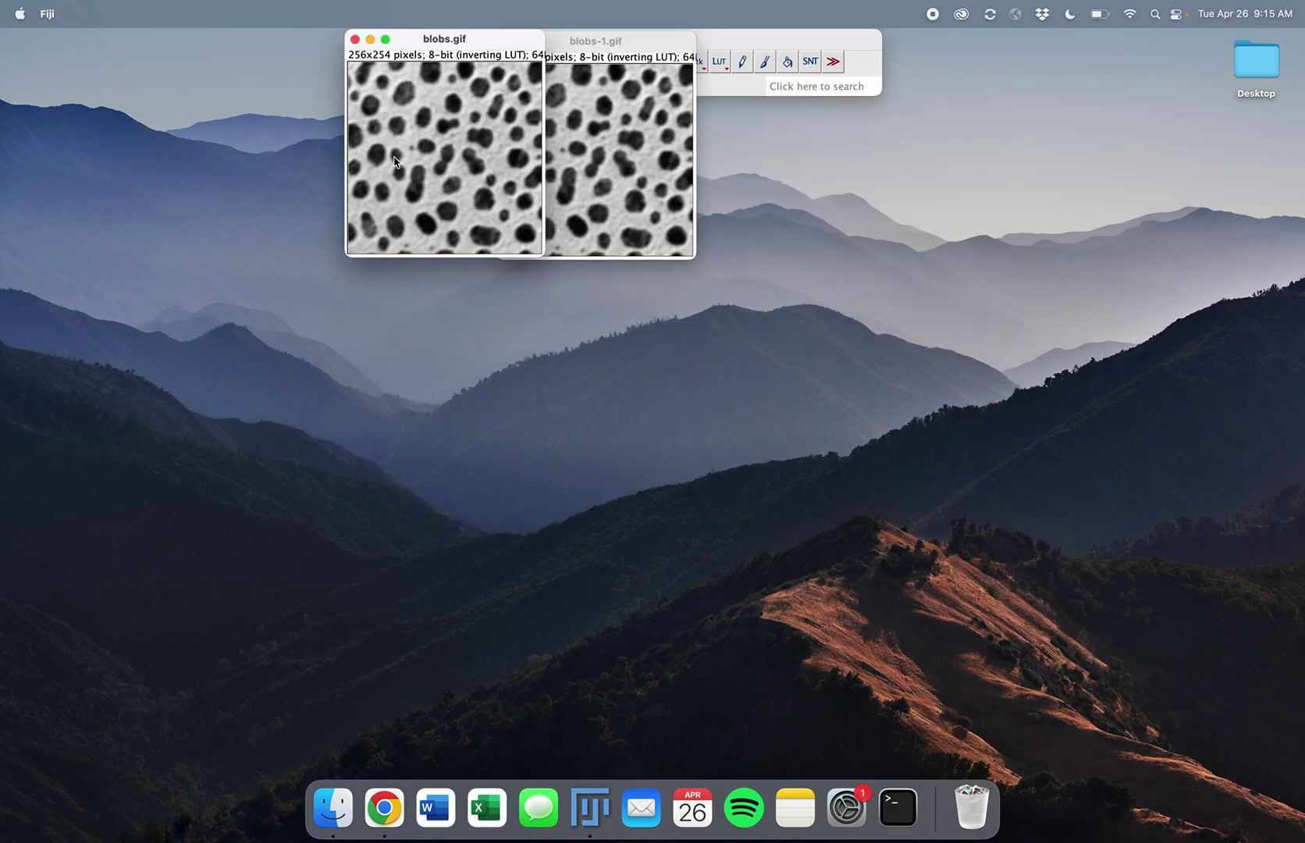
Close both blobs images by searching for and running the "close all" command, and shift the main window slightly
left_click(647, 31)
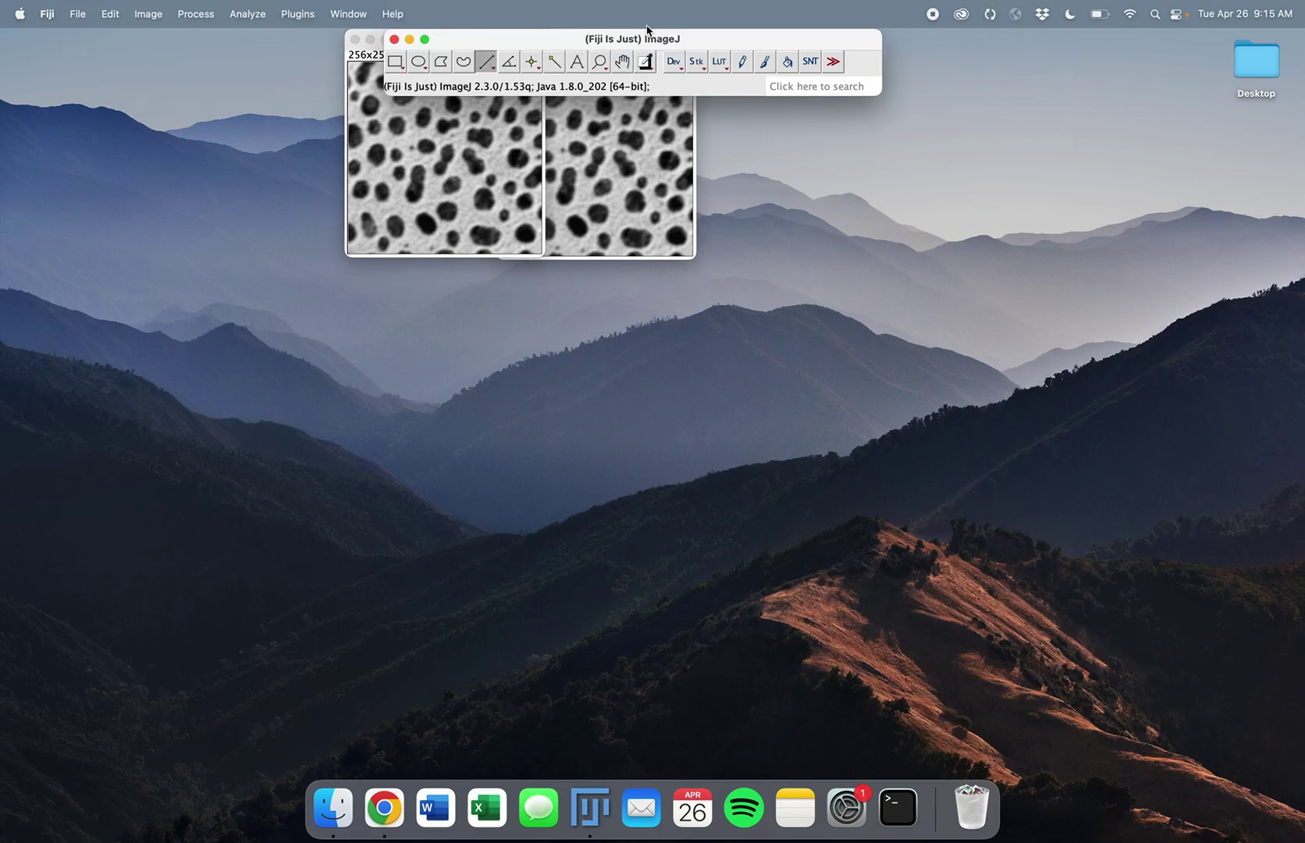
left_click(798, 84)
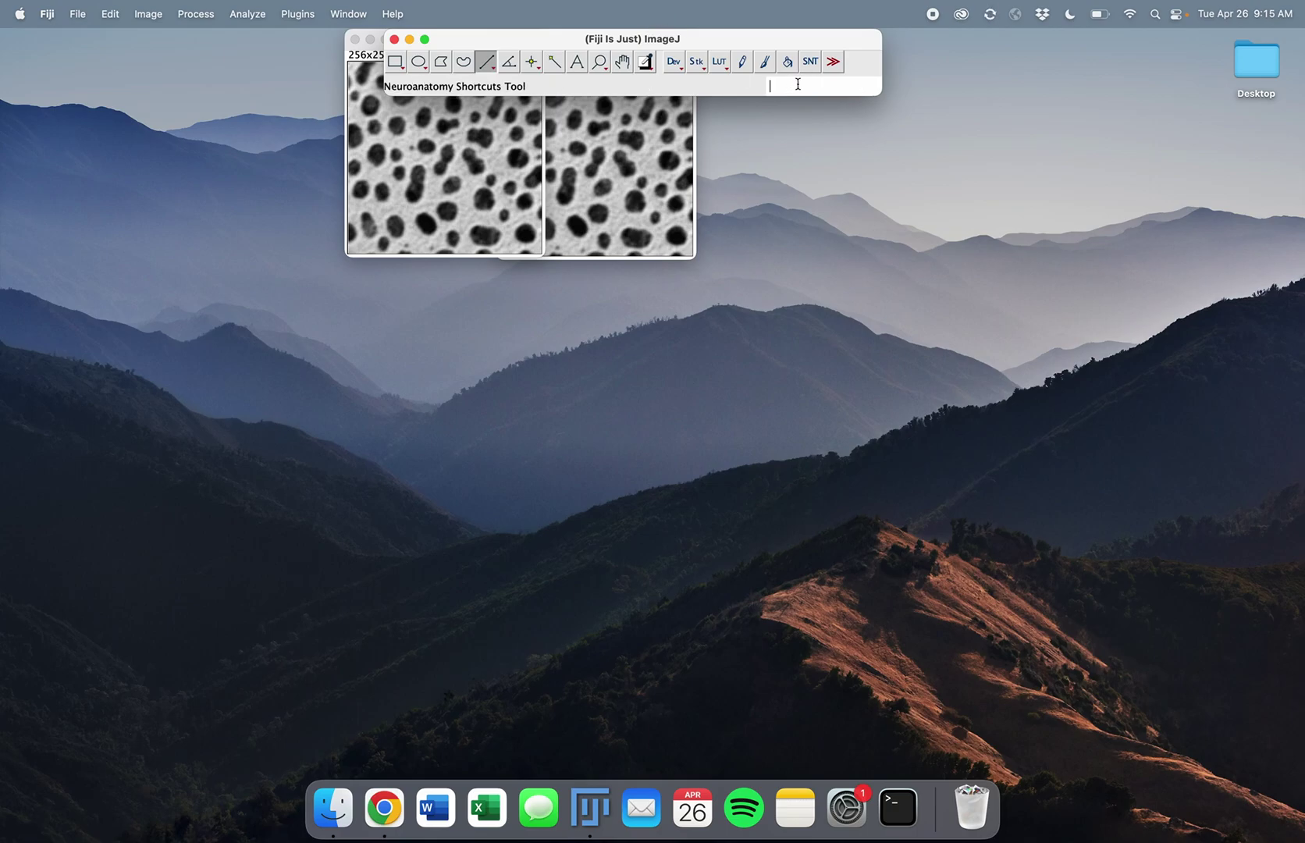
type("close all")
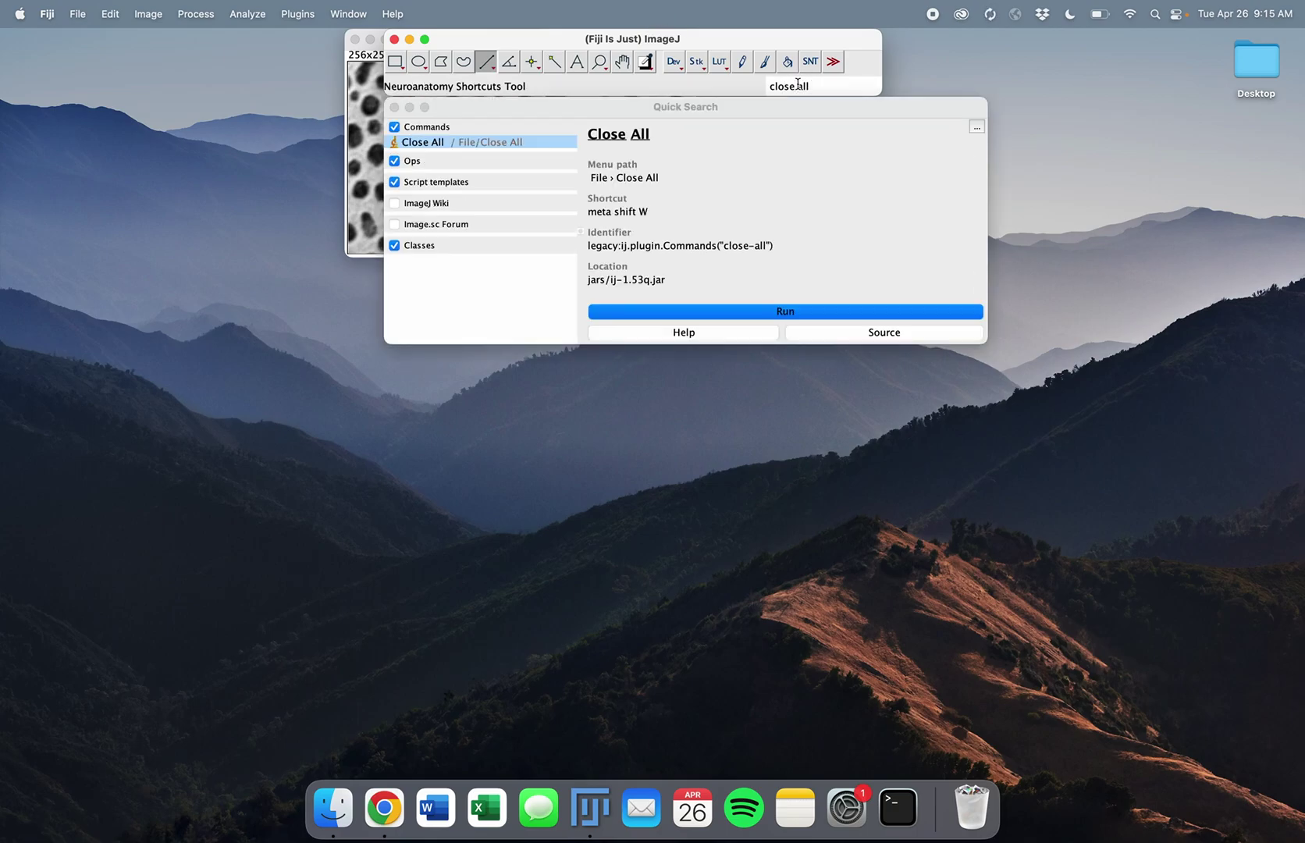
key("Return")
mouse_move(762, 32)
left_mouse_down()
mouse_move(711, 115)
mouse_move(745, 81)
mouse_move(745, 39)
left_mouse_up()
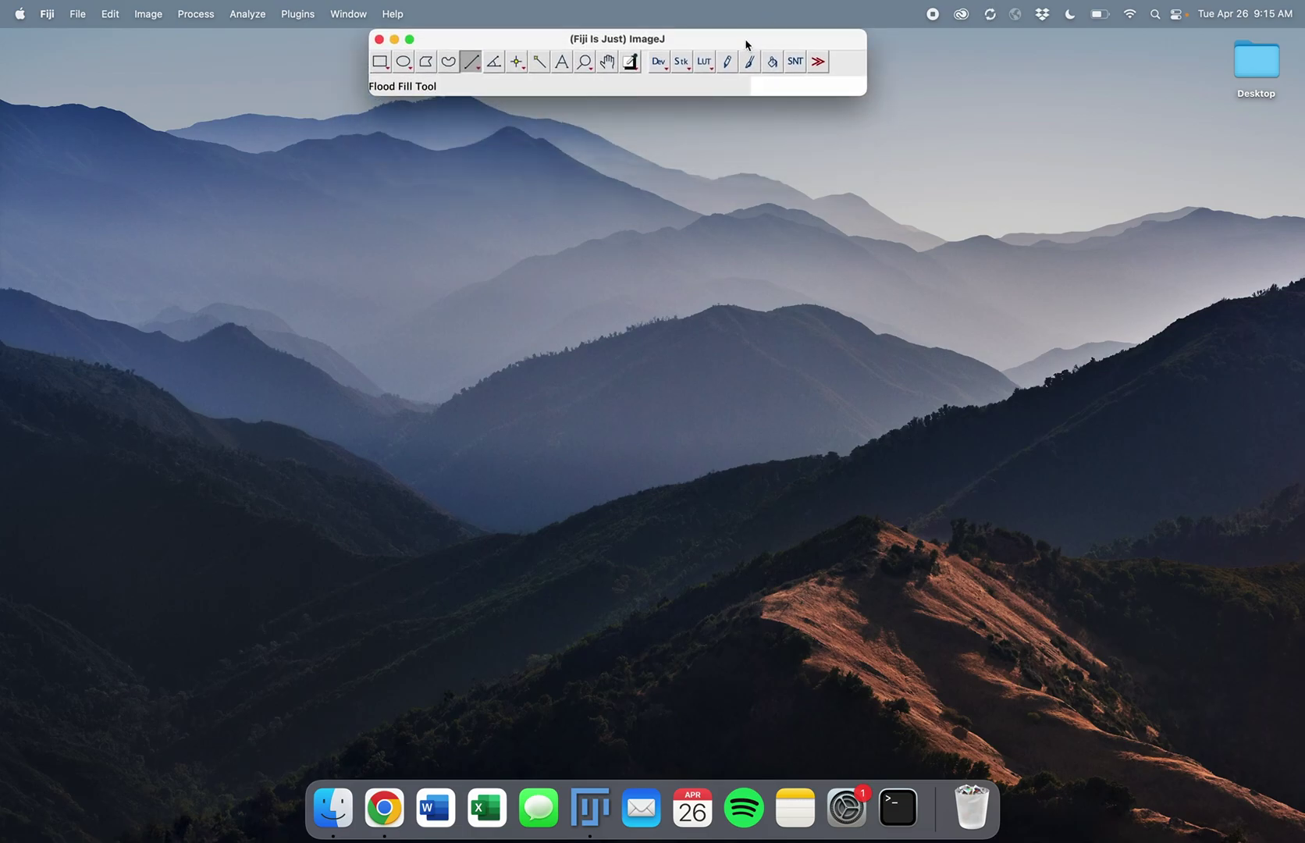
key("super+Tab")
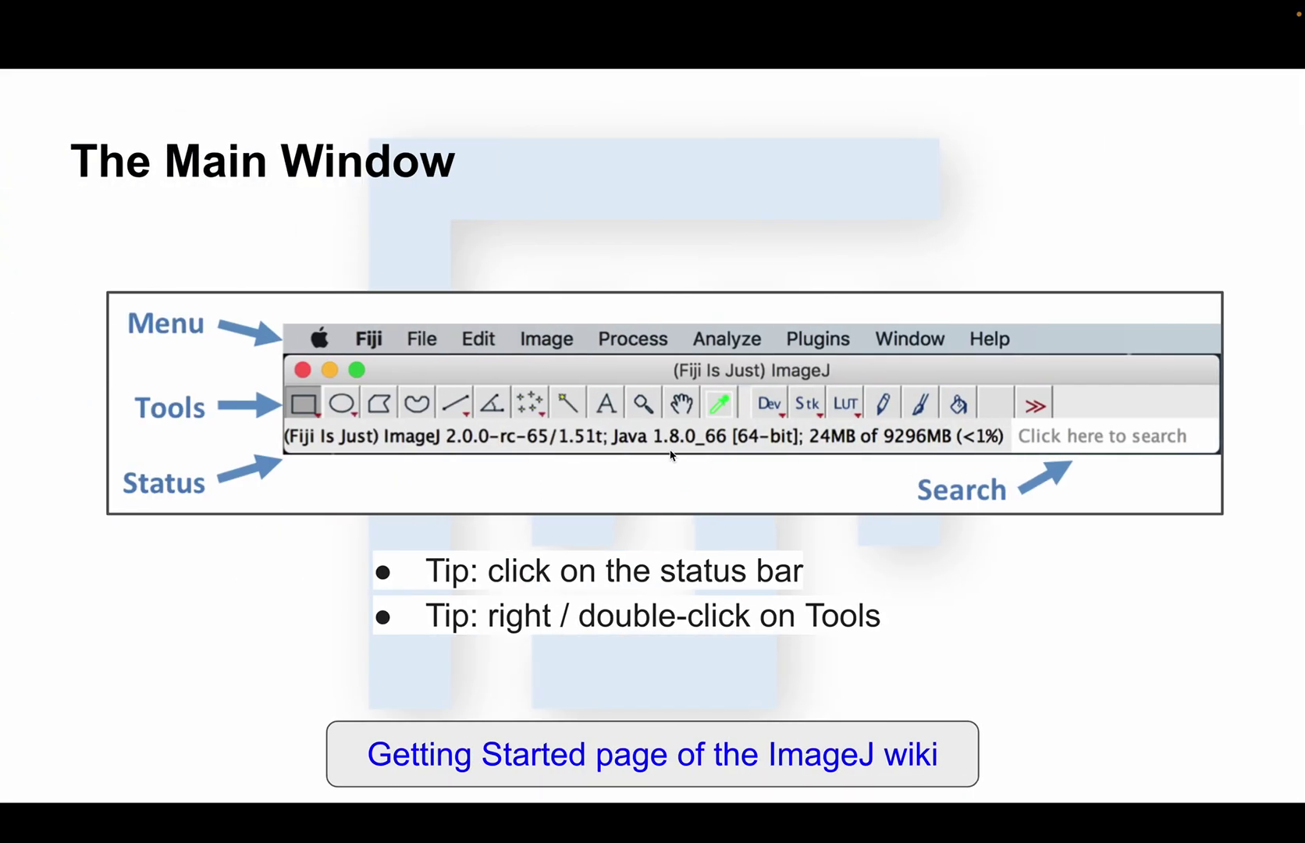
key("Right")
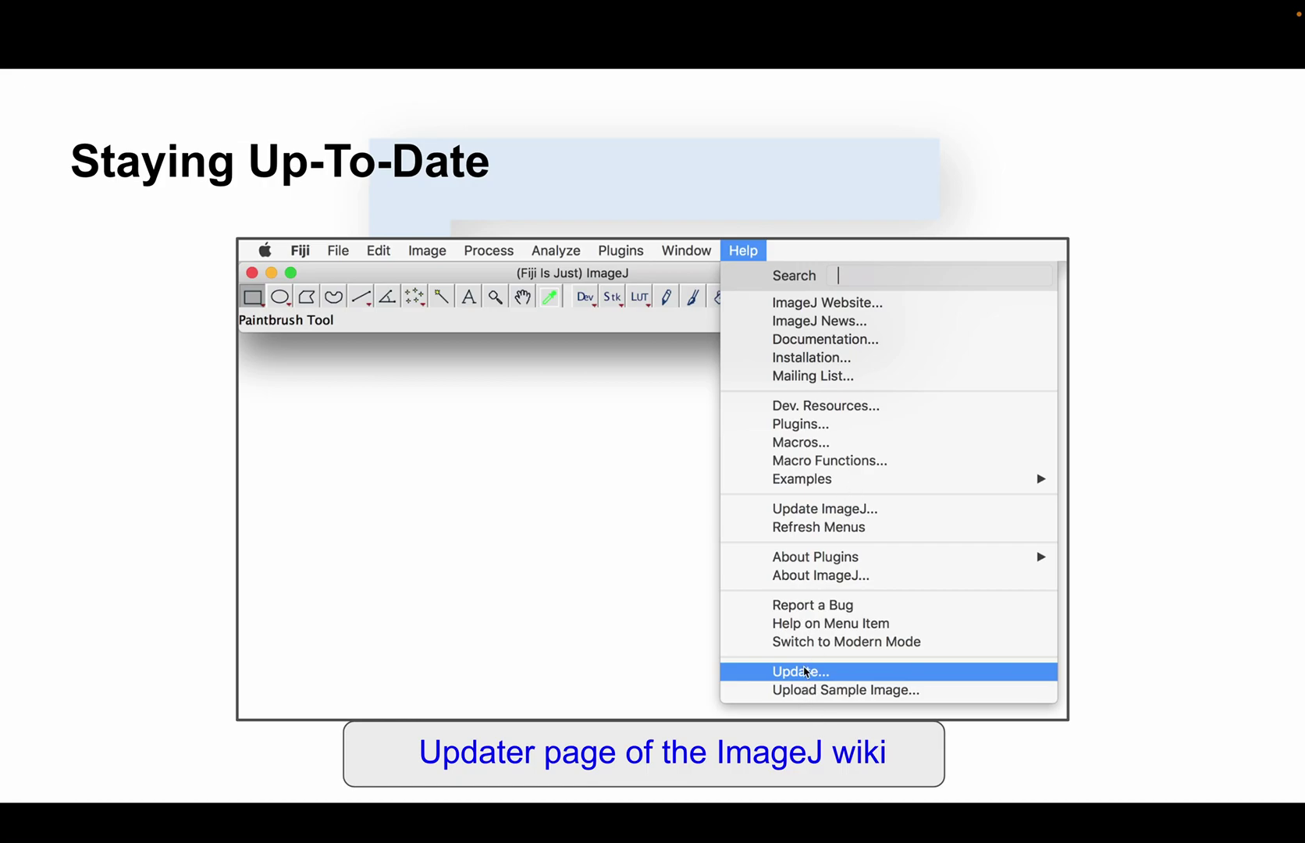
key("Right")
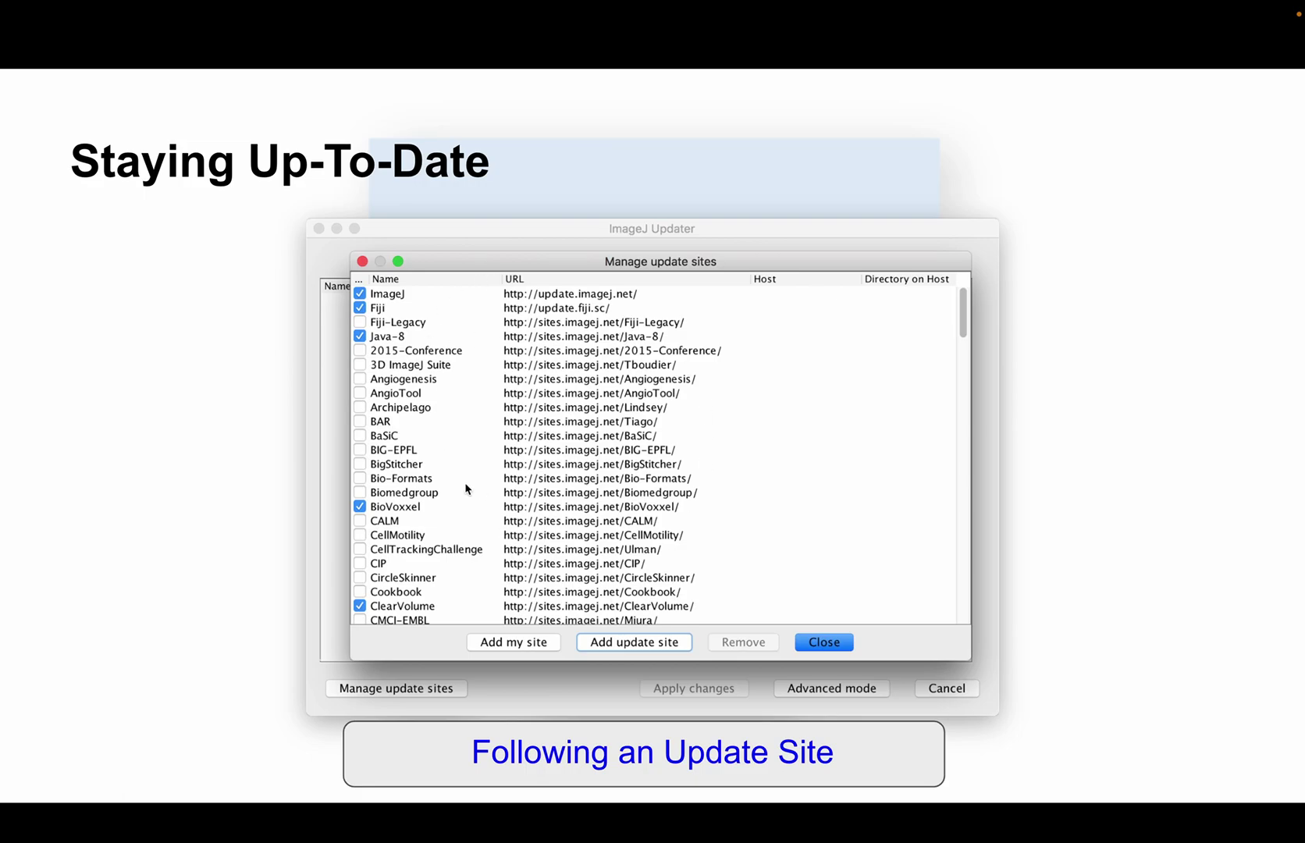
Switch to Fiji, run the ImageJ Updater, dismiss its information message, and open the Manage update sites list
key("super+Tab")
key("super+Tab")
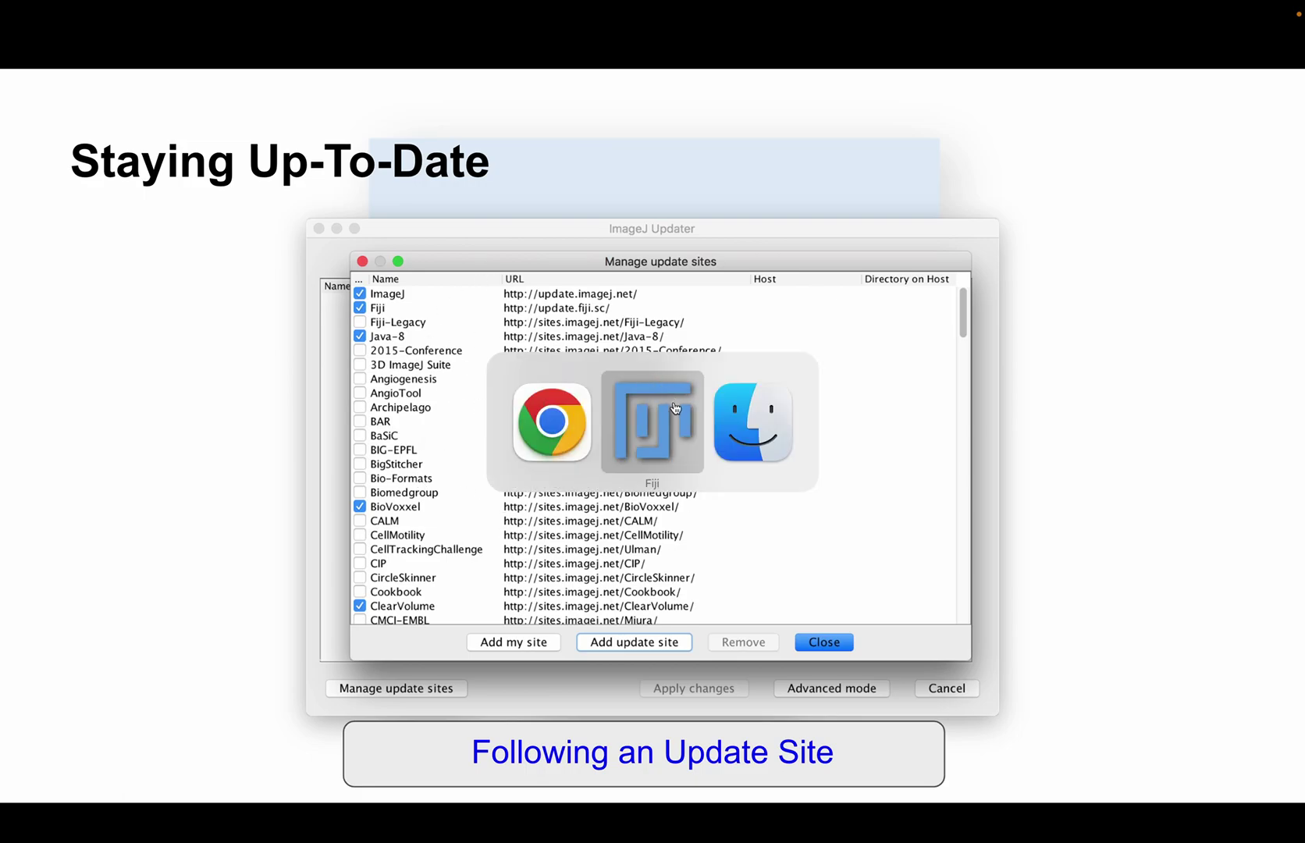
left_click(393, 15)
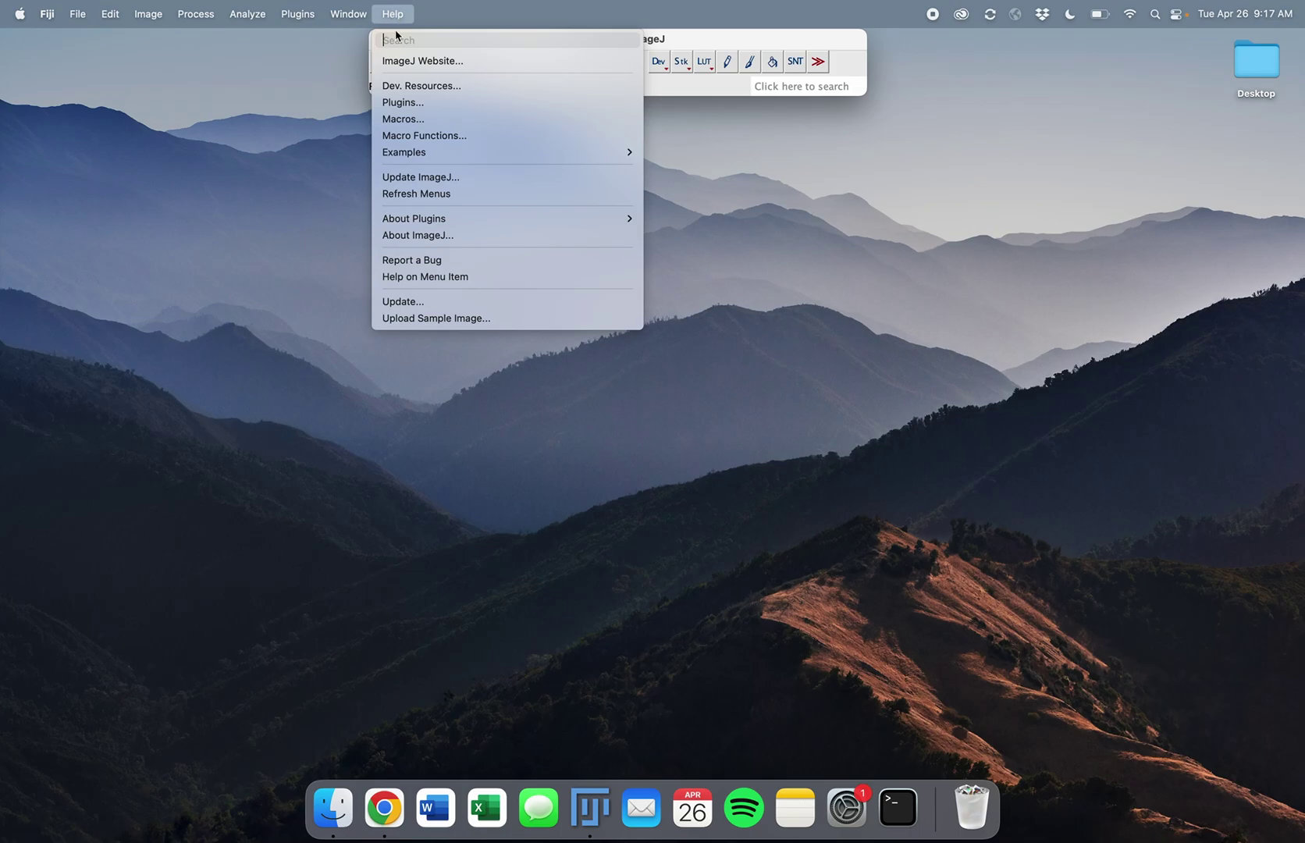
left_click(431, 308)
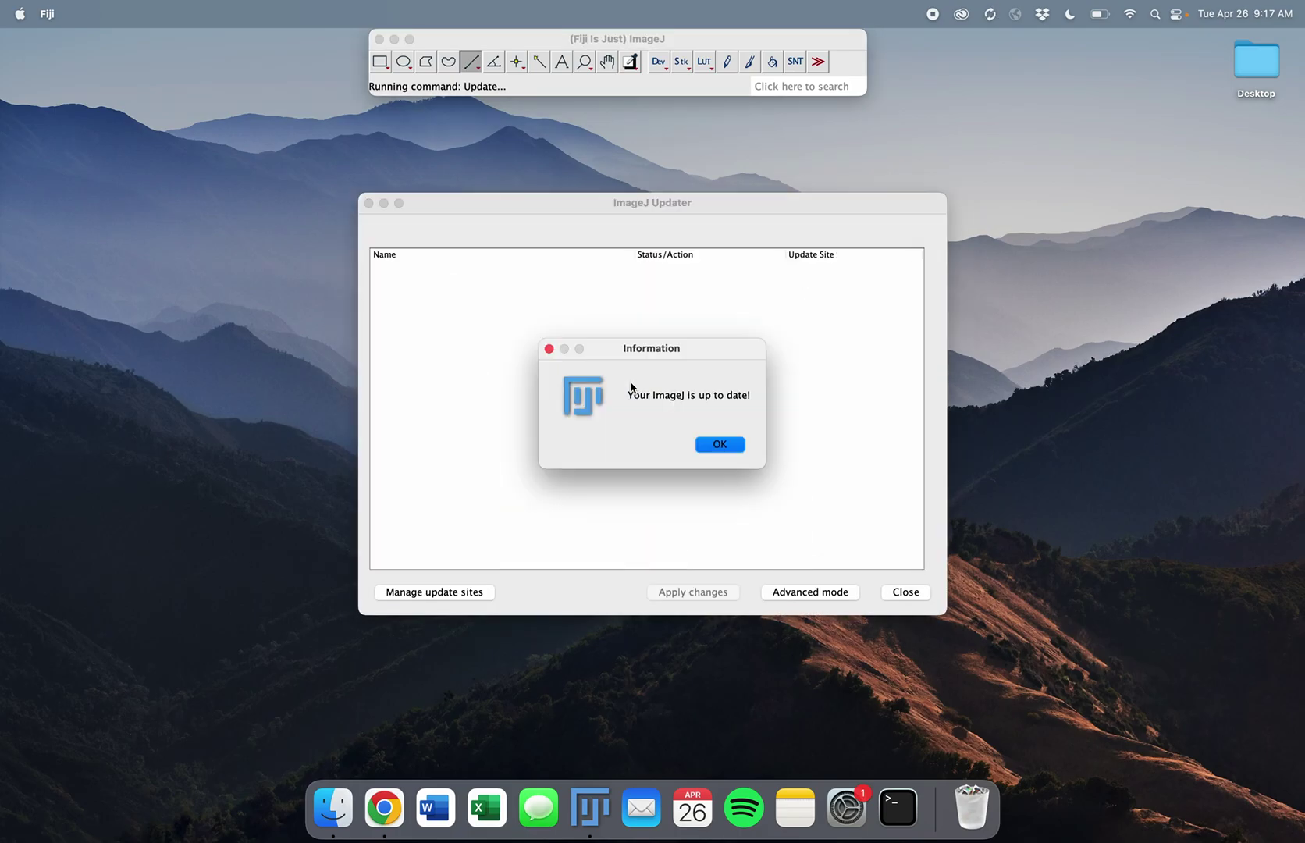
left_click(719, 445)
left_click(435, 593)
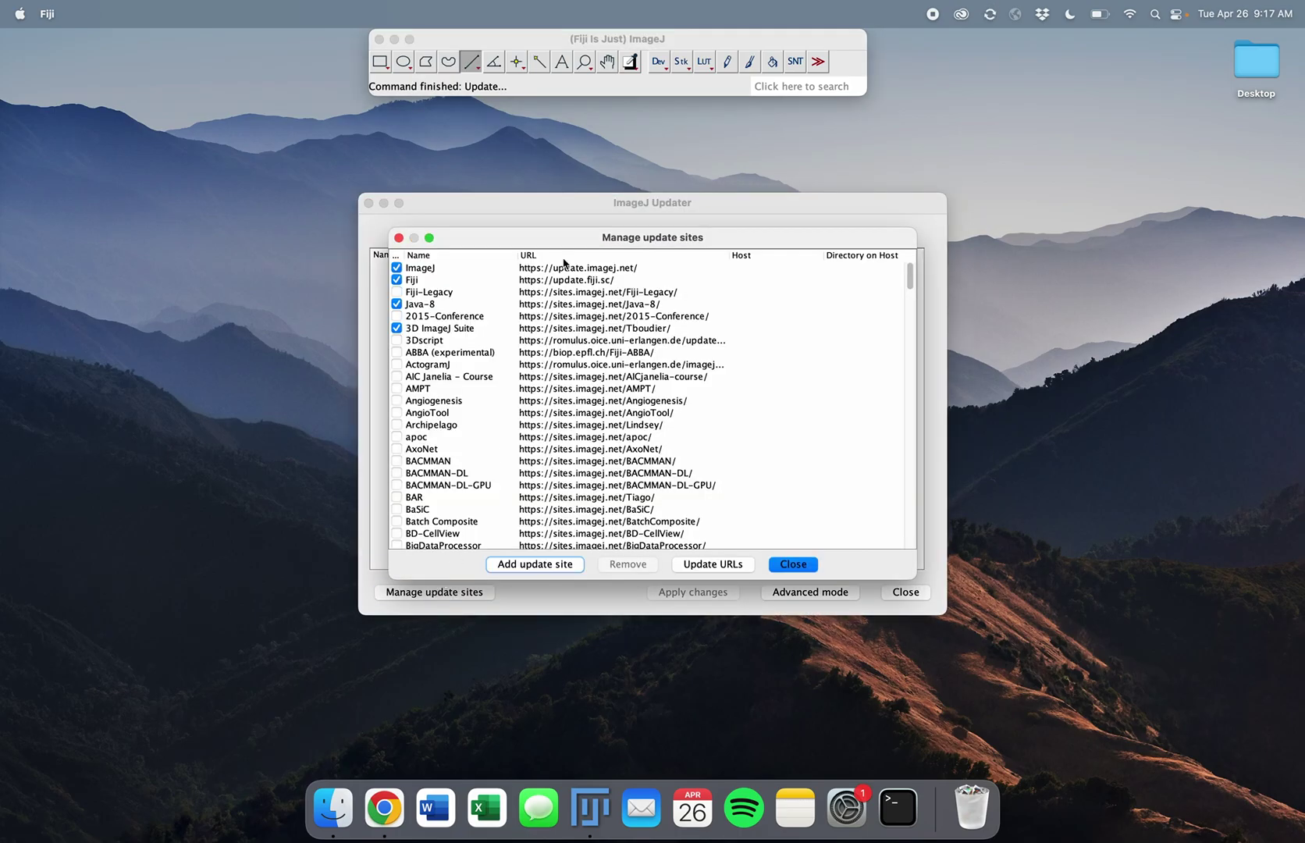
Browse the names and URLs of the available update sites
scroll(548, 371, "down", 5)
scroll(549, 370, "down", 20)
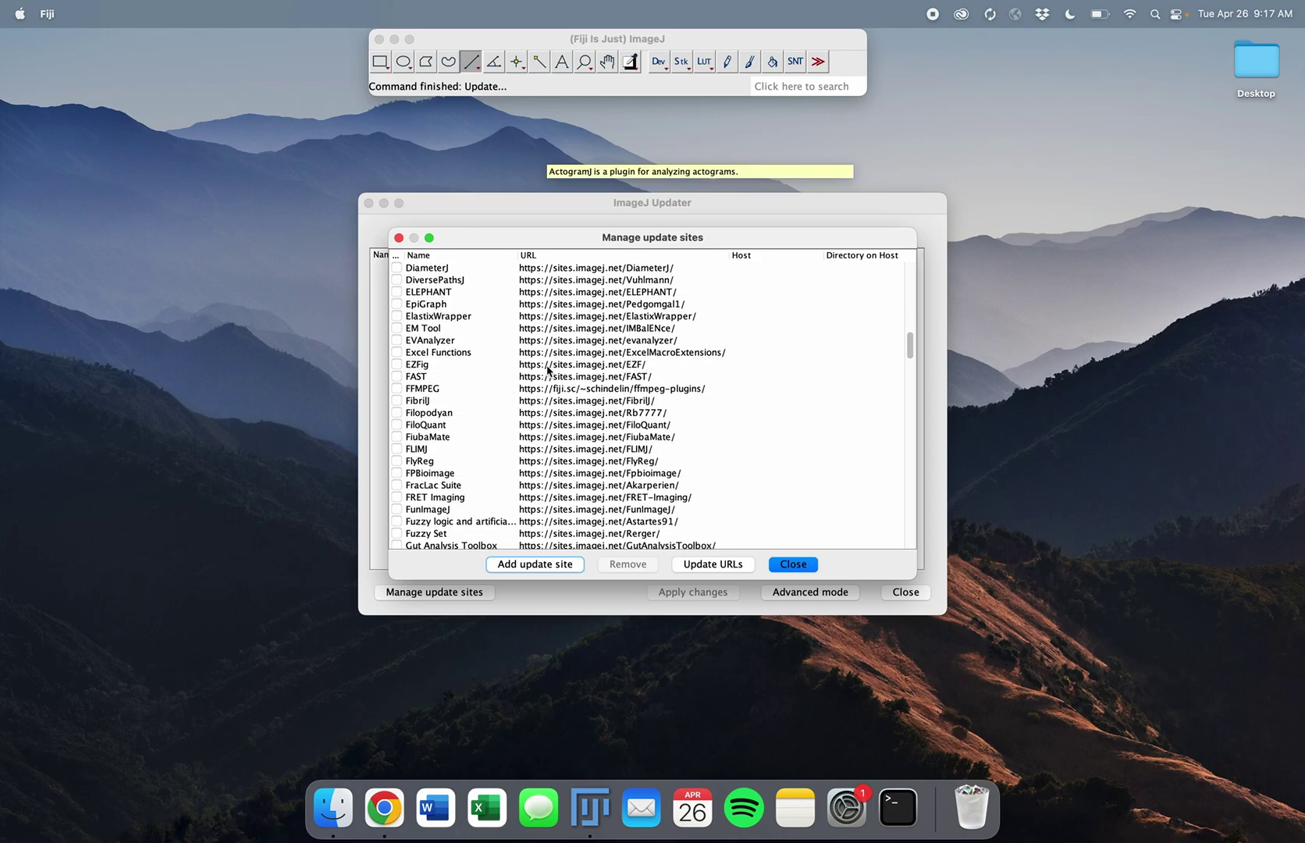
scroll(549, 371, "up", 20)
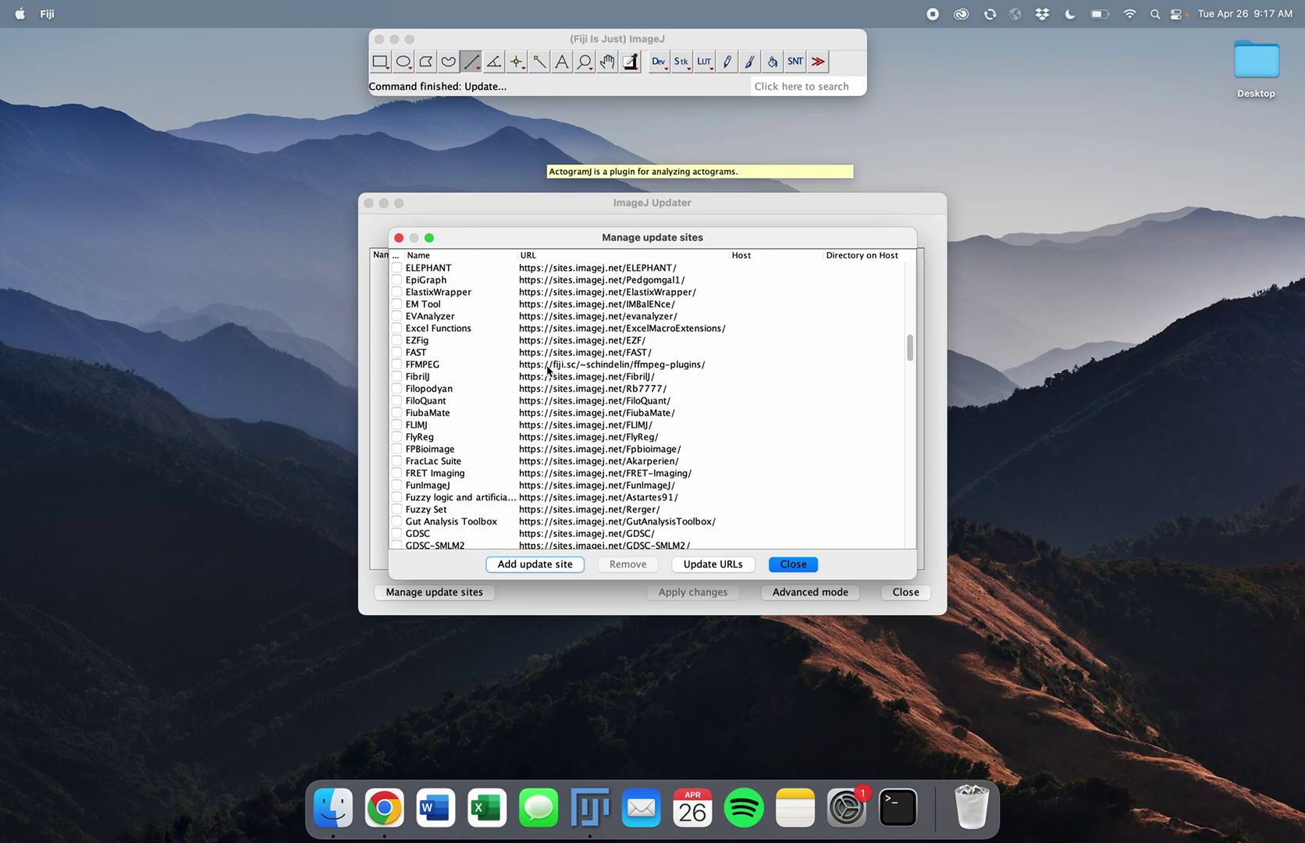
scroll(549, 370, "up", 8)
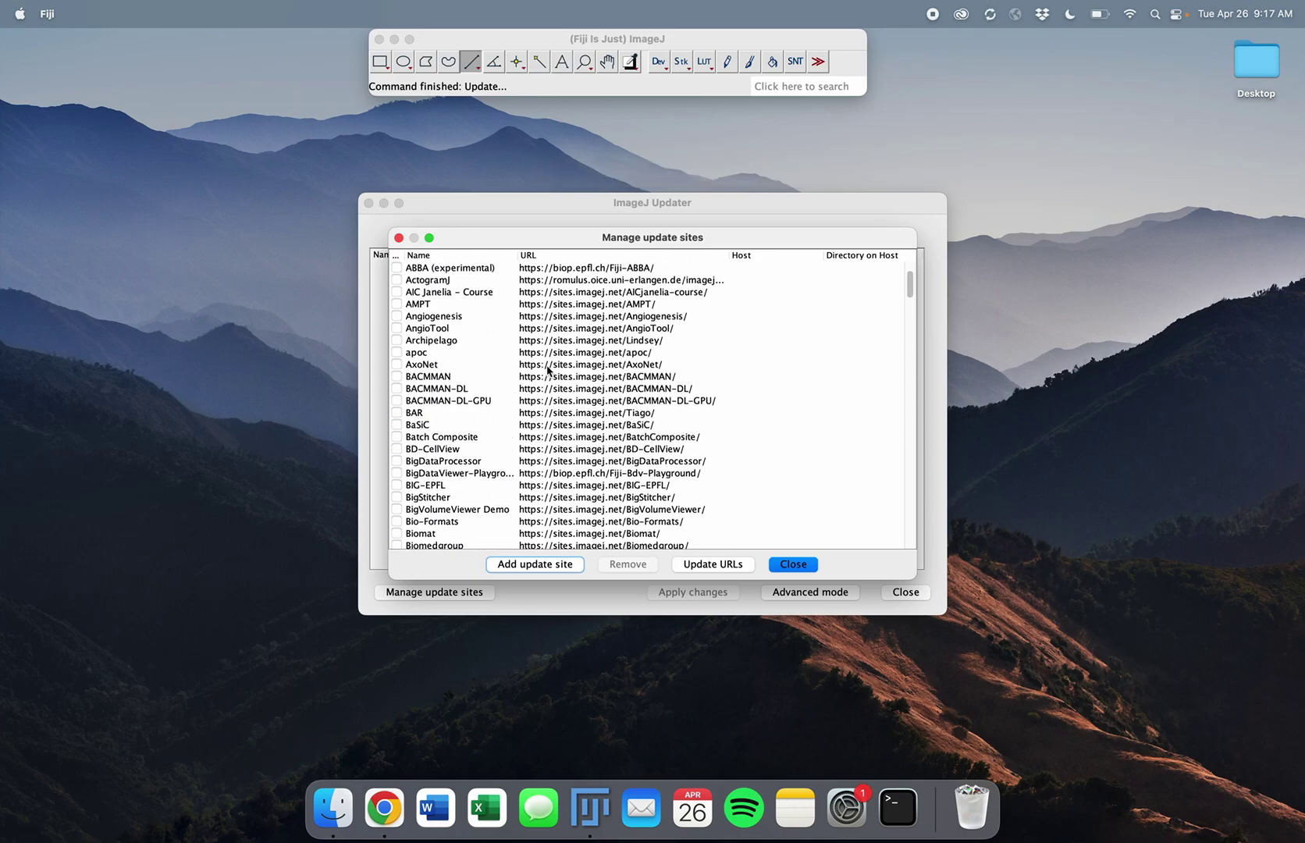
scroll(549, 370, "up", 3)
scroll(549, 370, "down", 15)
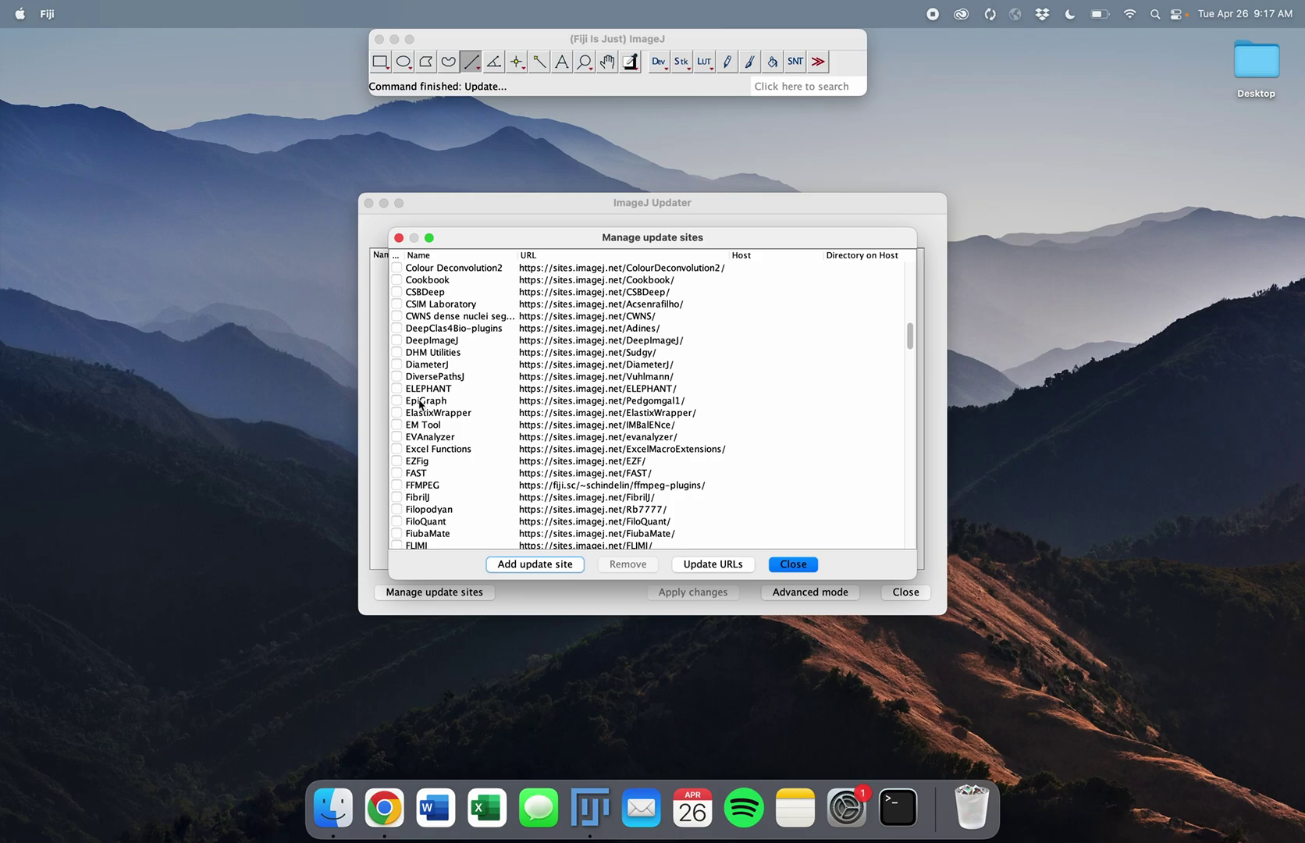
scroll(402, 331, "up", 15)
scroll(401, 322, "up", 2)
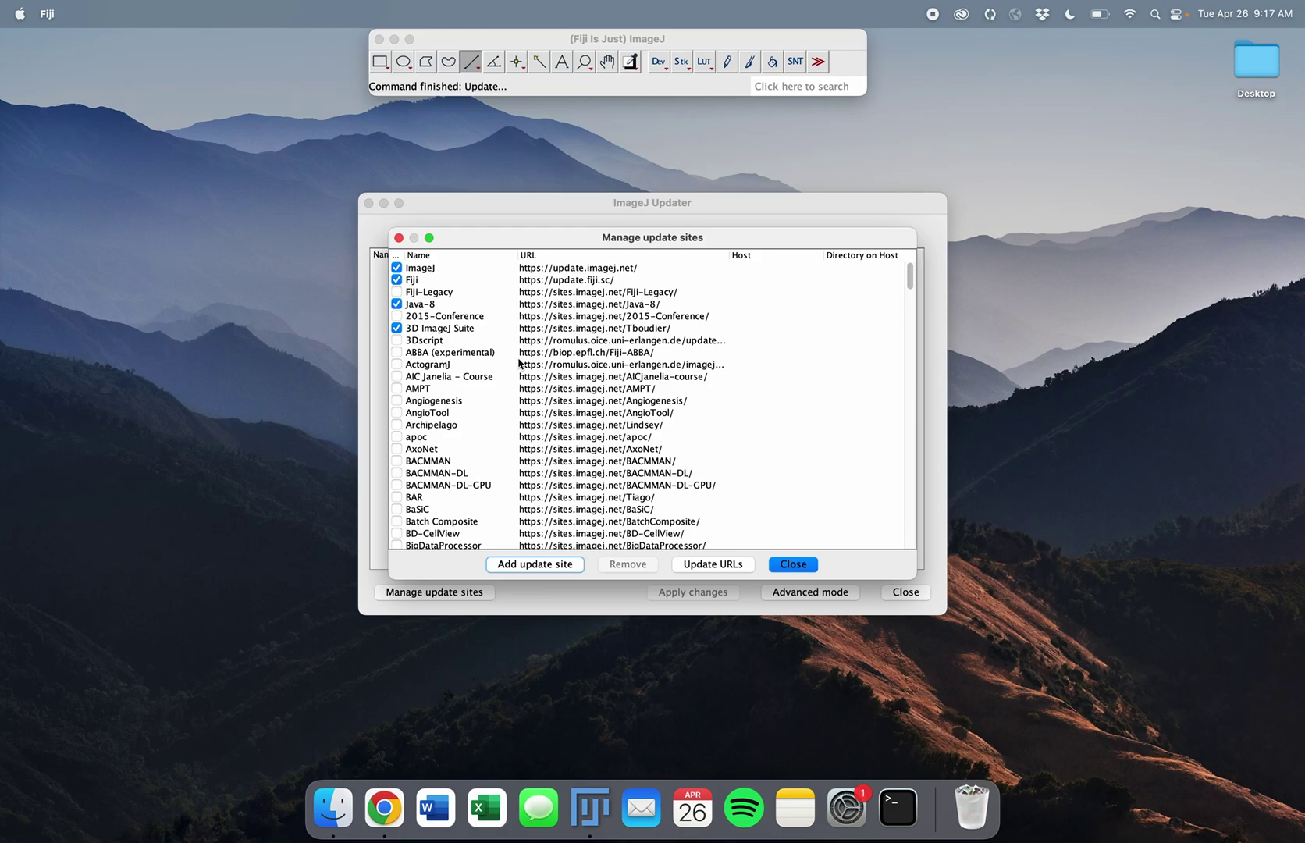
Enable the BioVoxxel and ImageScience update sites
scroll(449, 437, "down", 4)
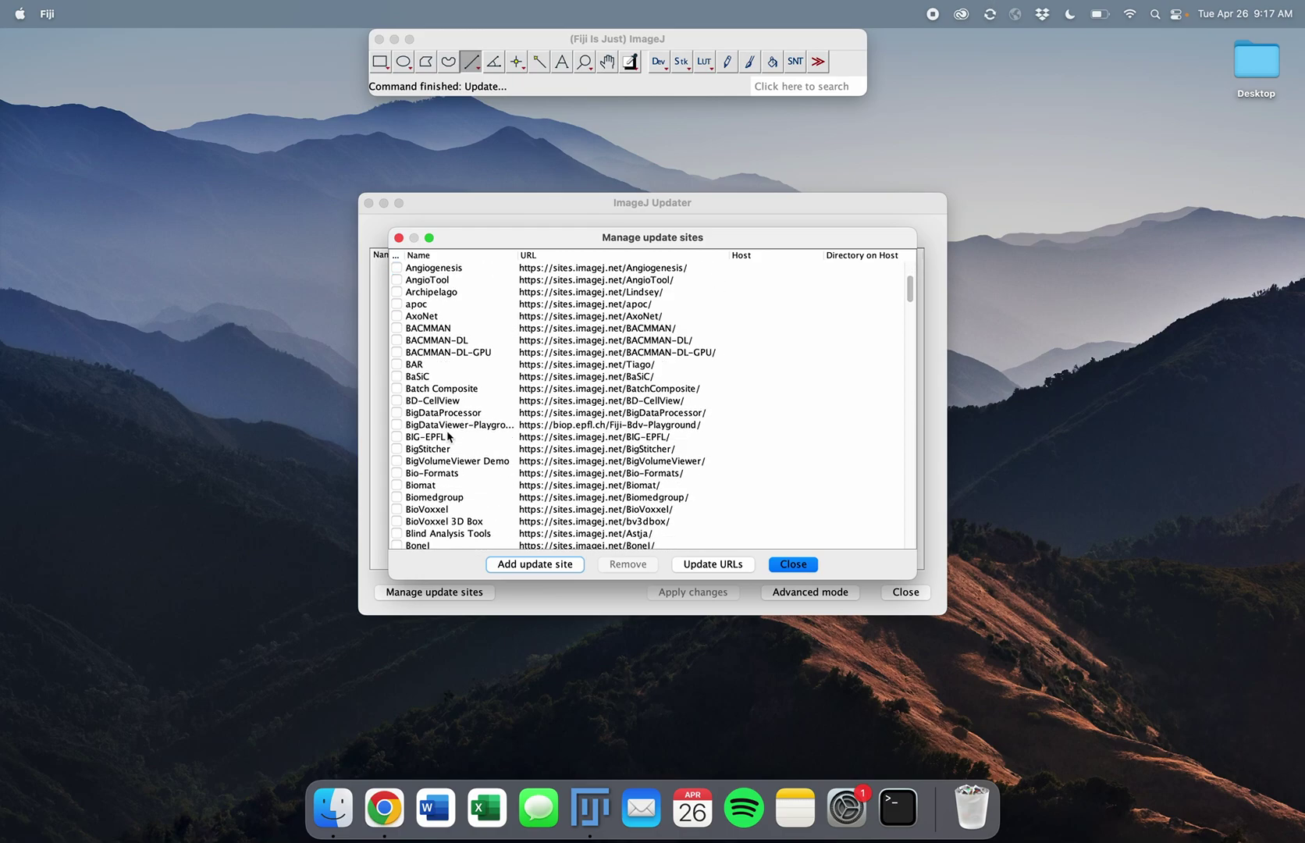
scroll(449, 437, "down", 2)
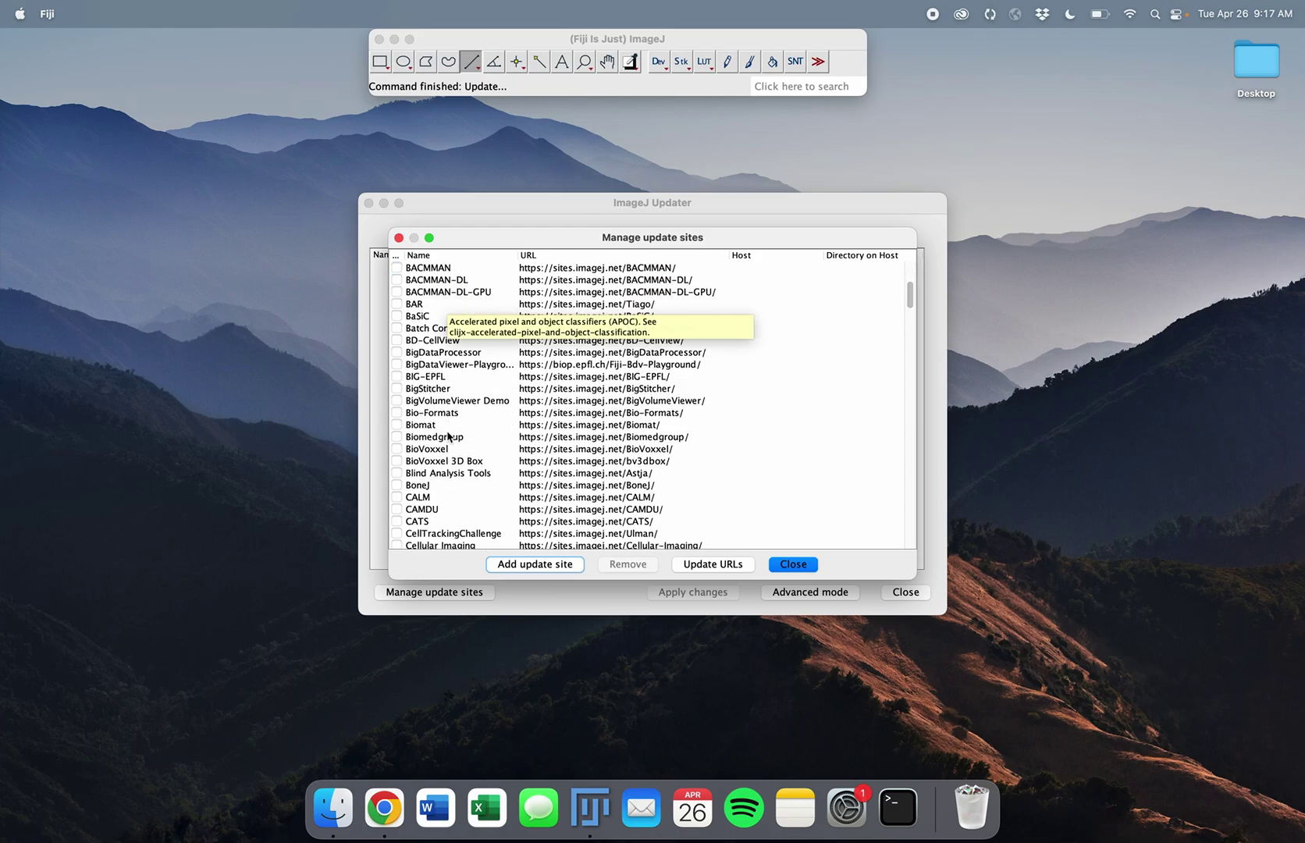
left_click(396, 449)
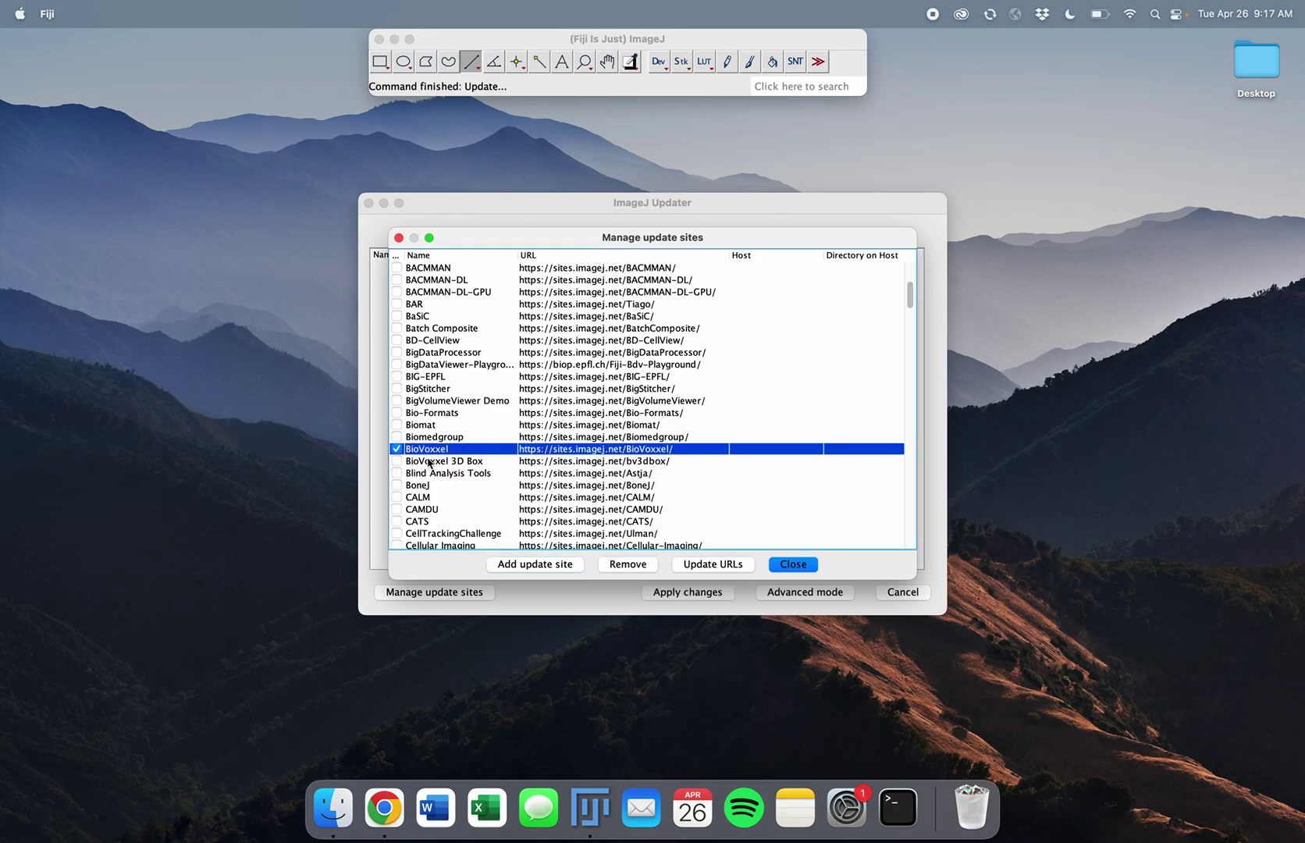
scroll(428, 462, "down", 15)
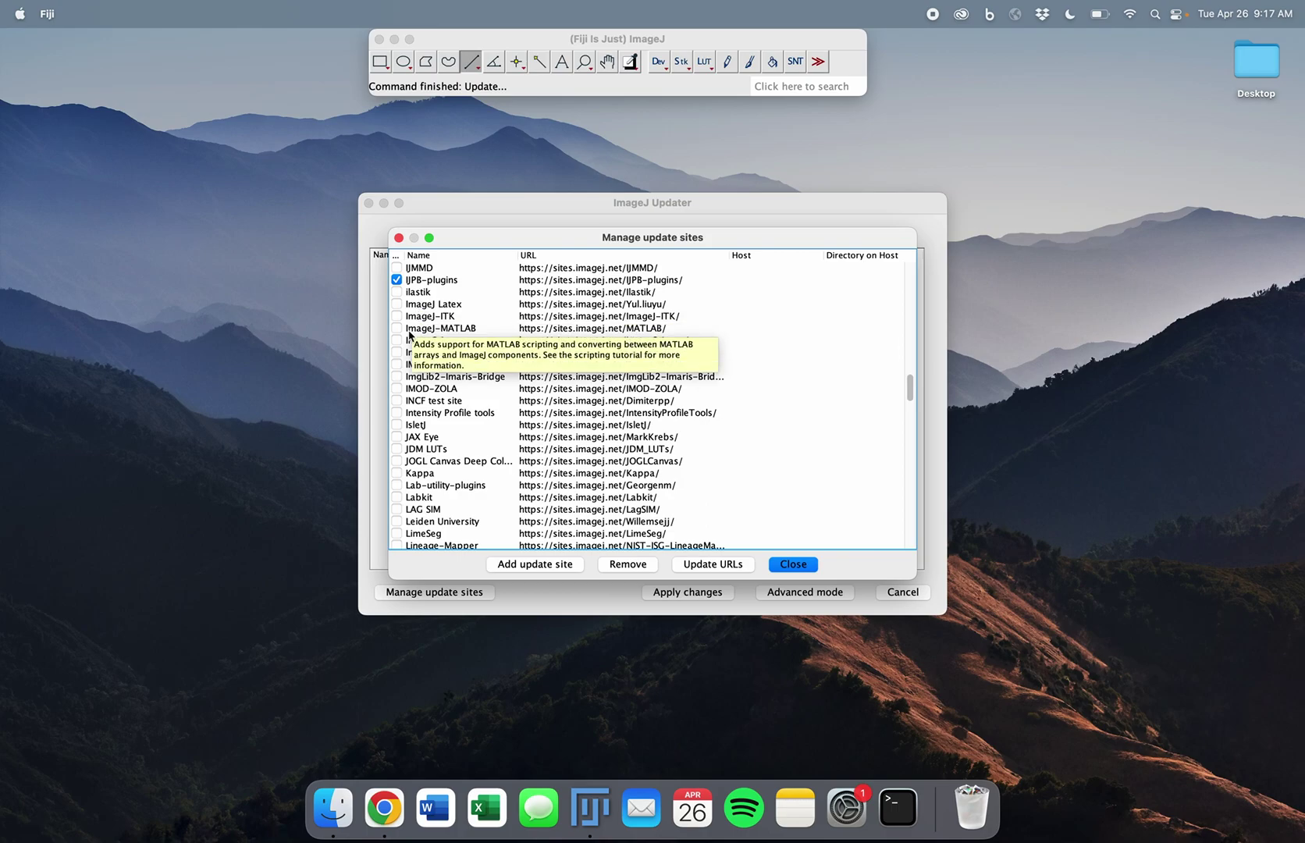
left_click(397, 341)
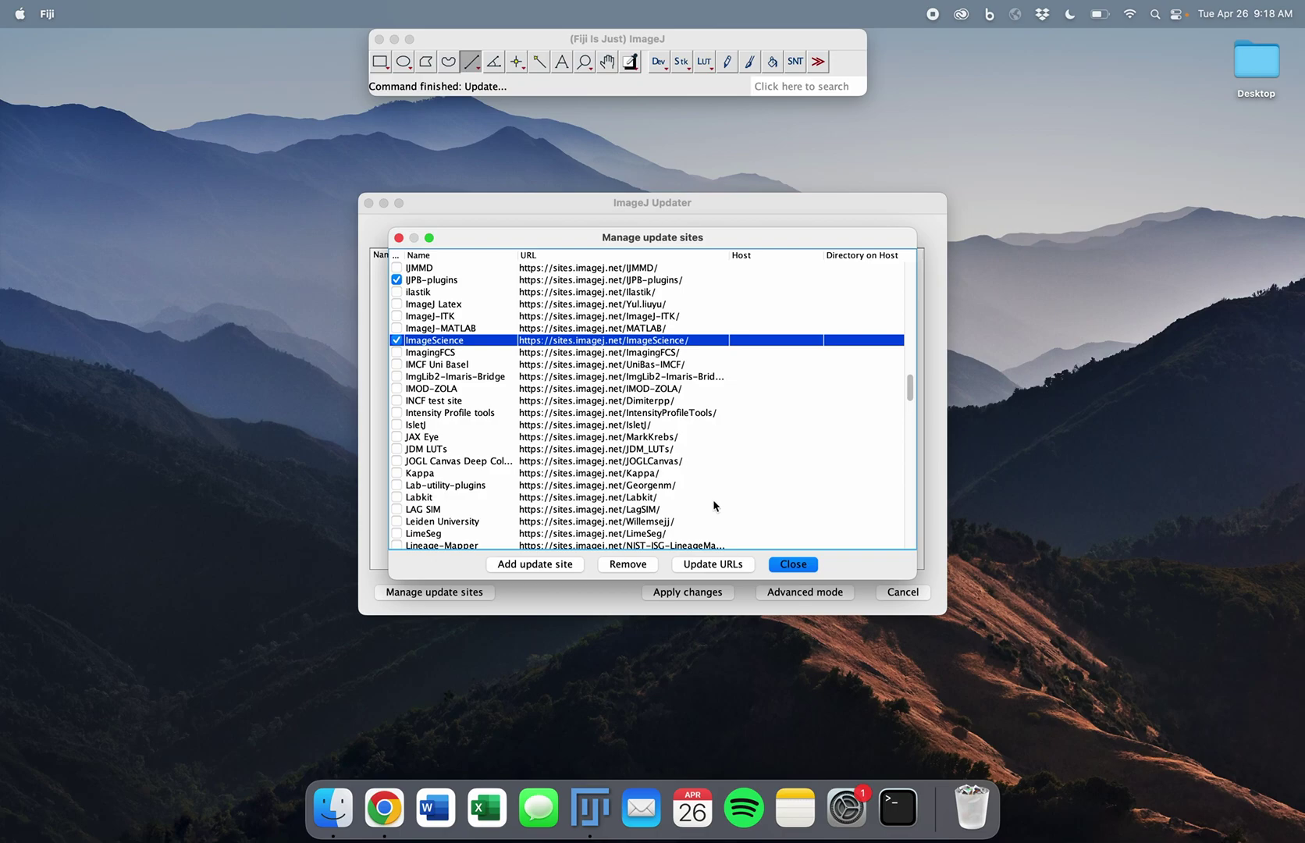
Close the site list, apply the update changes with the message acknowledged, and quit ImageJ
left_click(812, 565)
left_click(668, 595)
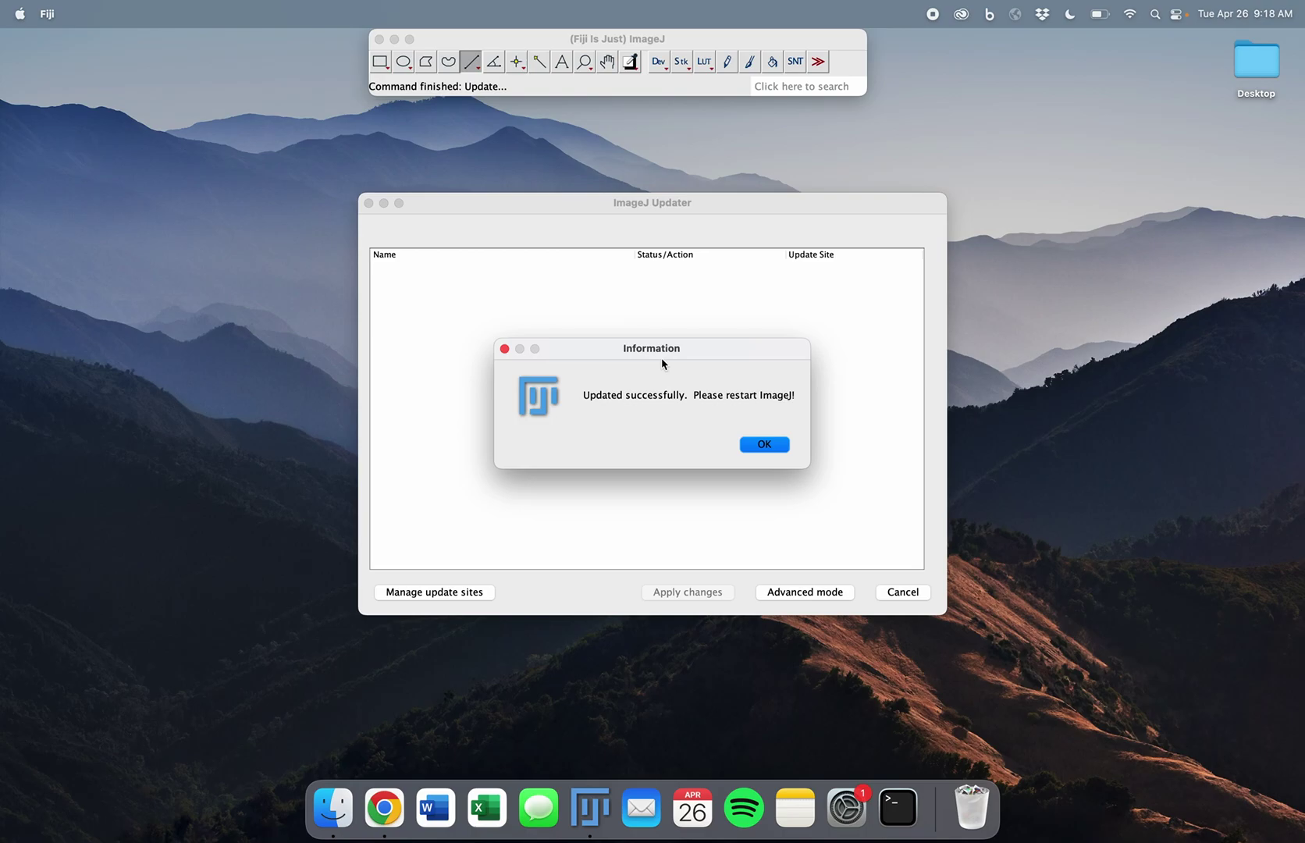
left_click(758, 447)
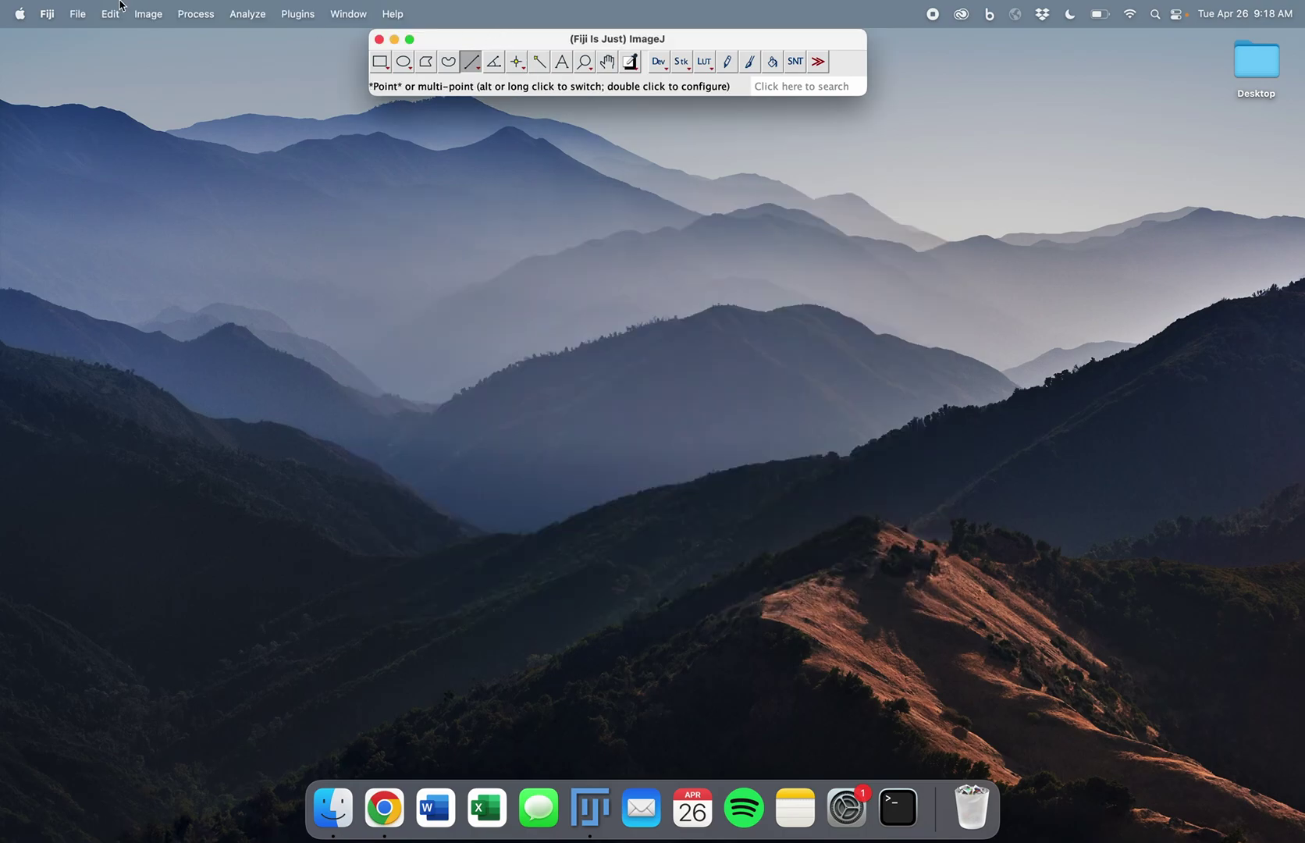
left_click(47, 14)
left_click(67, 174)
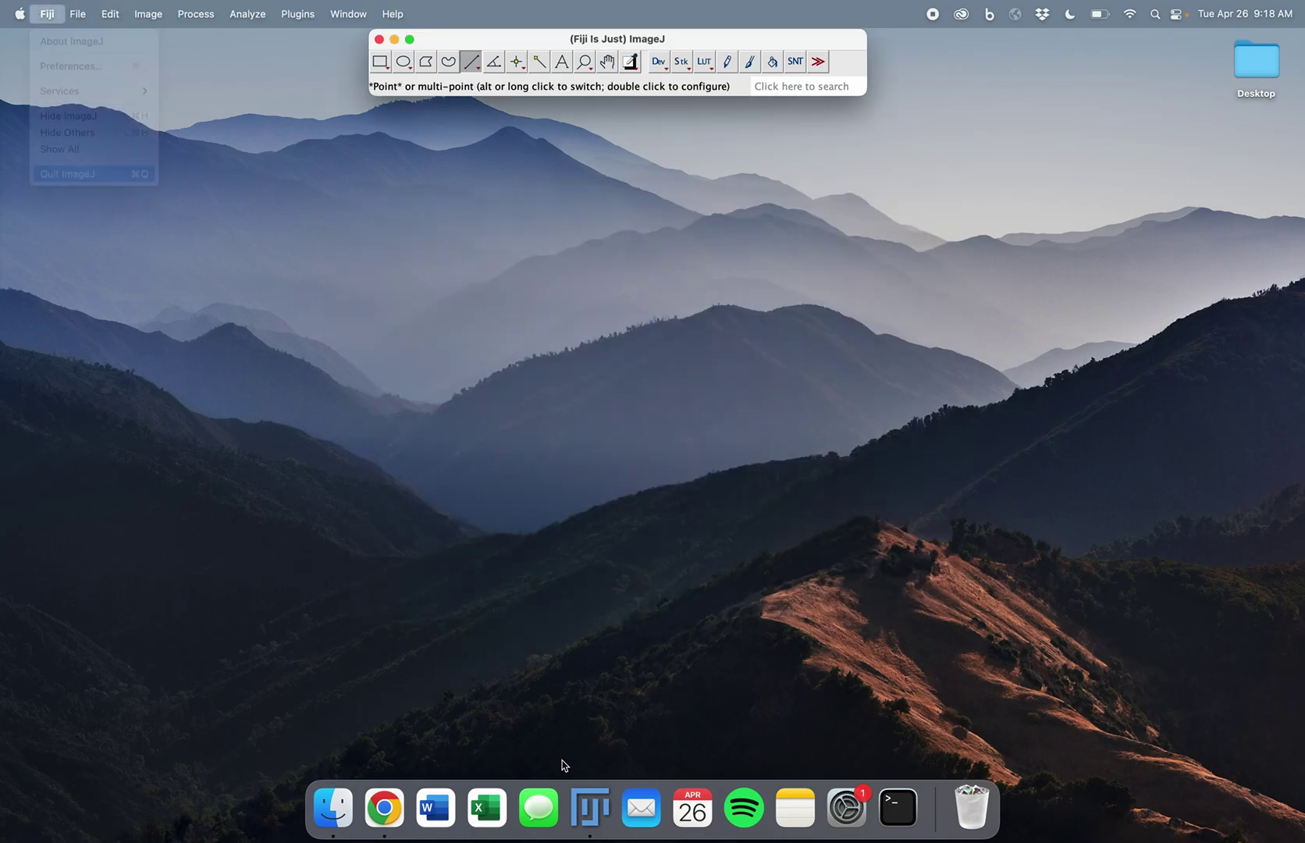
Relaunch Fiji after the update and switch to the presentation slides in Chrome
left_click(589, 807)
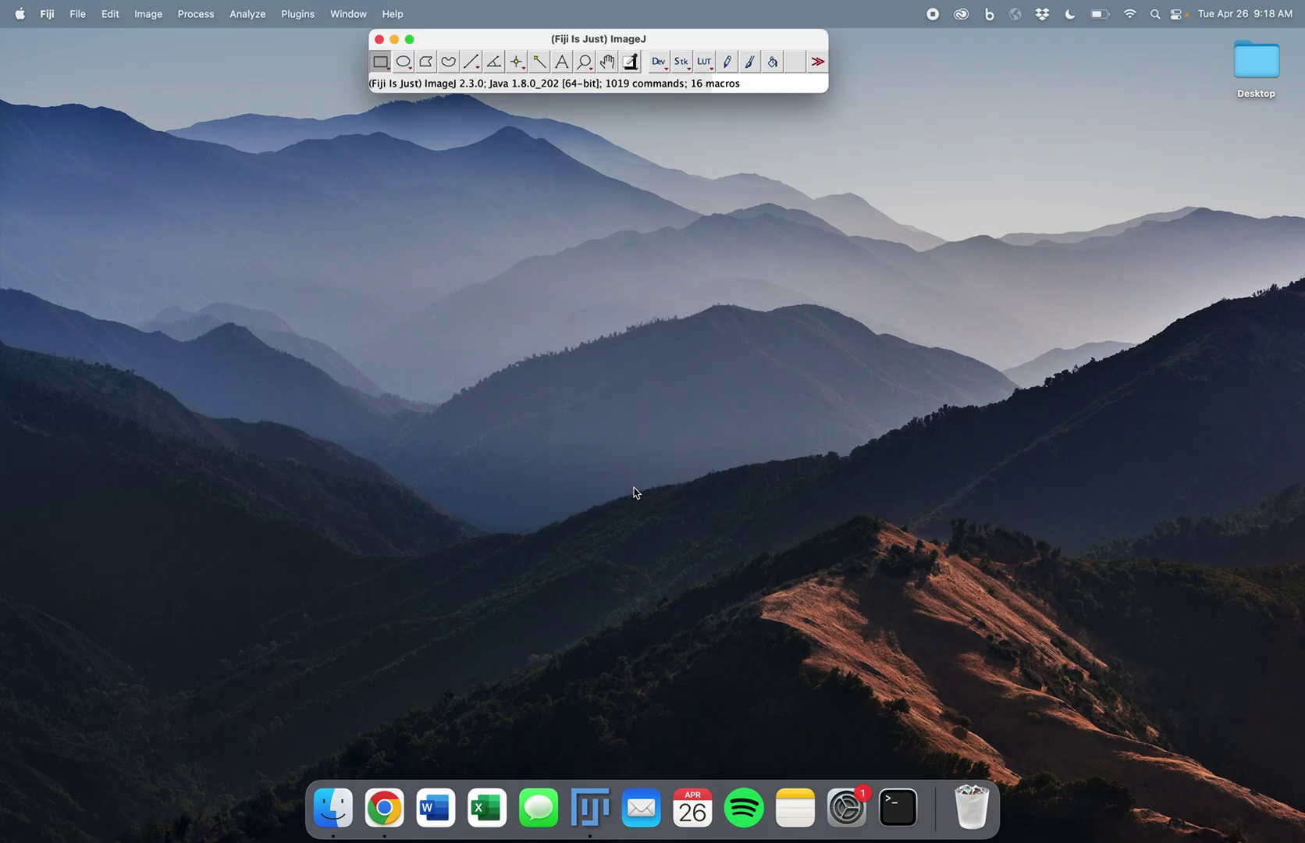
key("super+Tab")
key("super+Tab")
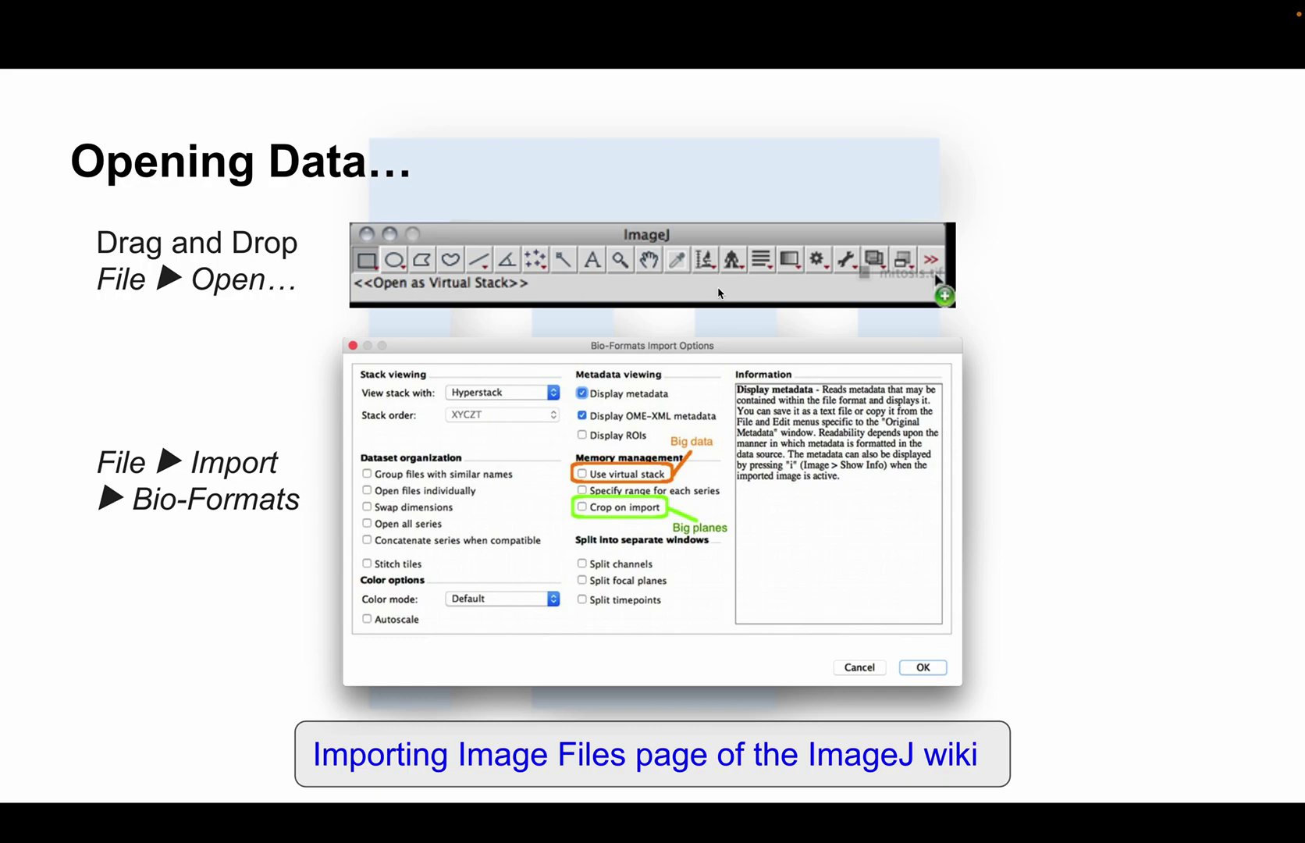
Switch to Fiji, open blobs.tif by dropping the desktop file onto the main window, and close the image
key("super+Tab")
key("super+Tab")
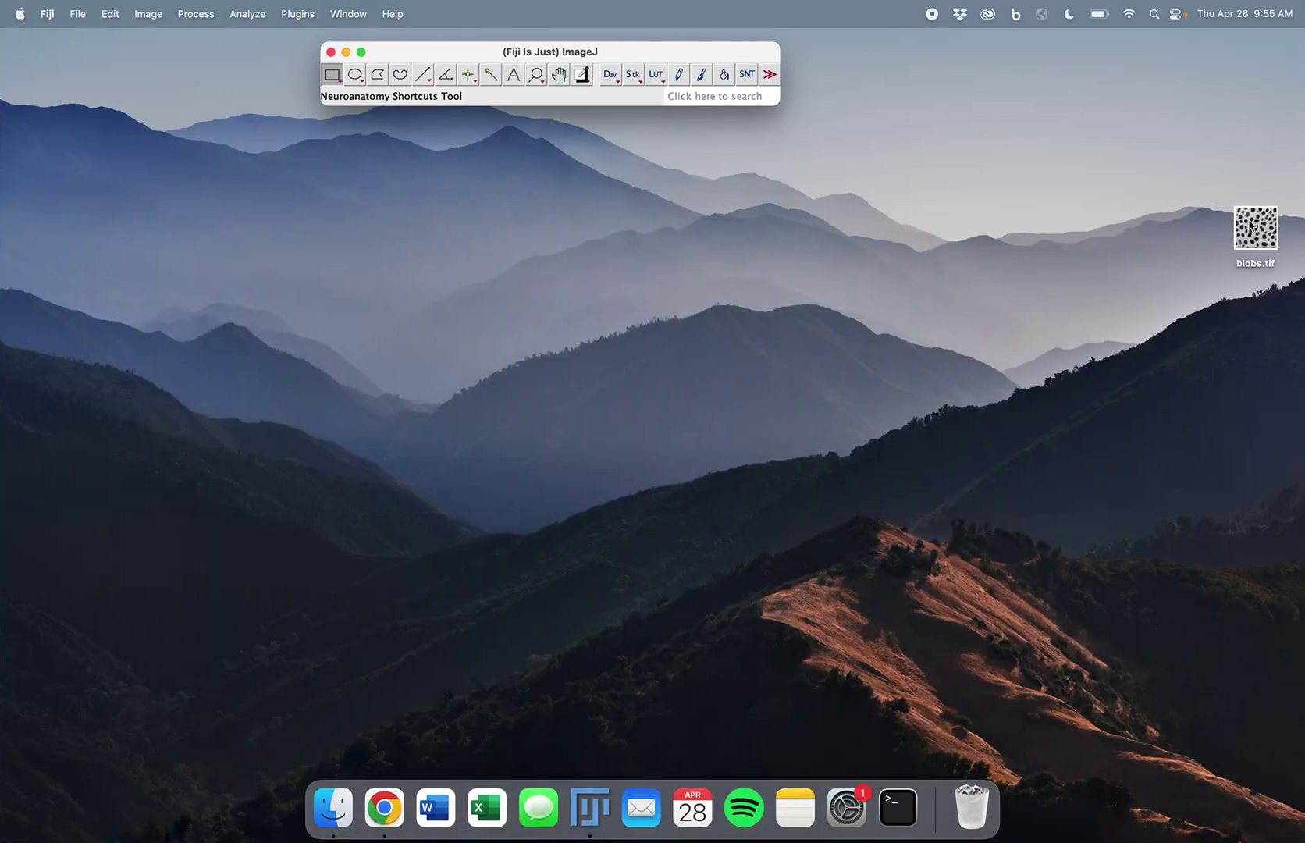
left_click_drag(1251, 224, 523, 102)
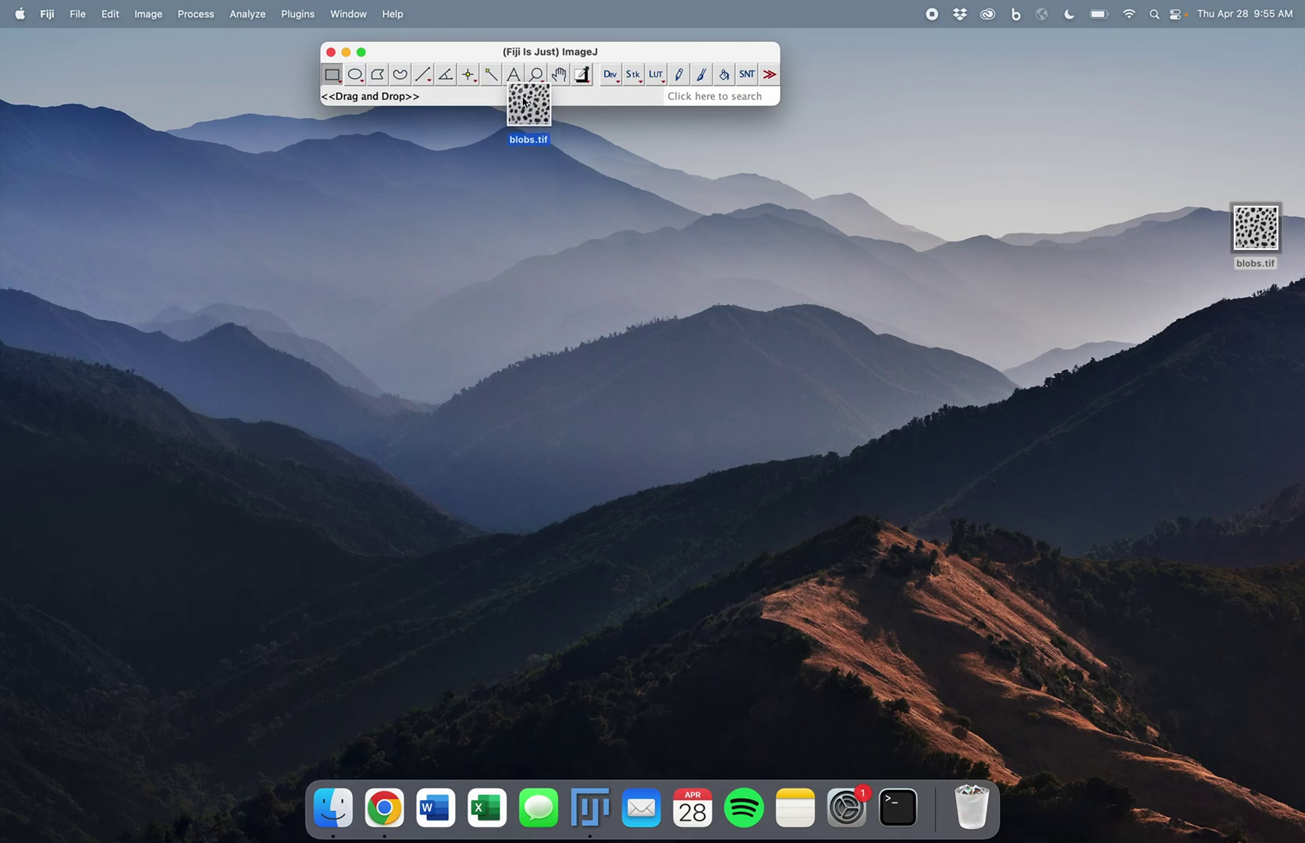
left_click_drag(522, 102, 581, 182)
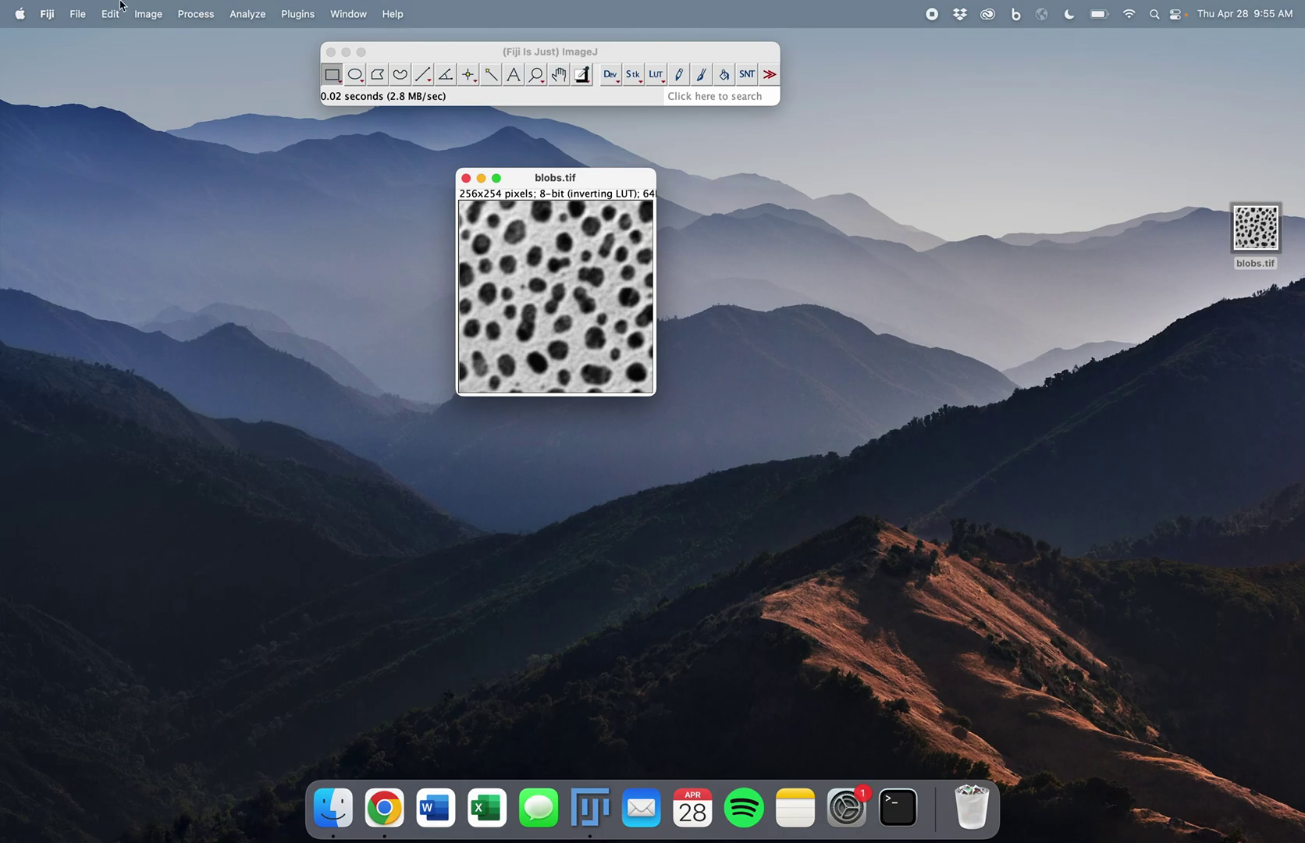
left_click(78, 13)
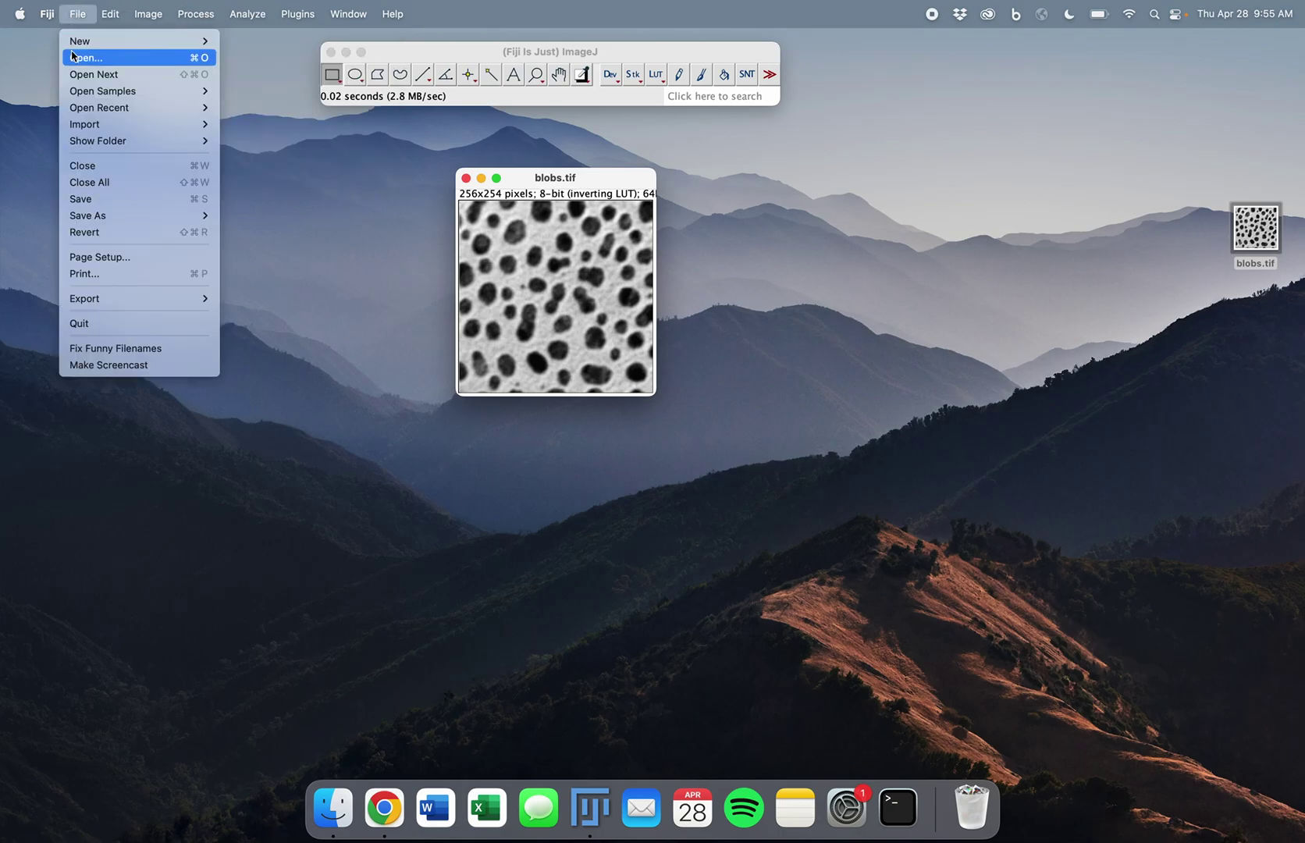
left_click(653, 177)
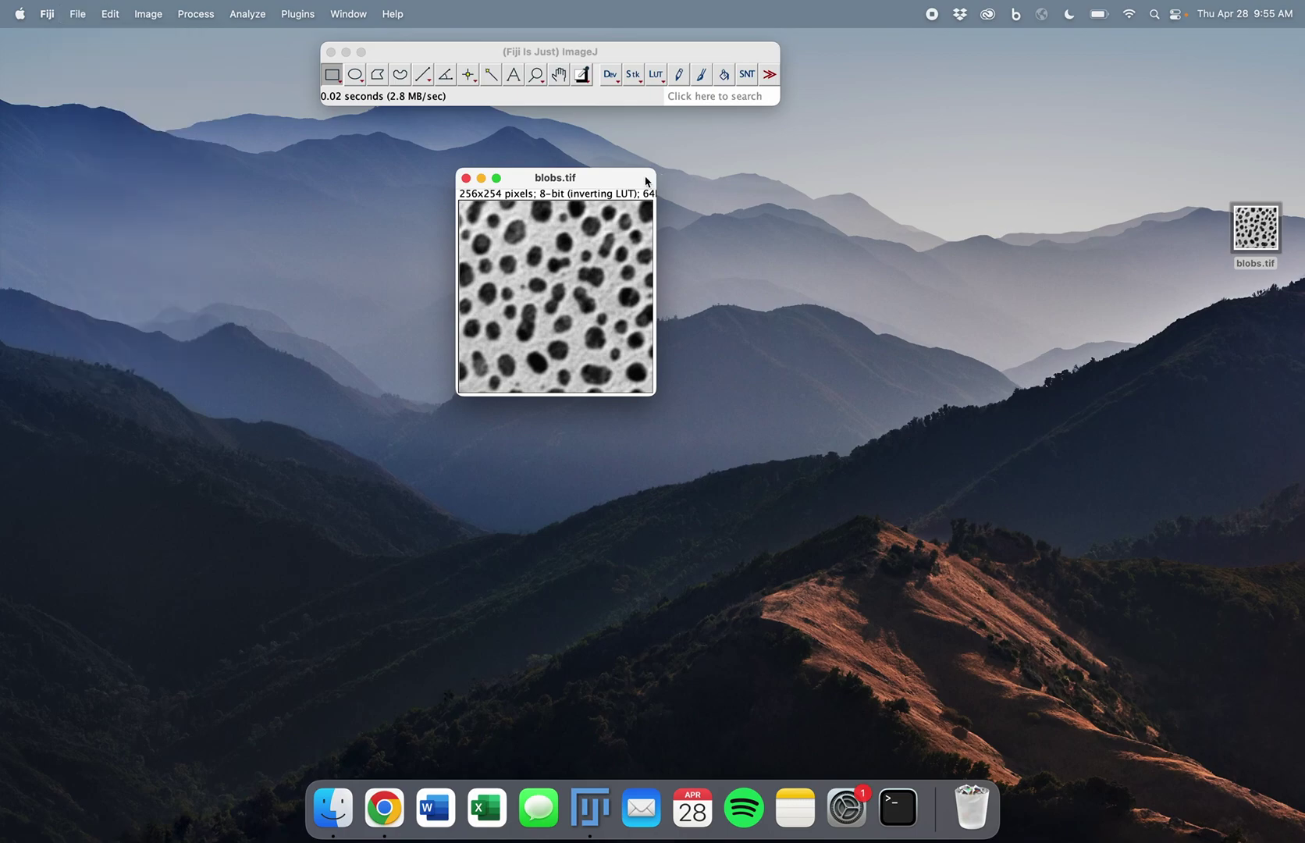
left_click(466, 177)
Load blobs.tif from the desktop into Fiji once more, close it, and return to the slides in Chrome
left_click_drag(1256, 228, 646, 104)
left_click(465, 180)
key("super+Tab")
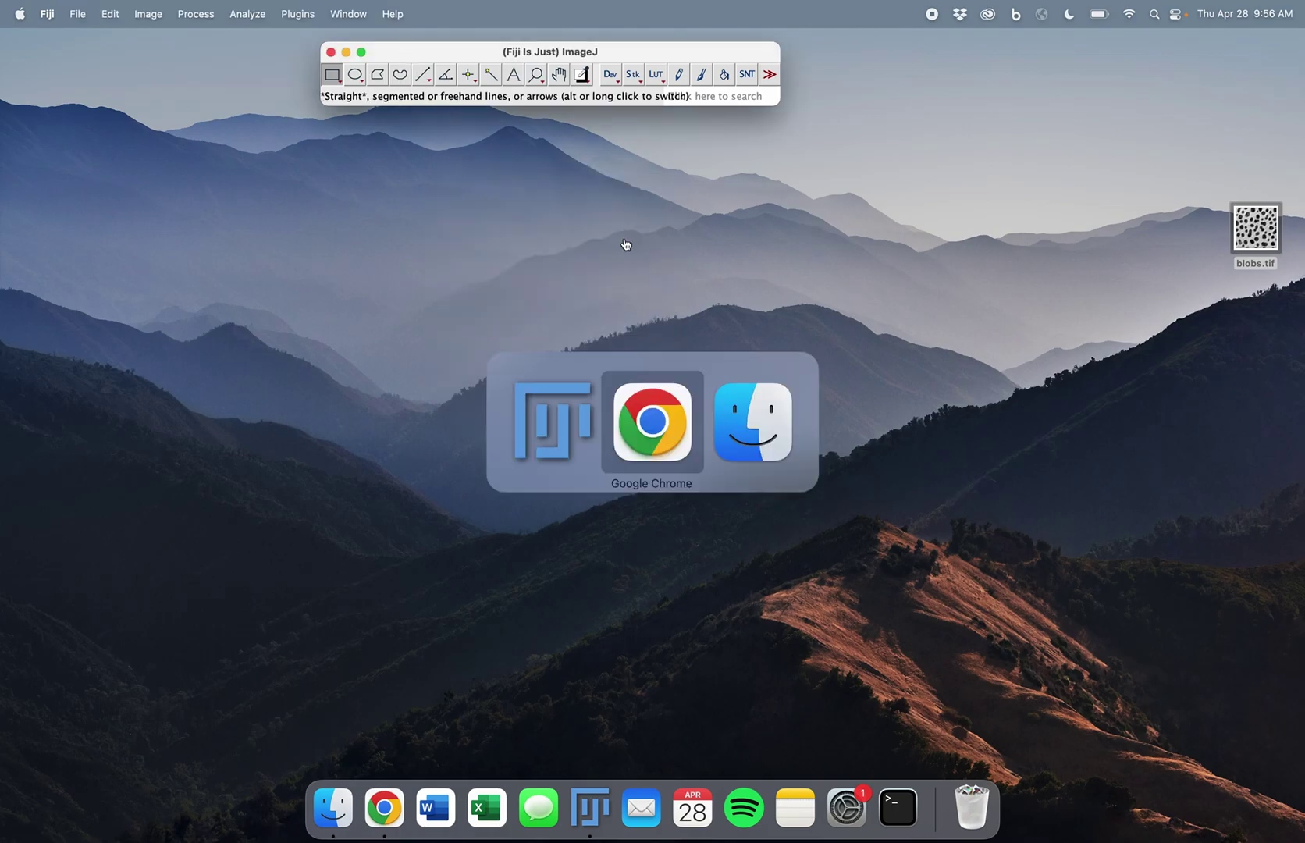
left_click(664, 450)
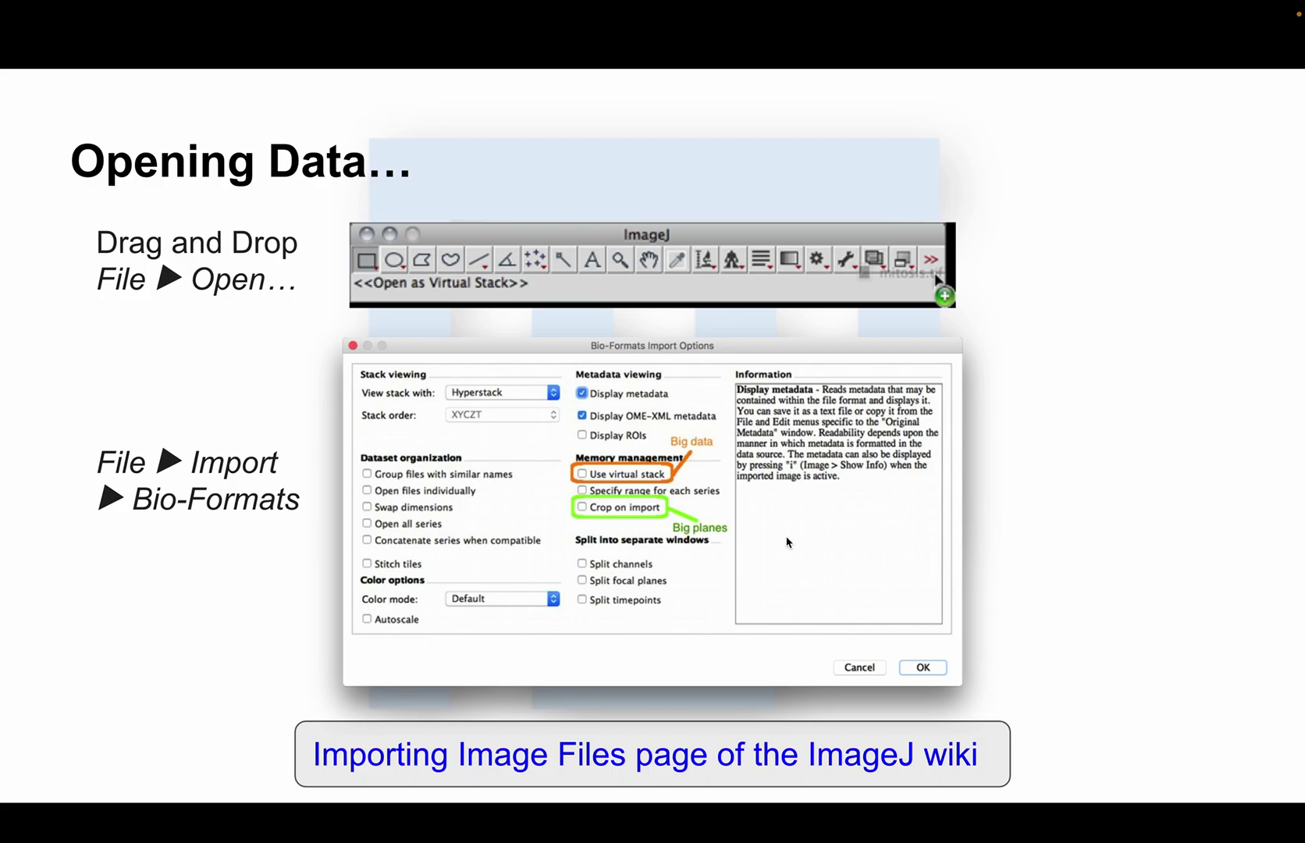
Switch to Fiji, widen its main window, and find and run the Bio-Formats import command using the search term "bio-form"
key("super+Tab")
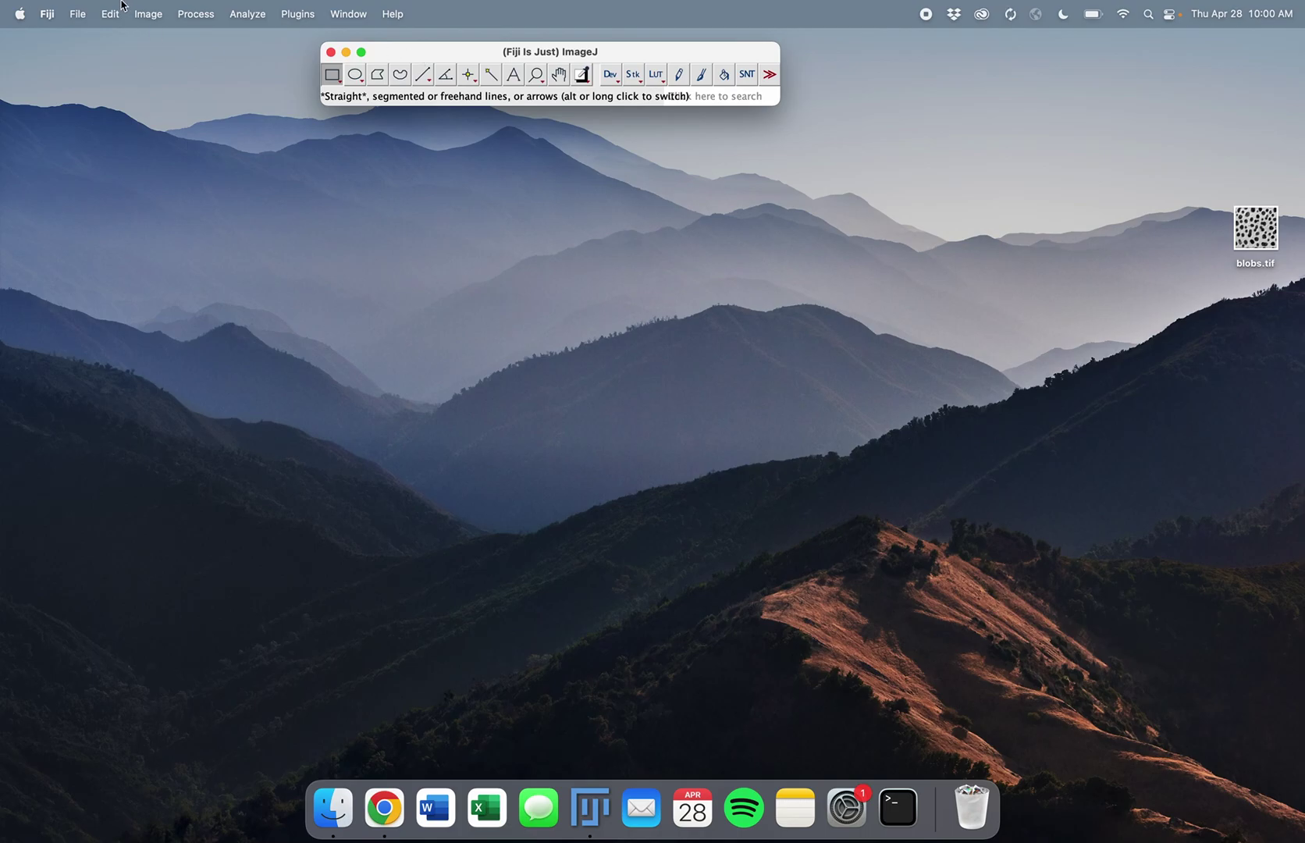
left_click(704, 97)
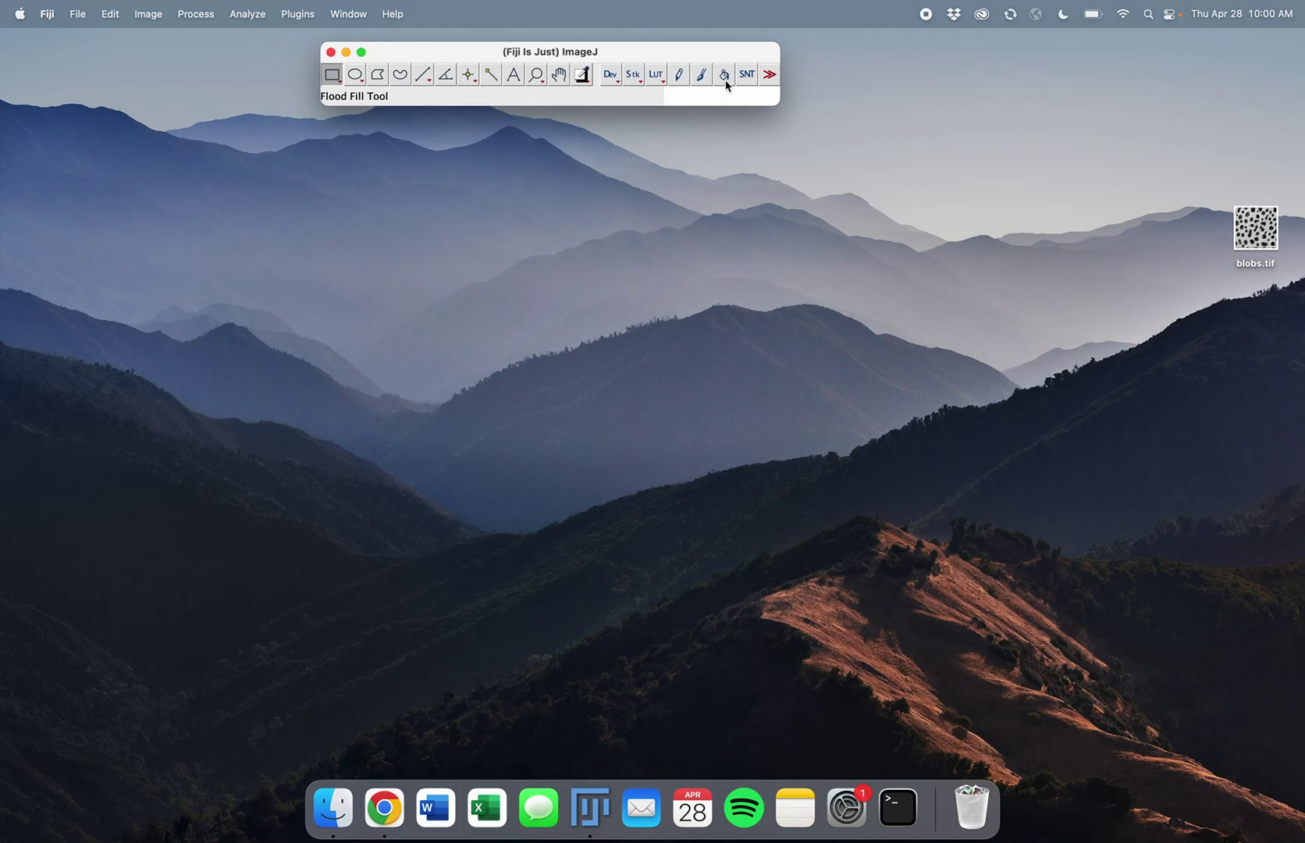
left_click_drag(772, 100, 821, 102)
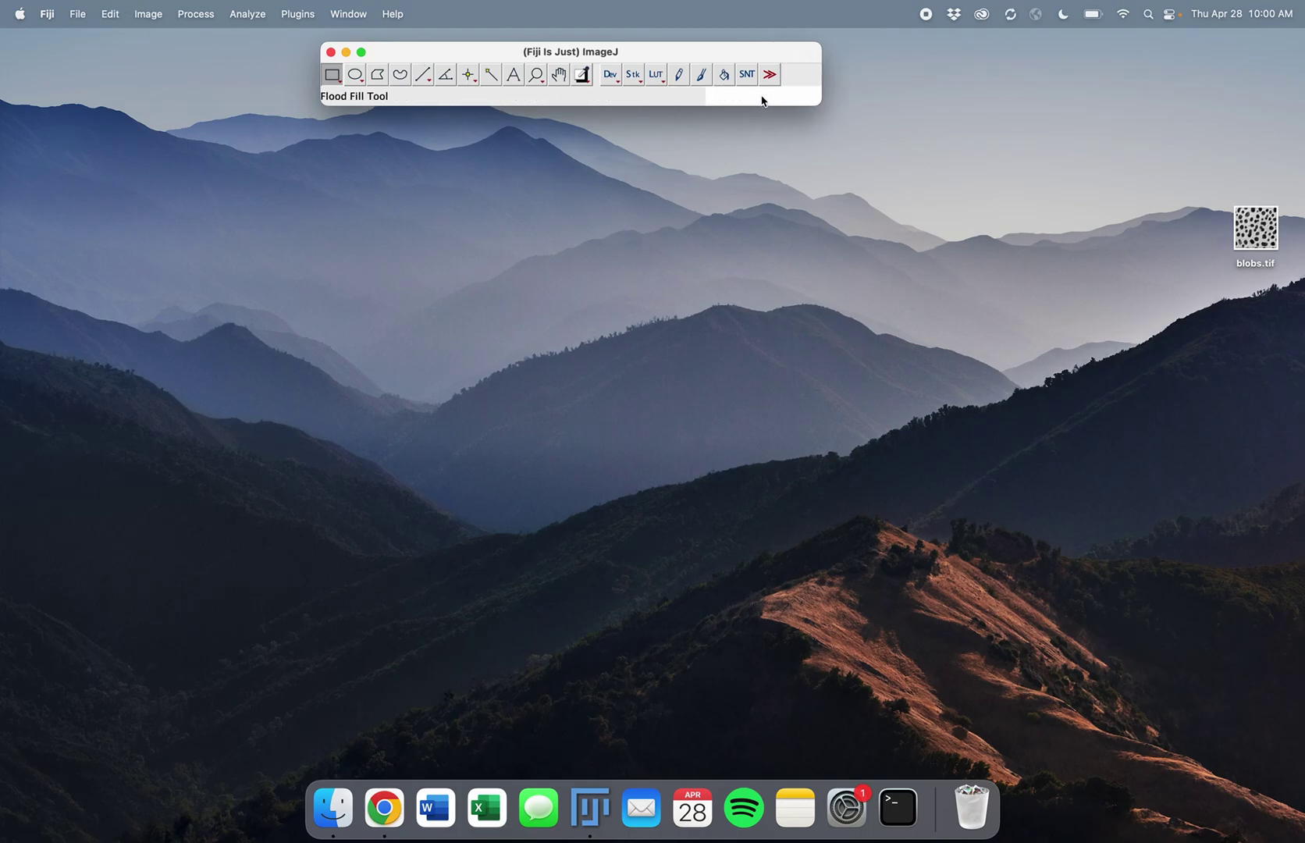
type("bio")
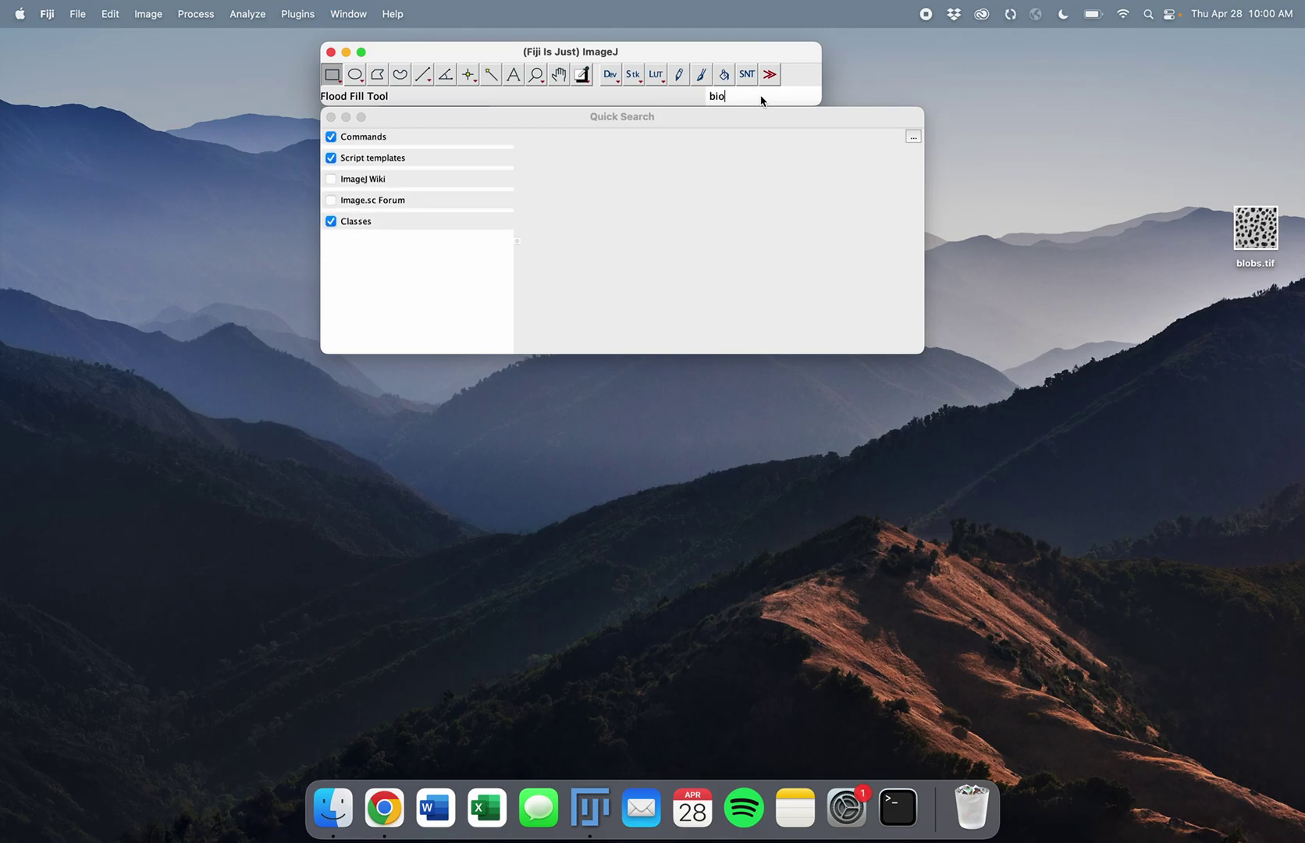
type("-foir")
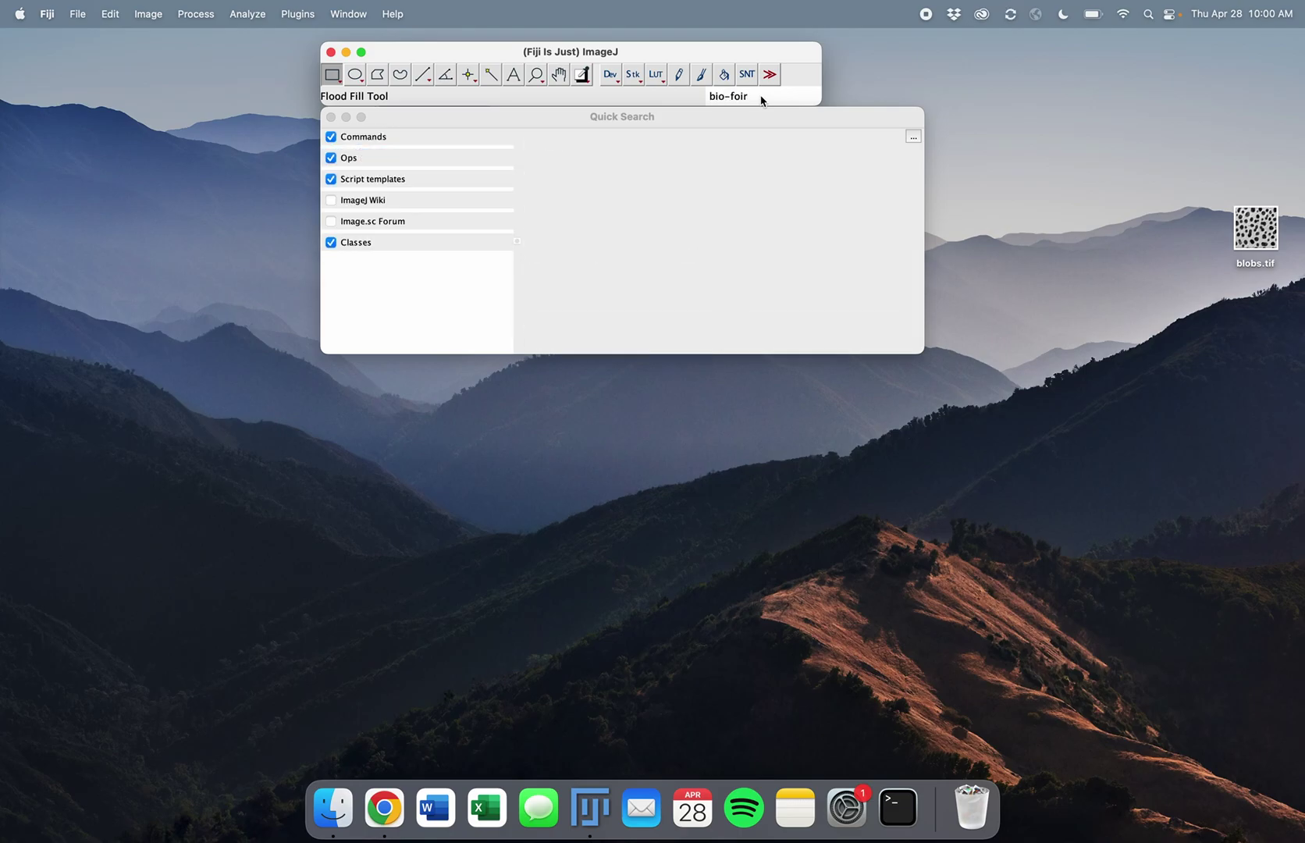
key("BackSpace")
key("BackSpace")
type("rm")
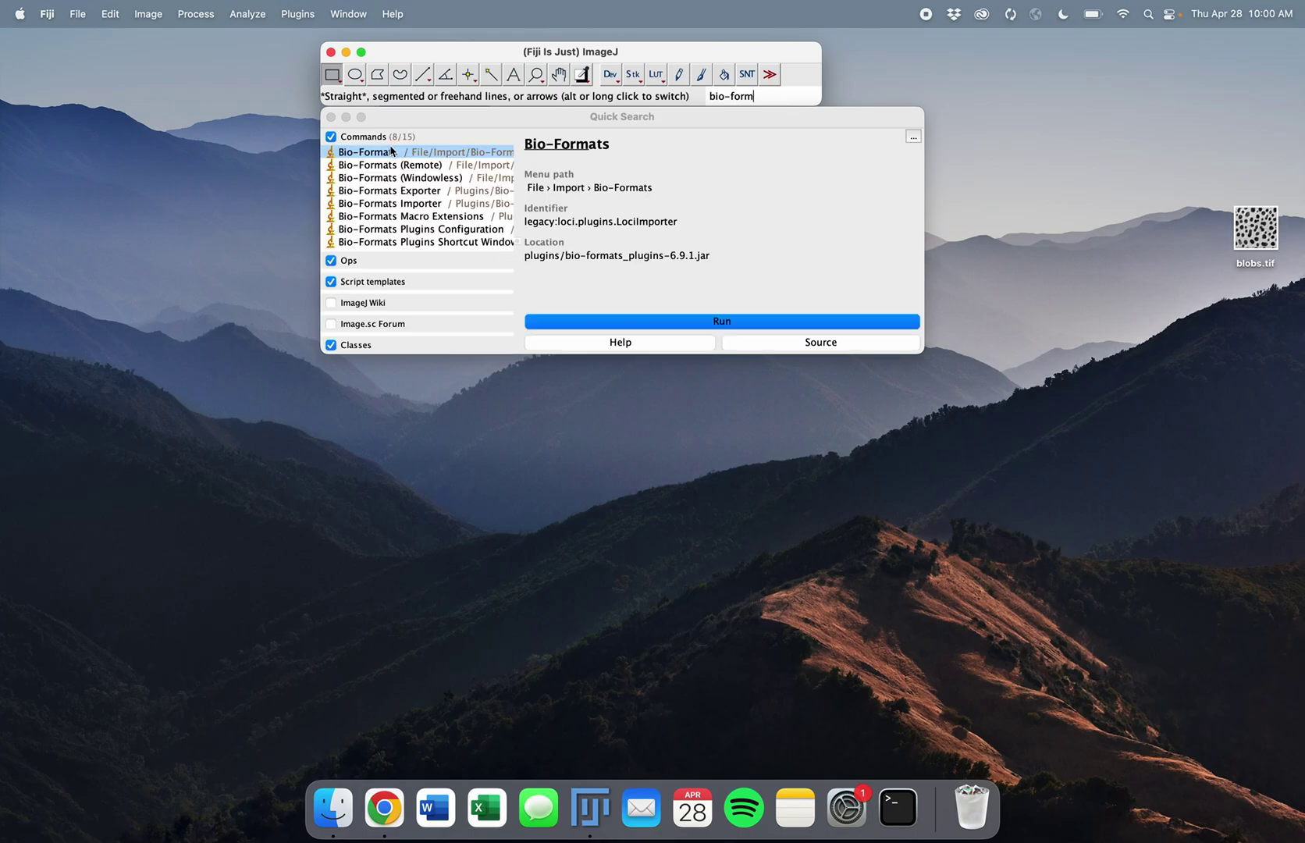
left_click(388, 153)
left_click(697, 324)
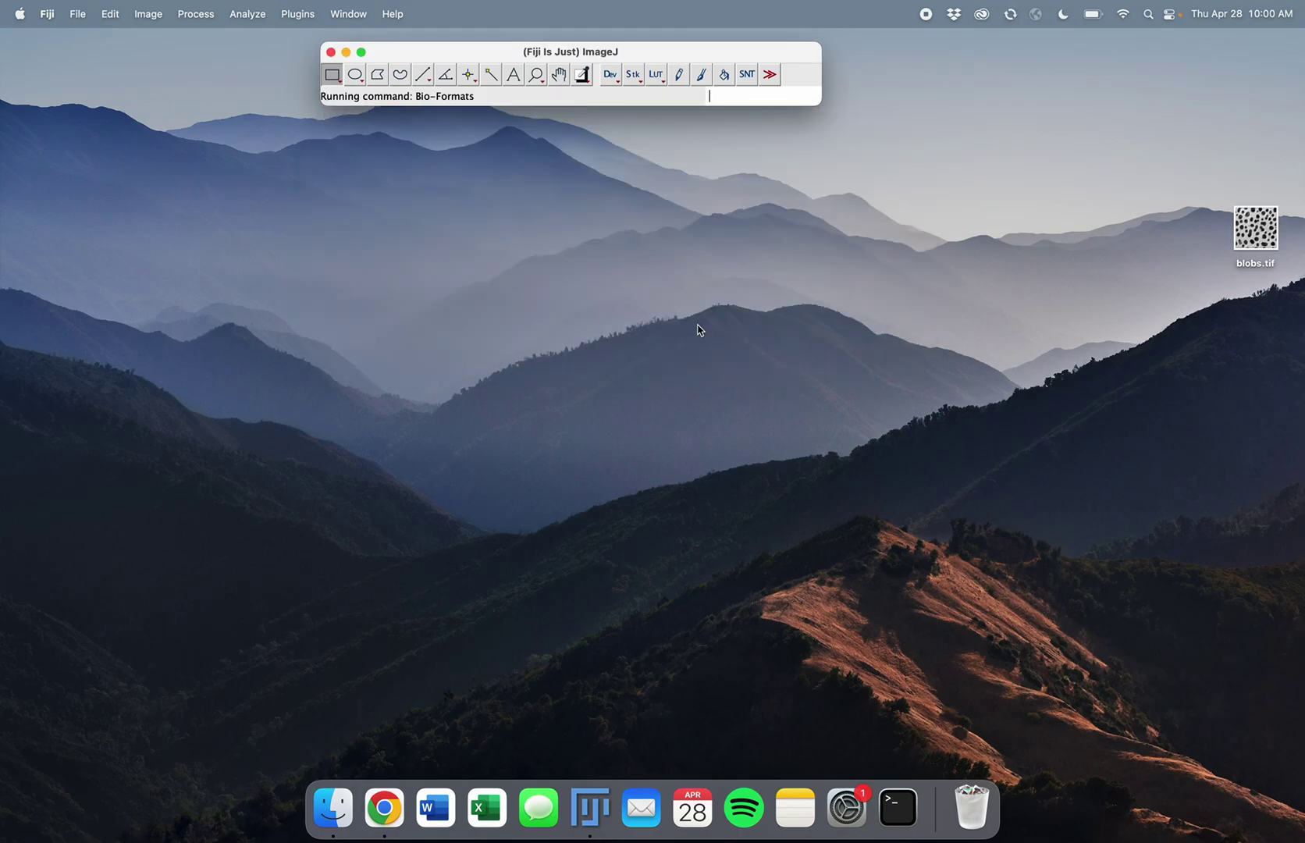
Import blobs.tif from the Desktop folder, reviewing the Bio-Formats import options and accepting their defaults
left_click(503, 218)
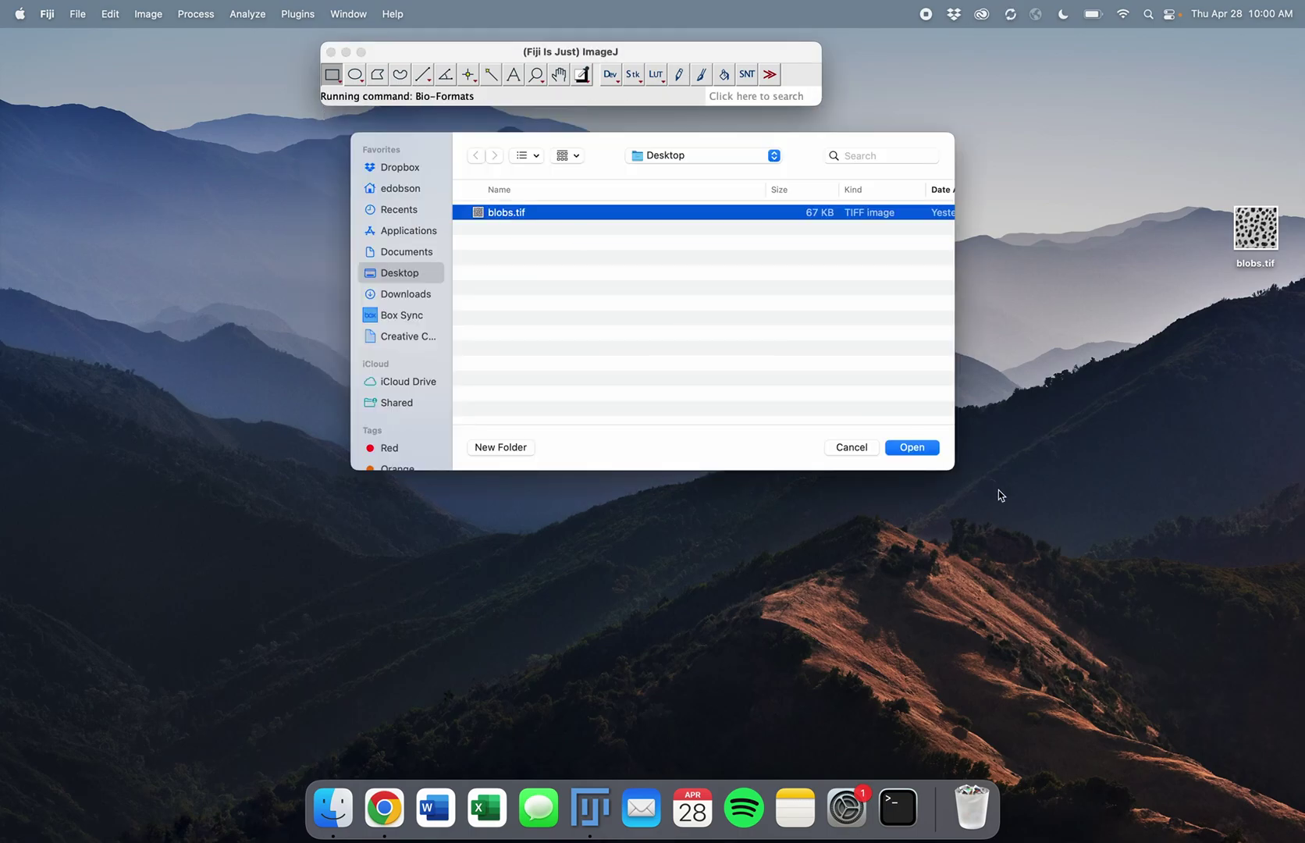
left_click(934, 451)
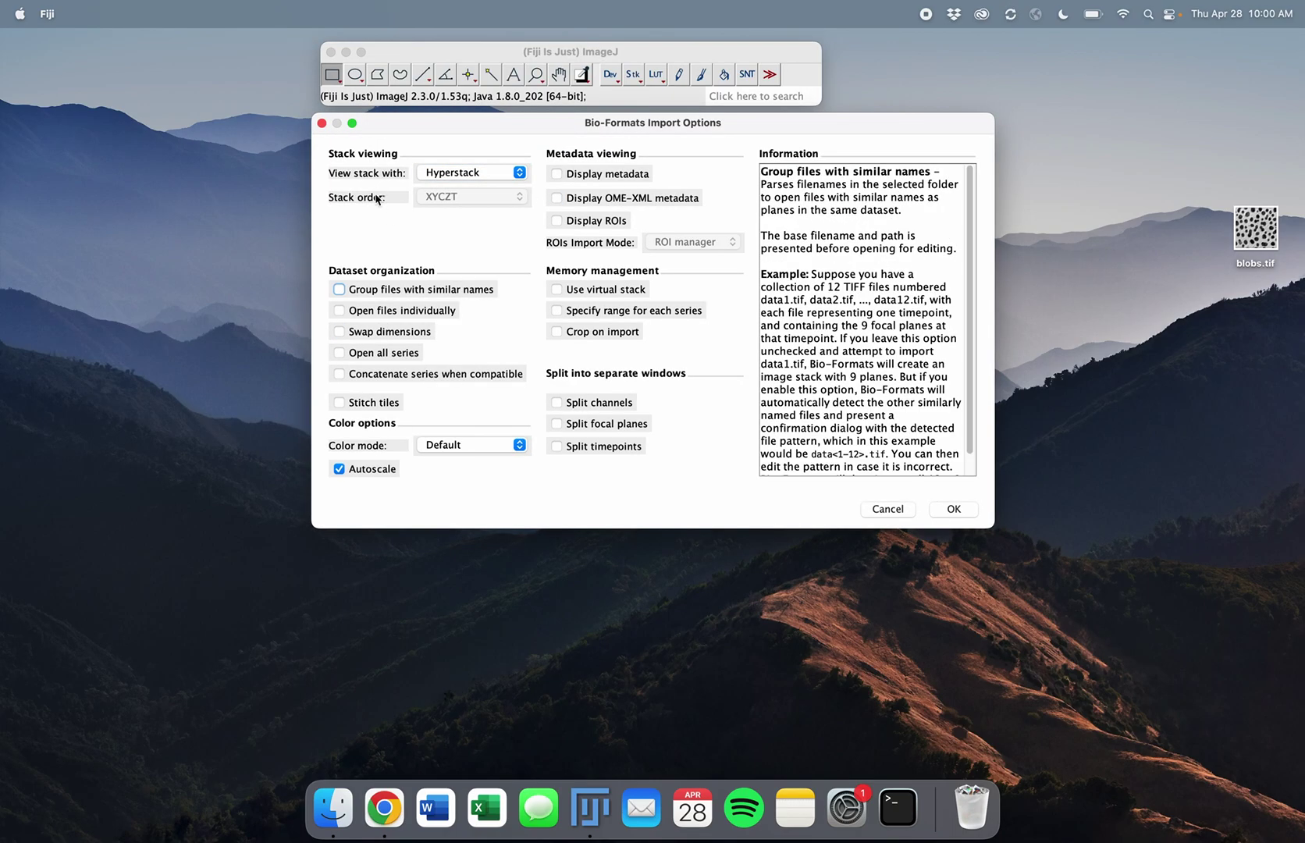
mouse_move(600, 199)
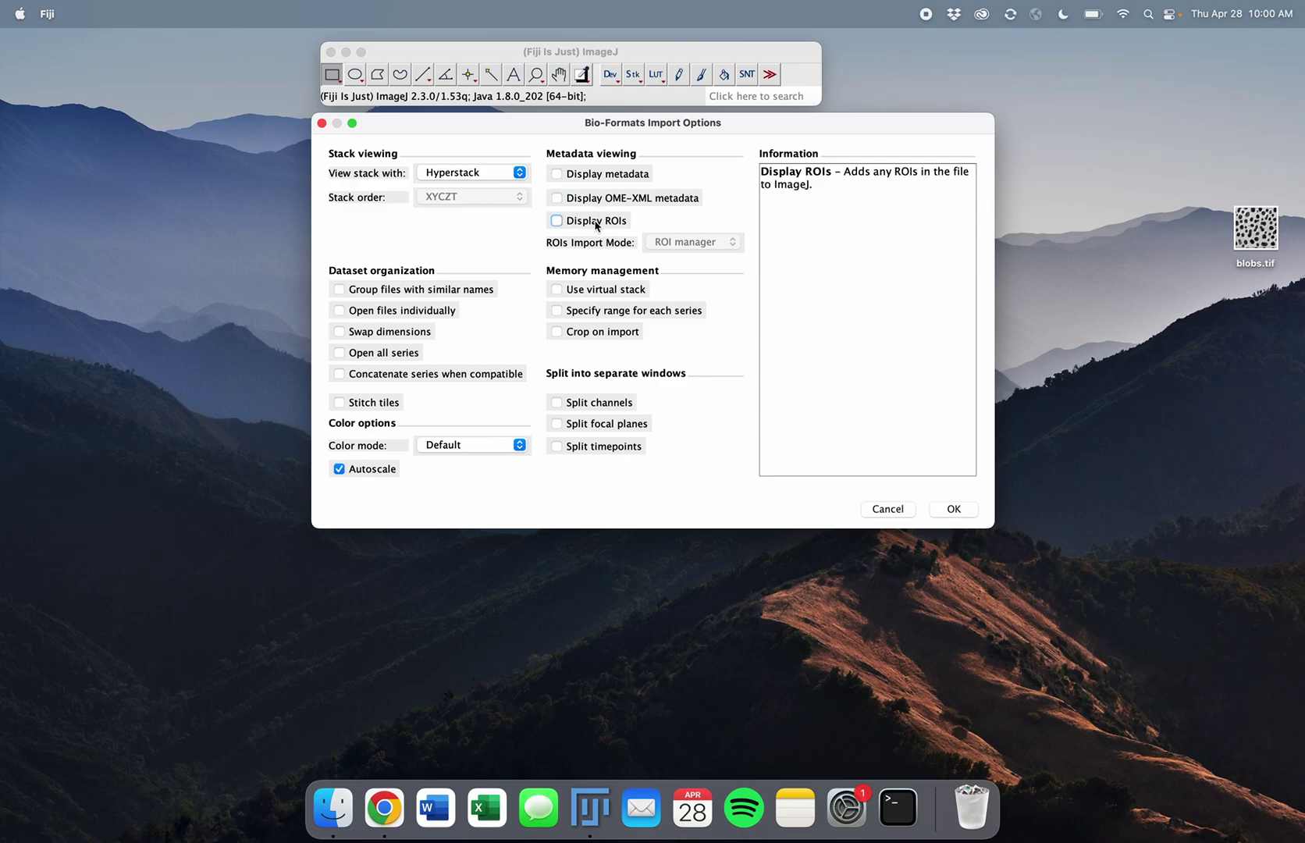
mouse_move(596, 336)
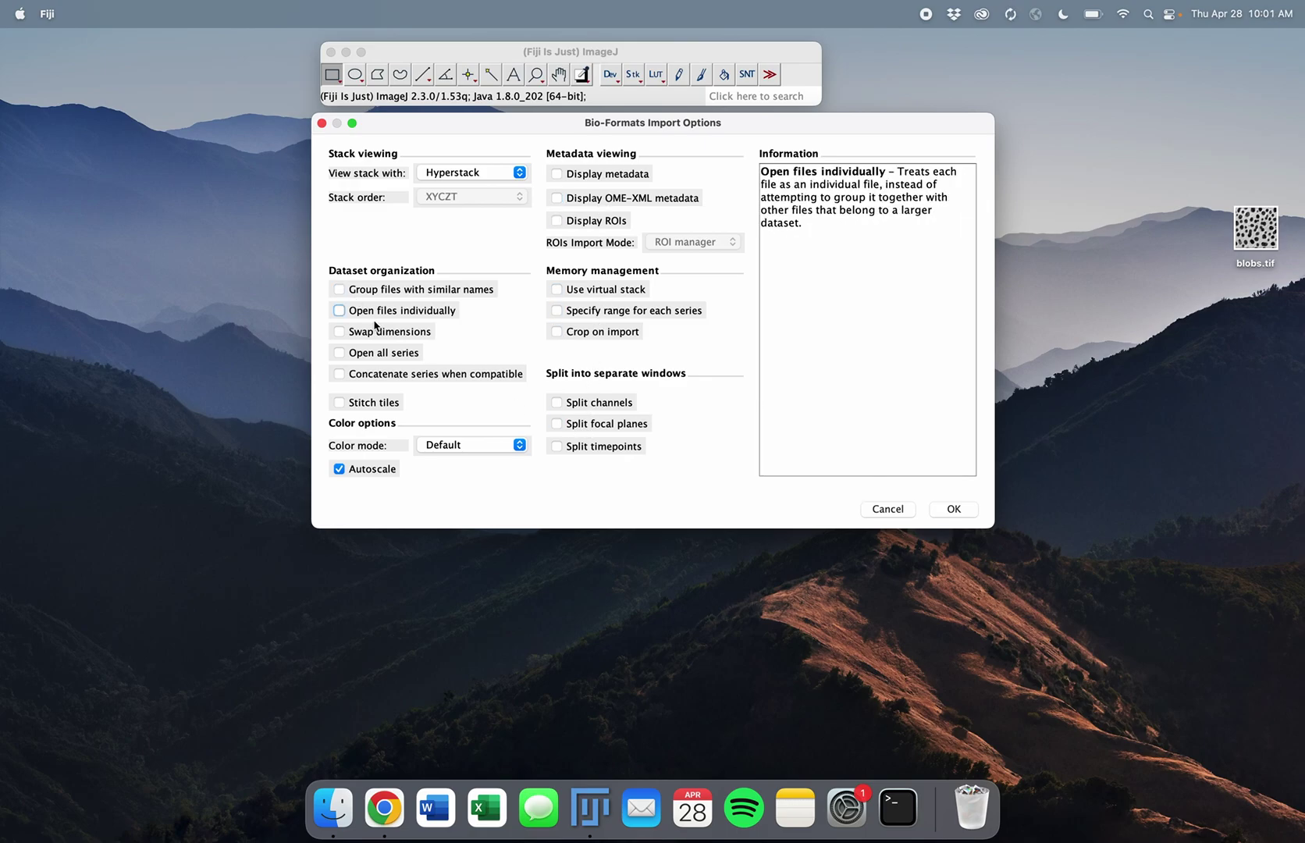
mouse_move(365, 360)
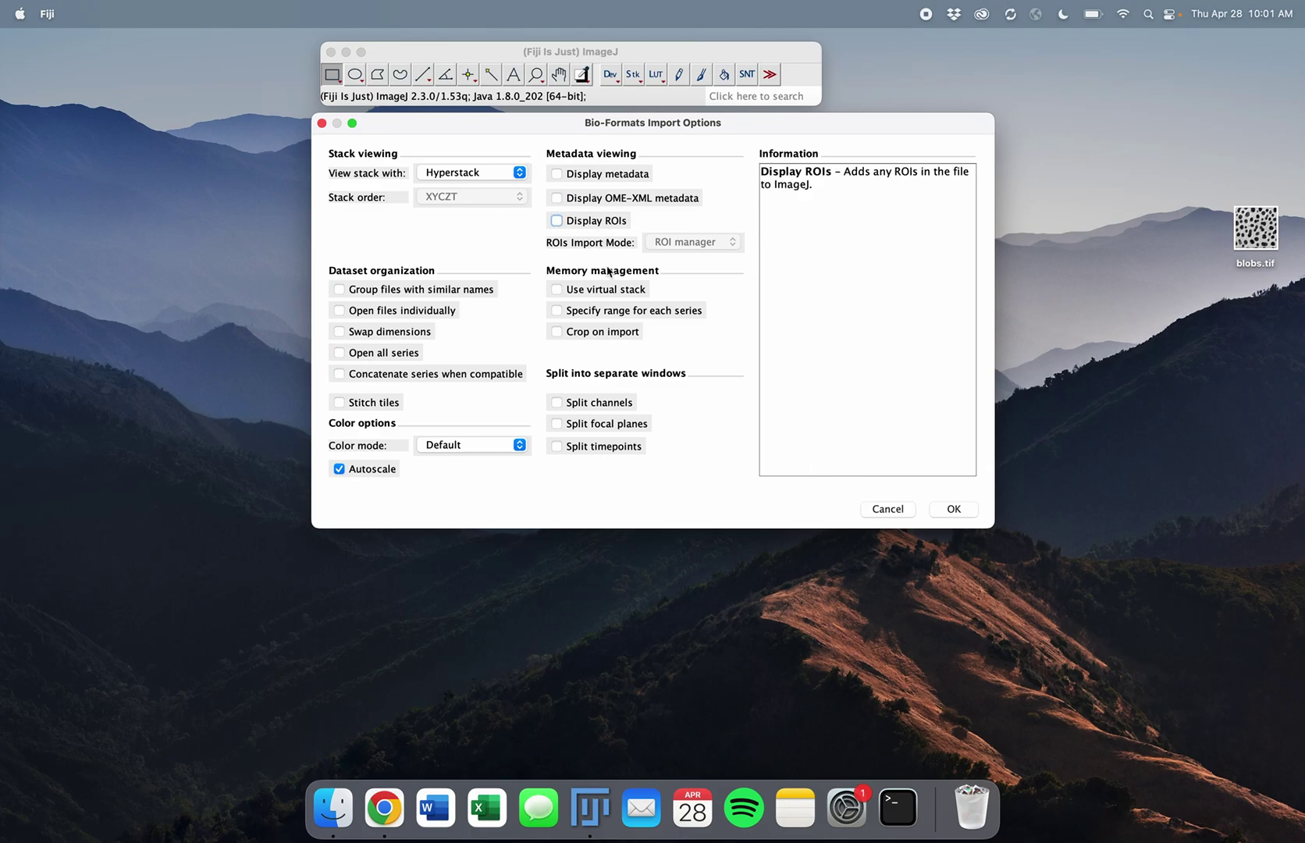
mouse_move(610, 289)
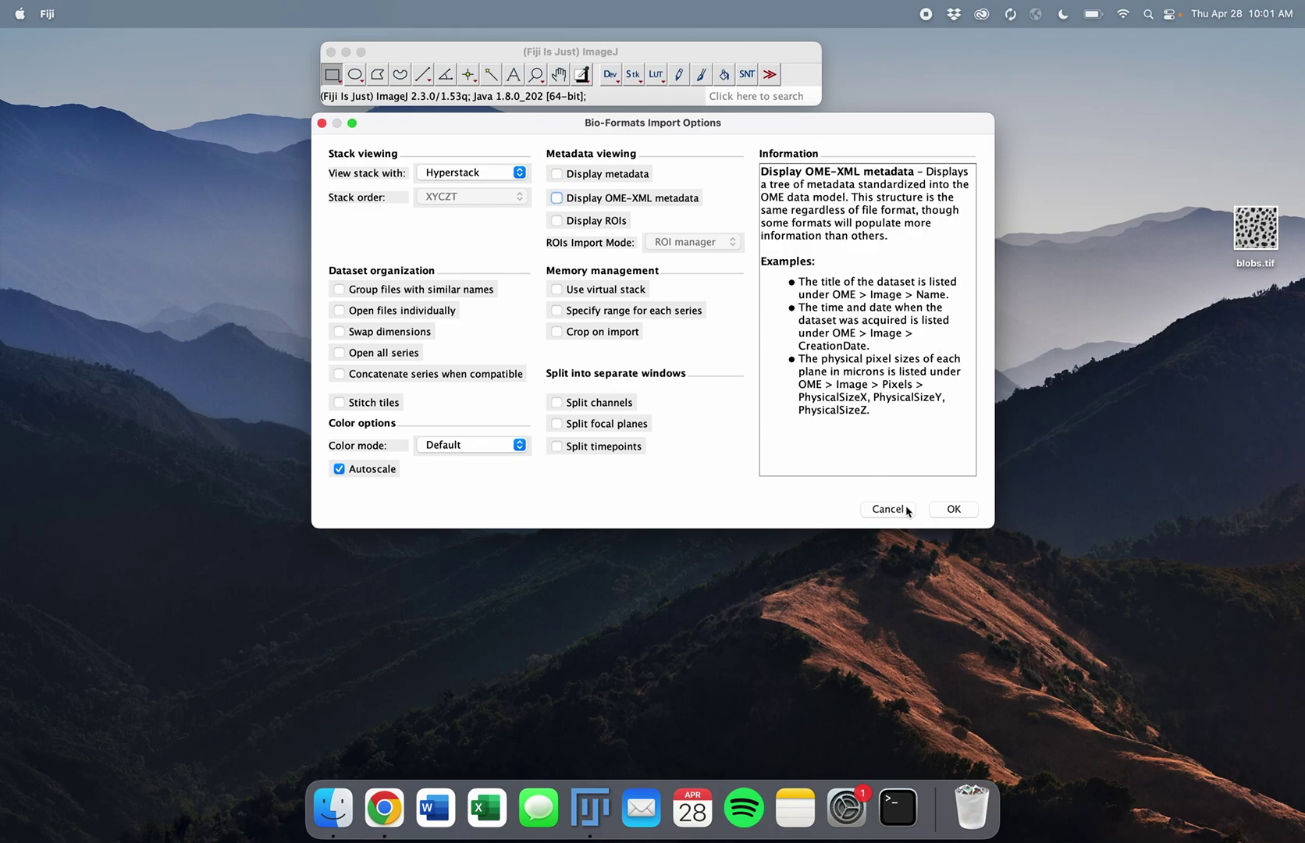
left_click(954, 511)
Close the imported blobs.tif image and advance the slides in Chrome to Image Window
left_click_drag(552, 179, 538, 206)
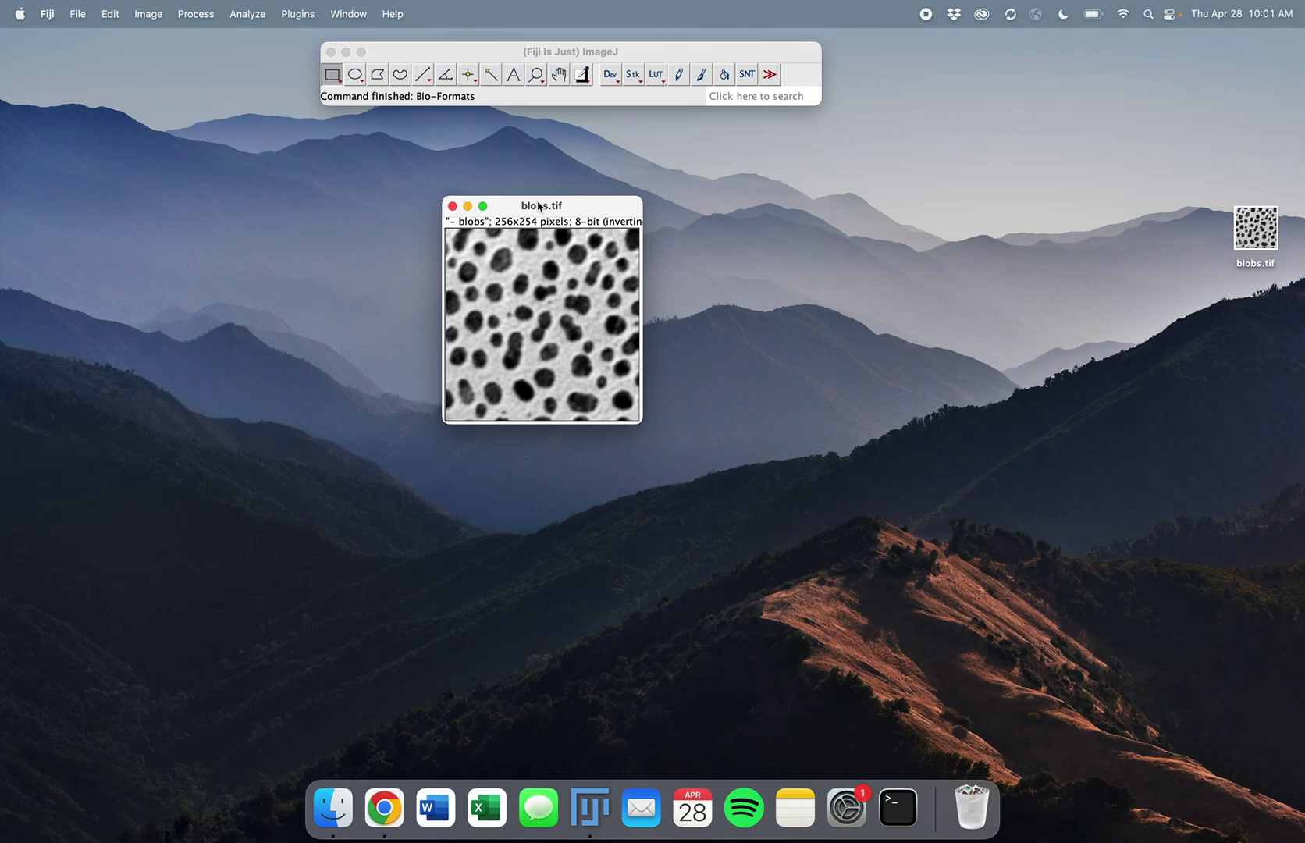
left_click(453, 205)
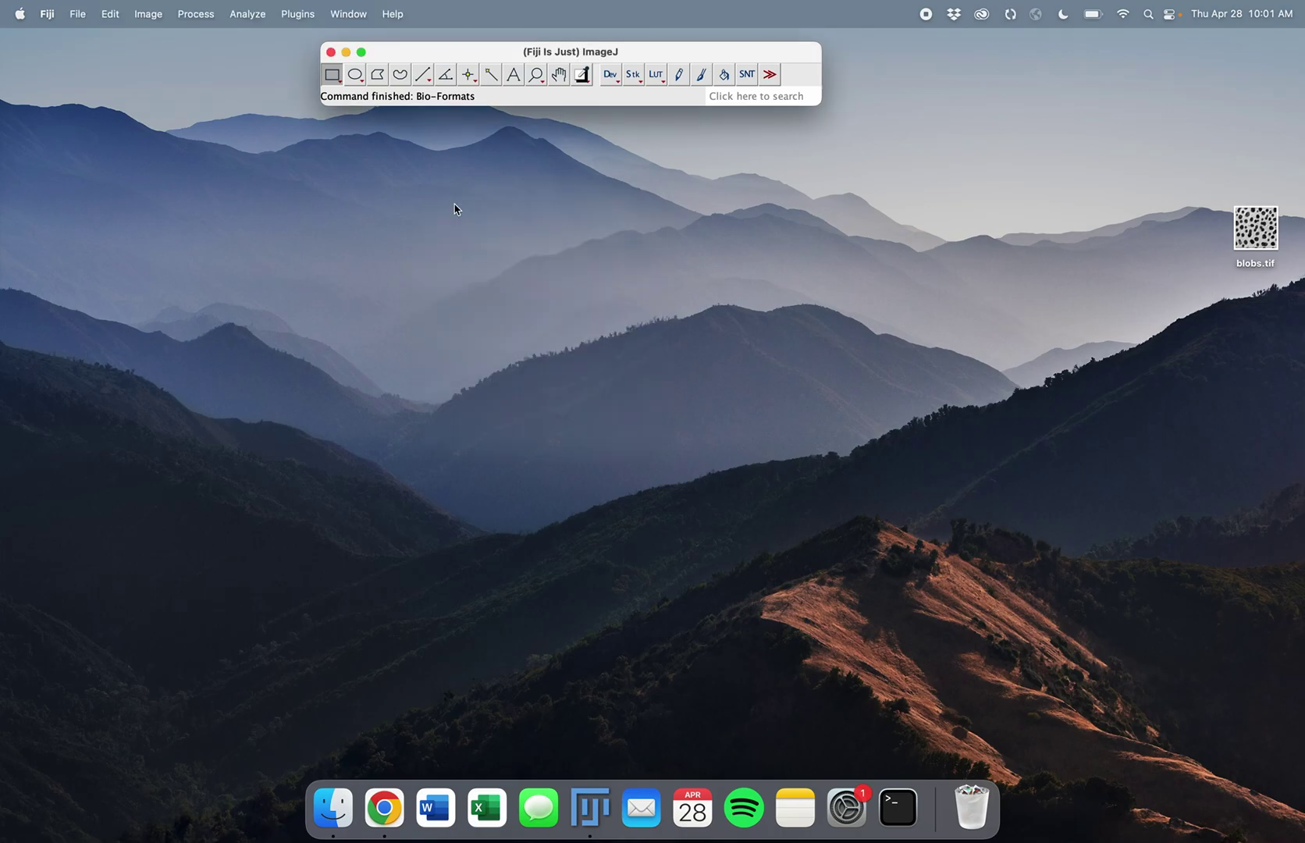
key("super+Tab")
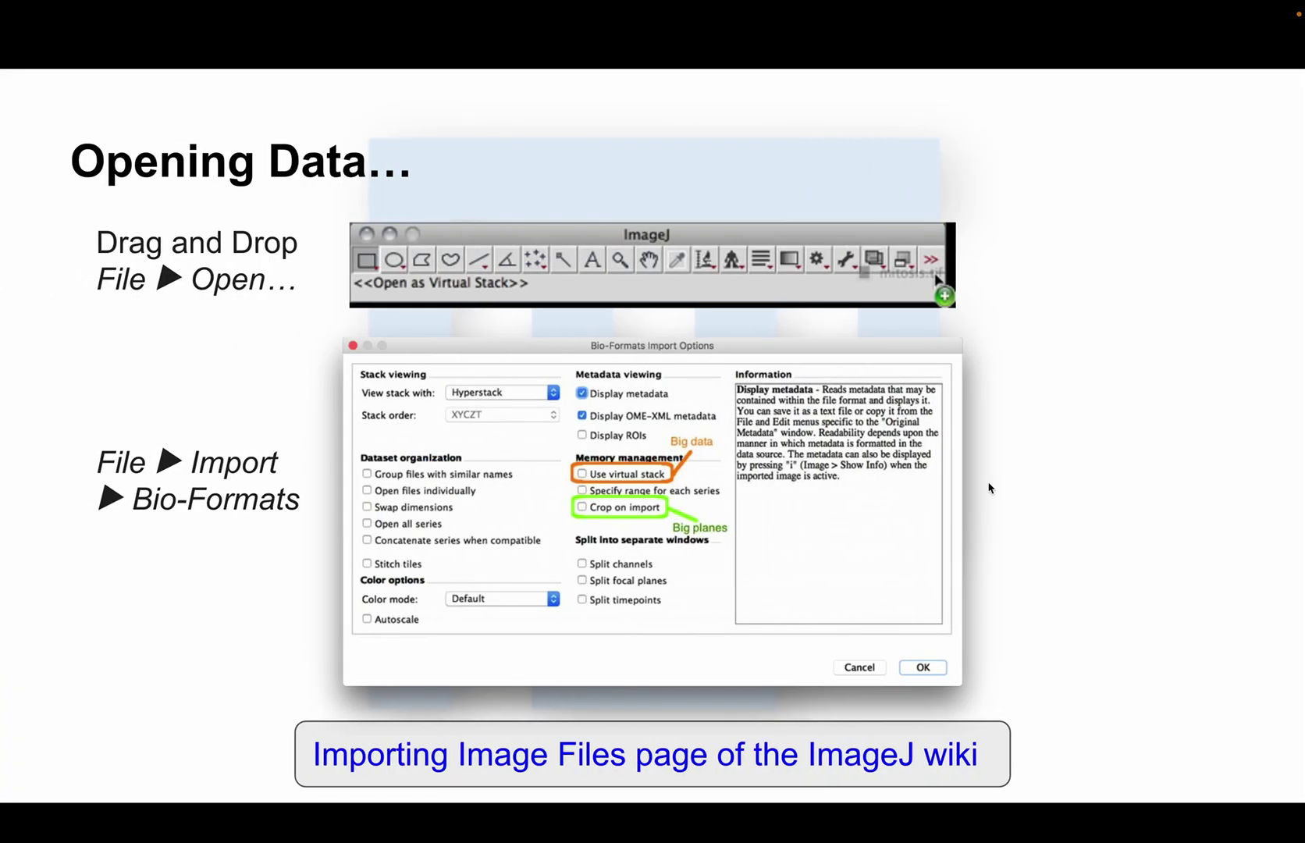
key("Right")
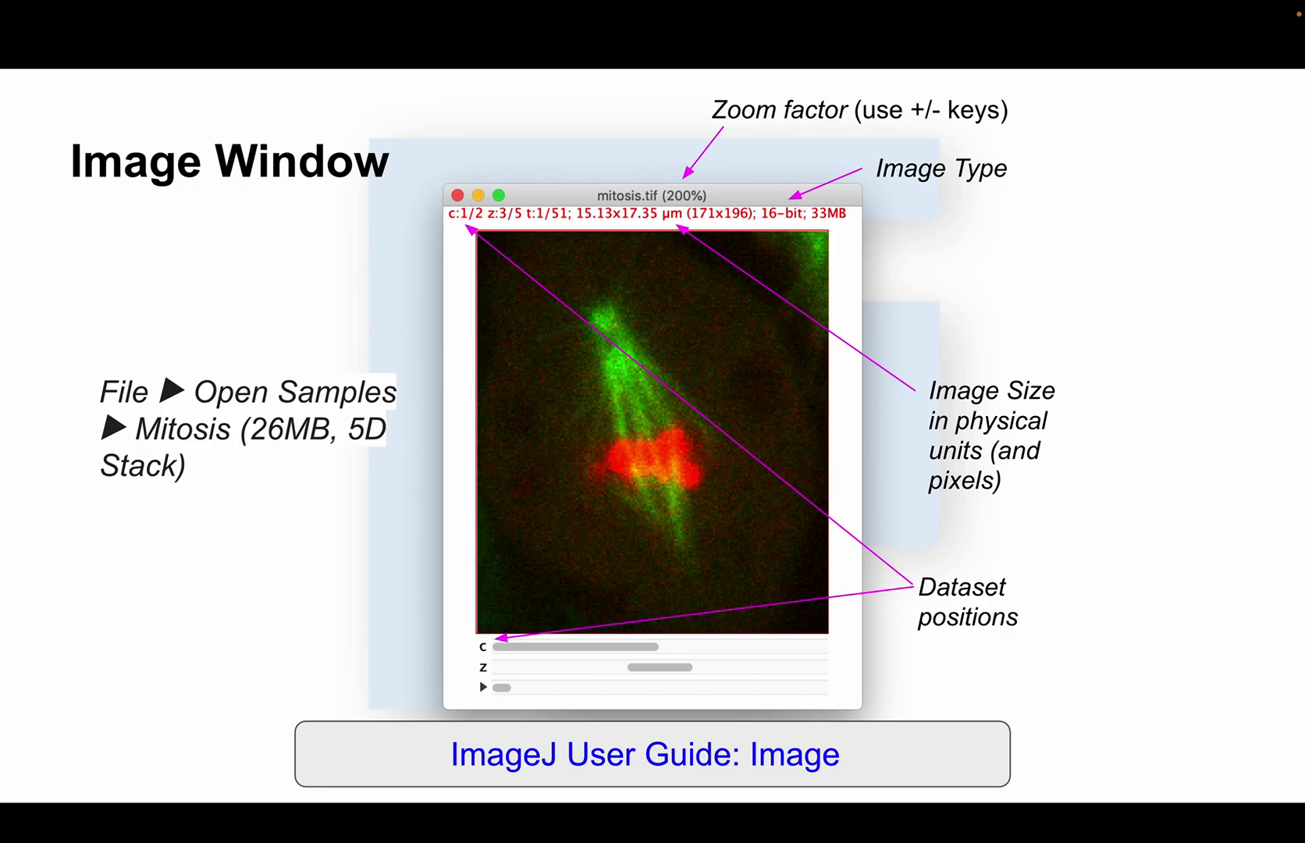
Switch to Fiji and open the Mitosis sample image by searching for "mitosis"
key("super+Tab")
left_click(660, 444)
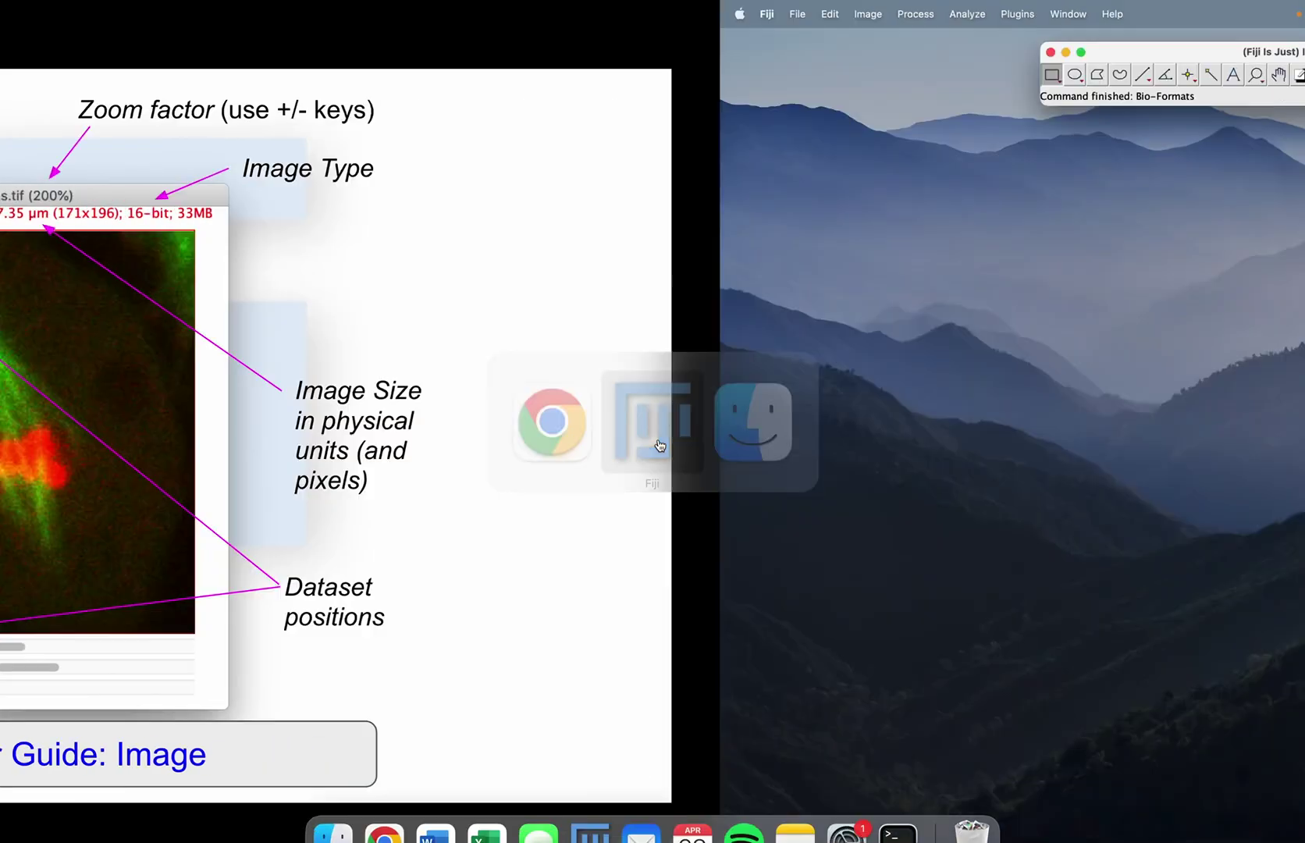
left_click(777, 94)
type("mitosis")
key("Return")
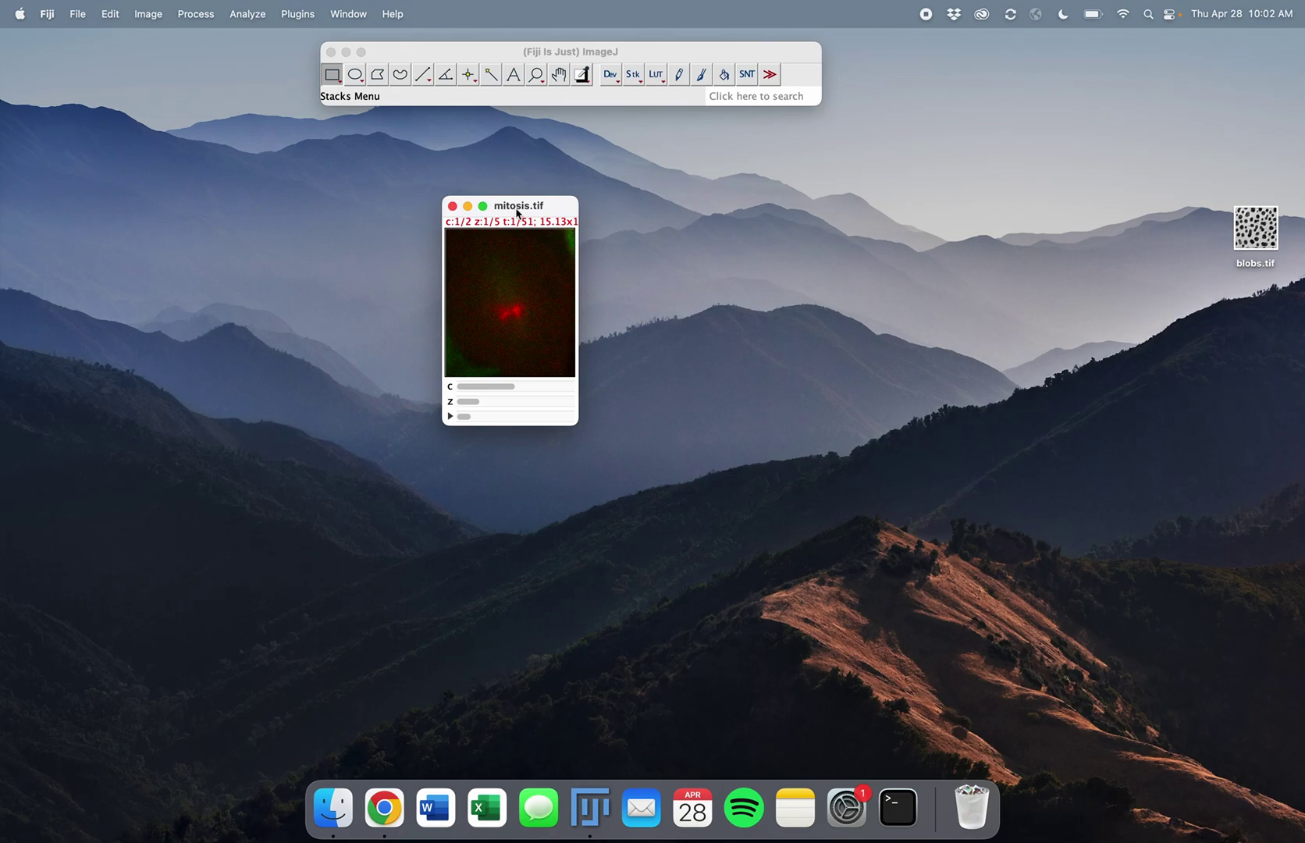
Zoom in and out of the mitosis.tif image repeatedly, finishing at 300%
key("plus")
key("plus")
key("plus")
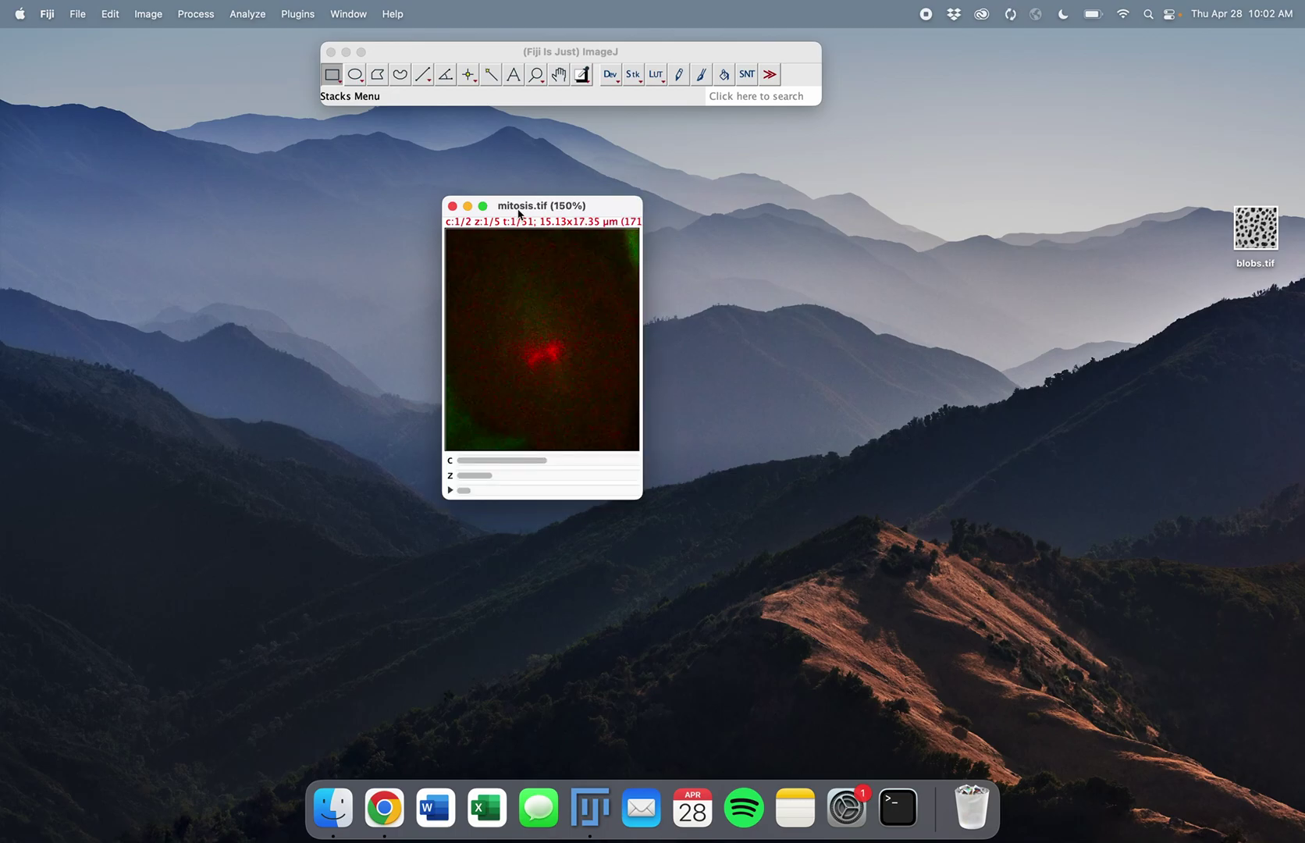
key("minus")
key("minus")
key("plus")
key("plus")
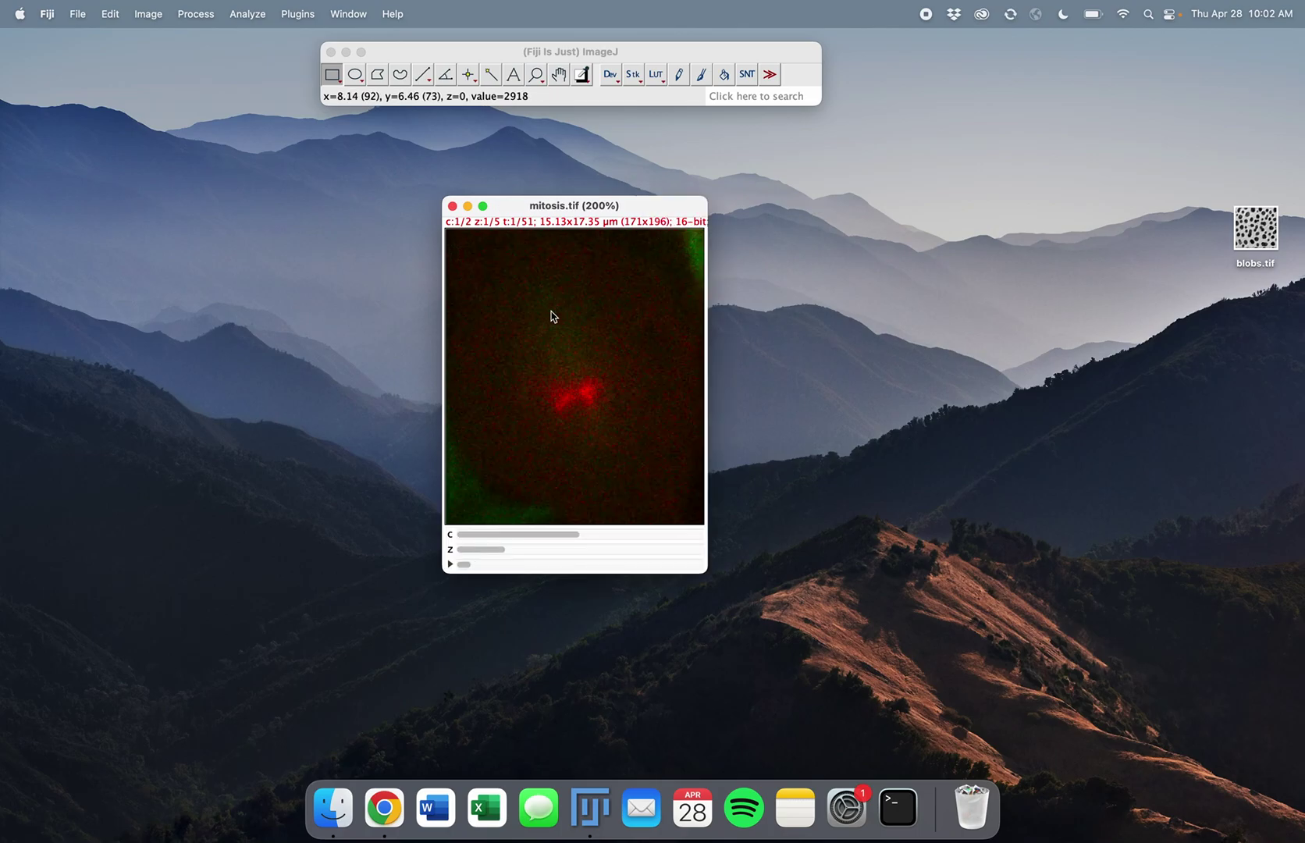
key("minus")
key("minus")
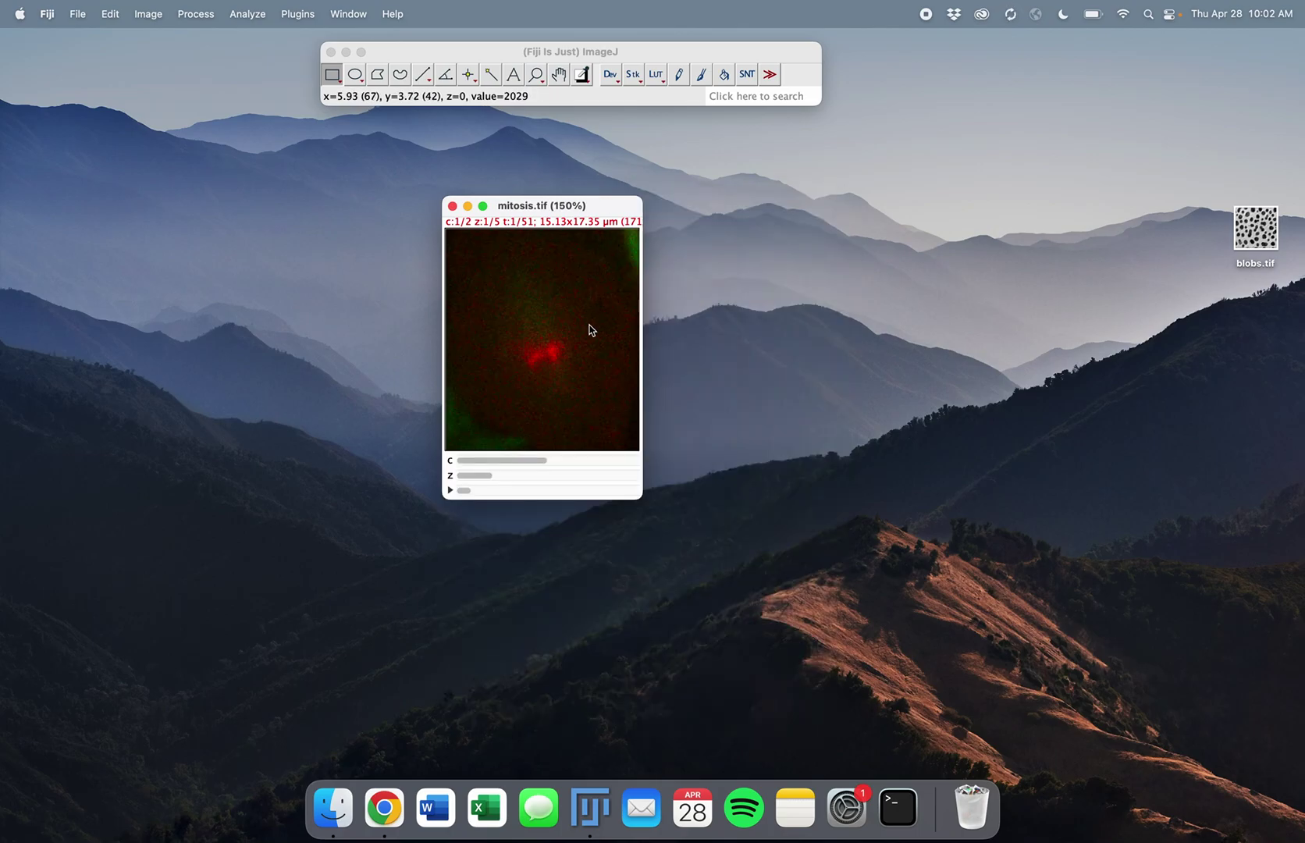
key("plus")
key("plus")
key("plus")
key("plus")
key("plus")
key("plus")
key("plus")
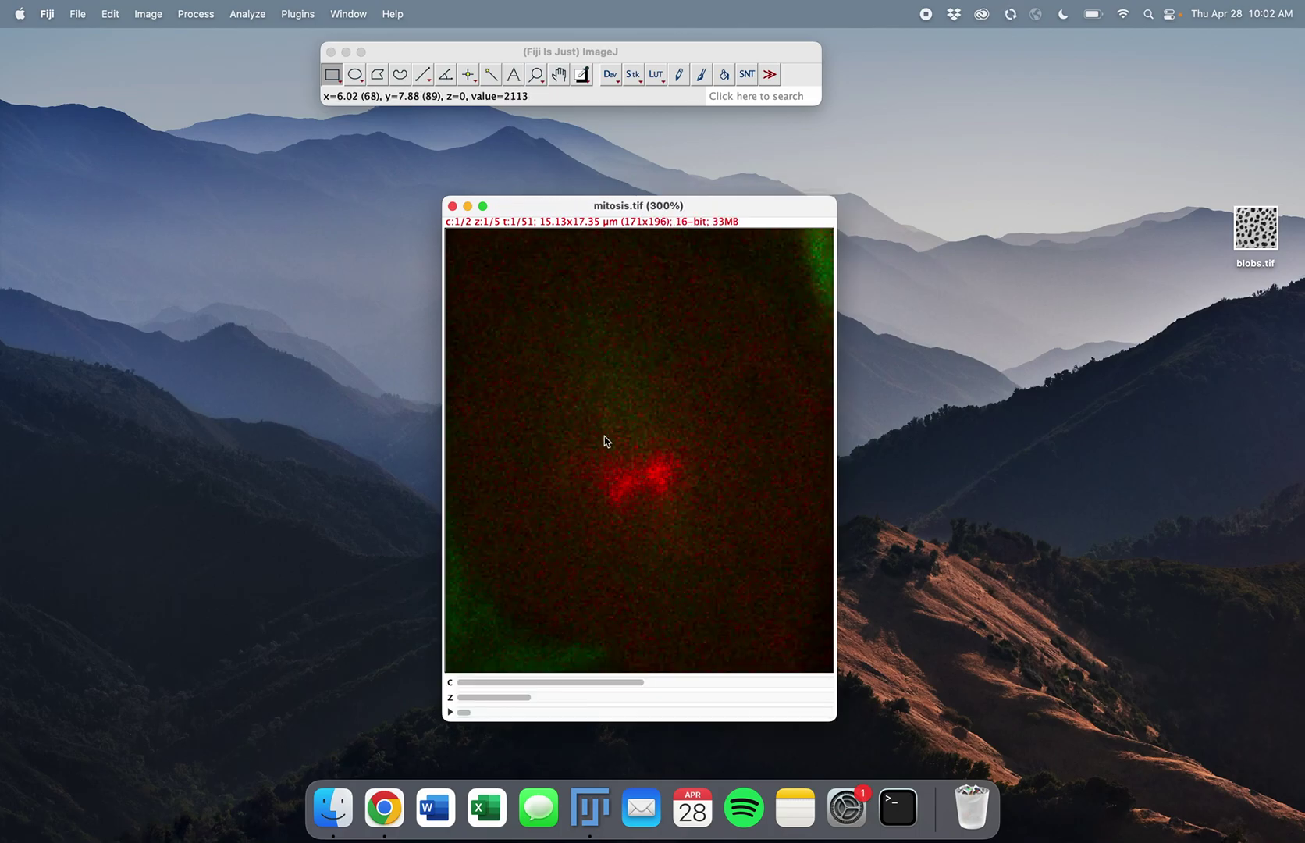
key("minus")
key("minus")
key("minus")
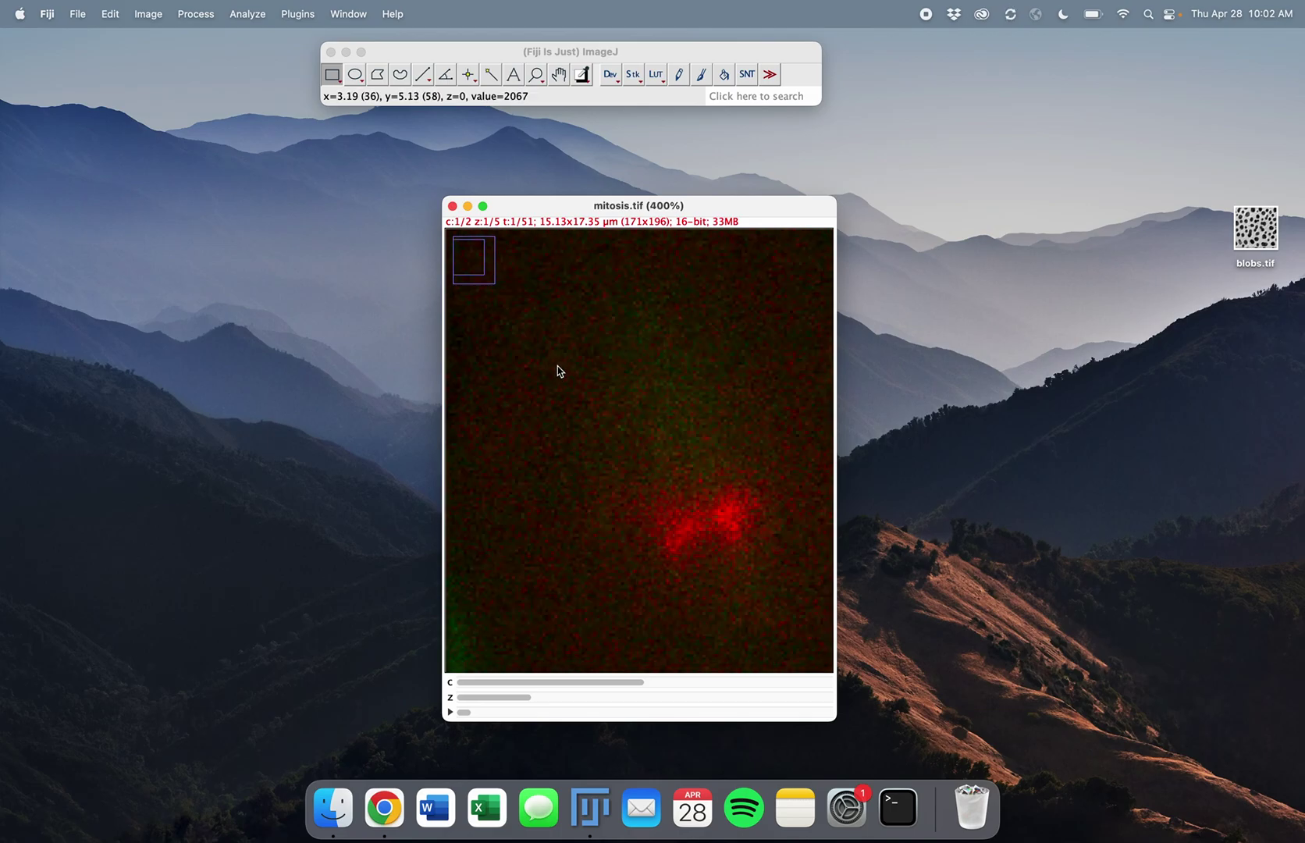
key("minus")
key("minus")
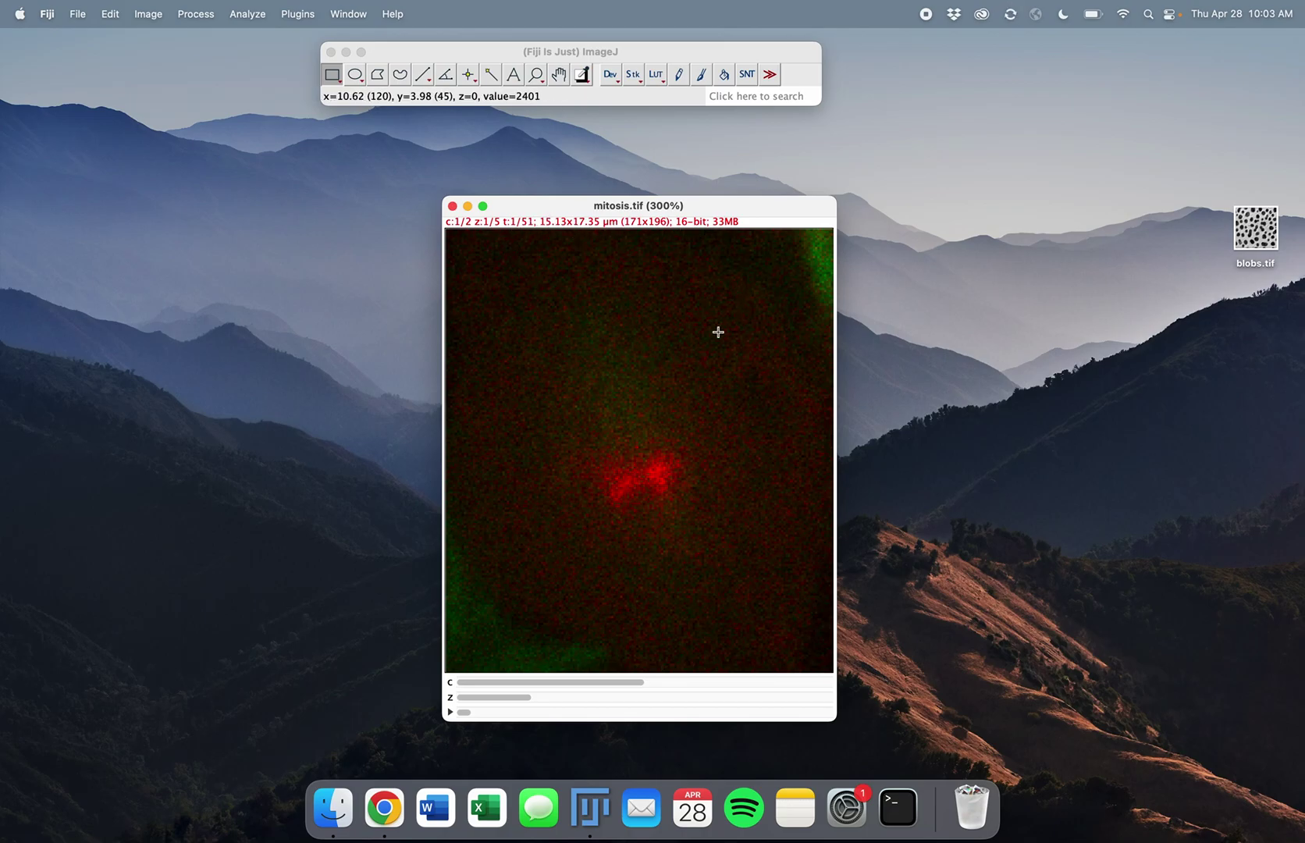
key("minus")
key("minus")
key("plus")
key("plus")
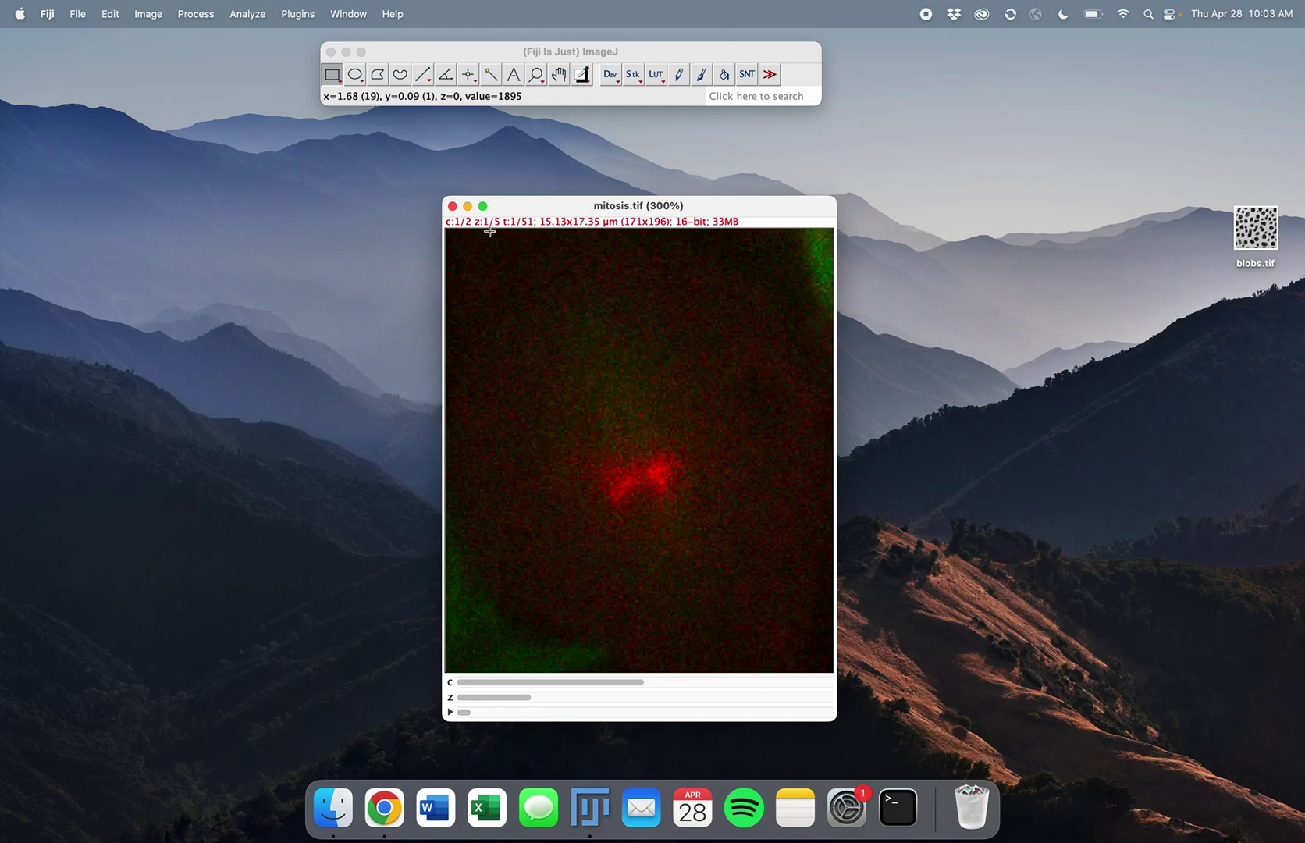
Browse mitosis.tif by switching between its two channels, moving to z slice 4, and playing and pausing the time series
left_click(676, 682)
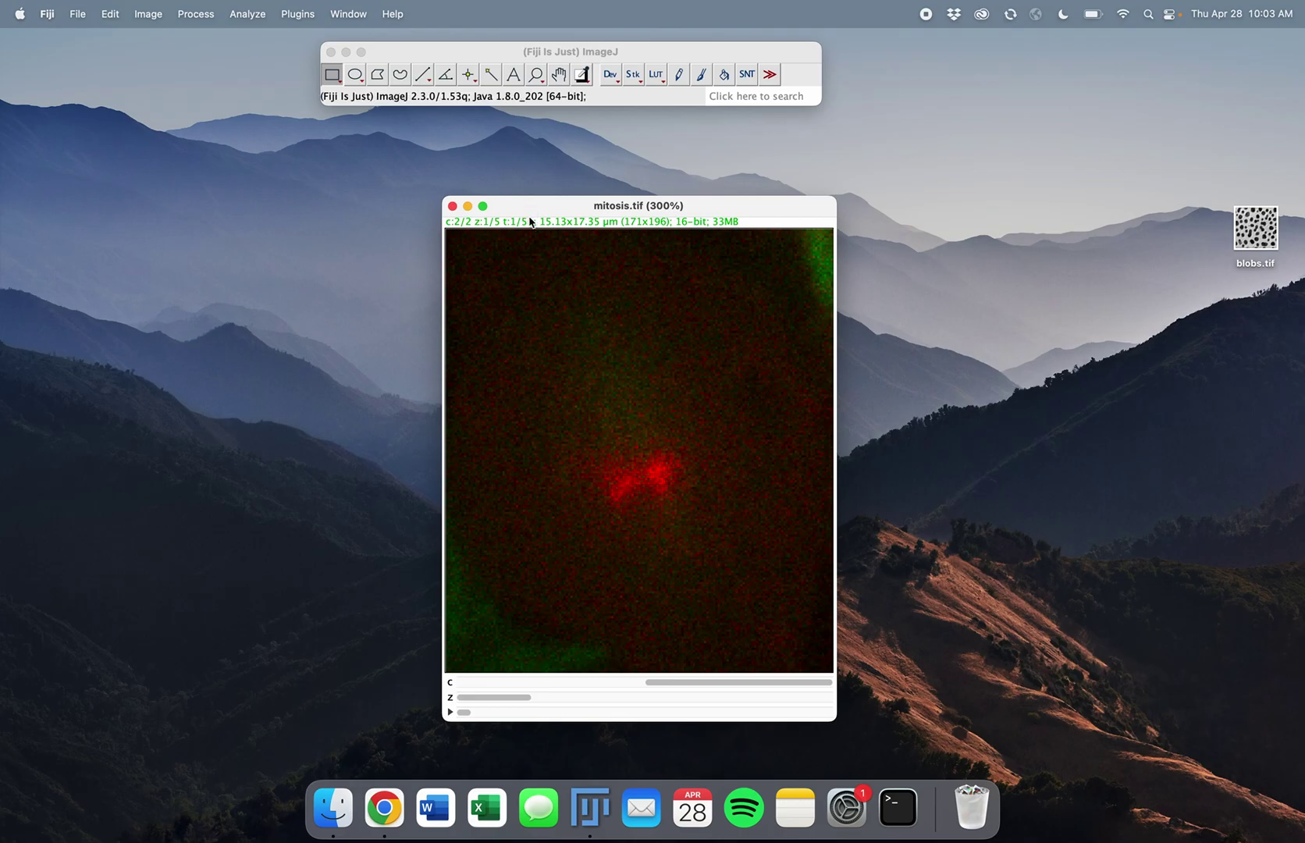
left_click(489, 682)
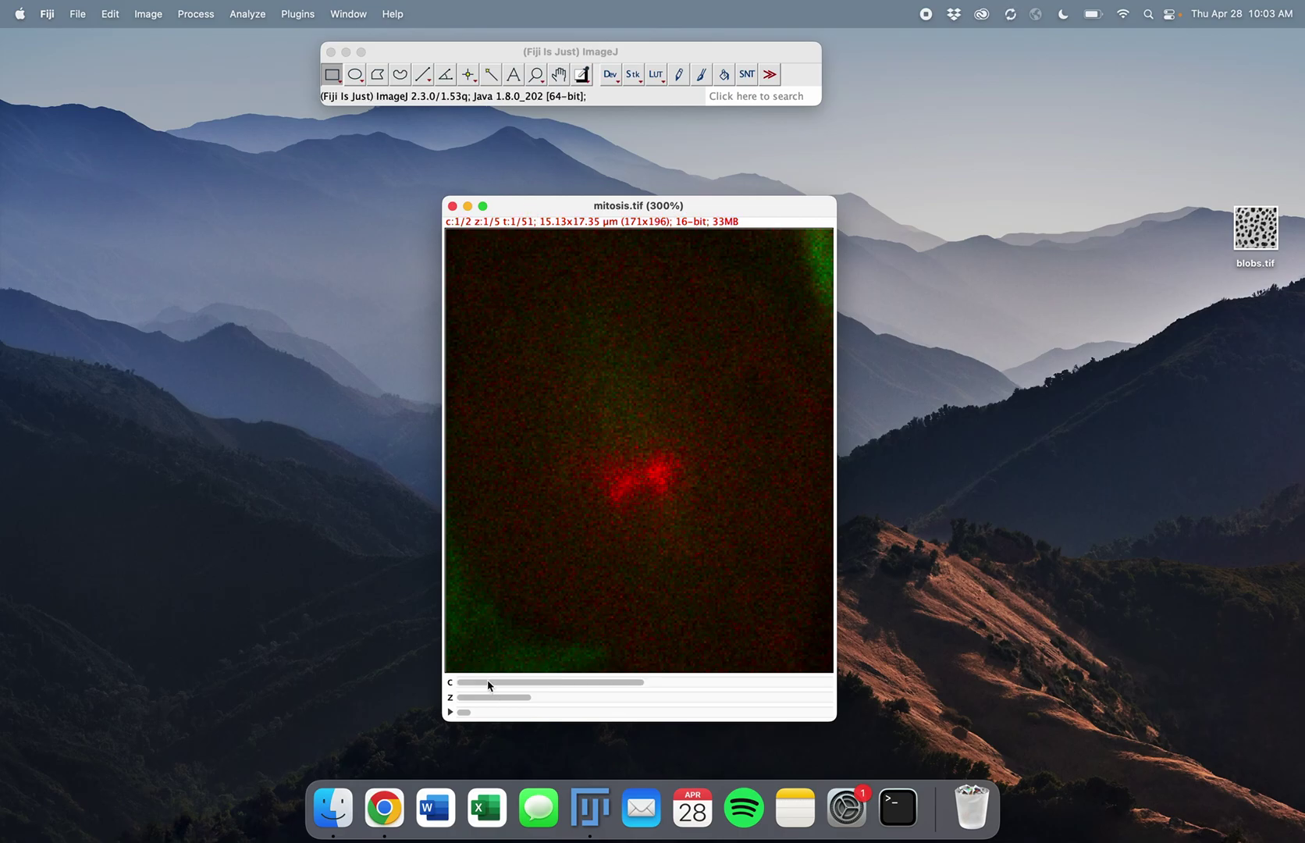
left_click(712, 680)
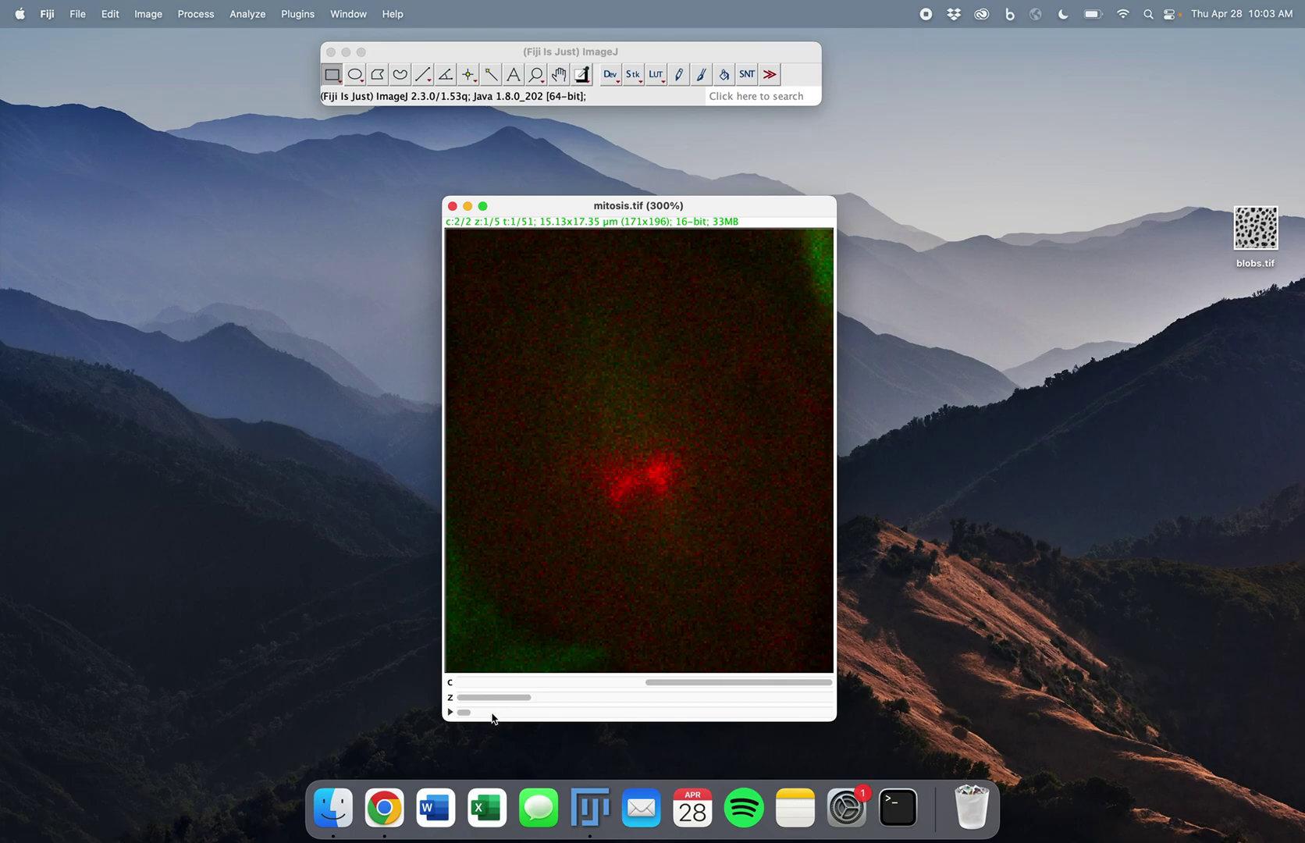
left_click_drag(518, 699, 705, 699)
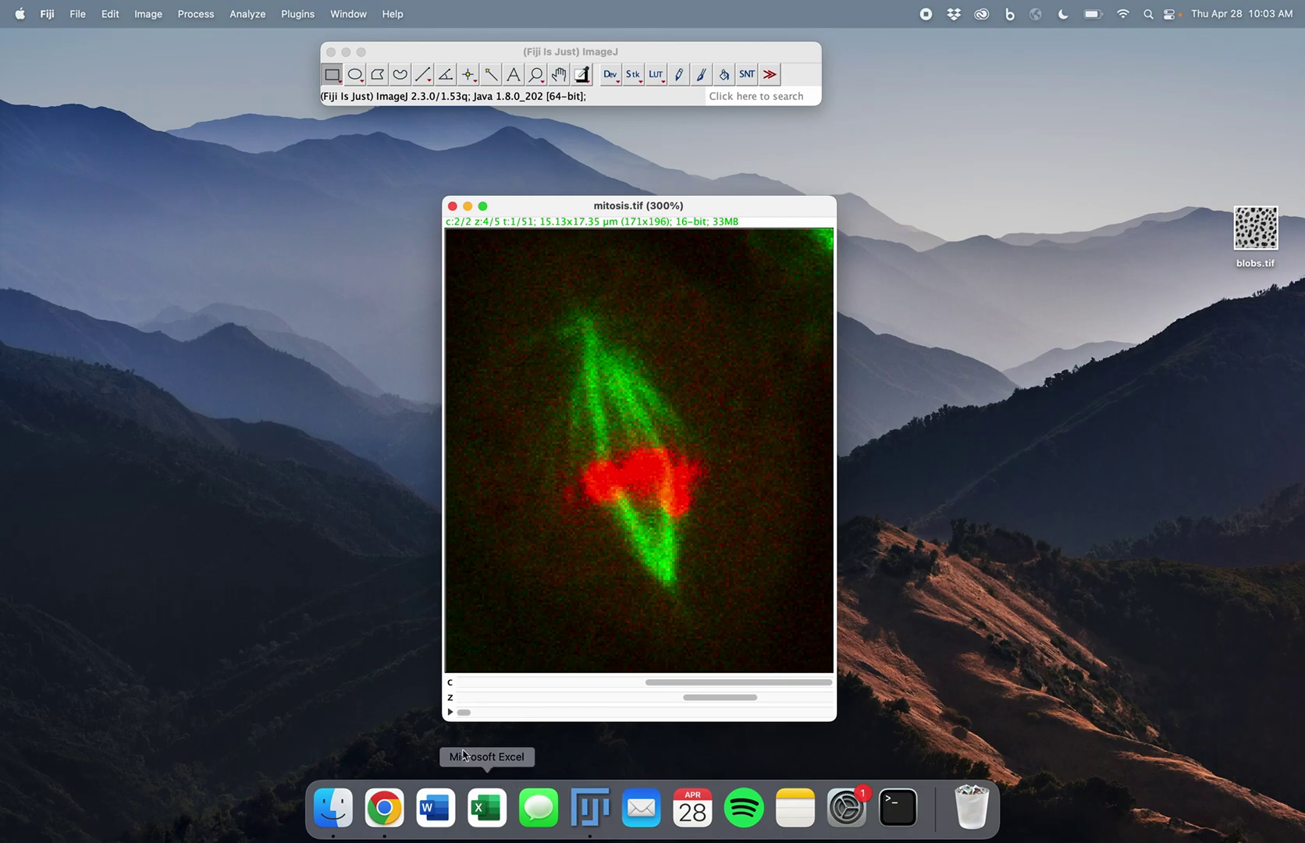
left_click(449, 712)
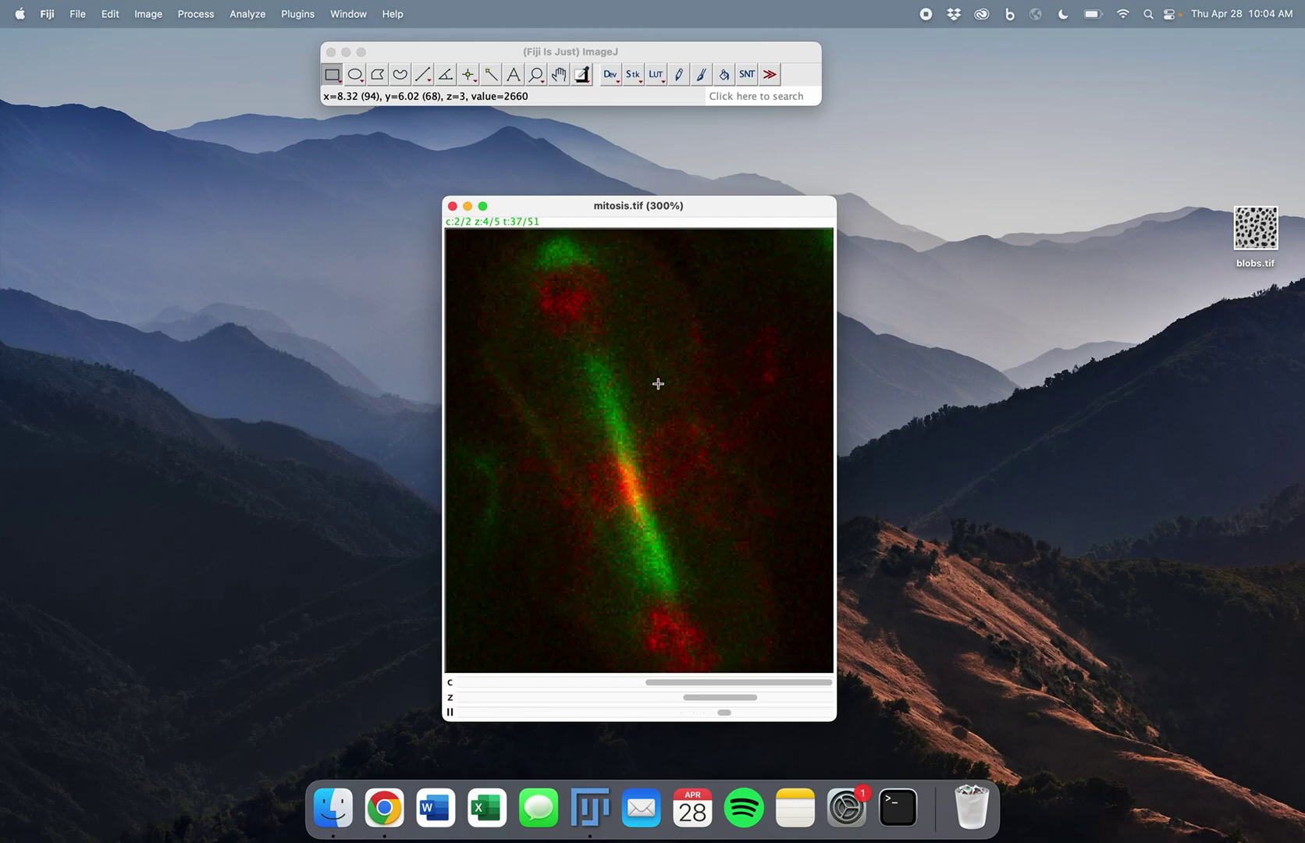
left_click(449, 711)
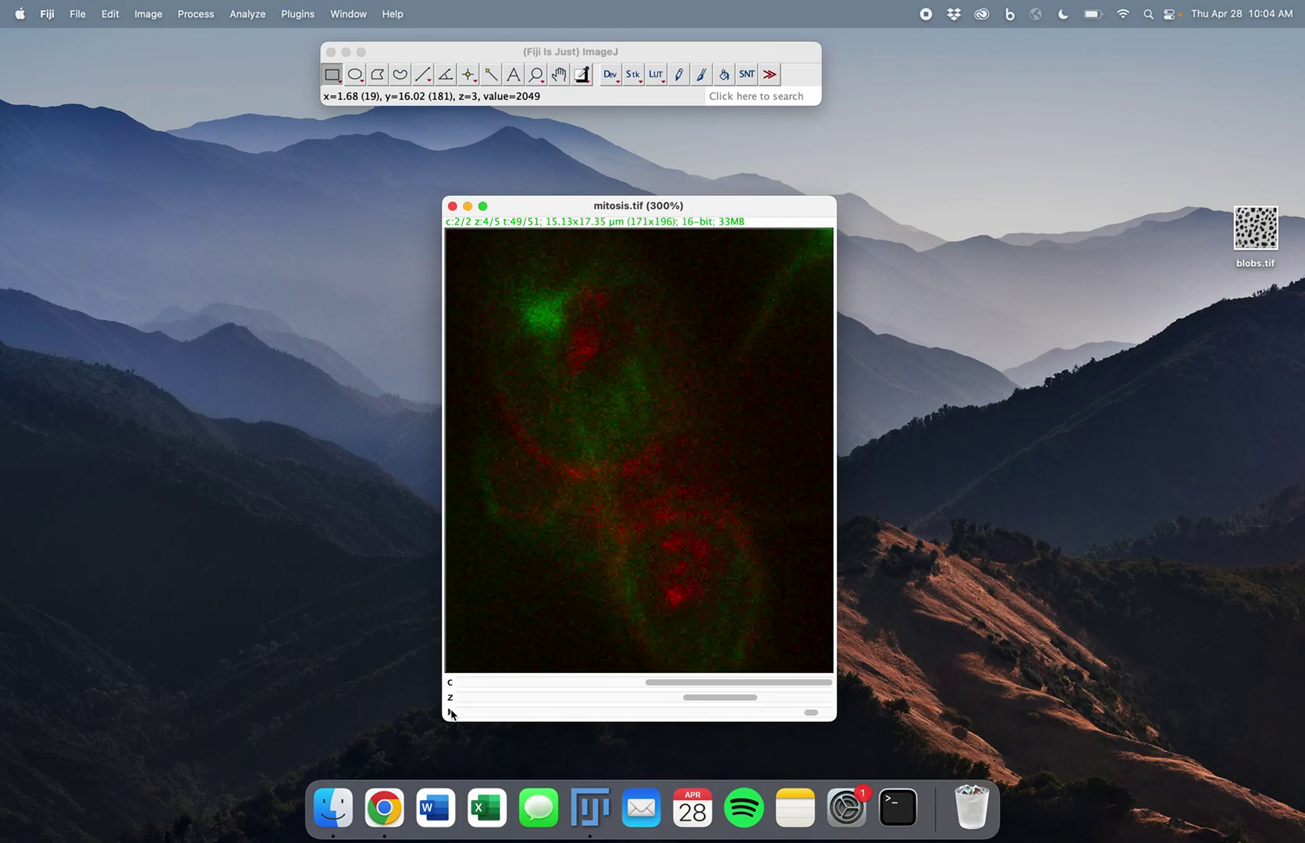
Close the mitosis.tif image and advance the slides in Chrome to Bit Depth & Pixel Types
left_click(452, 205)
key("super+Tab")
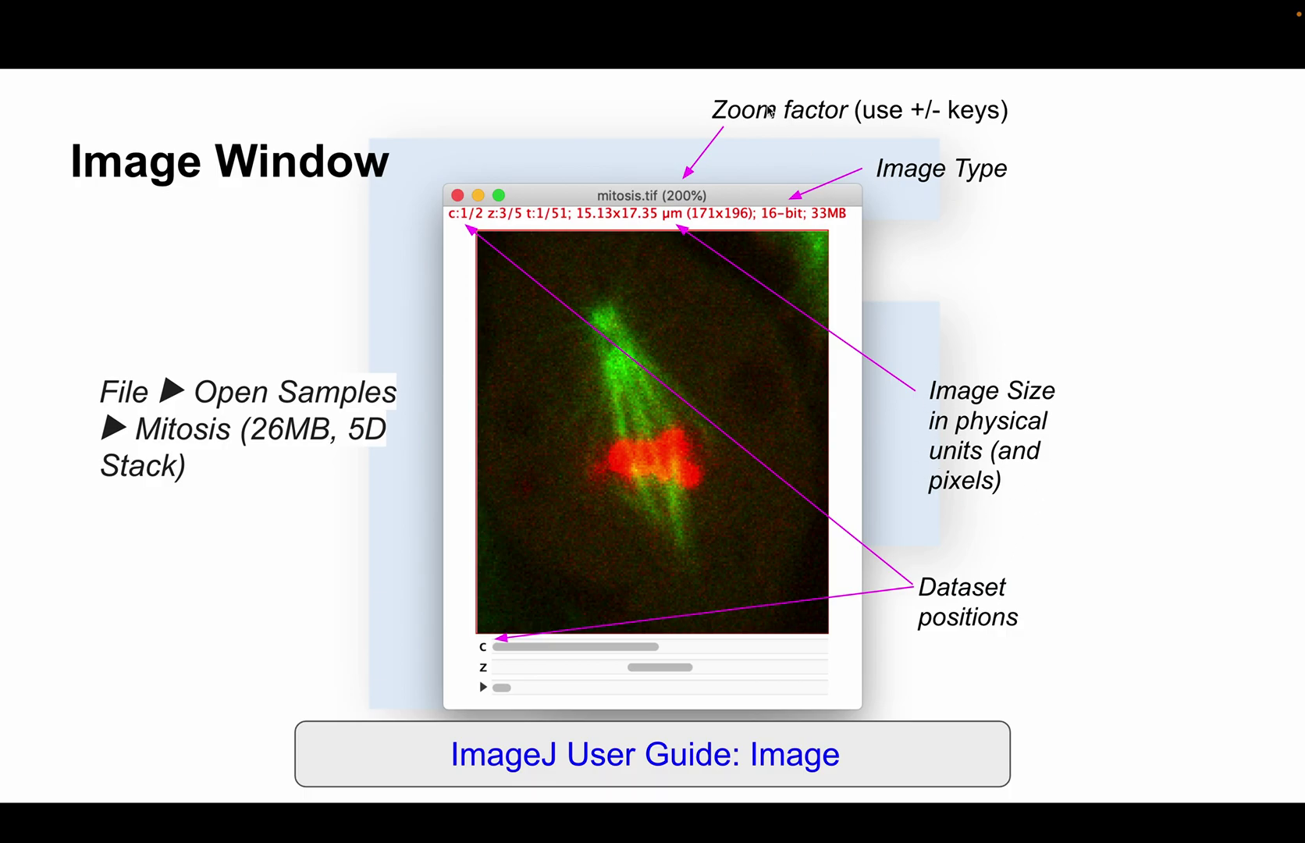
key("Right")
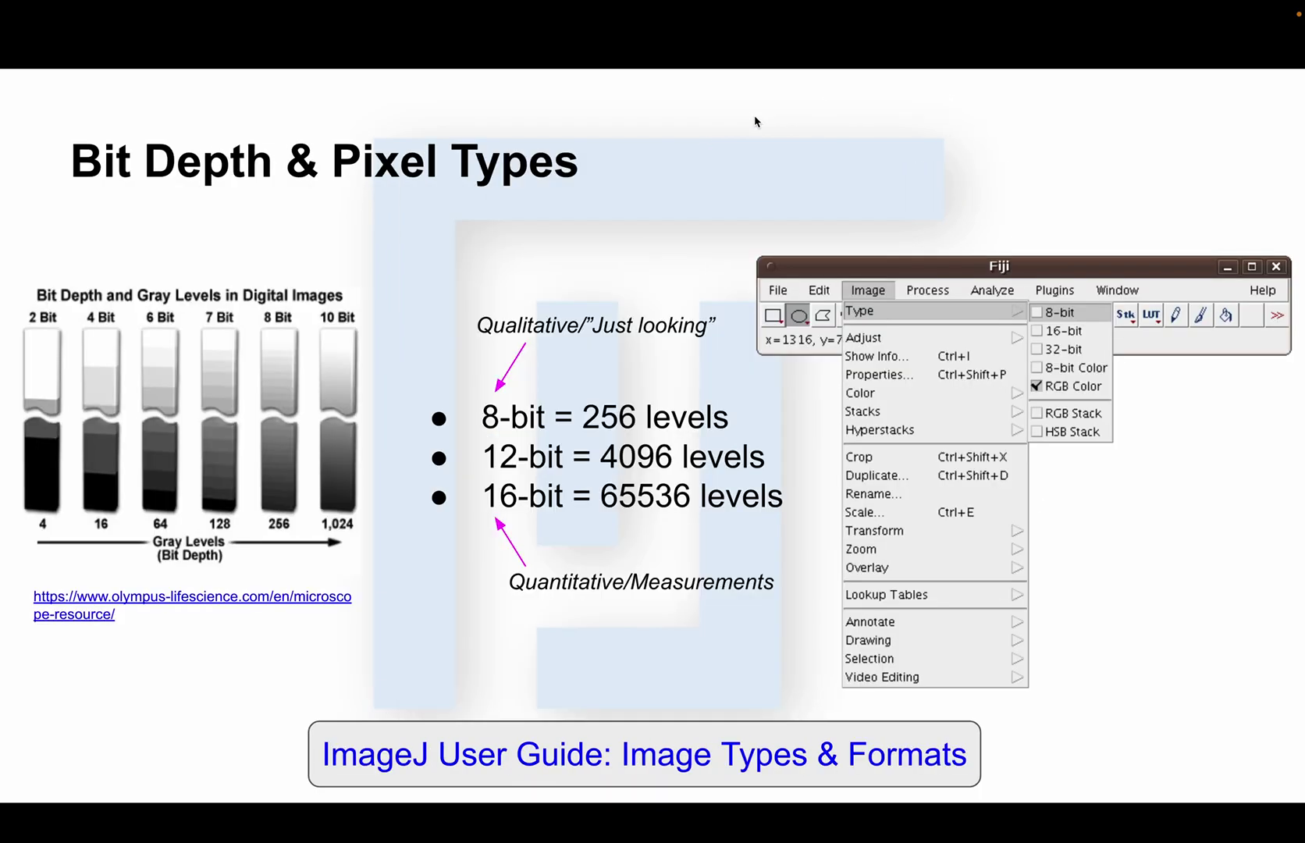
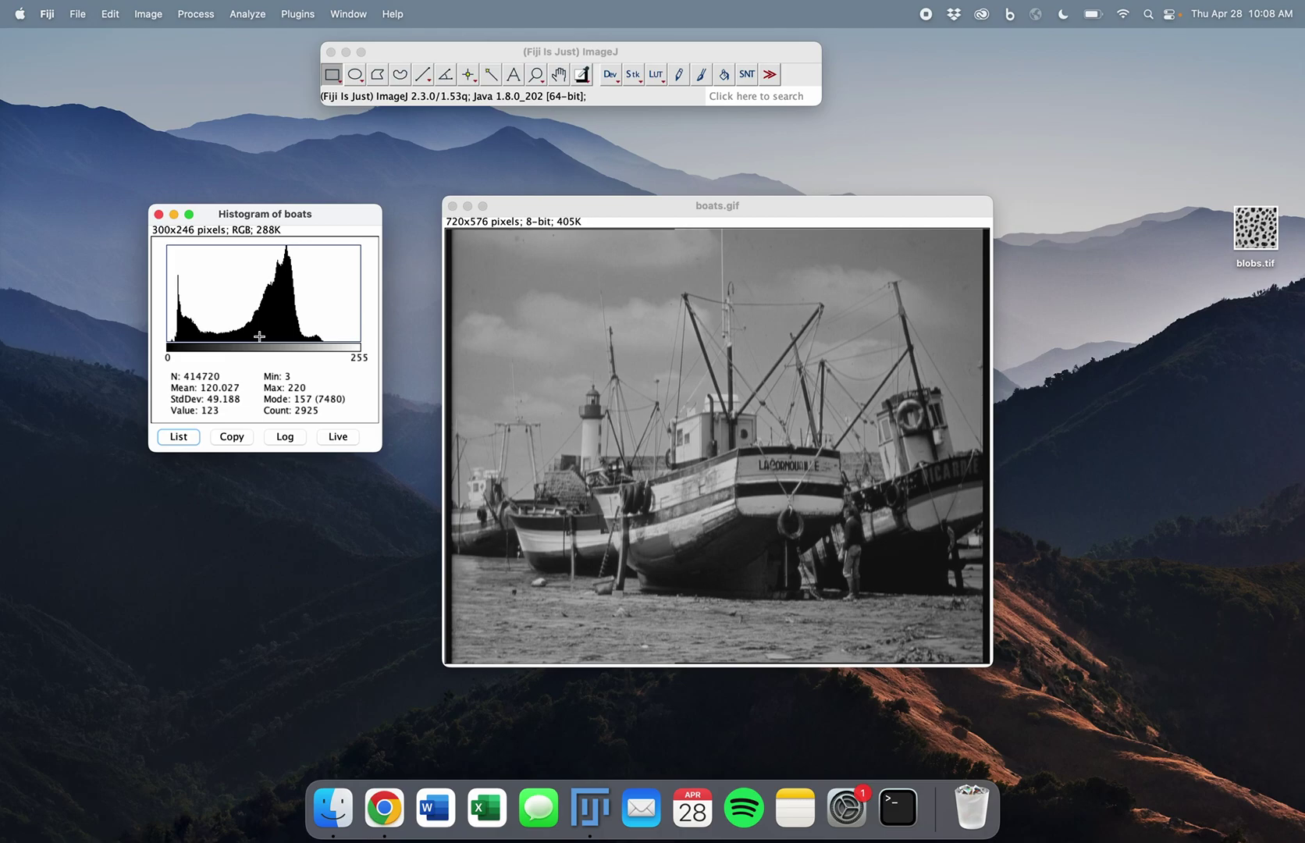
Close the boats histogram and advance the slides in Chrome to Profile Plots
left_click(159, 214)
key("super+Tab")
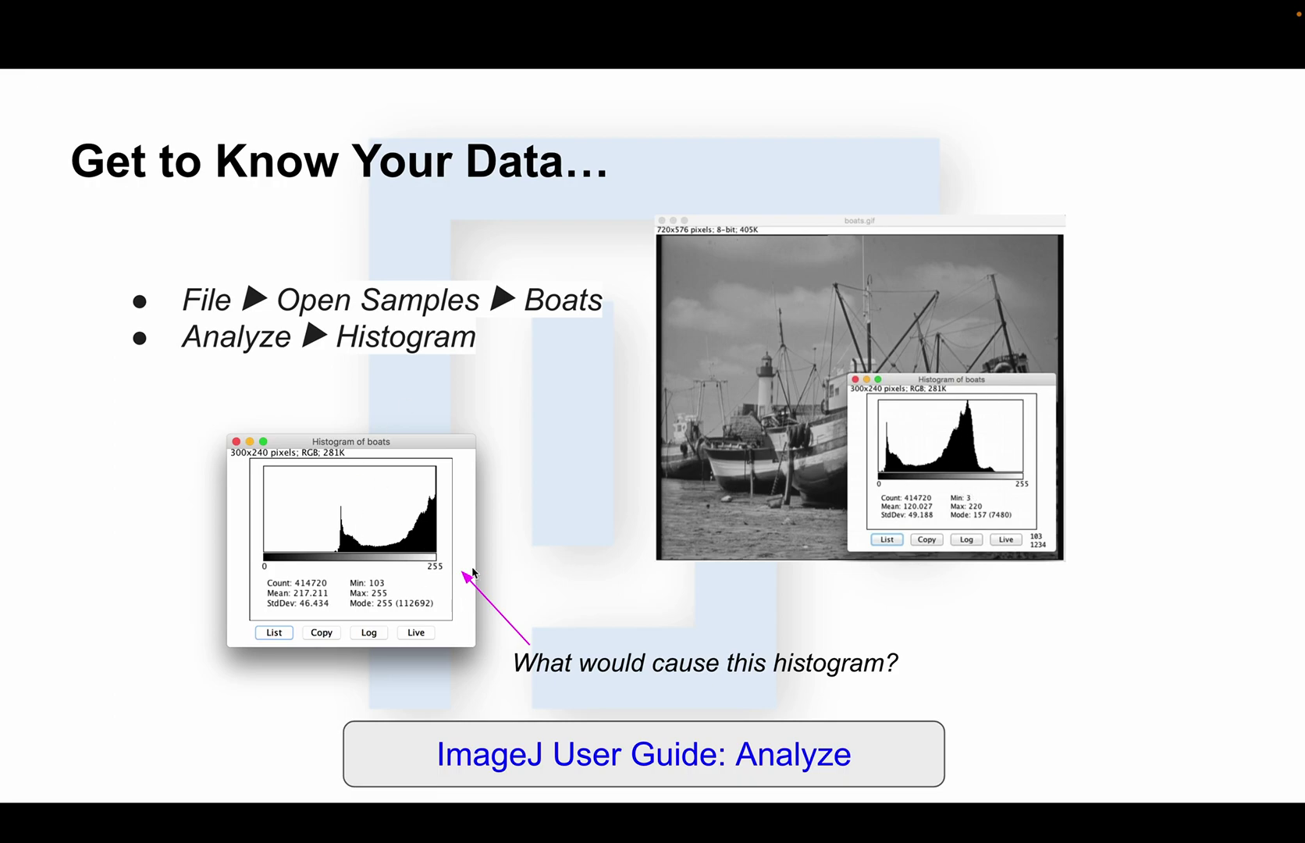
key("Right")
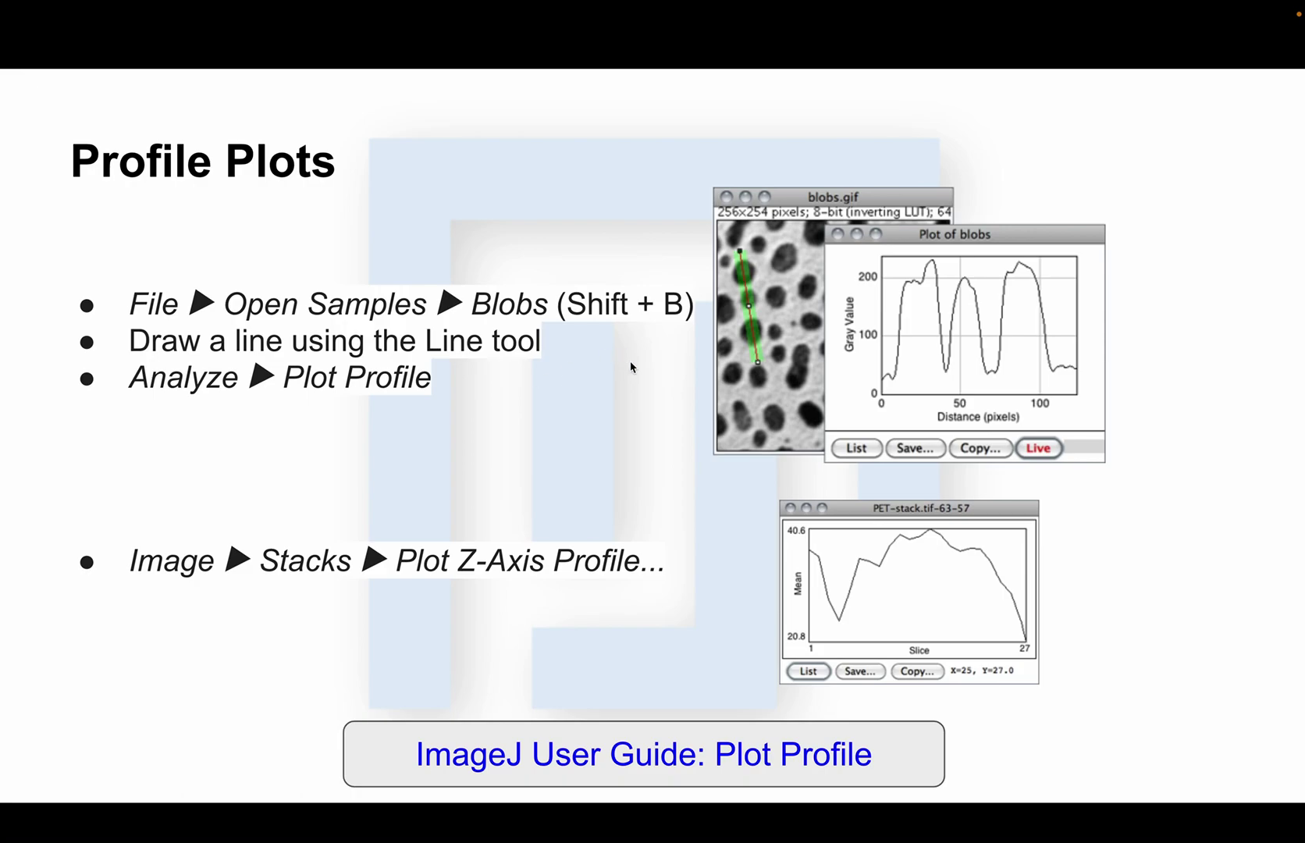
Switch to Fiji, close the boats image, and open the Blobs sample image by searching for "blobs"
key("super+Tab")
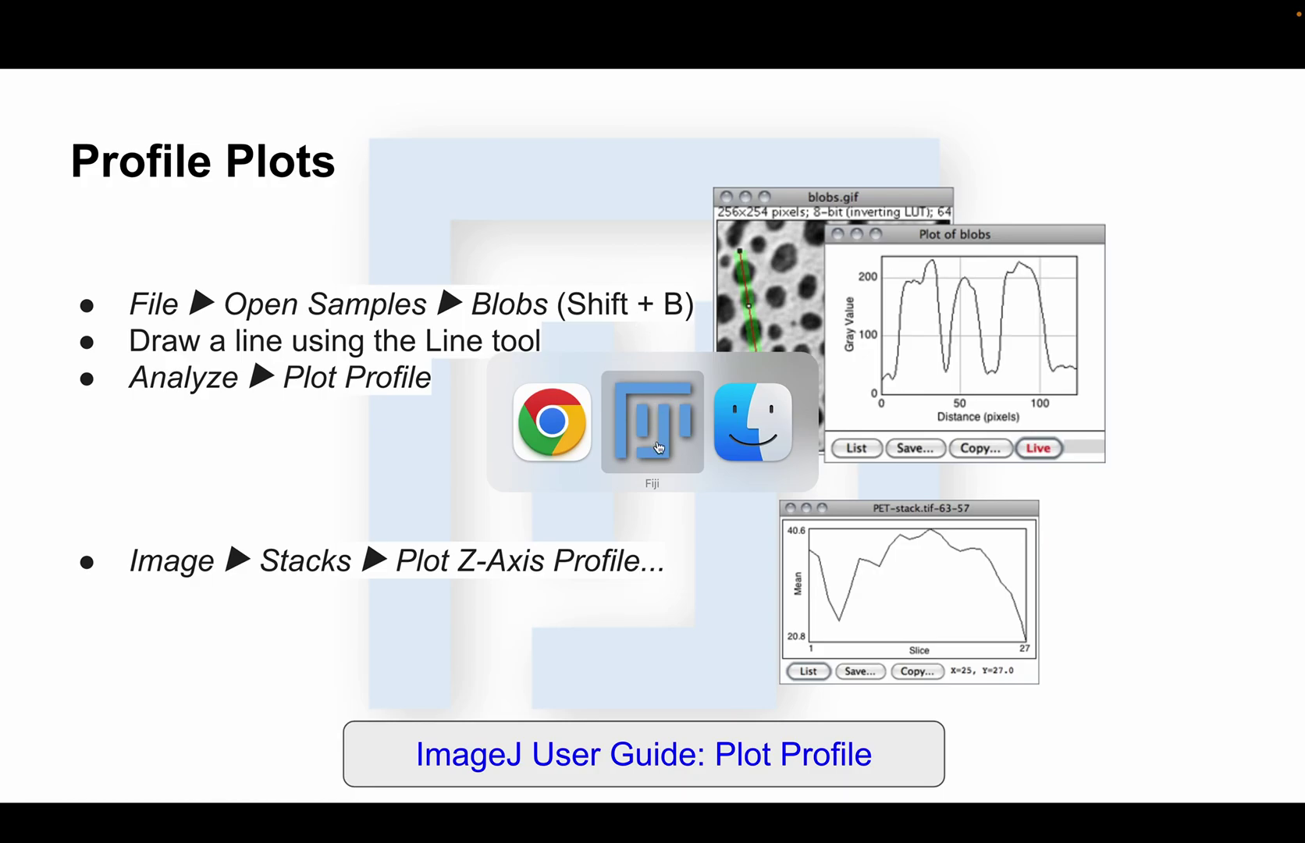
left_click(658, 446)
left_click(453, 207)
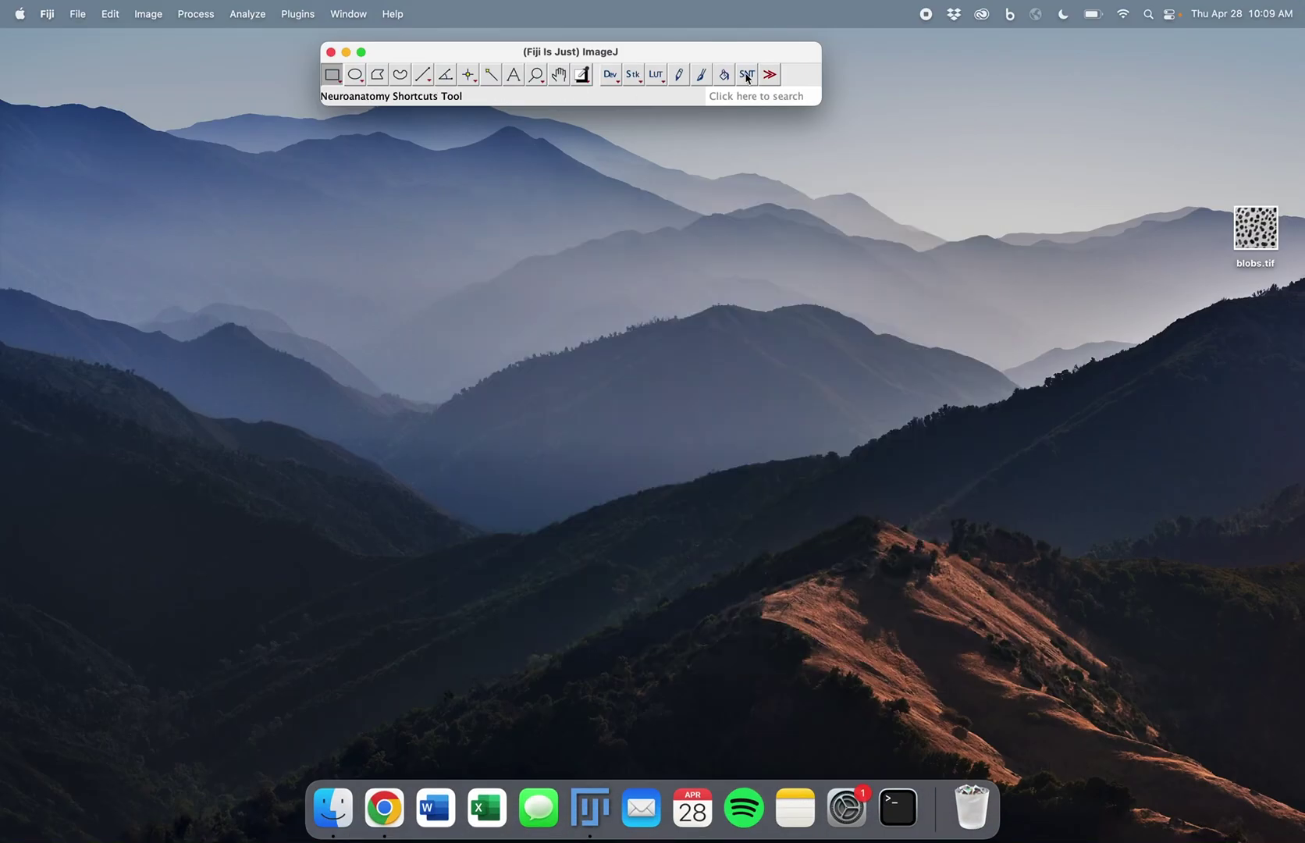
left_click(749, 96)
type("blobs")
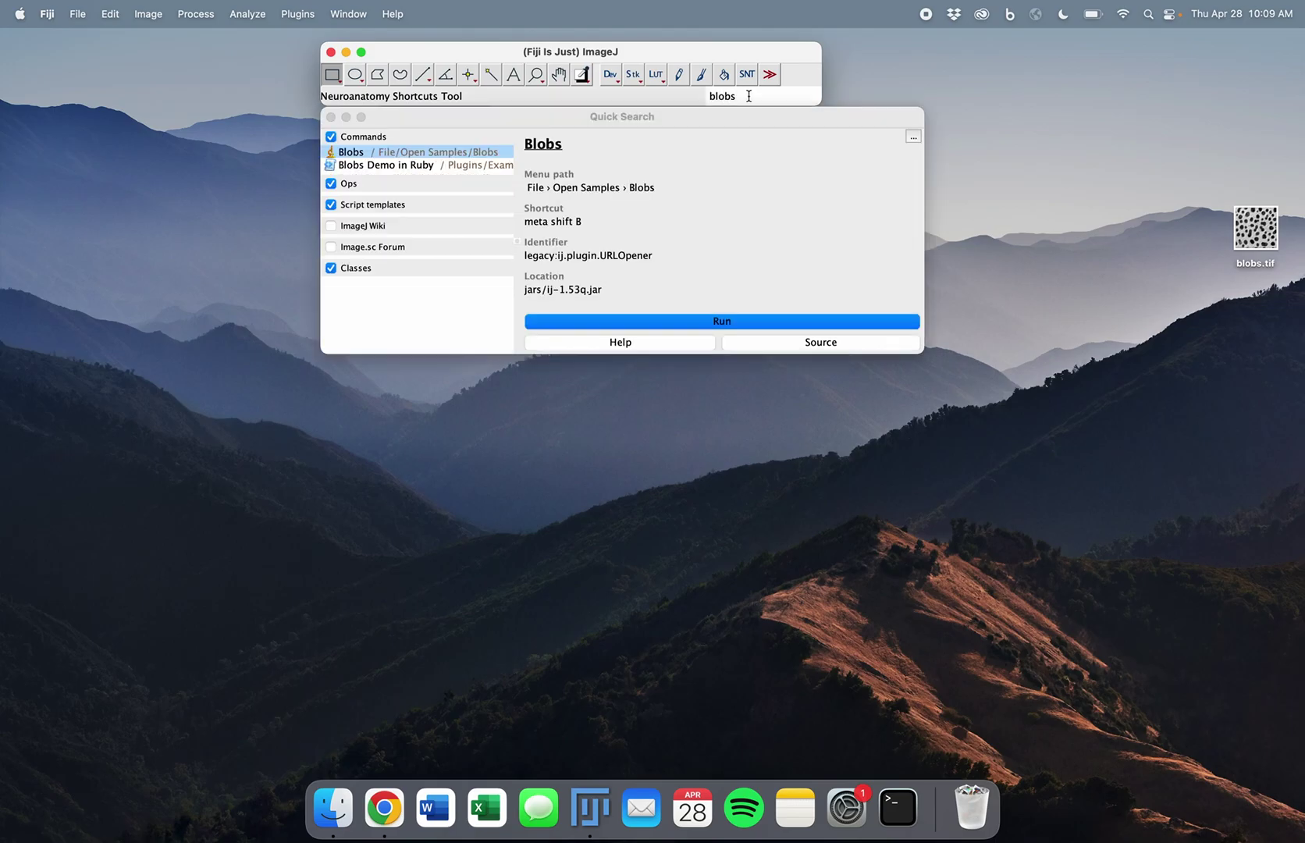
key("Return")
Draw a diagonal straight line selection about 92 pixels long across two blobs in the upper part of blobs.gif
left_click(425, 74)
left_click(425, 74)
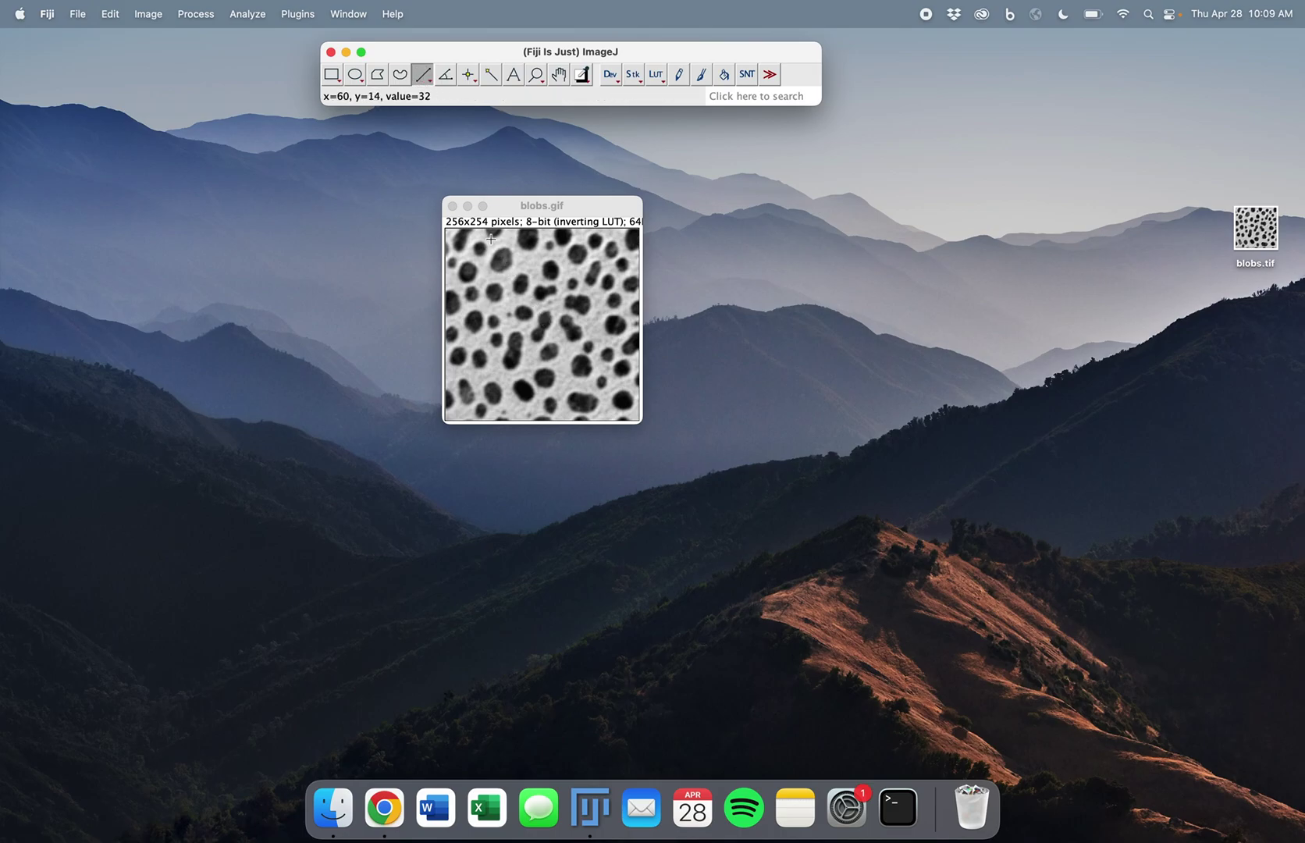
left_click_drag(490, 245, 533, 303)
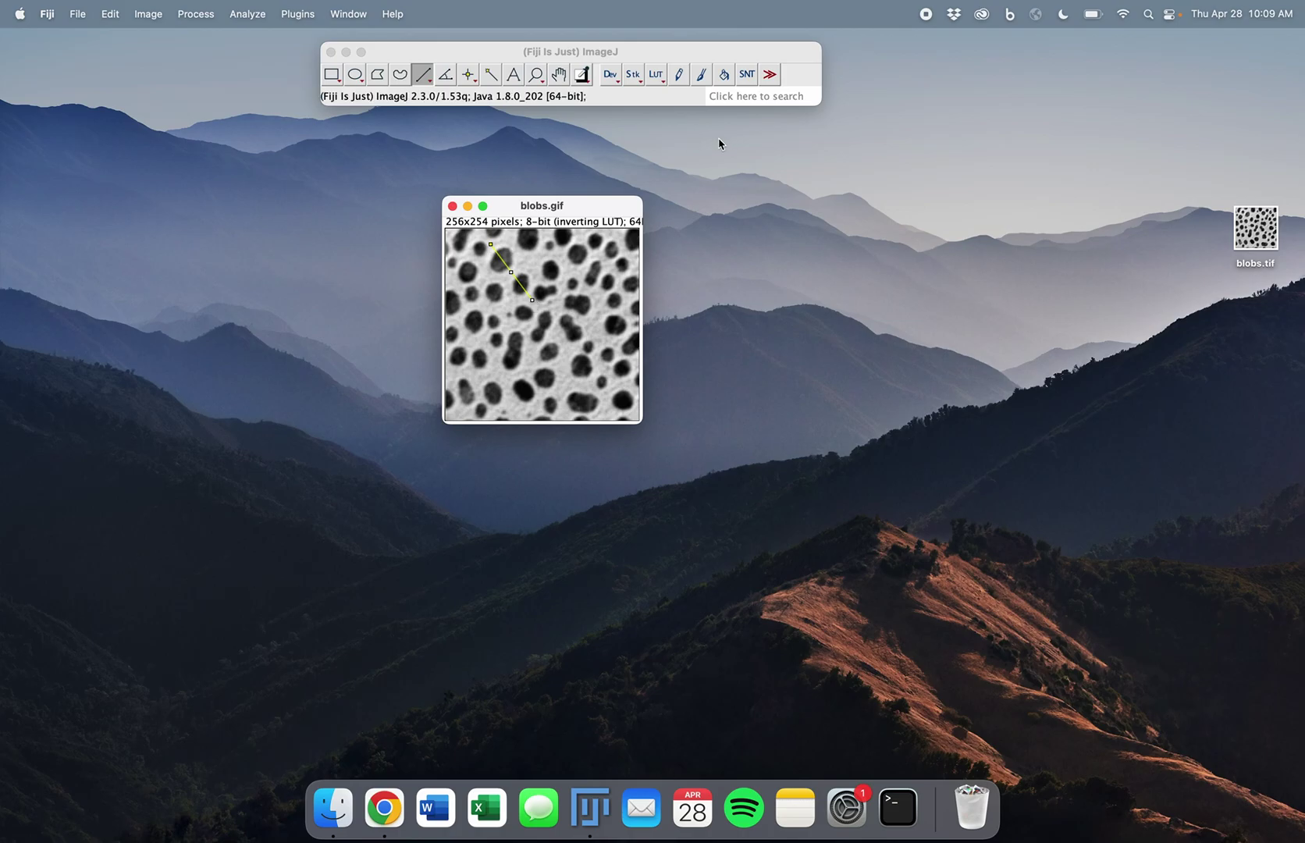
Run Plot Profile on the line by searching for "plot prof", and move the plot clear of the image
type("lplot prof")
key("Return")
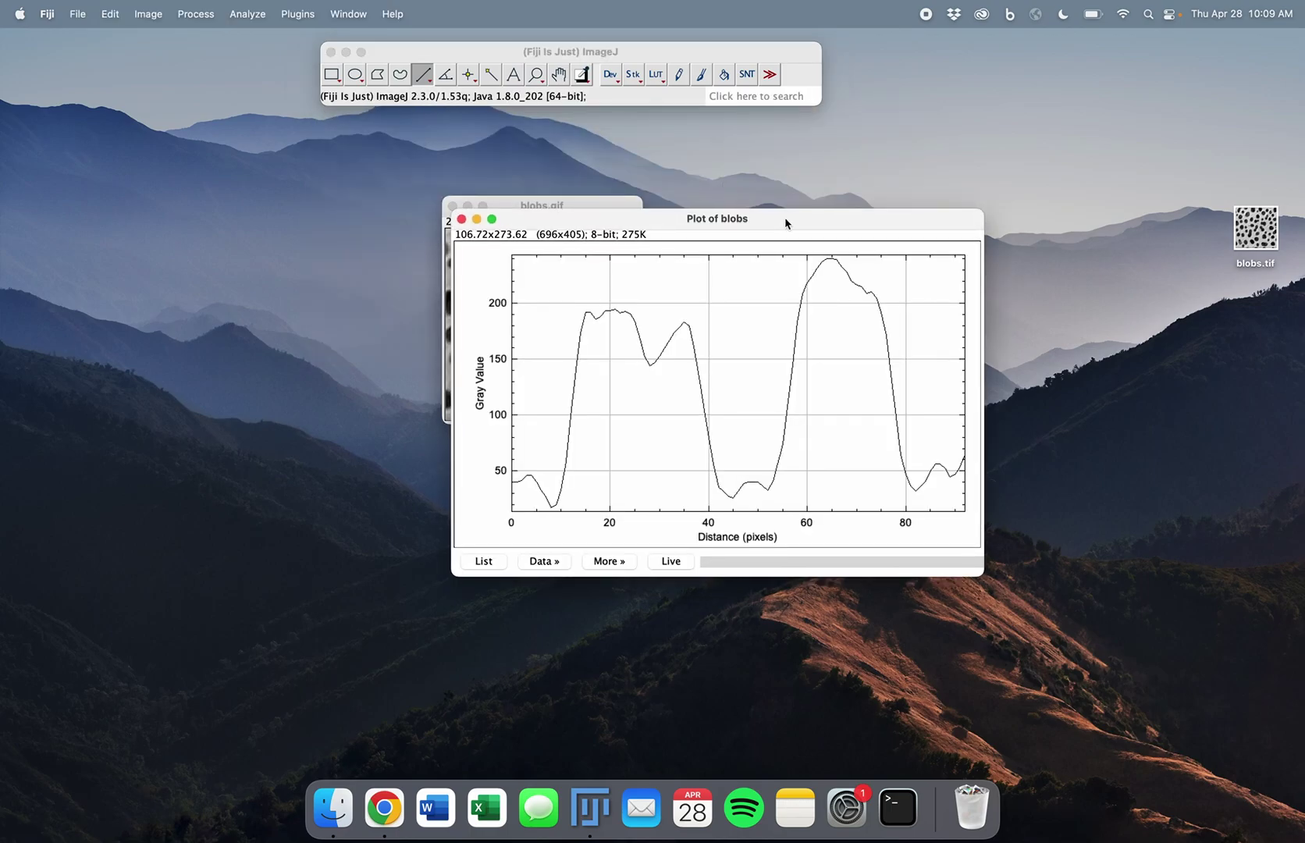
left_click_drag(784, 217, 1023, 151)
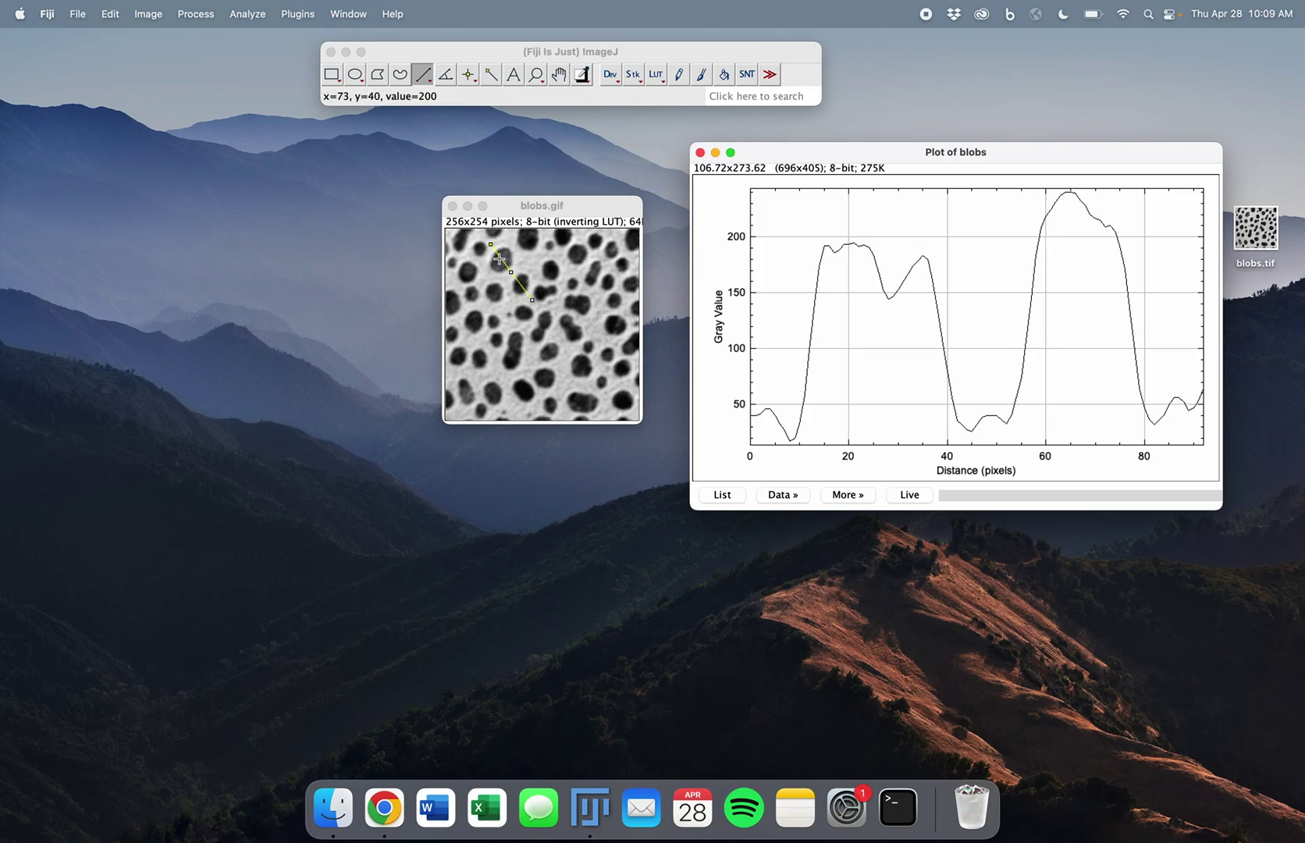
Enlarge blobs.gif to 150% and move its window away from the profile plot
left_click(537, 209)
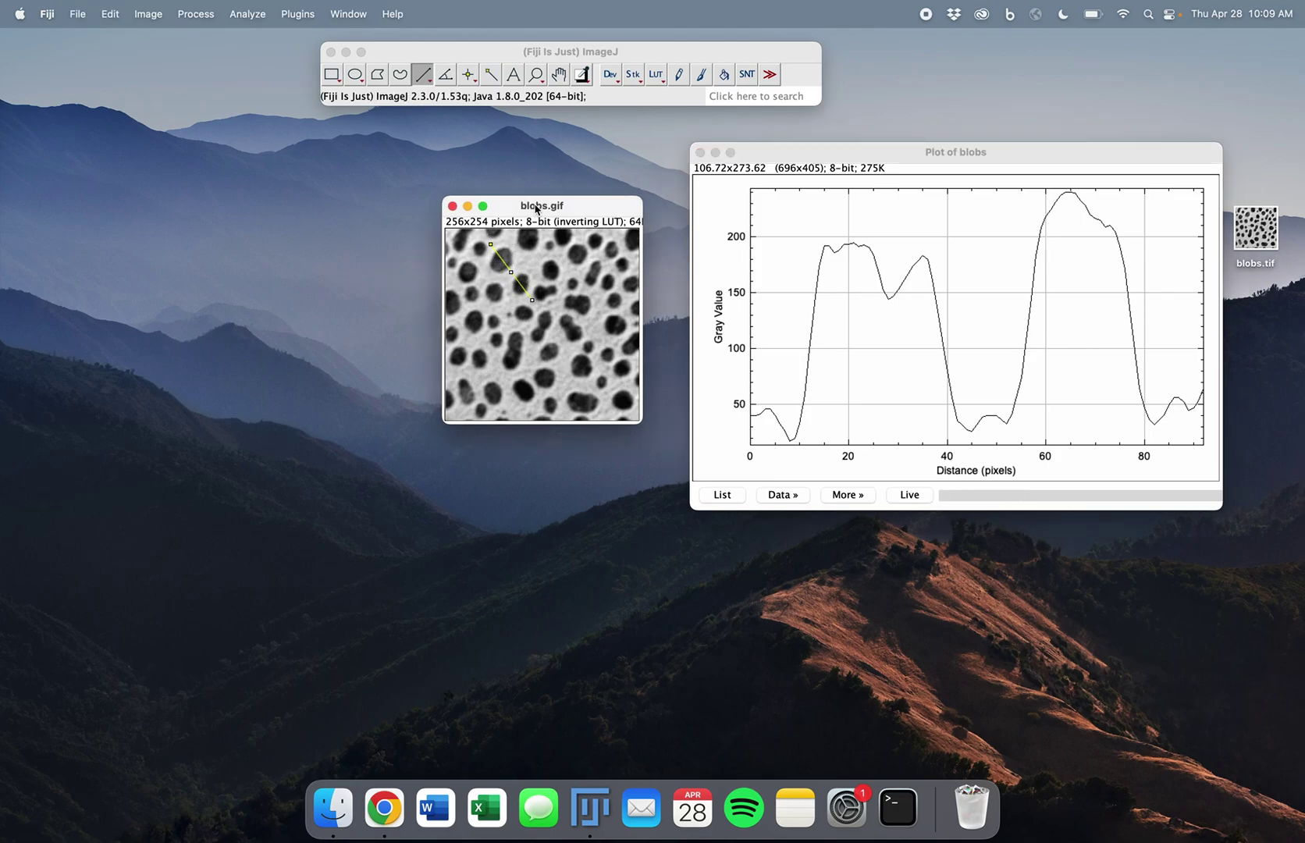
key("plus")
left_click_drag(538, 205, 384, 217)
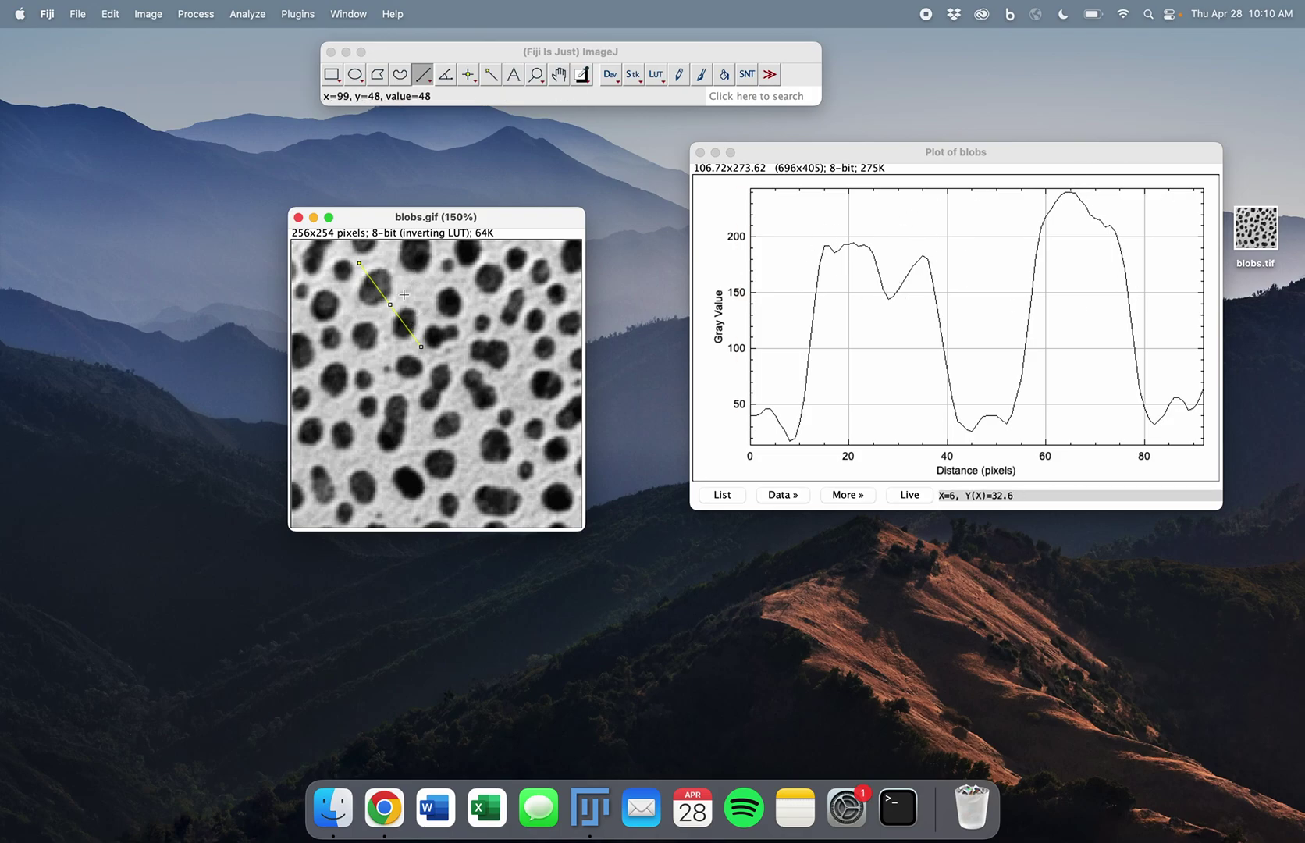
Invert the lookup table of blobs.gif so its blobs display bright on a dark background
left_click(656, 75)
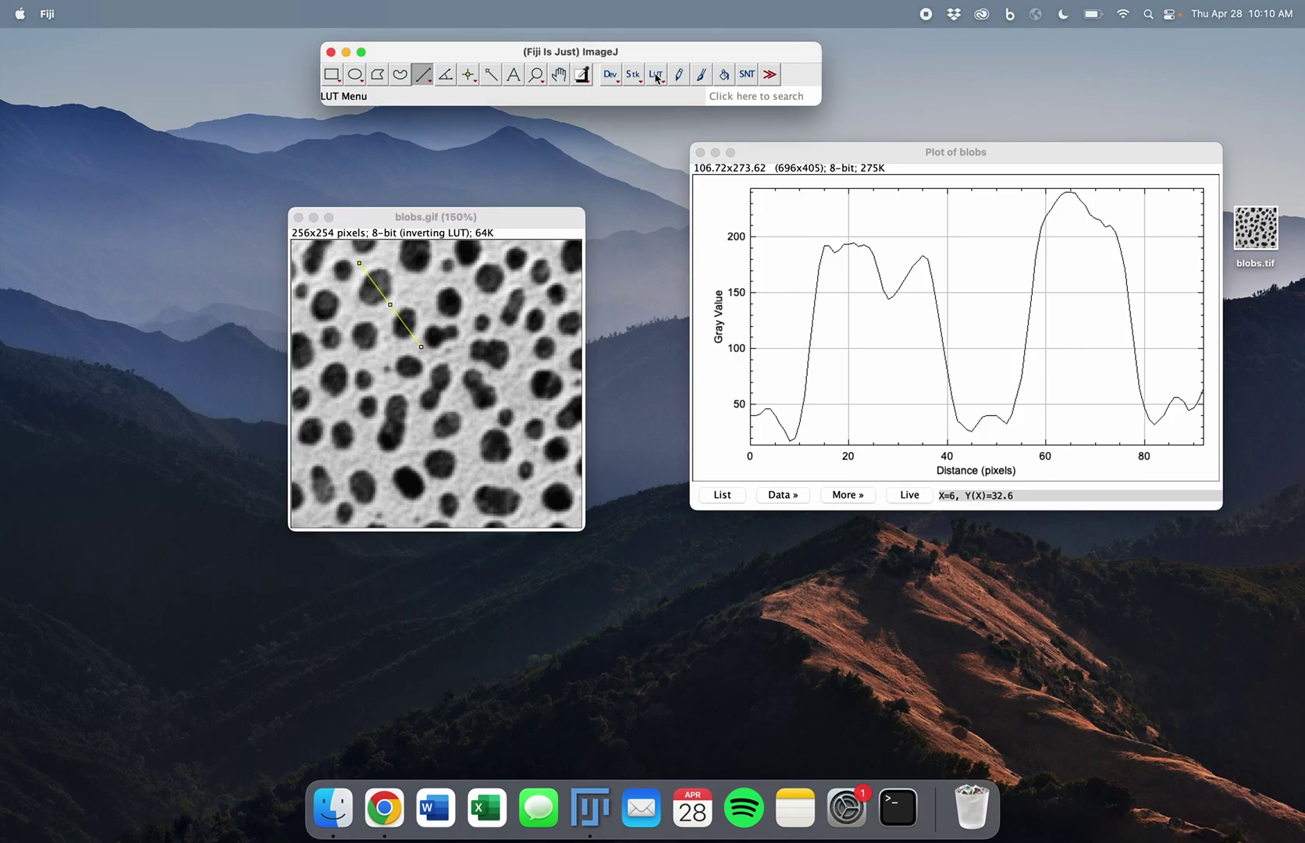
left_click(686, 86)
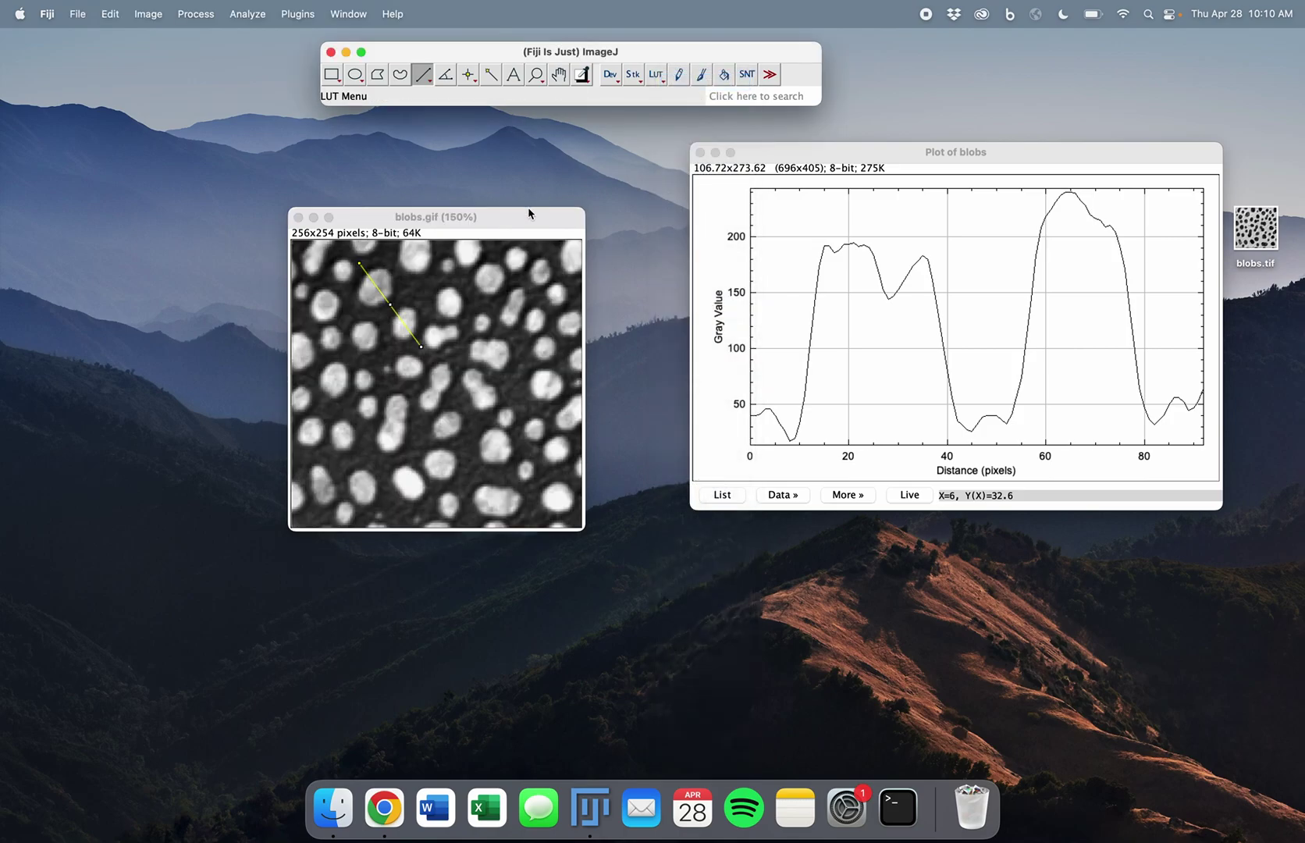
left_click(529, 212)
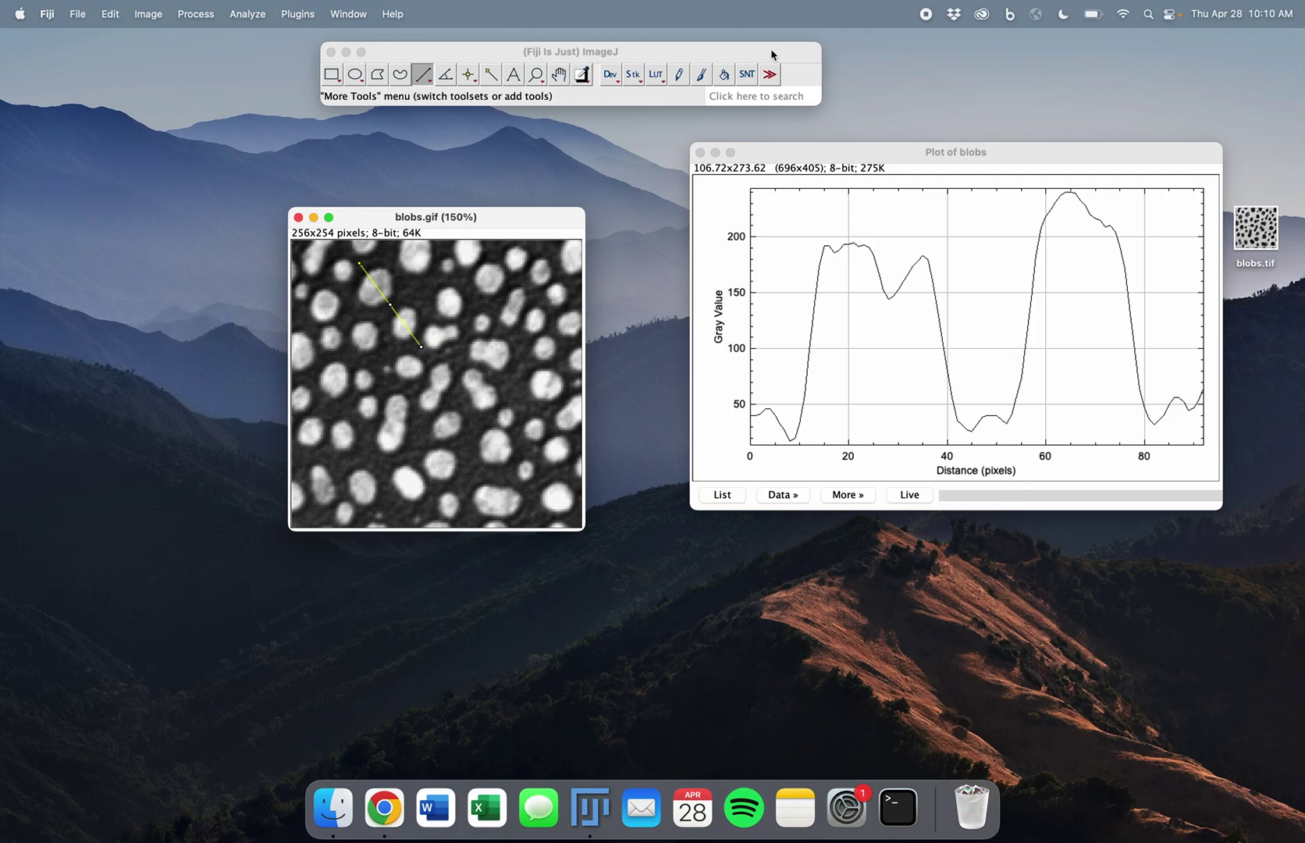
Close the profile plot and blobs.gif, and advance the slides in Chrome to 2D Visualization
left_click(699, 152)
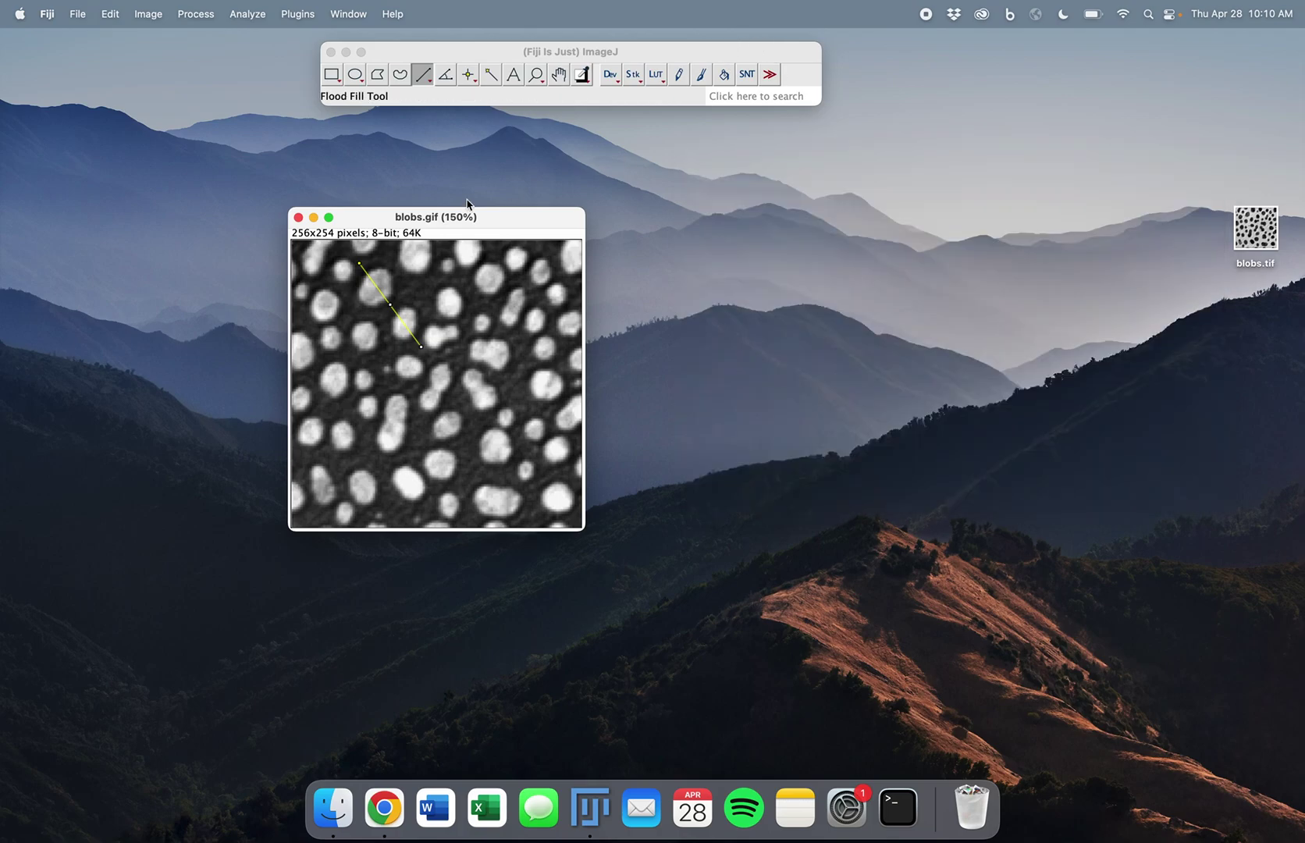
left_click(297, 218)
key("super+Tab")
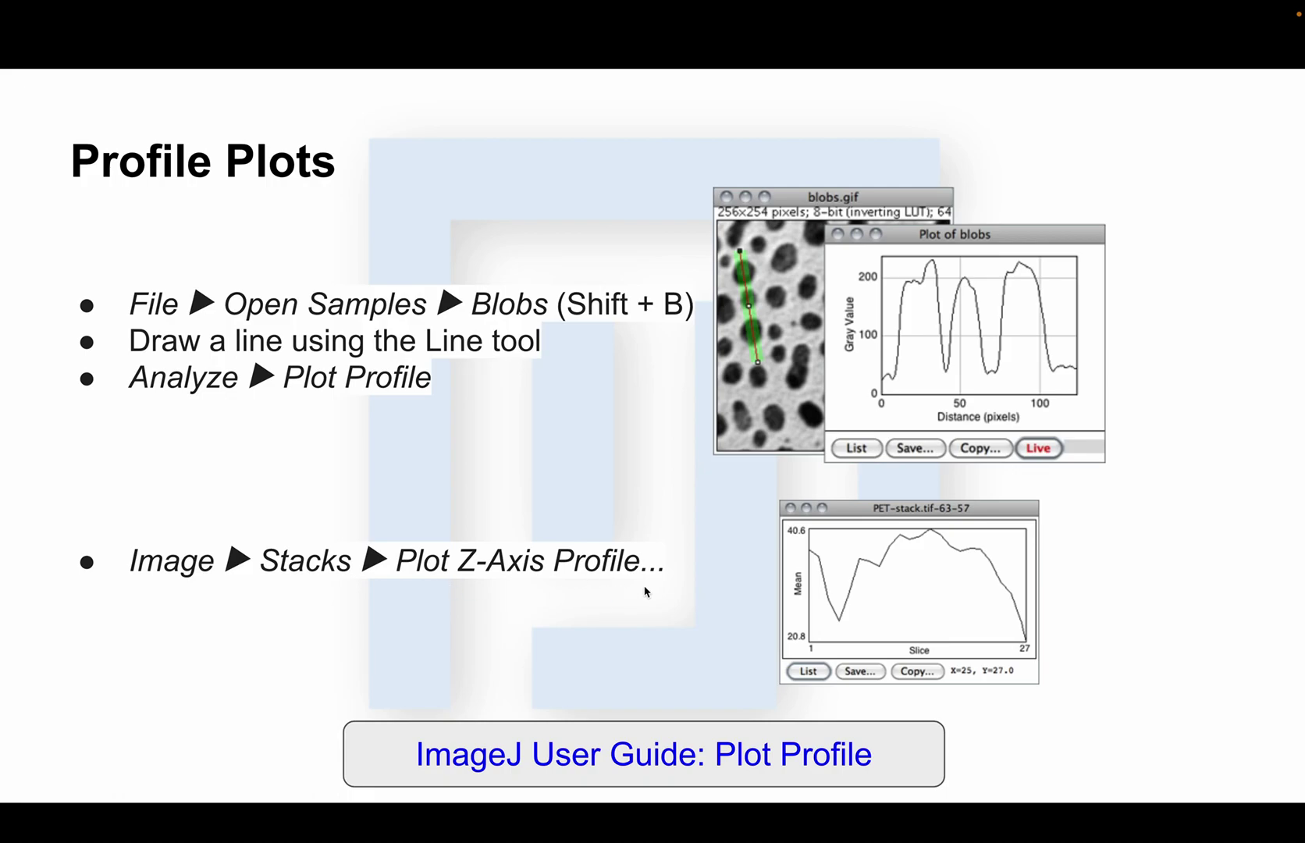
key("Right")
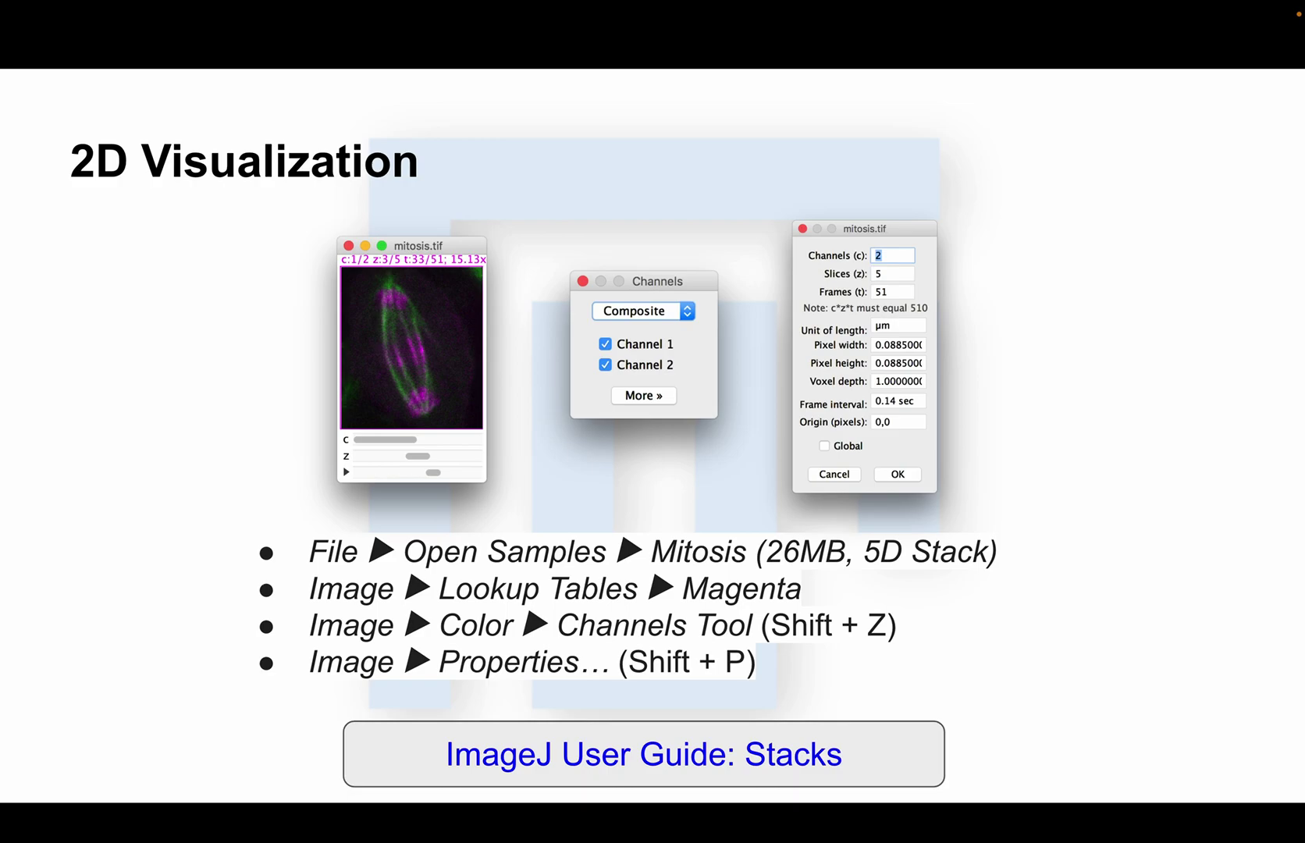
Switch to Fiji and open the Mitosis (5D stack) sample by searching for "mitosis"
key("super+Tab")
key("super+Tab")
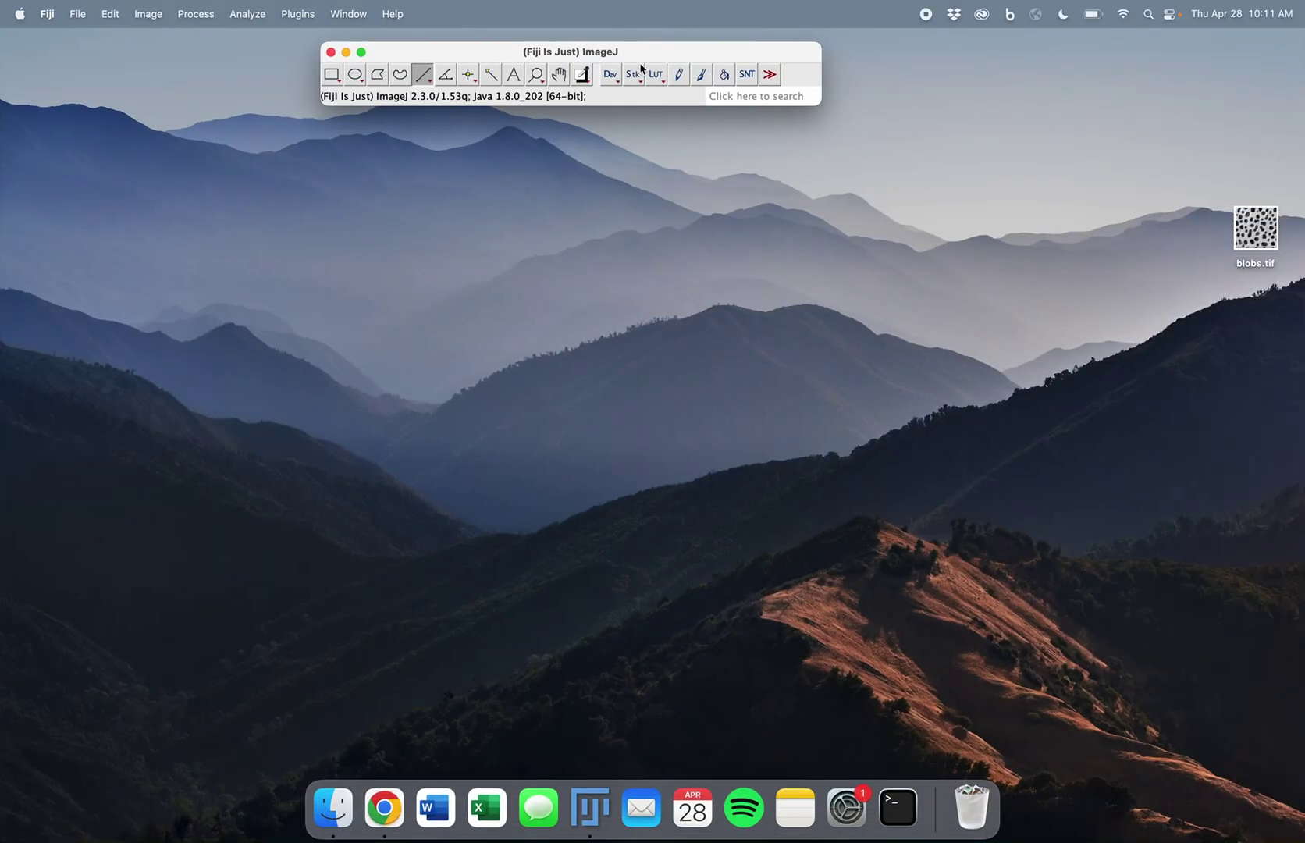
left_click(740, 96)
type("mitosis")
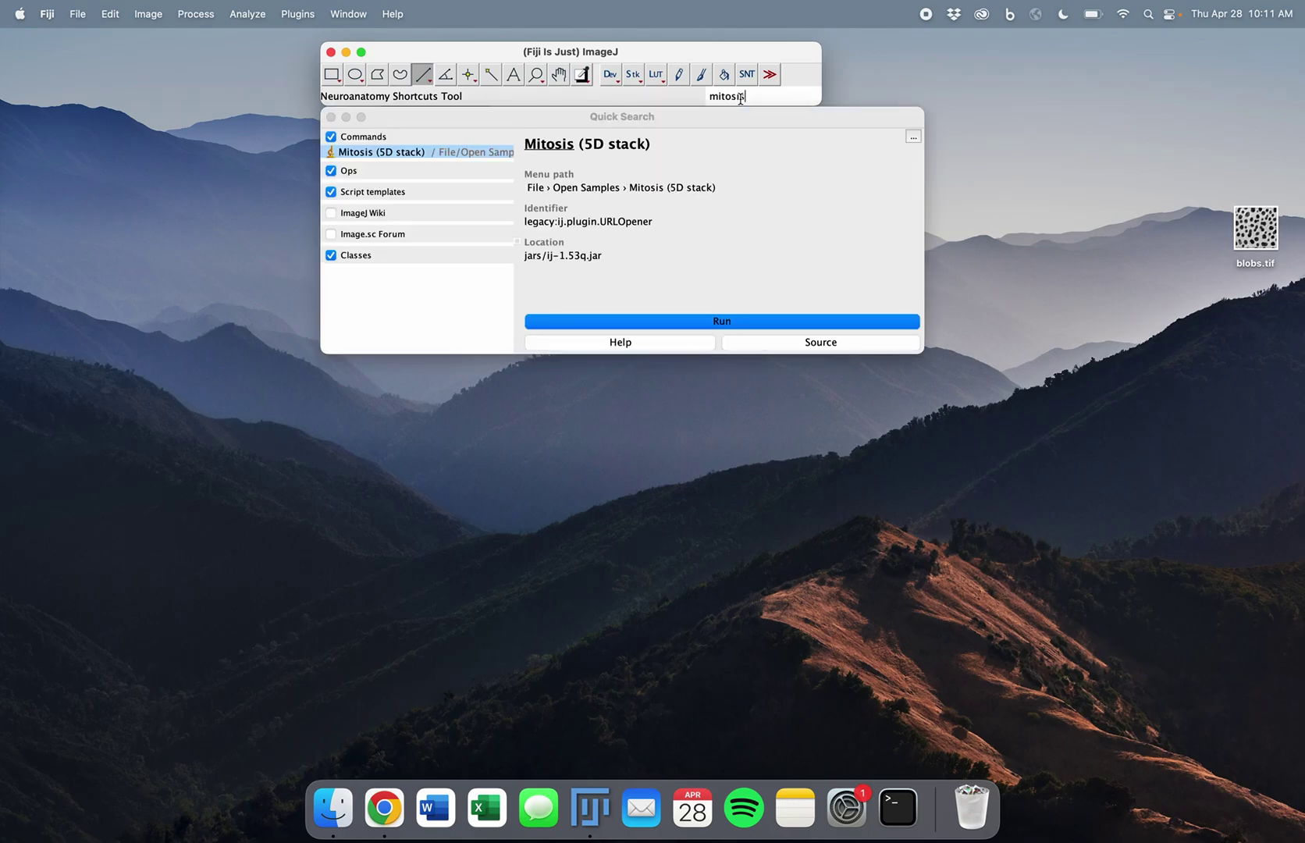
key("Return")
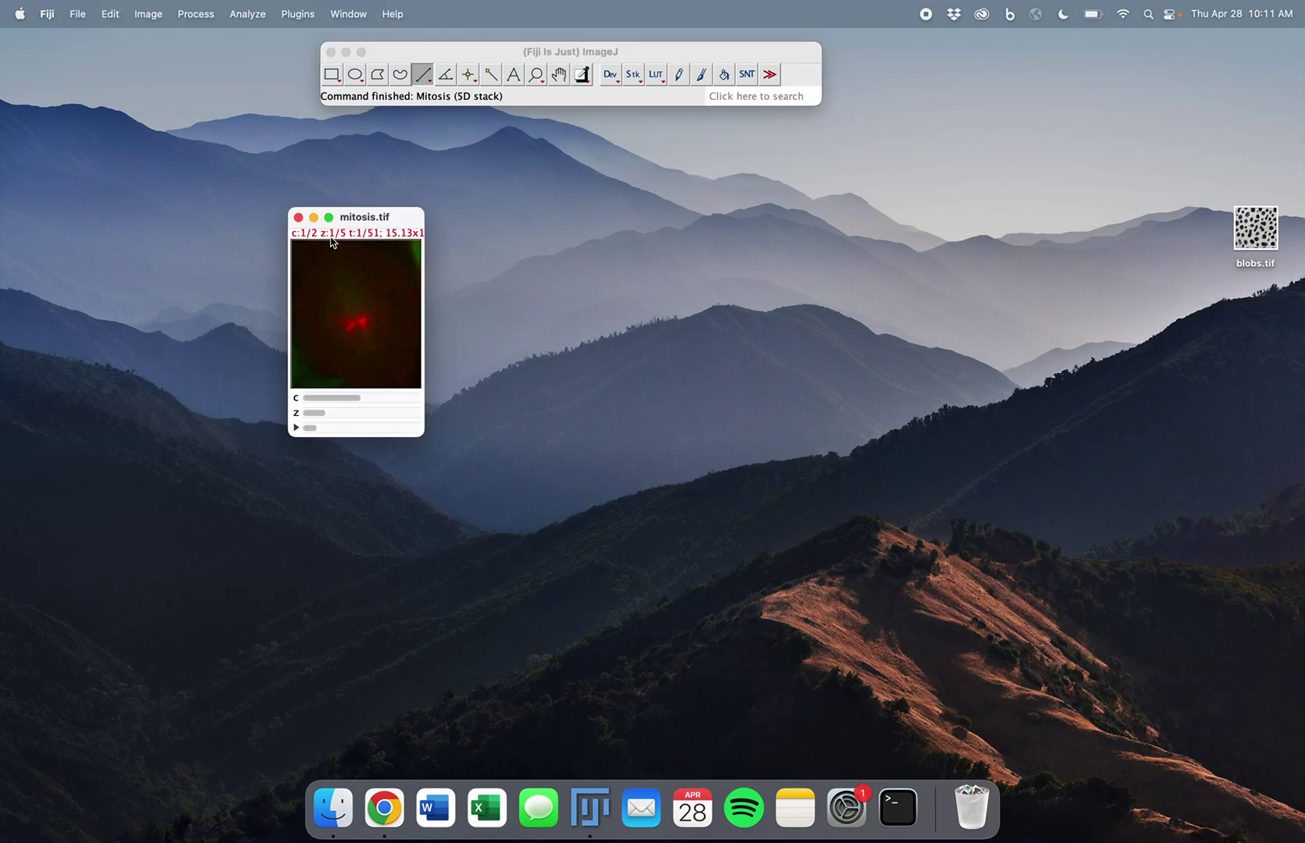
Enlarge mitosis.tif to 200%, reposition its window, and set the stack to z slice 2 and time frame 19
key("plus")
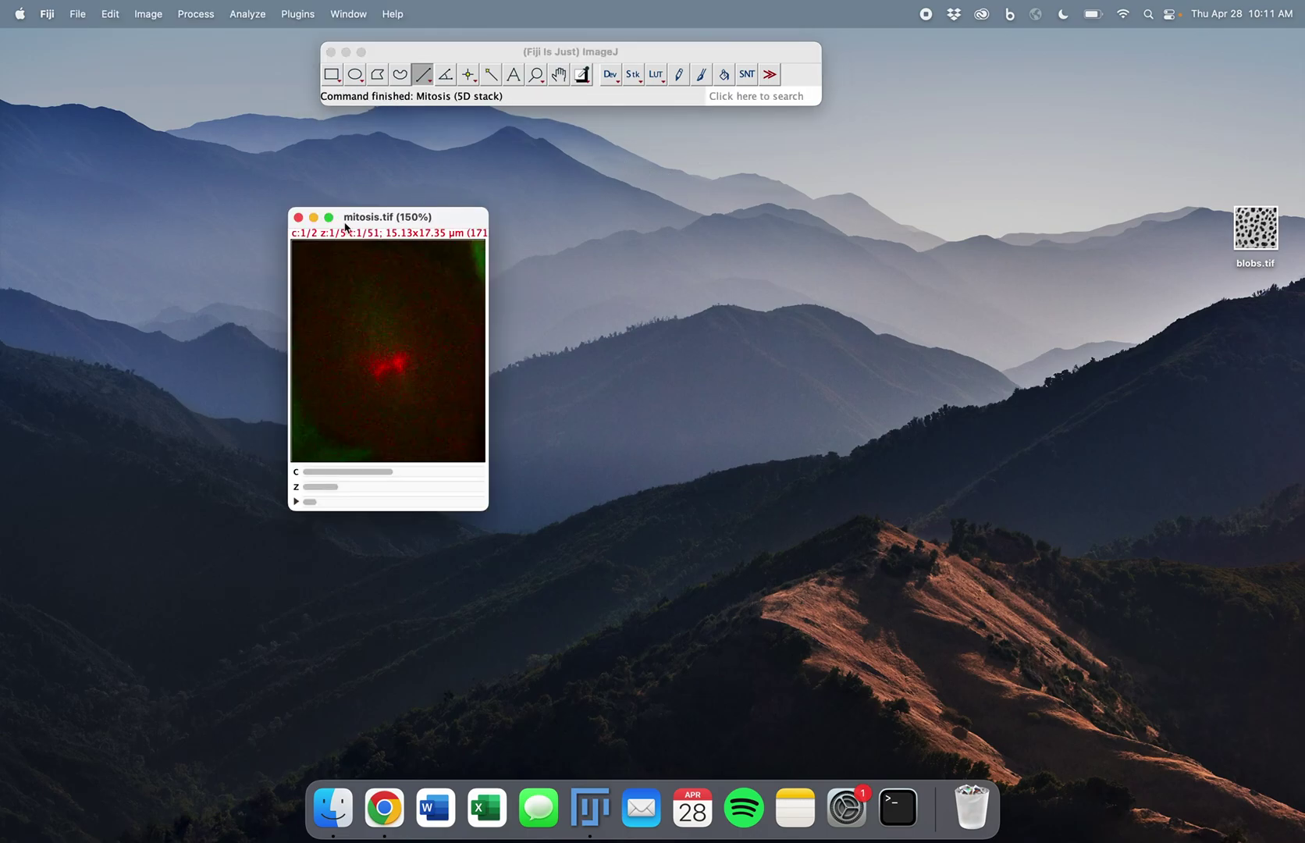
key("plus")
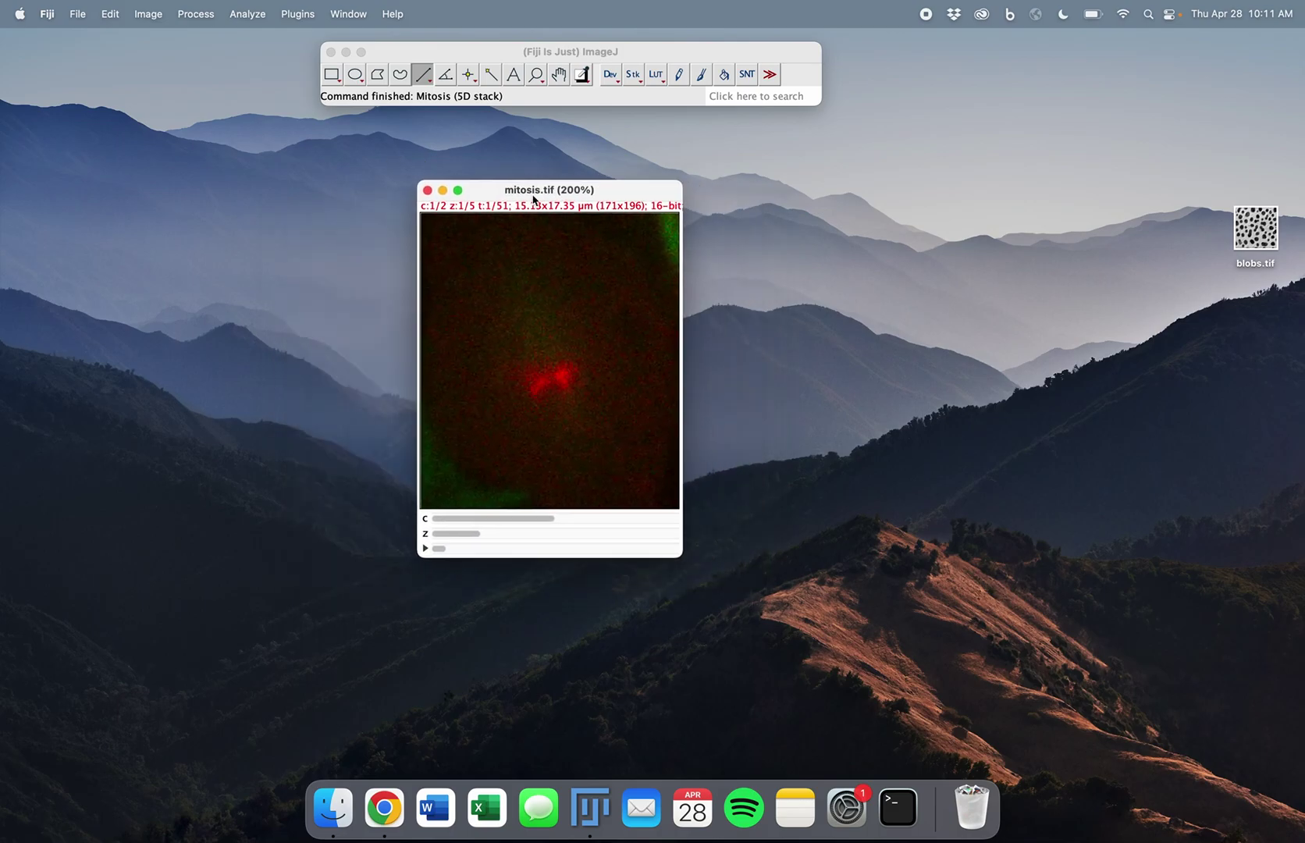
left_click_drag(534, 200, 521, 213)
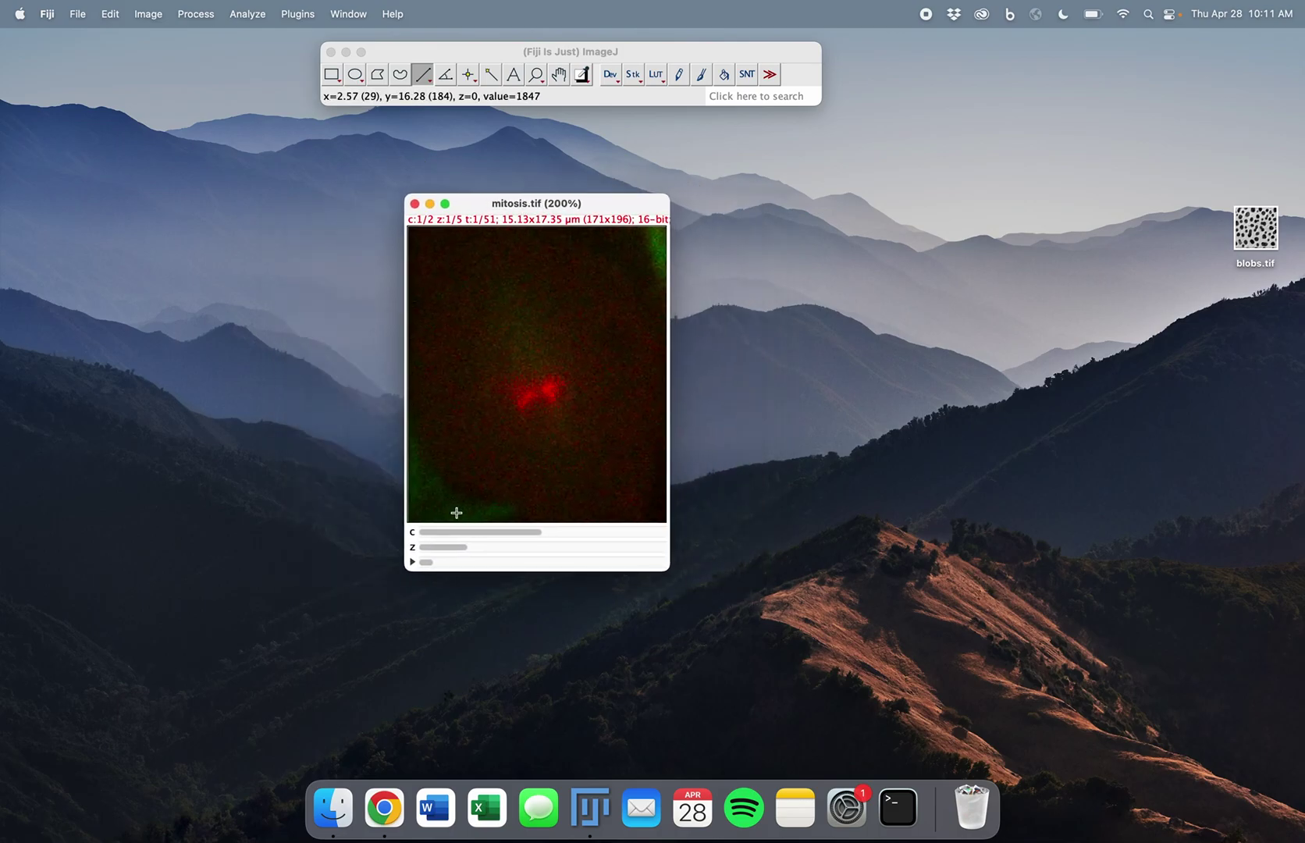
left_click(527, 547)
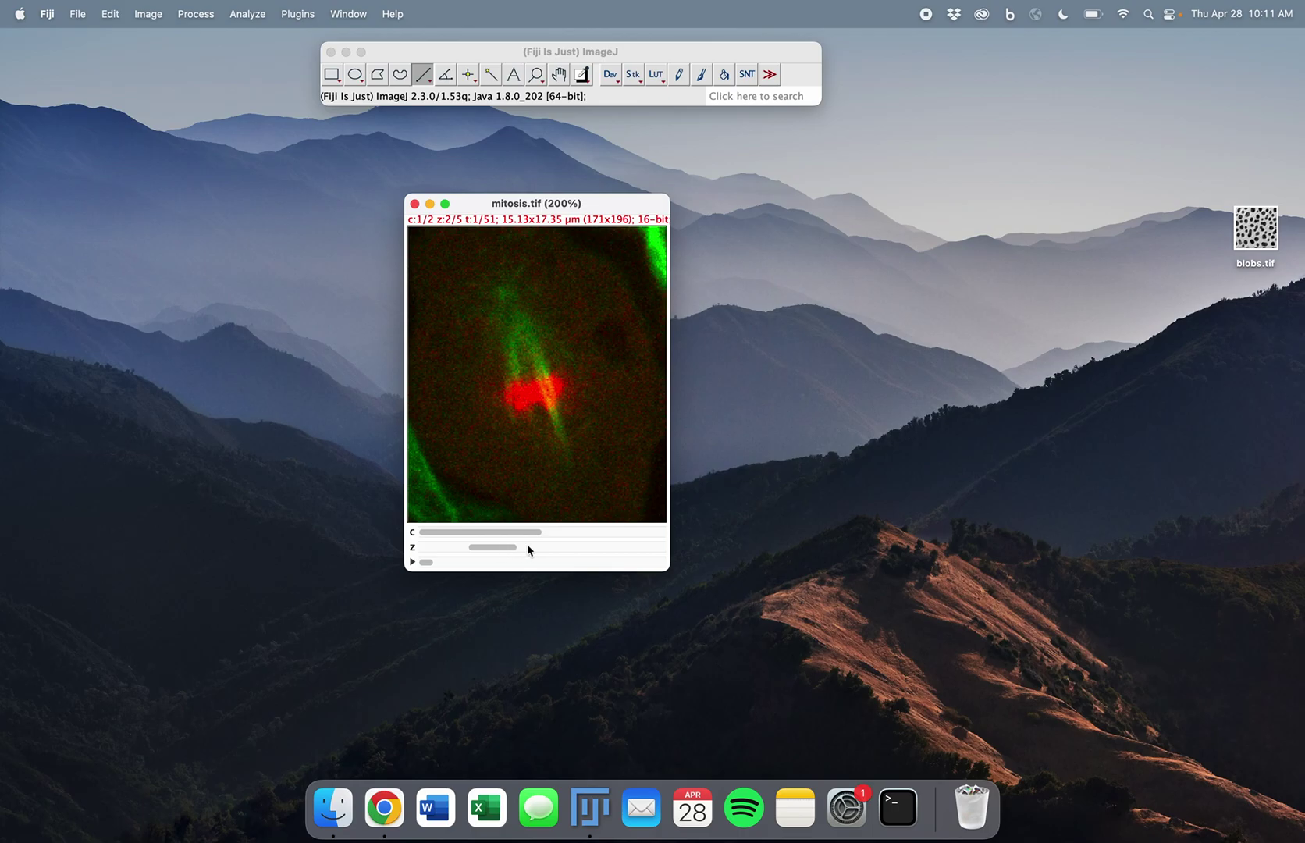
left_click_drag(426, 562, 509, 562)
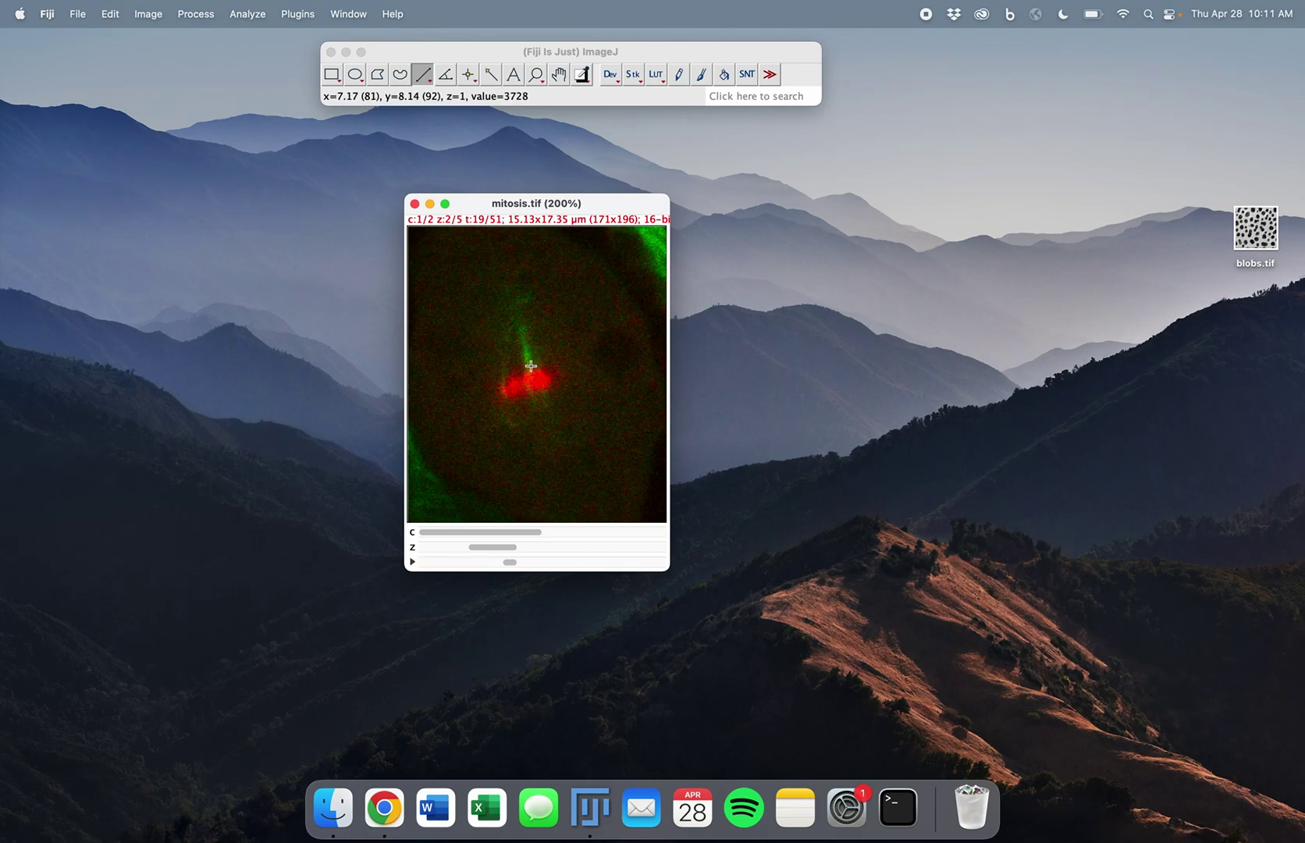
Apply the Magenta lookup table to channel 1 of mitosis.tif, finding the command by searching for "mag"
left_click(736, 100)
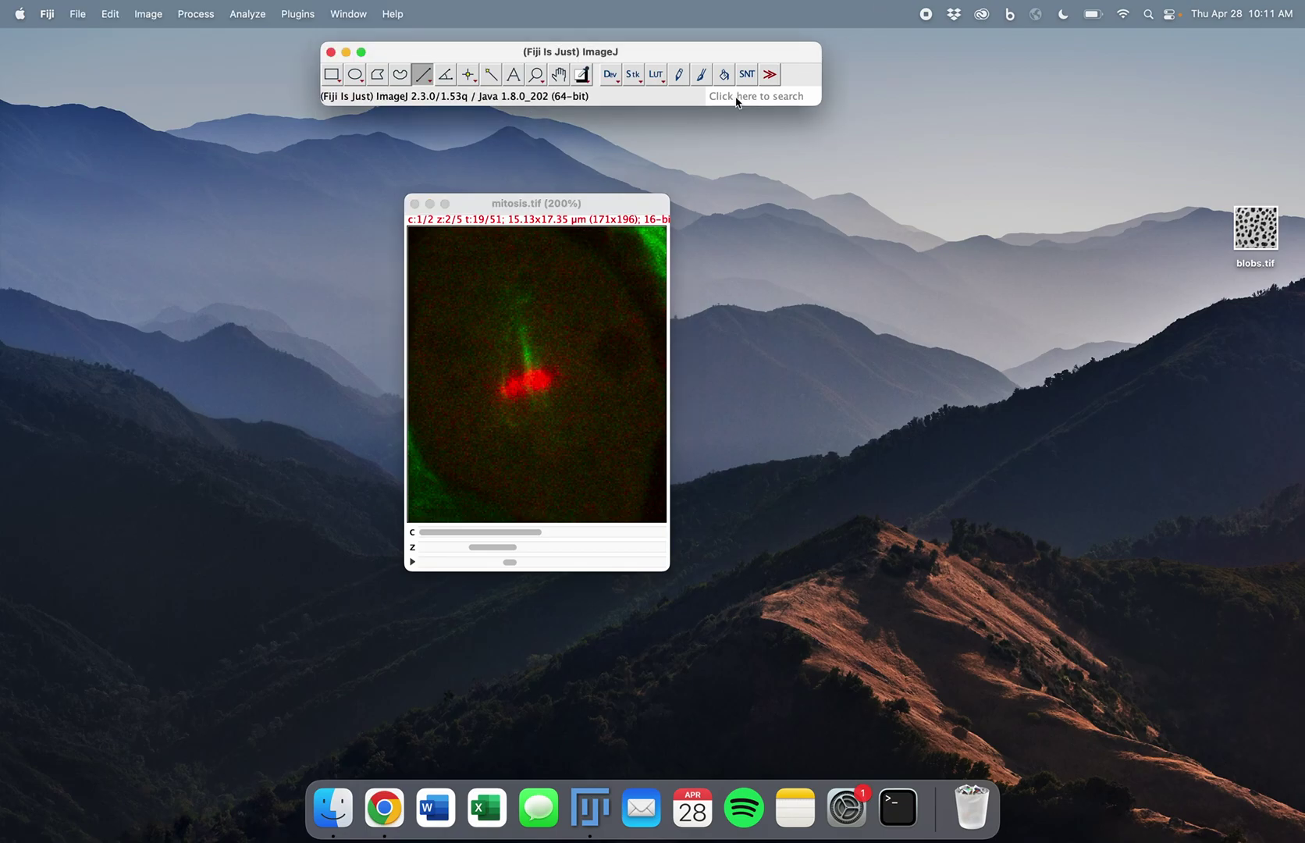
left_click(736, 100)
type("mag")
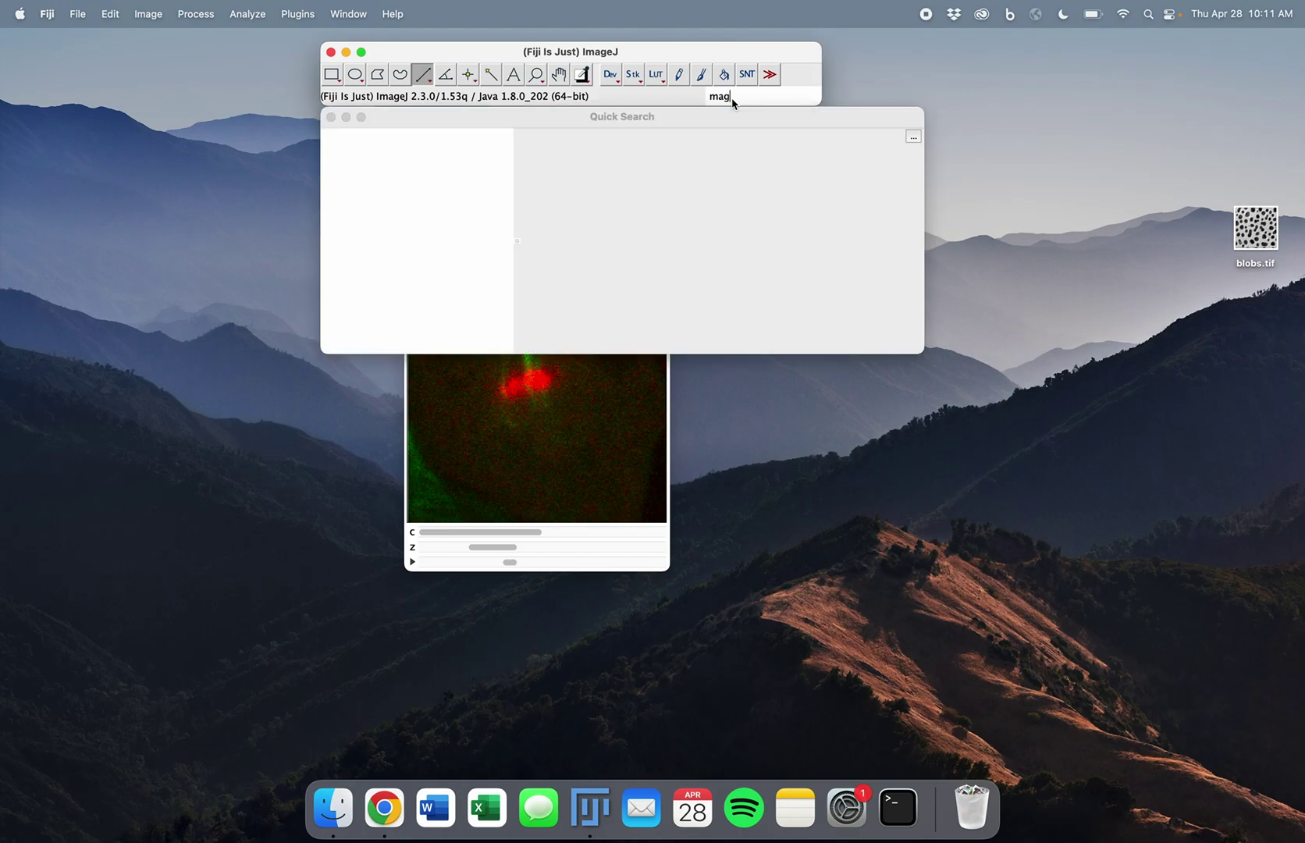
left_click(334, 154)
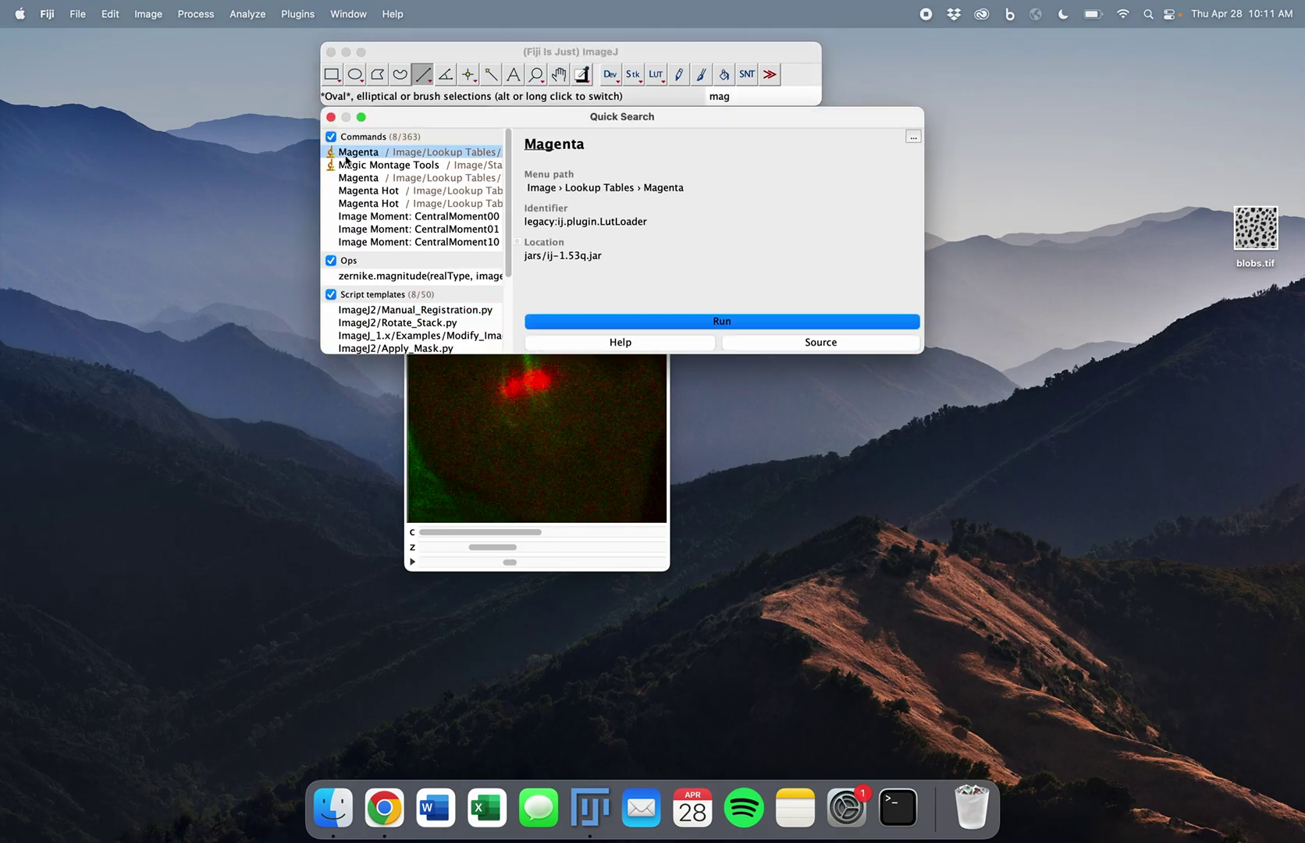
double_click(336, 155)
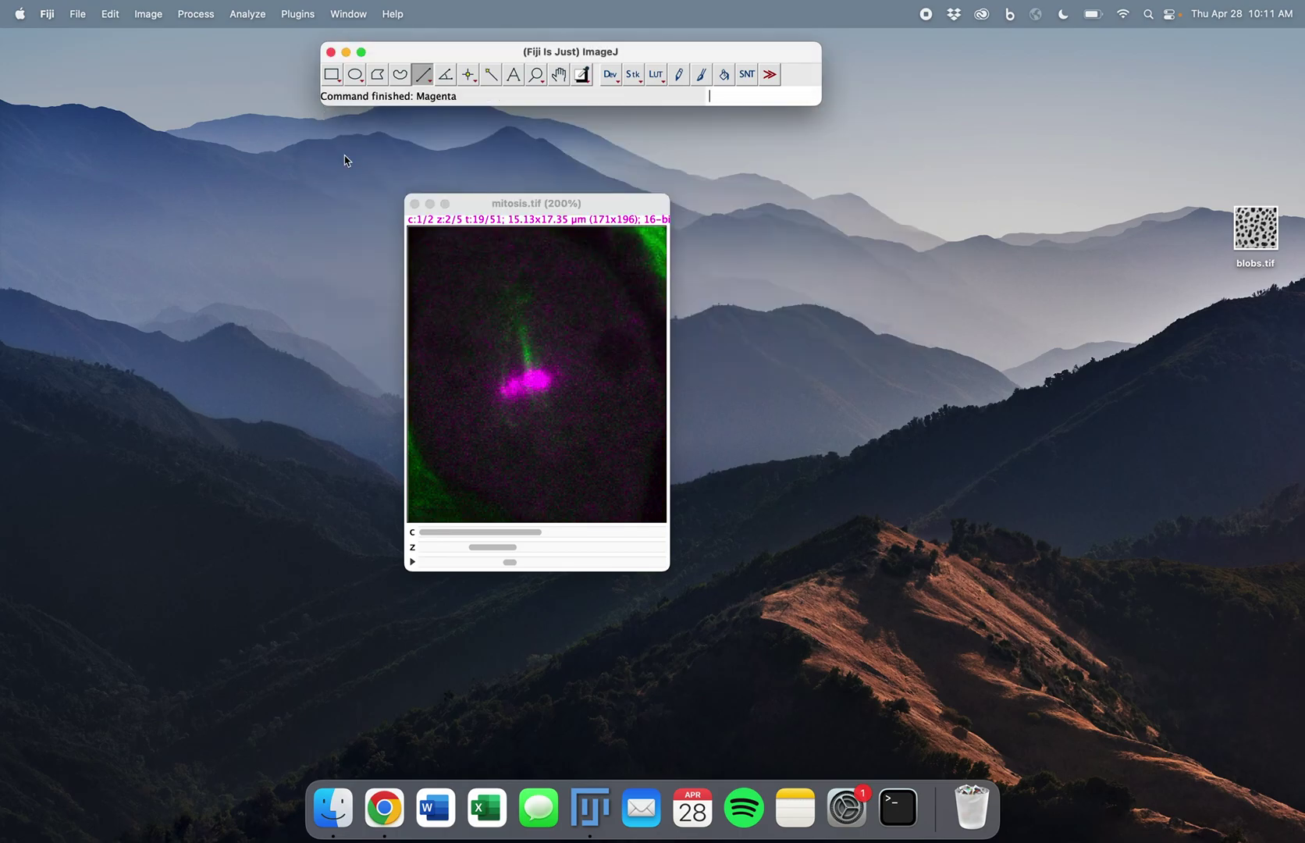
left_click(583, 536)
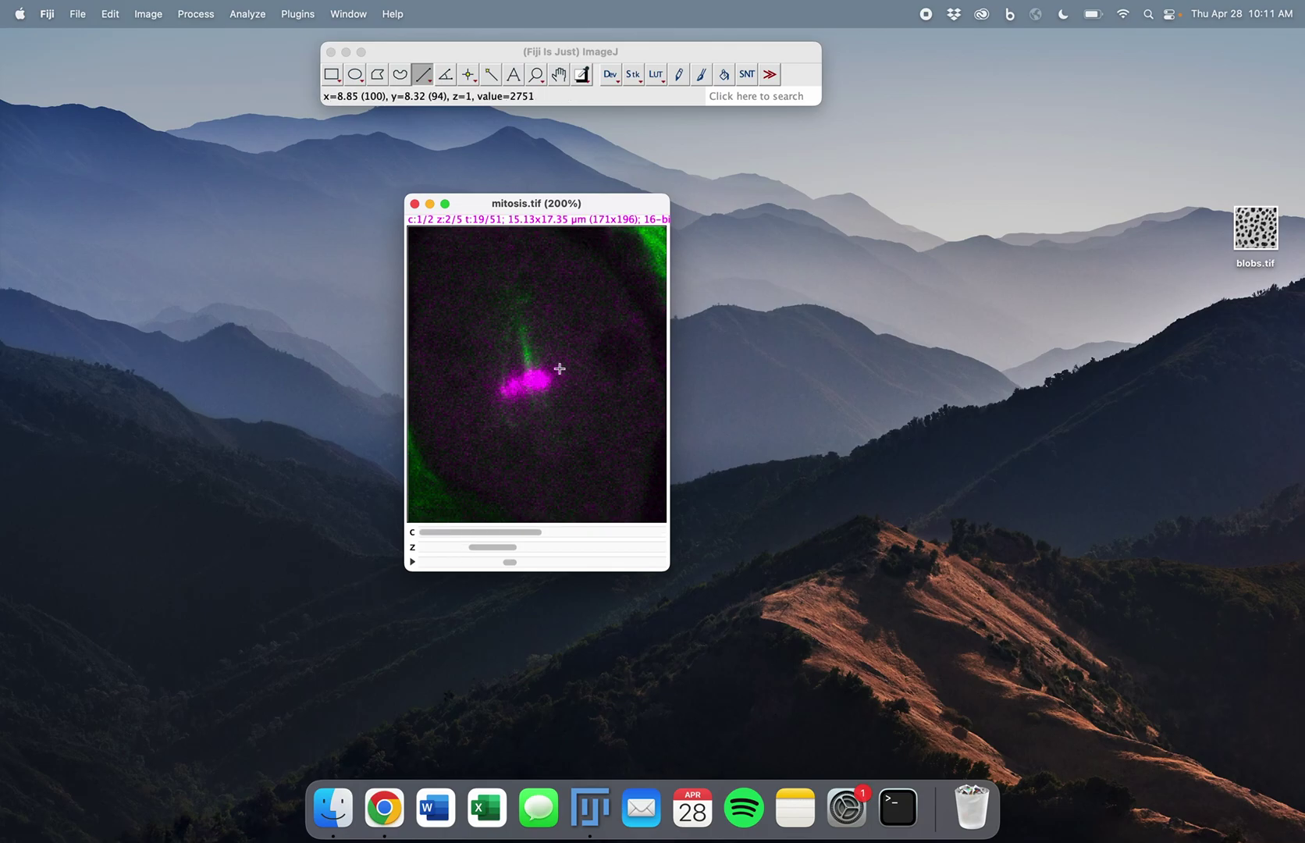
Open the Channels Tool by searching for "channels" and place its window beside mitosis.tif
left_click(737, 99)
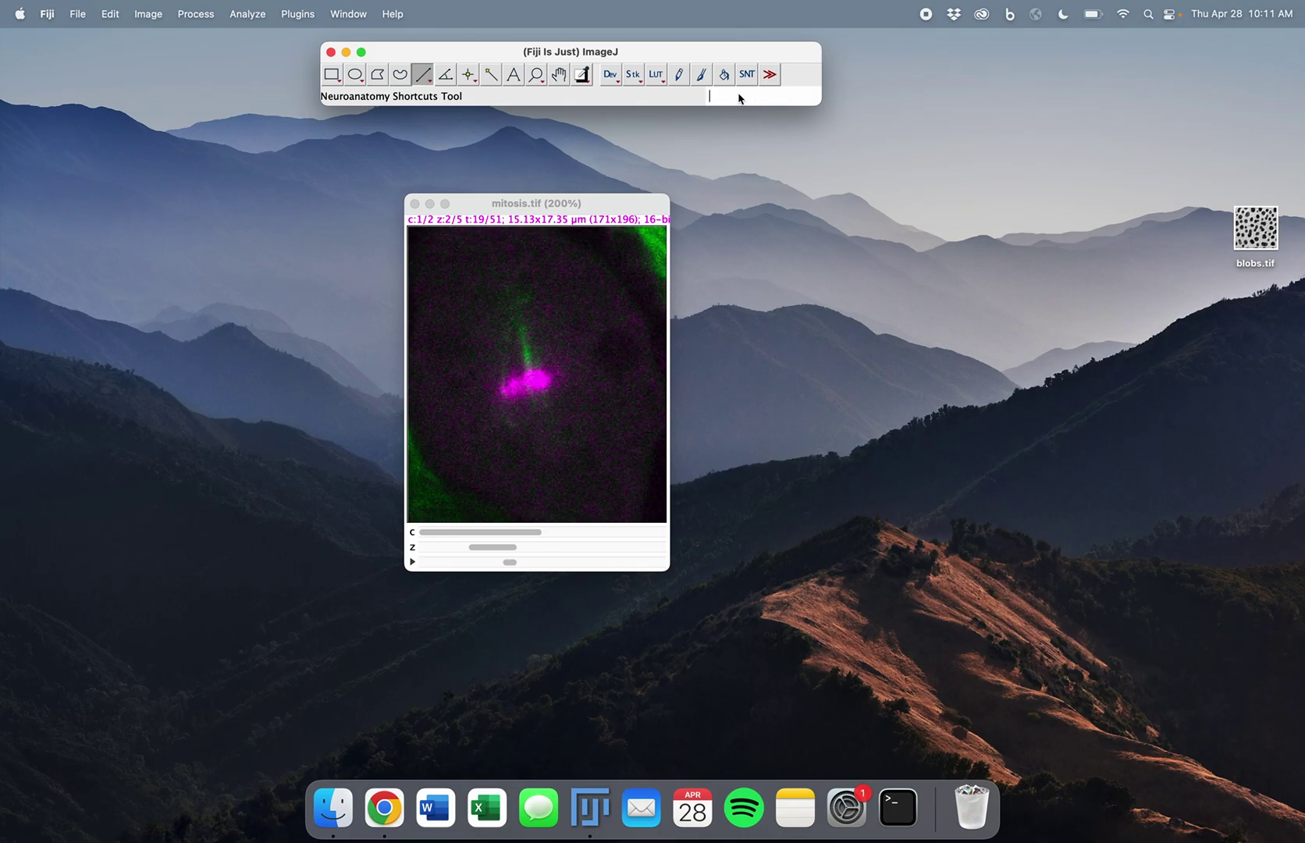
type("chane")
key("BackSpace")
type("n")
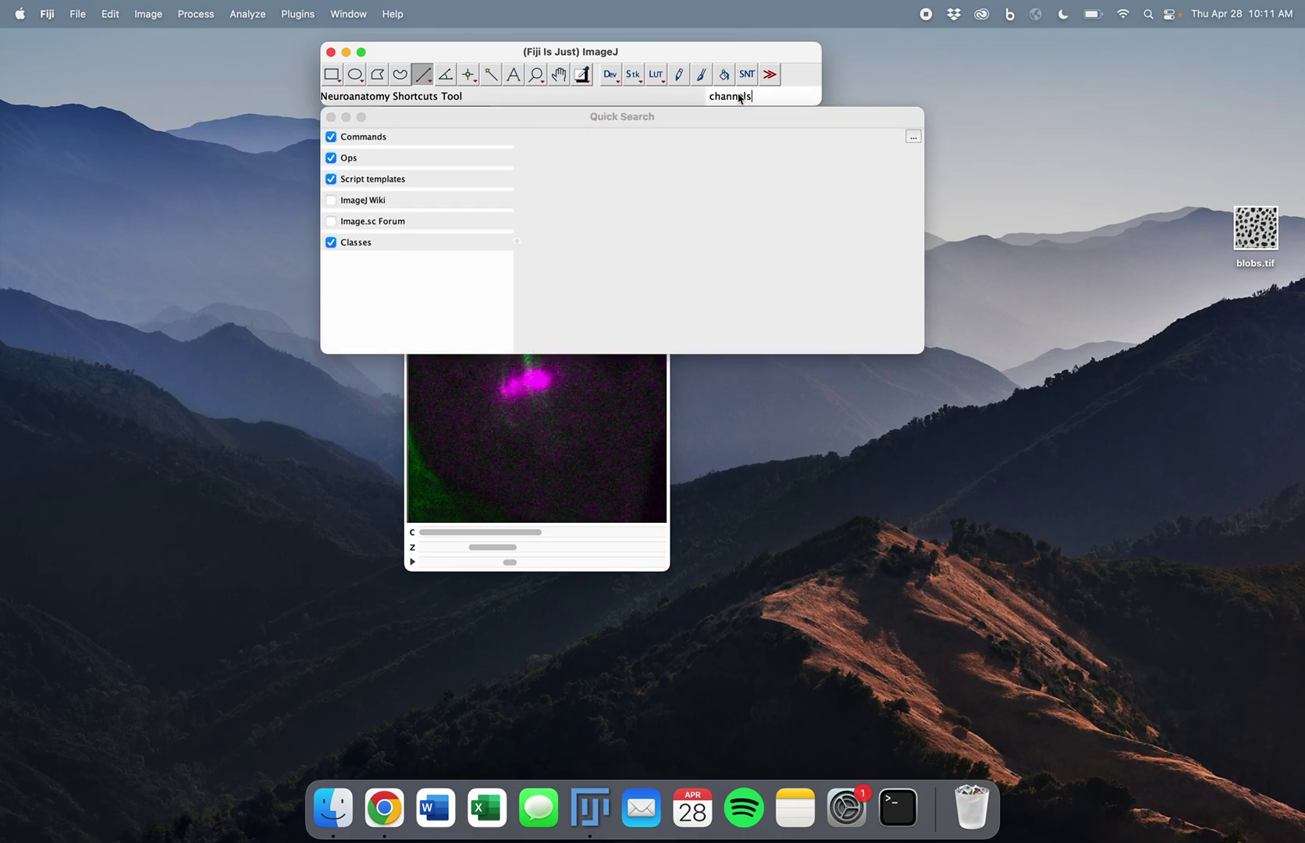
type("els")
double_click(374, 150)
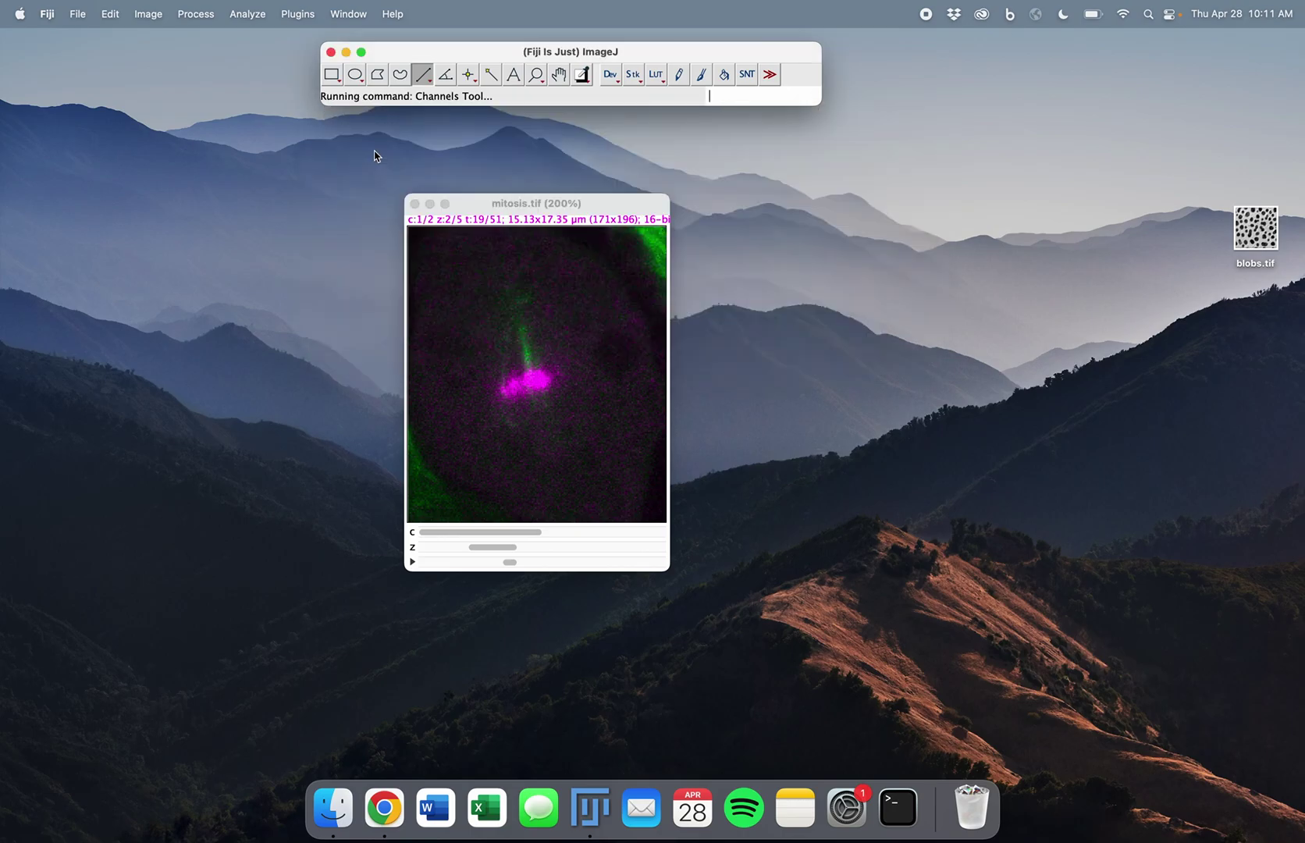
left_click_drag(699, 198, 938, 221)
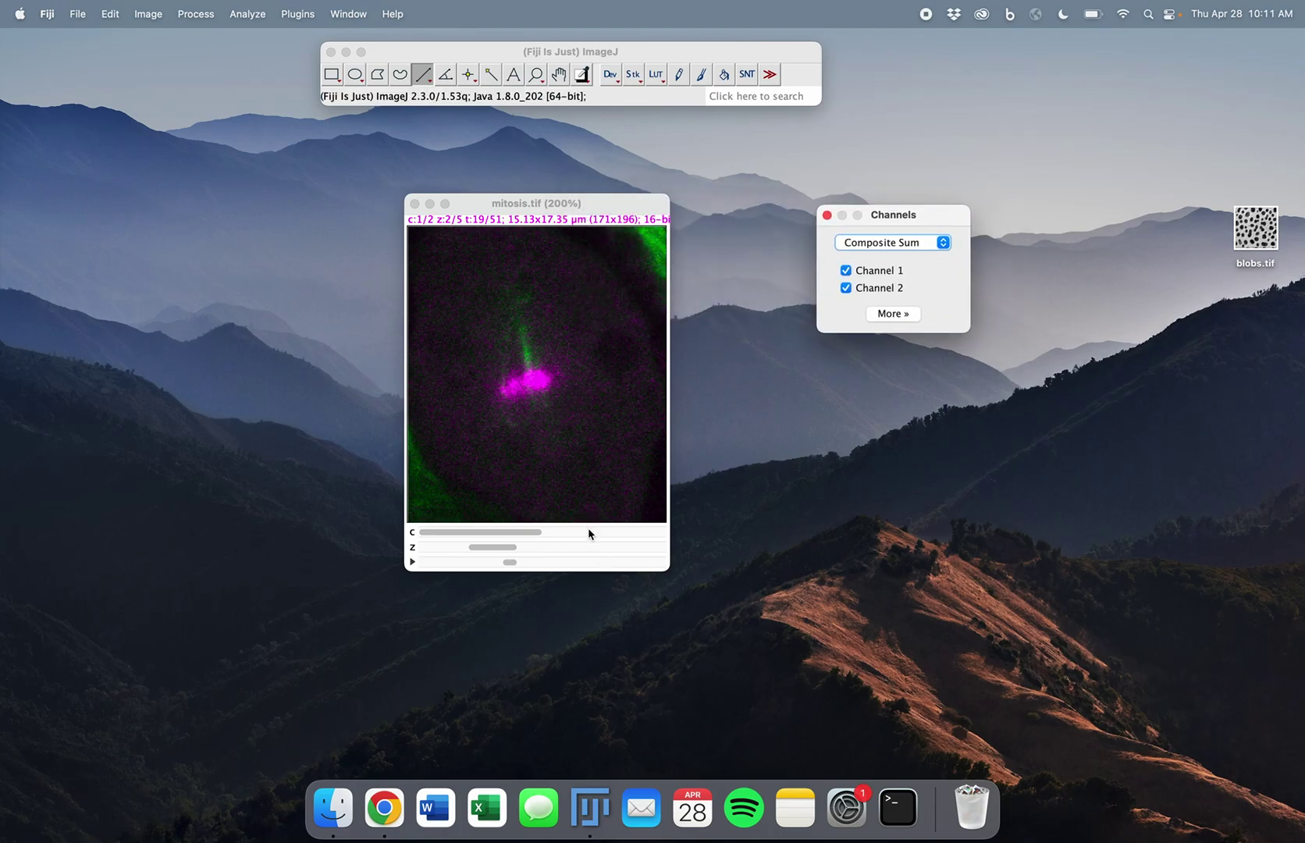
Set the channel display mode to Color and show channel 2 at z slice 3, time frame 25
left_click(906, 248)
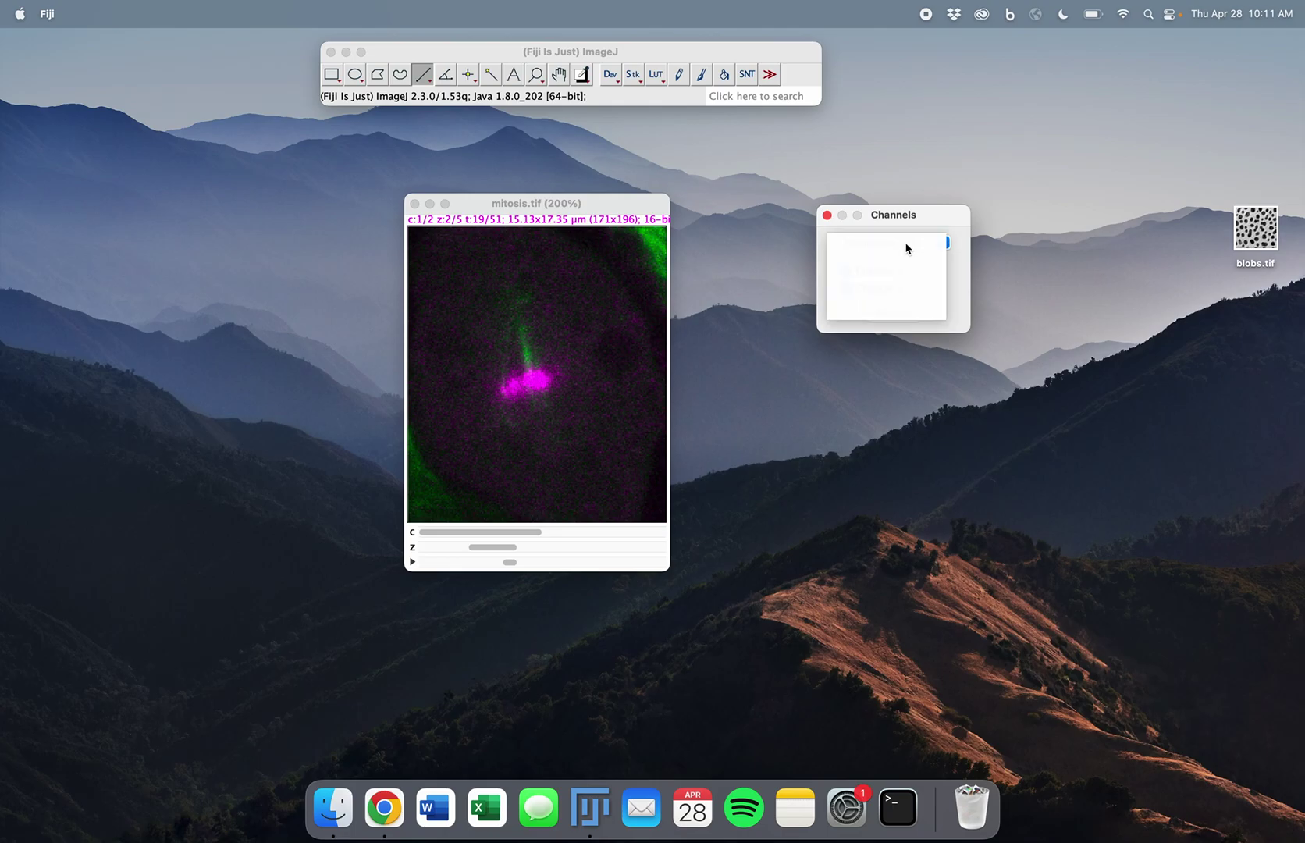
left_click(903, 297)
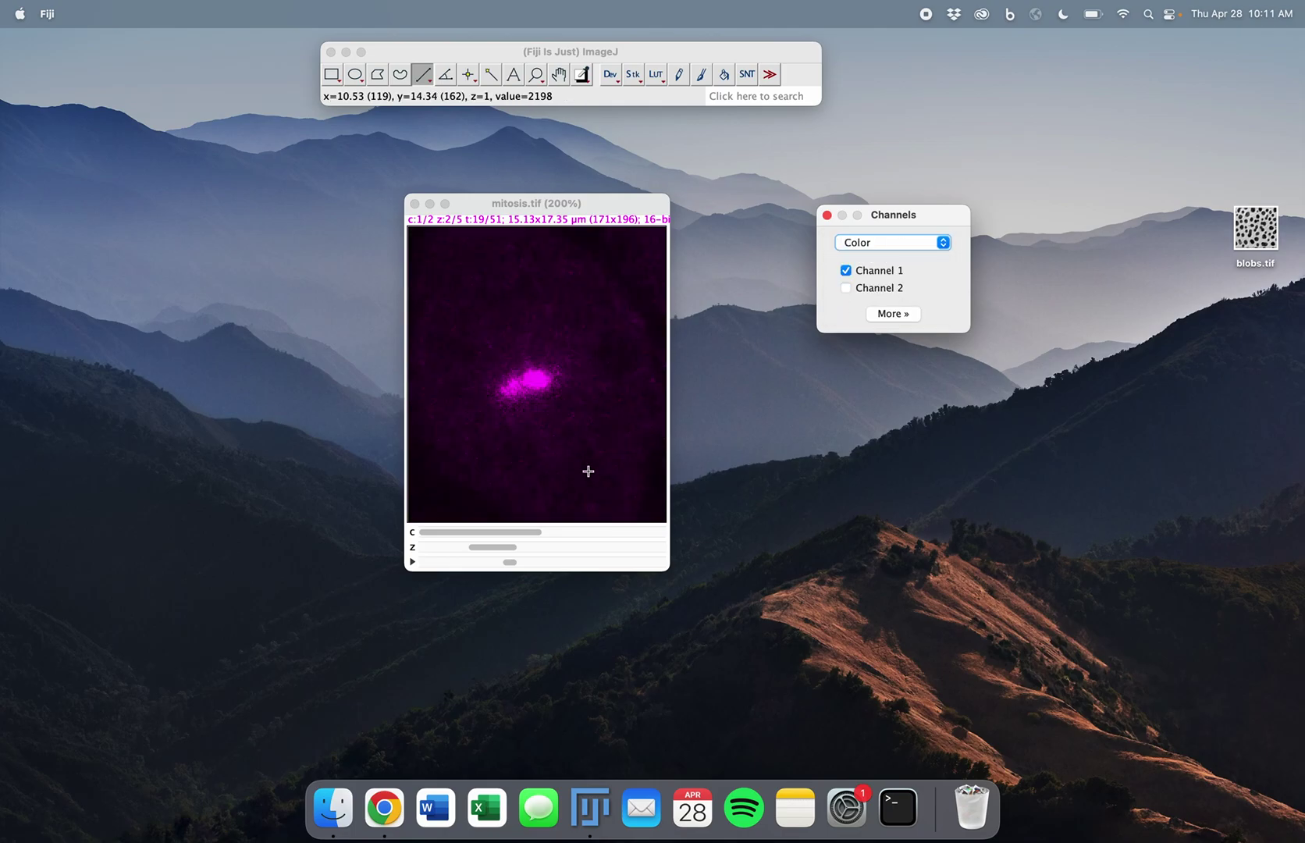
left_click(583, 532)
left_click_drag(492, 551, 539, 562)
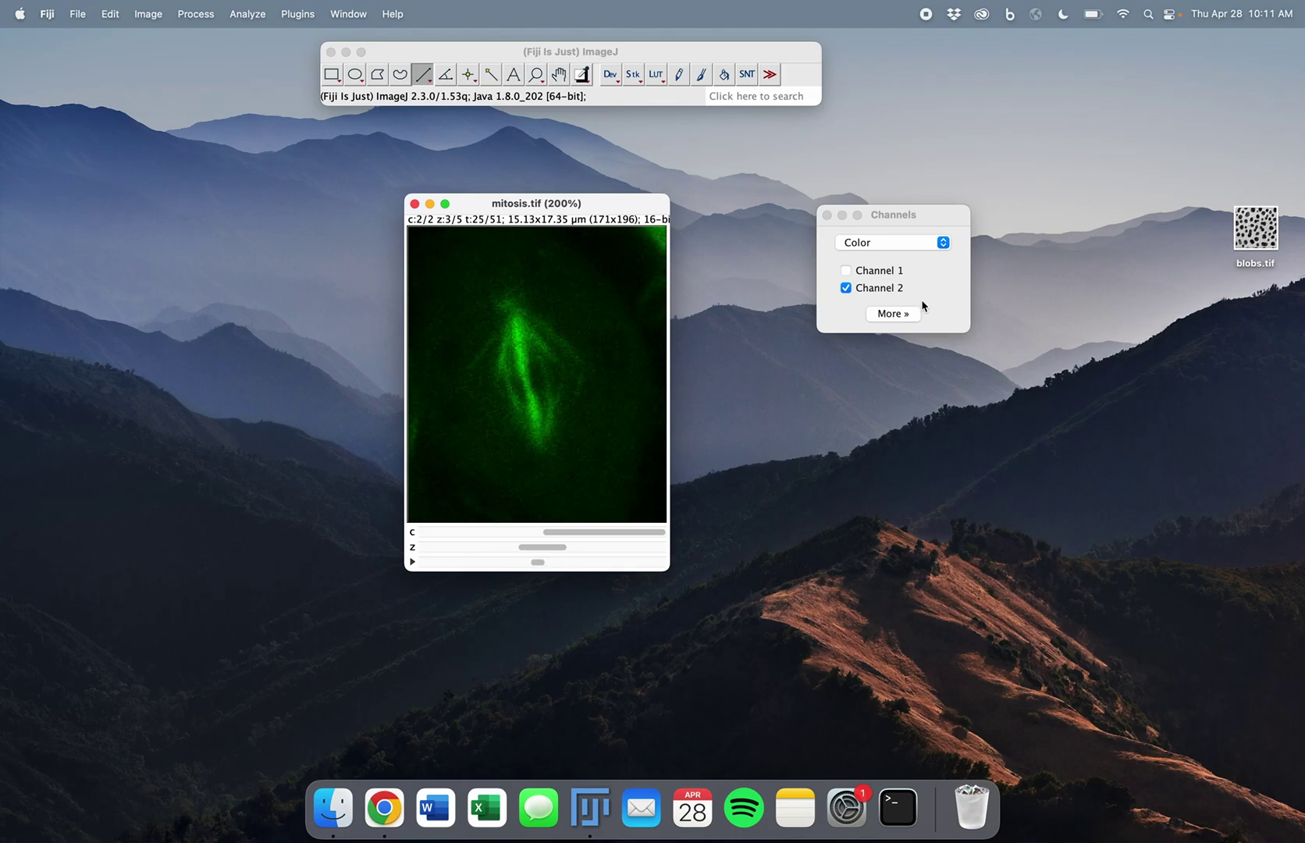
Compare channels 1 and 2 of mitosis.tif by switching the displayed channel between them, ending on channel 2
left_click(845, 270)
left_click(845, 288)
mouse_move(538, 562)
left_mouse_down()
mouse_move(611, 562)
mouse_move(538, 562)
left_mouse_up()
left_click(845, 270)
left_click(845, 288)
Set the channel display mode to Composite Sum and move mitosis.tif to time frame 30
left_click(905, 248)
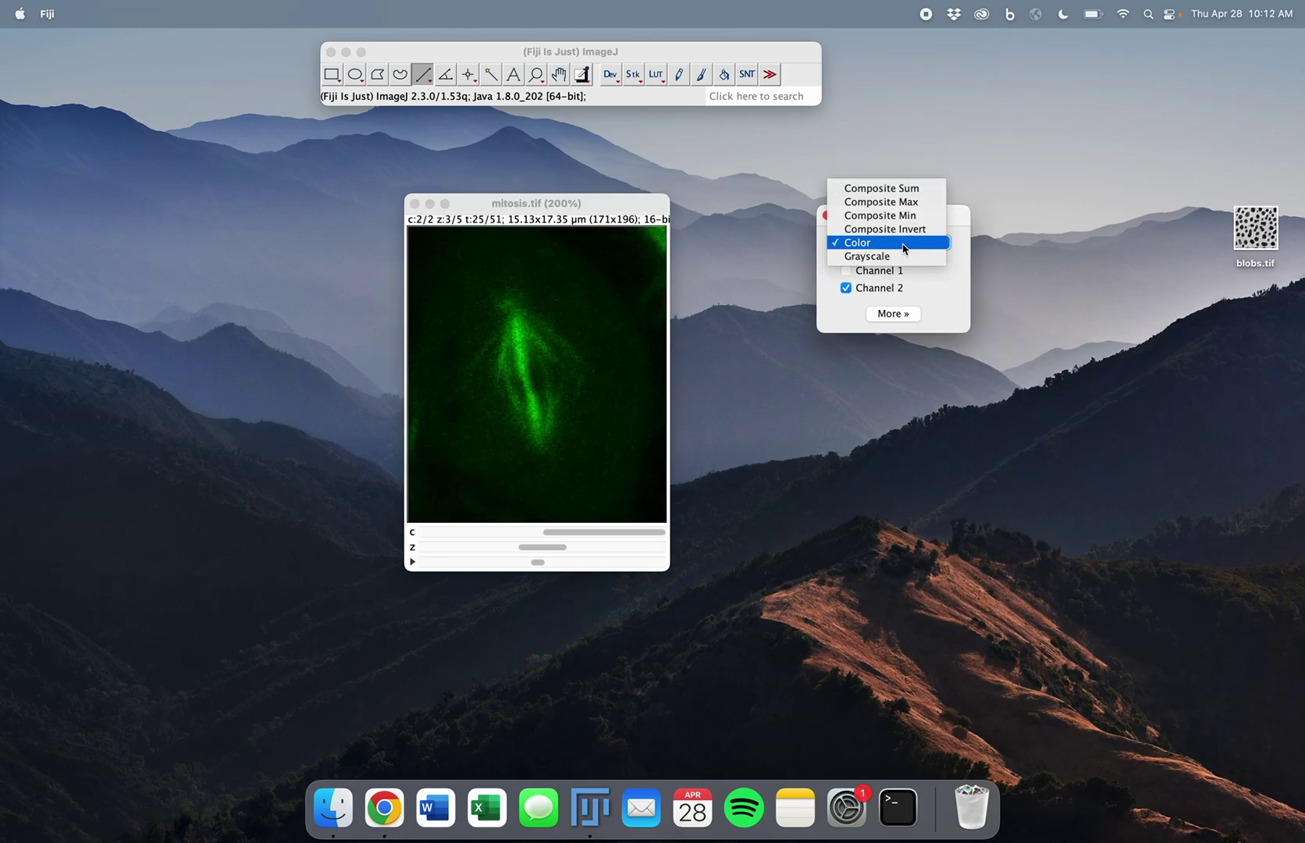
left_click(912, 195)
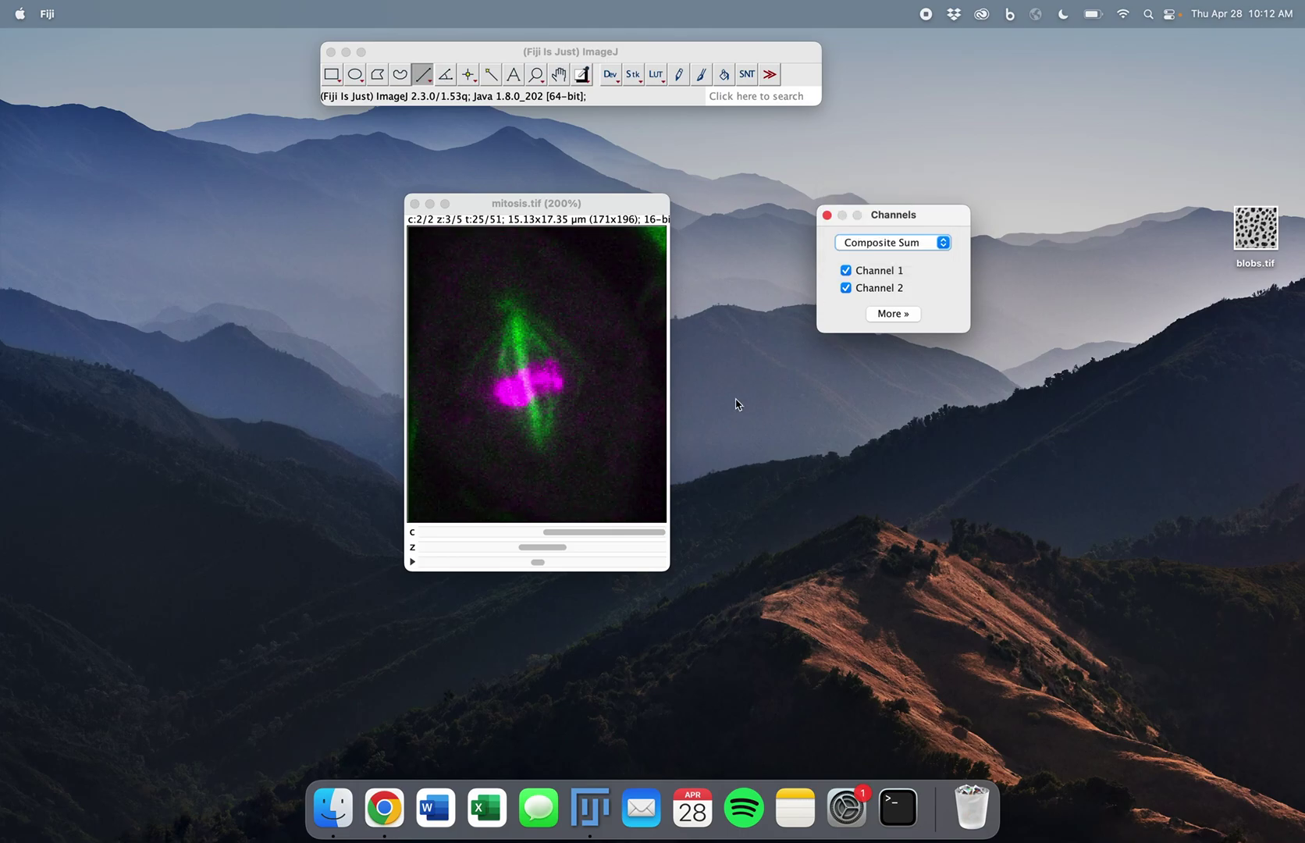
left_click_drag(538, 562, 562, 564)
Display mitosis.tif in Grayscale mode, showing channel 1 at time frame 20
left_click(919, 248)
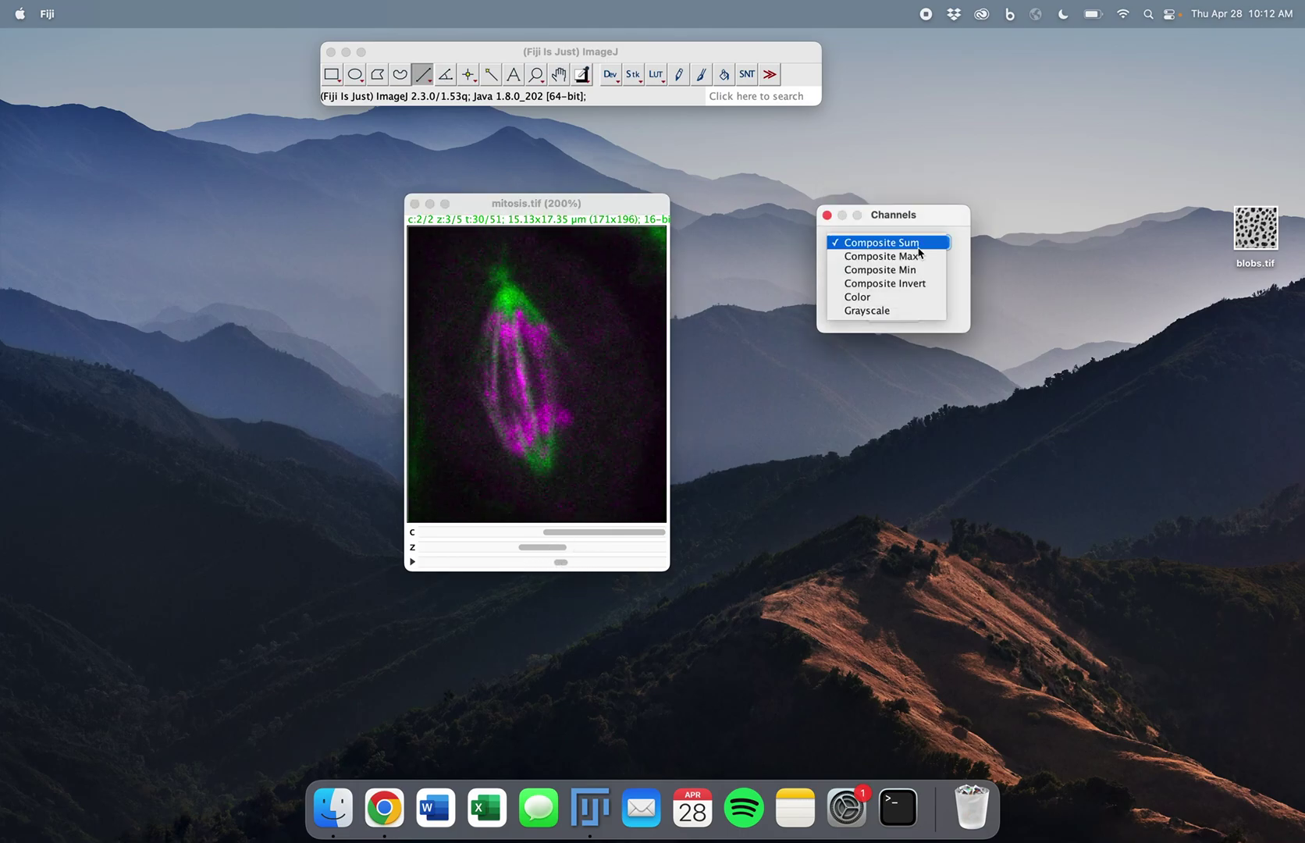
left_click(883, 309)
left_click(560, 558)
left_click_drag(559, 563, 522, 551)
left_click(846, 270)
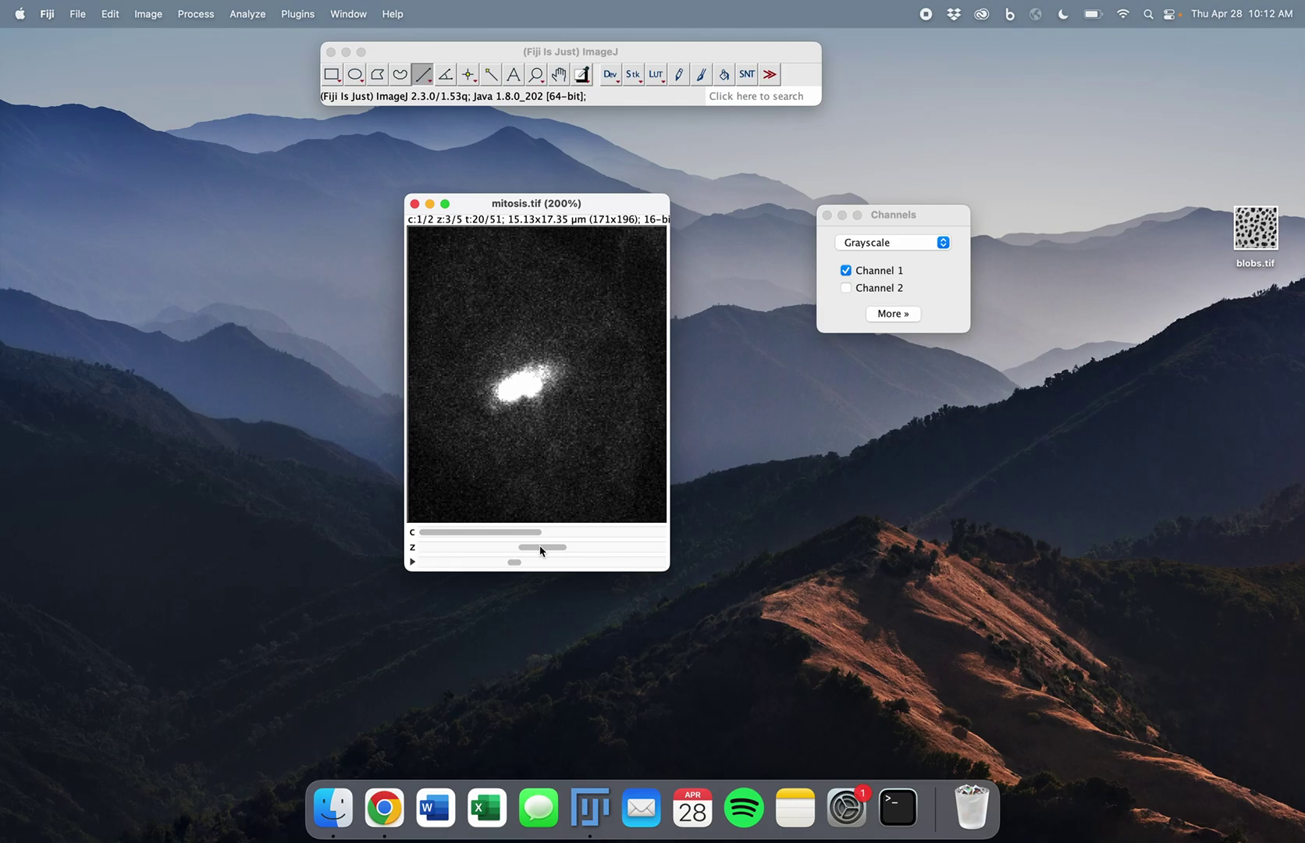
Play the mitosis.tif time series, view its animation options and dismiss them without changes
left_click(413, 562)
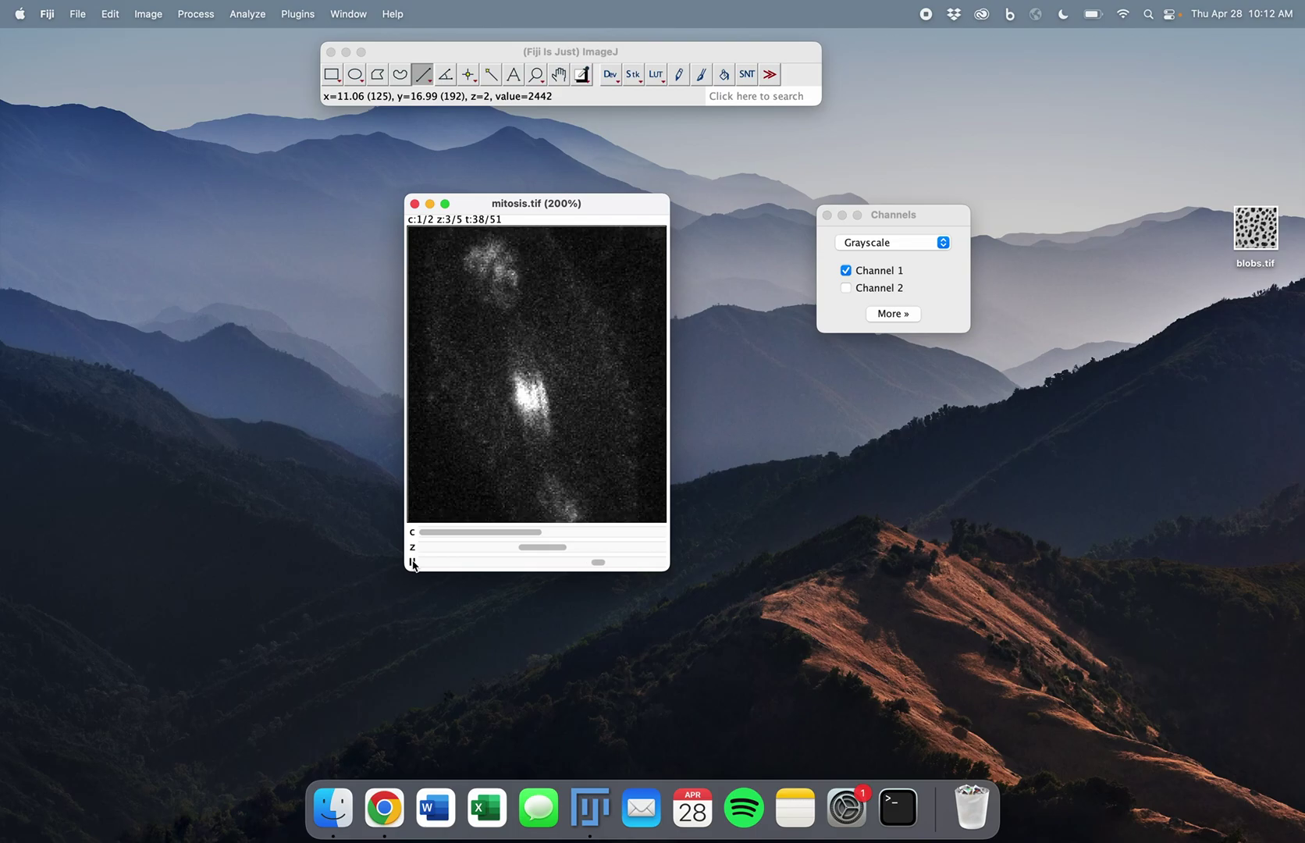
right_click(413, 562)
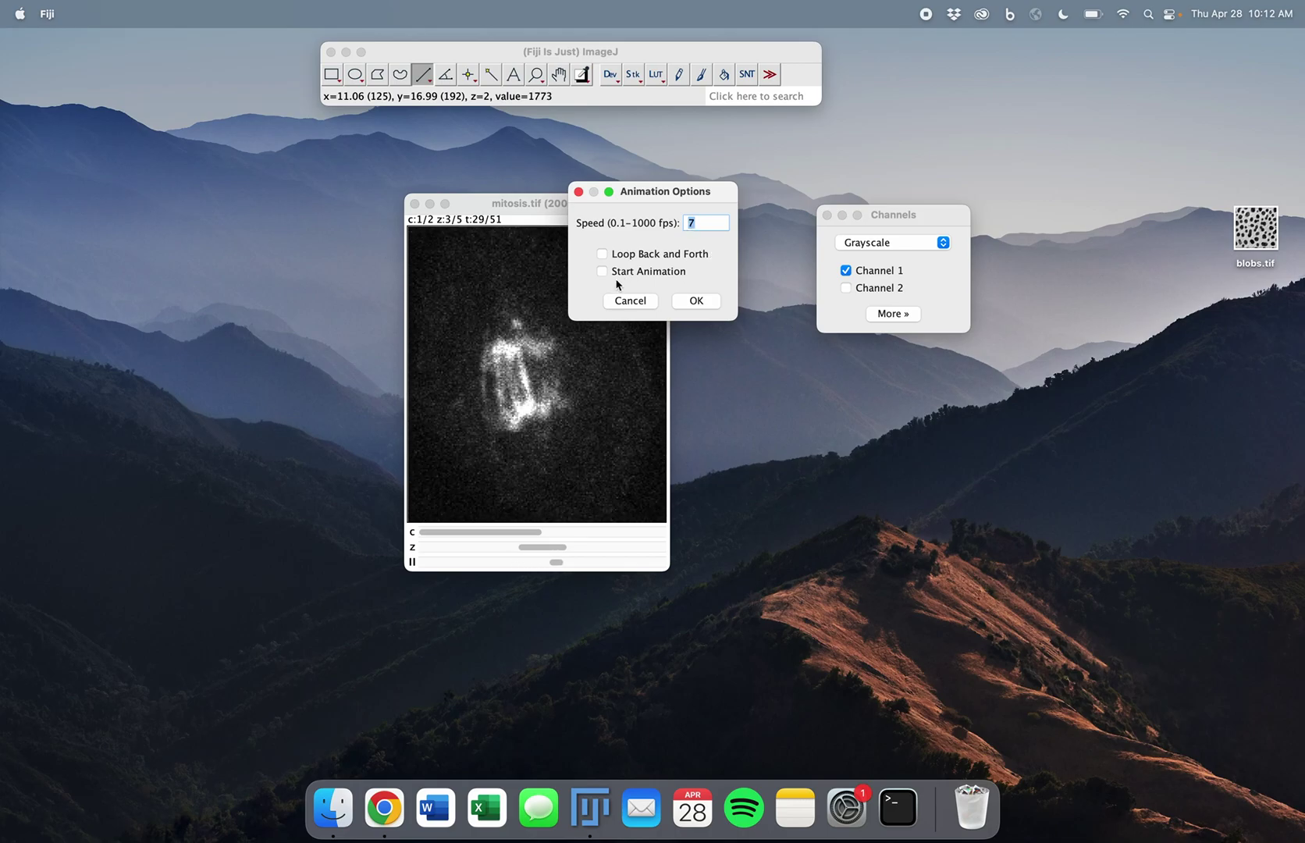
left_click(578, 192)
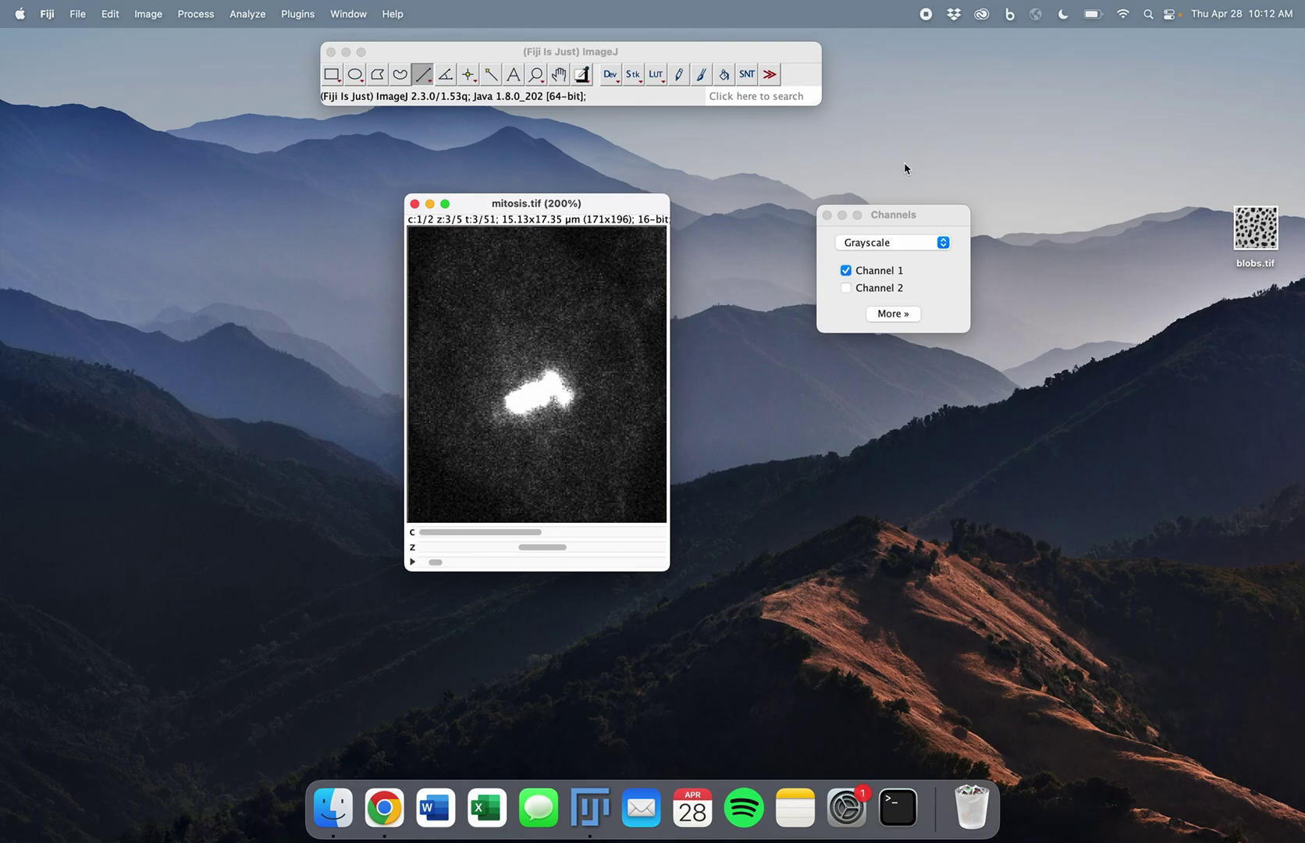
Close the Channels window and examine the dimensions and pixel size of mitosis.tif in its Properties, found by searching for "propert"
left_click(826, 214)
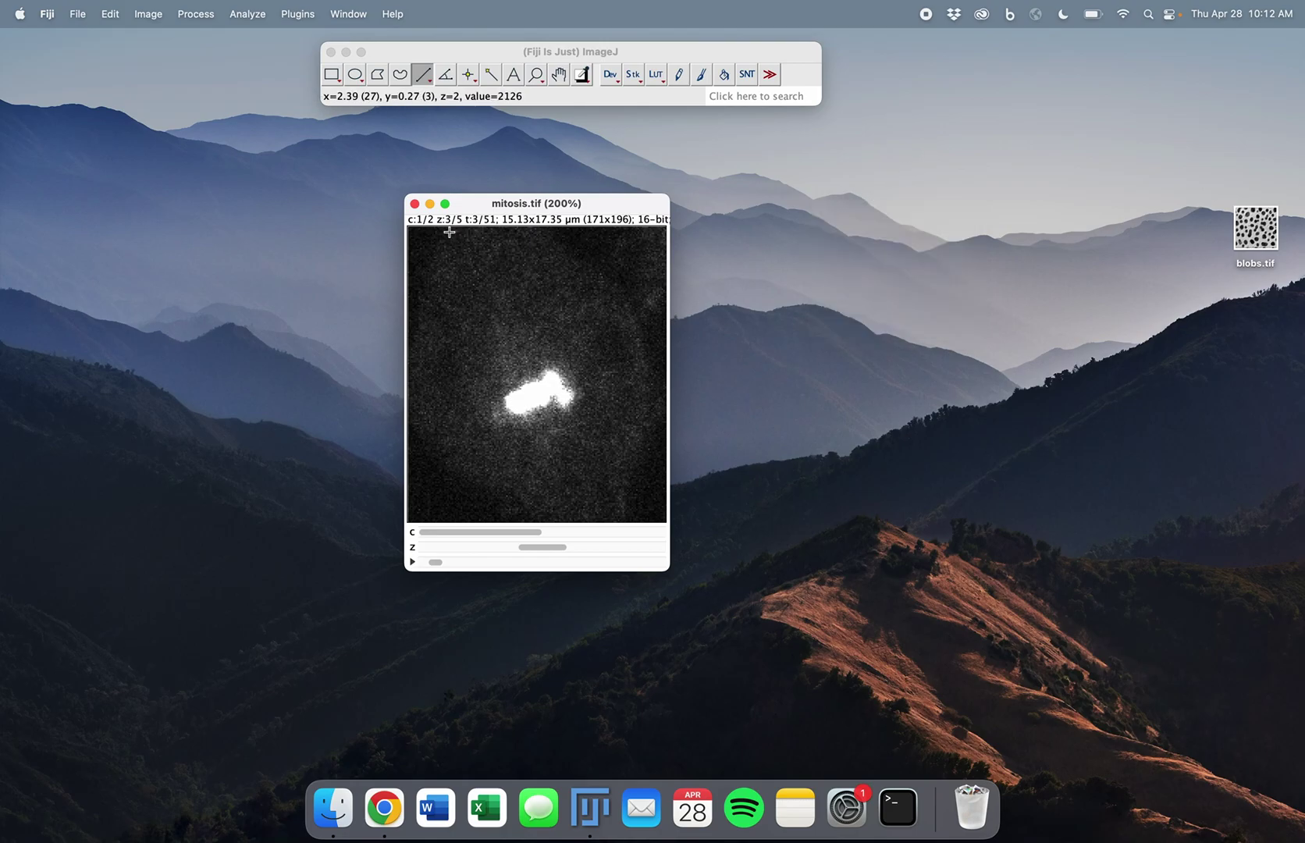
left_click(746, 102)
left_click(746, 102)
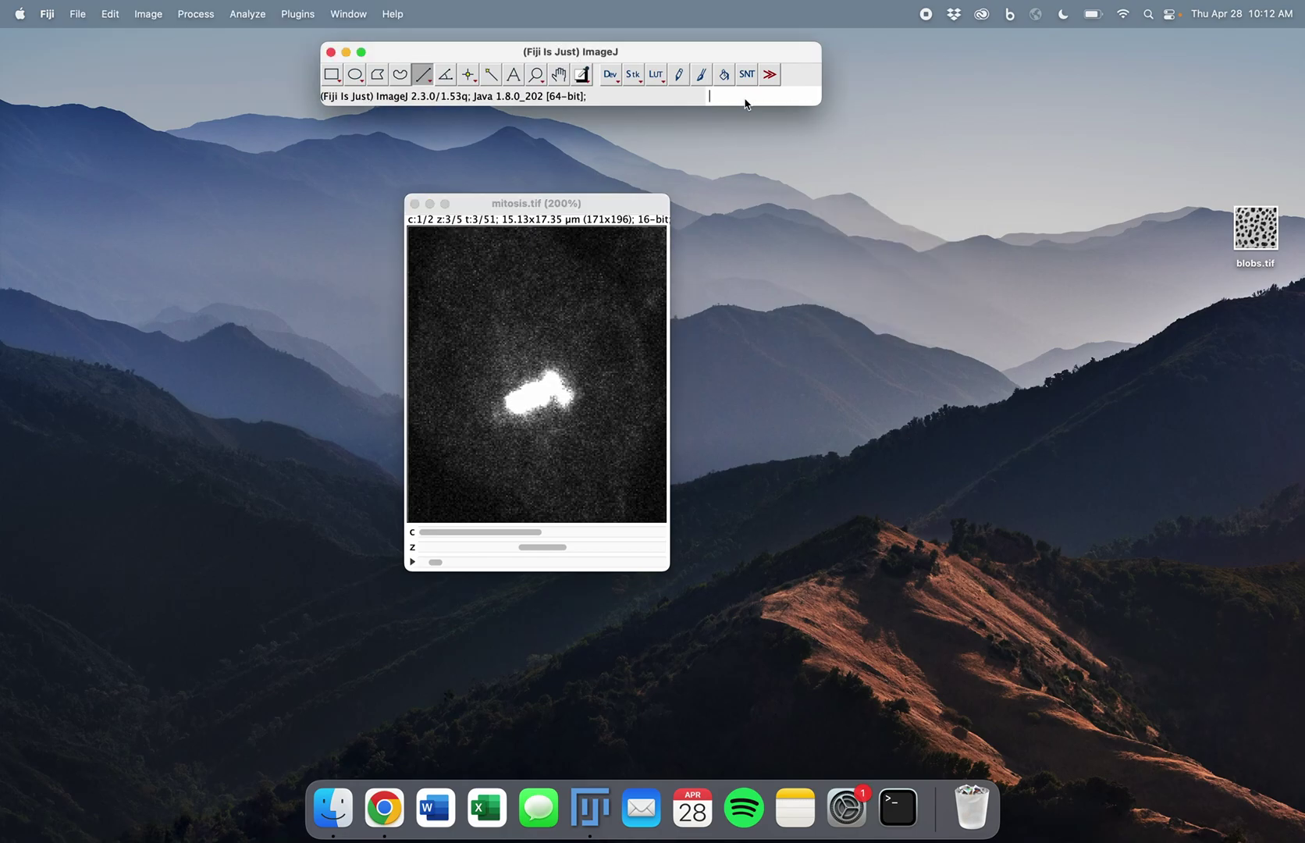
type("propert")
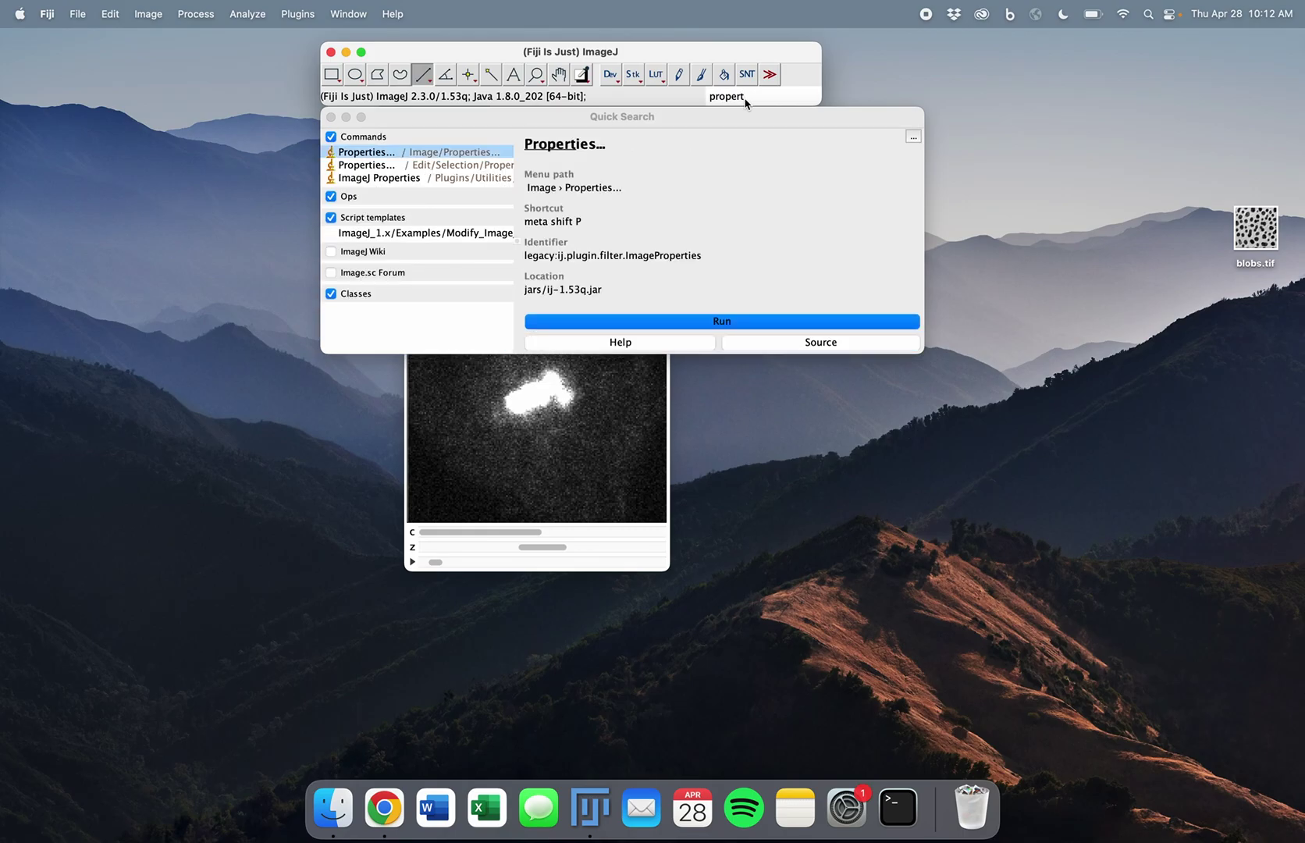
key("Return")
left_click_drag(734, 152, 963, 189)
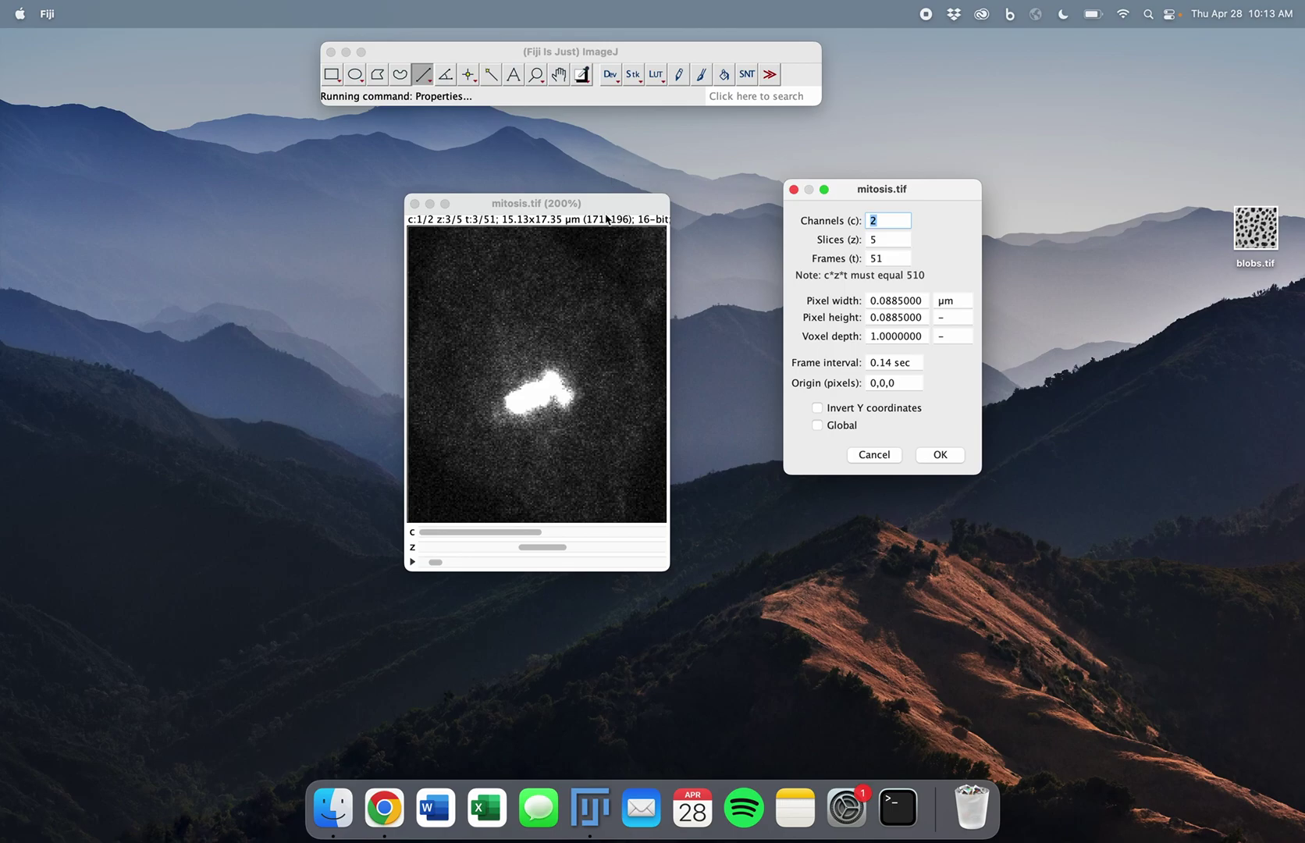
left_click_drag(610, 208, 618, 169)
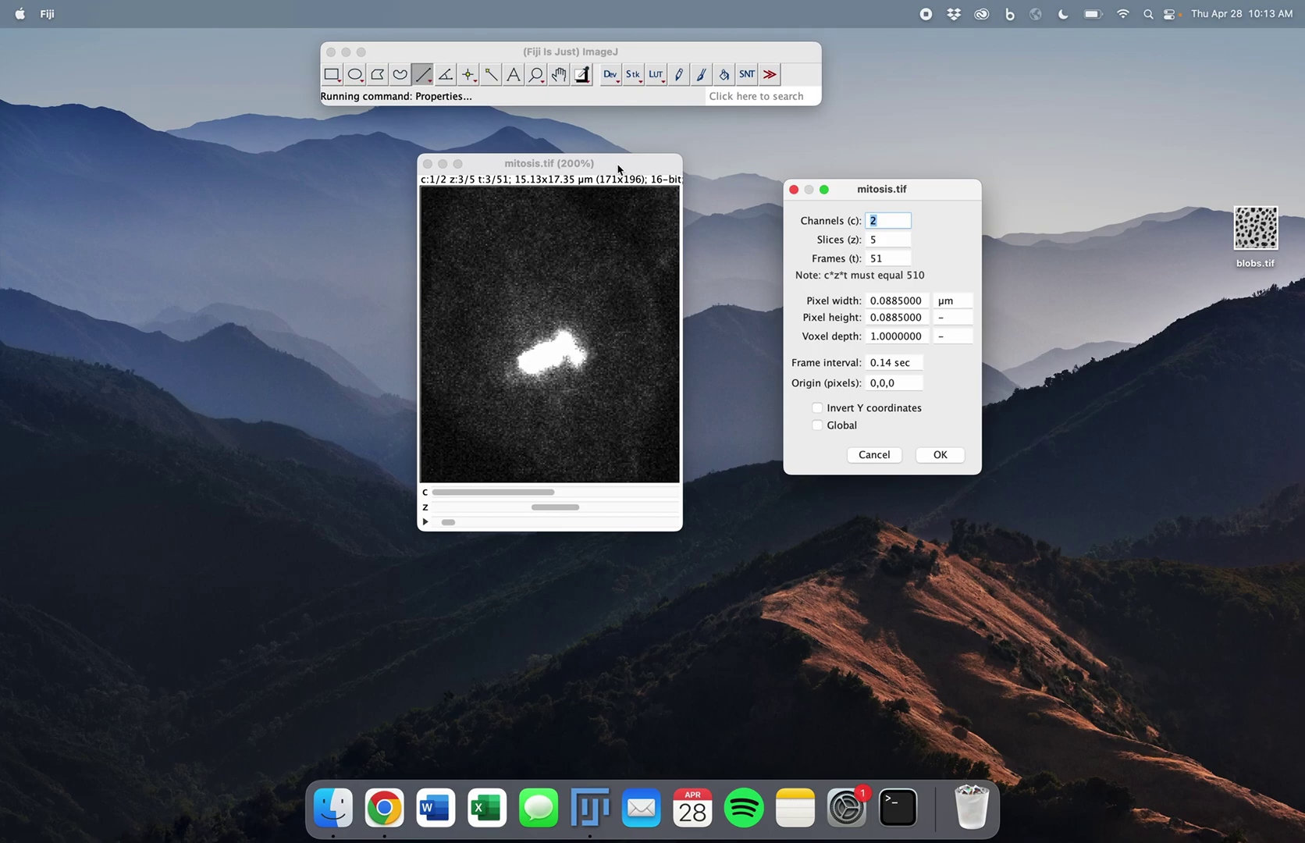
left_click_drag(606, 159, 624, 192)
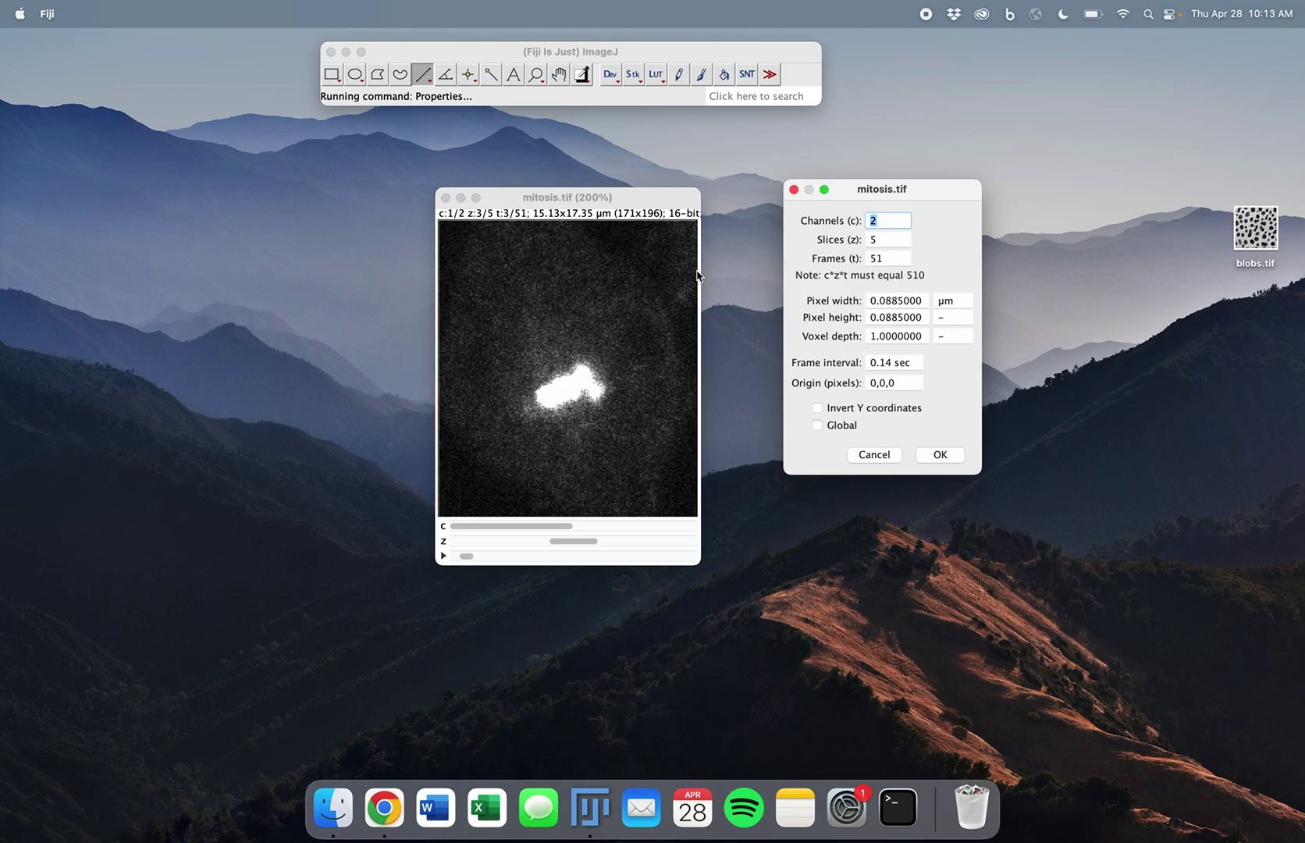
left_click(793, 190)
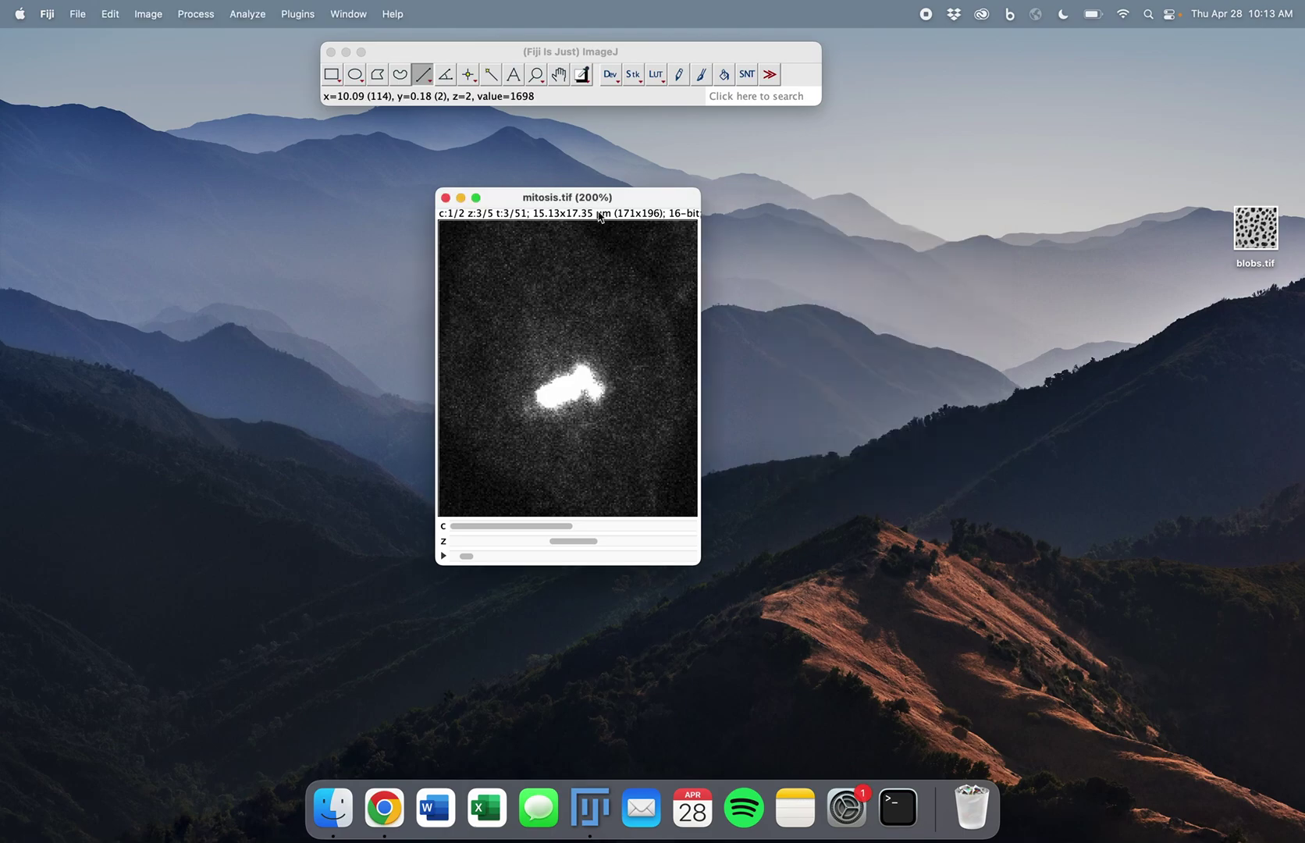
Close mitosis.tif and advance the slides in Chrome to 2D Visualization: Brightness & Contrast
left_click(446, 200)
key("super+Tab")
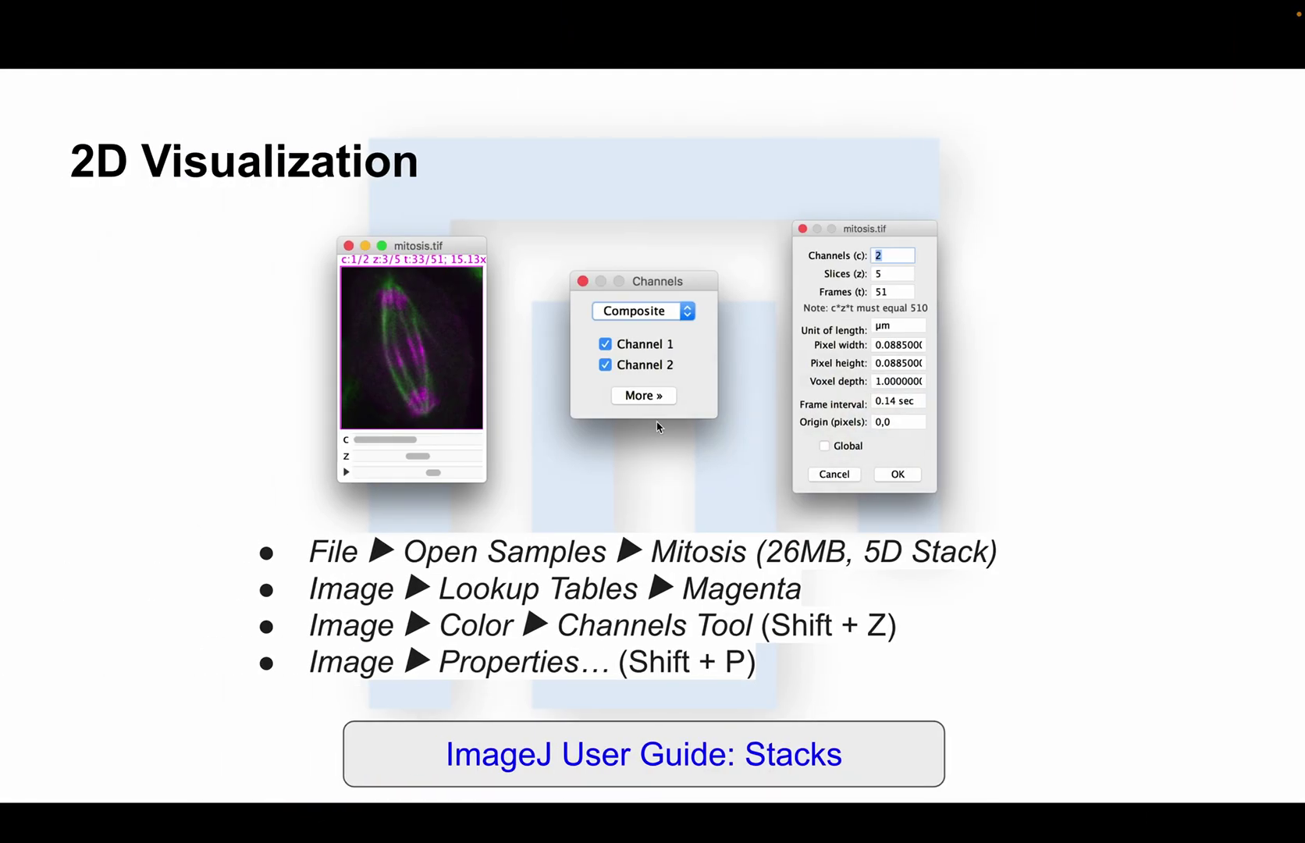
key("Right")
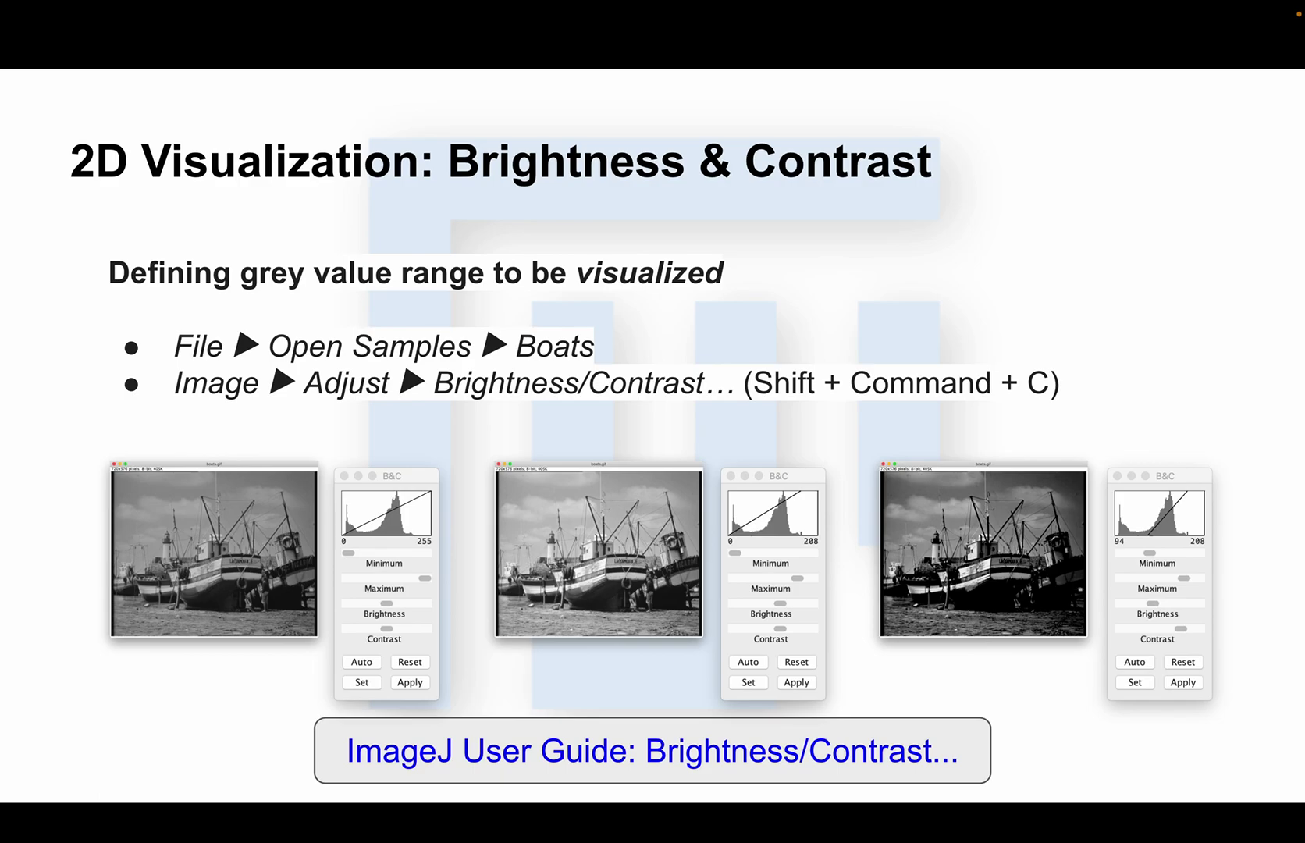
Switch to Fiji and open the Boats sample image by searching for "boats"
key("super+Tab")
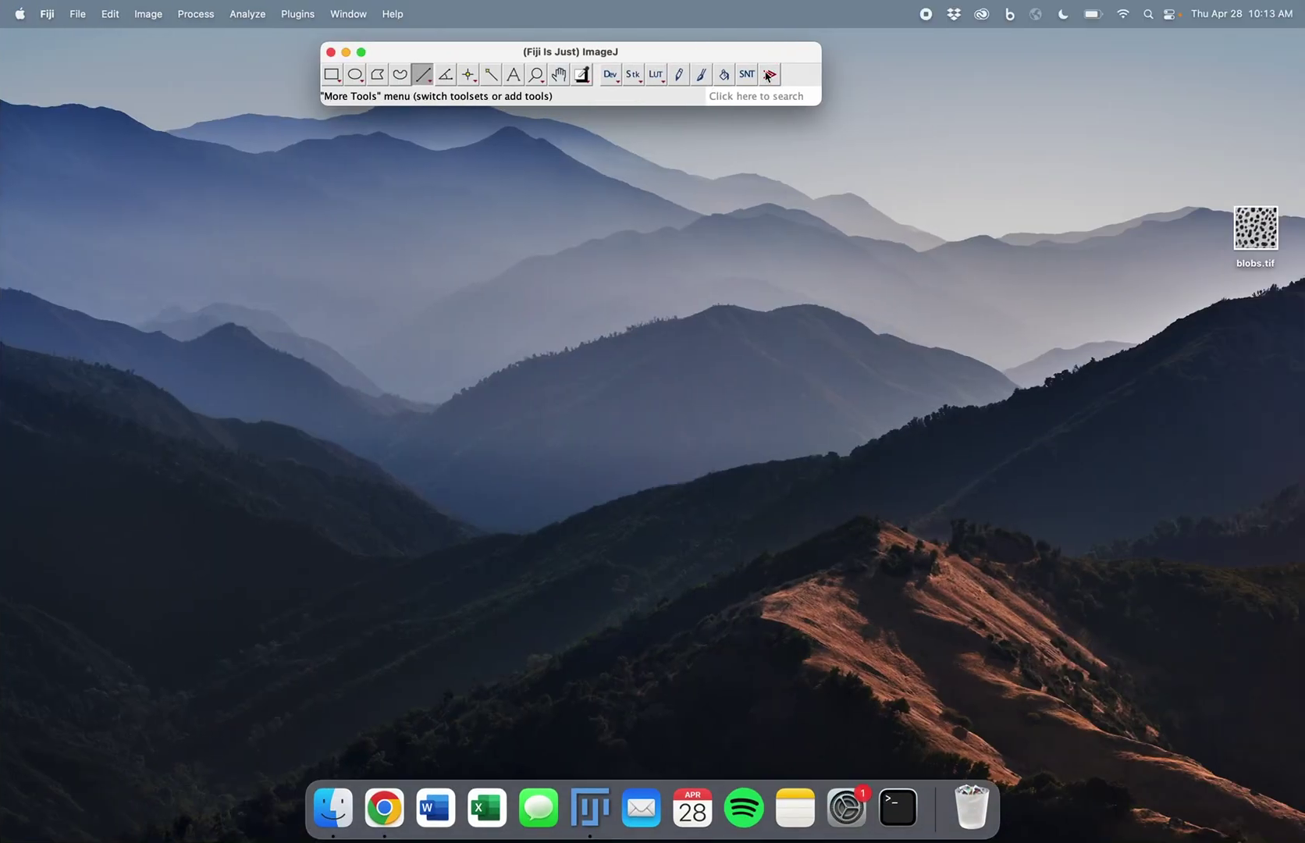
left_click(745, 93)
type("boats")
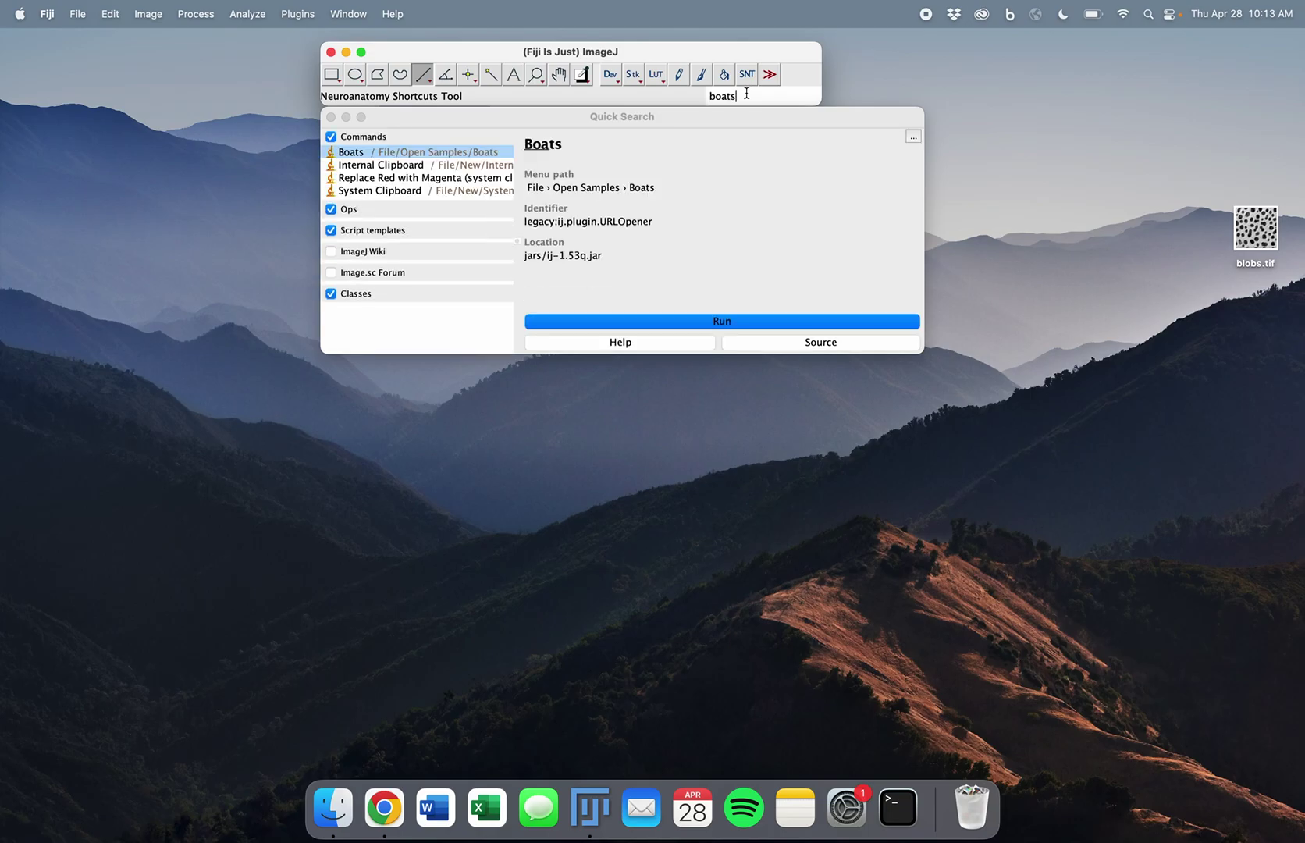
double_click(352, 155)
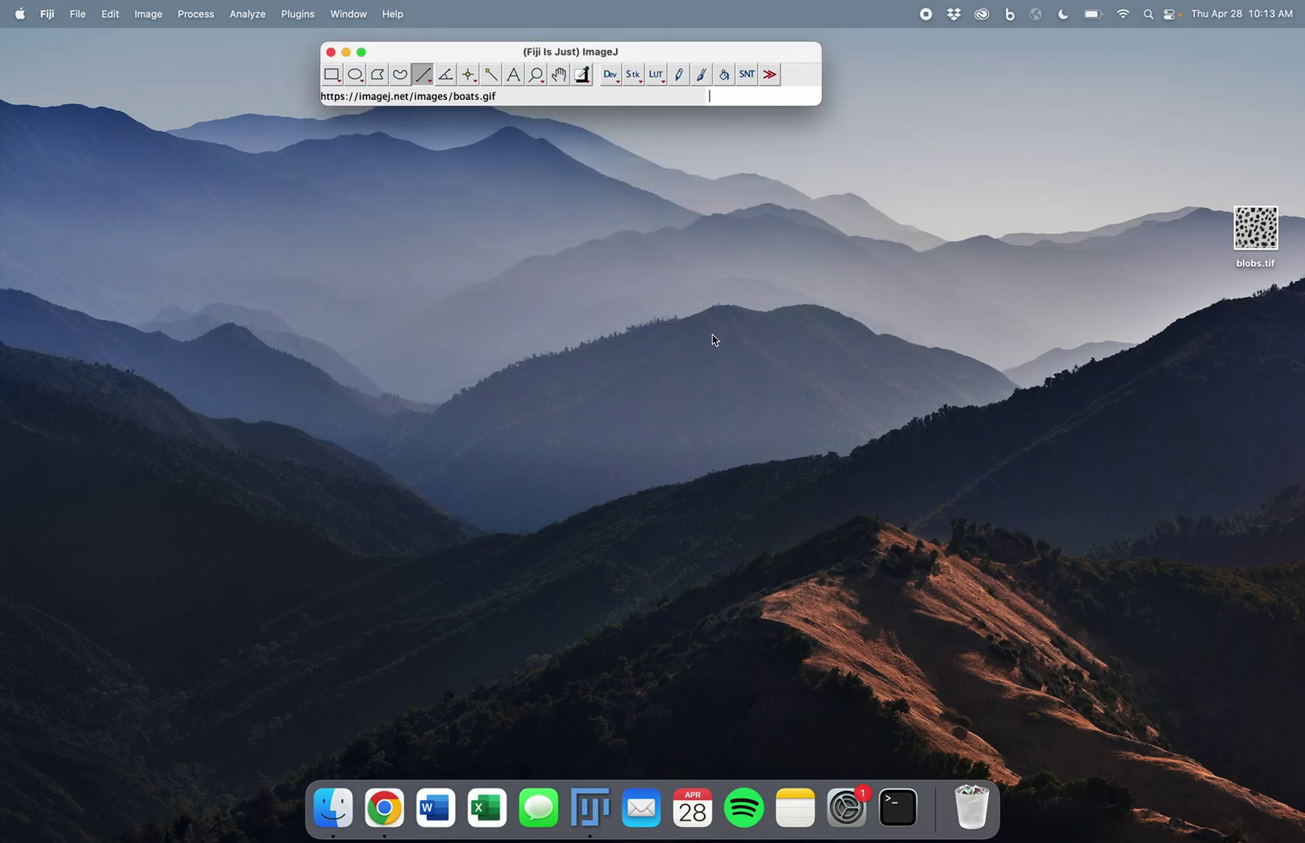
Reposition the boats.gif window and open the Brightness/Contrast adjuster beside it
left_click_drag(681, 197, 572, 191)
key("super+shift+c")
left_click_drag(1069, 180, 981, 137)
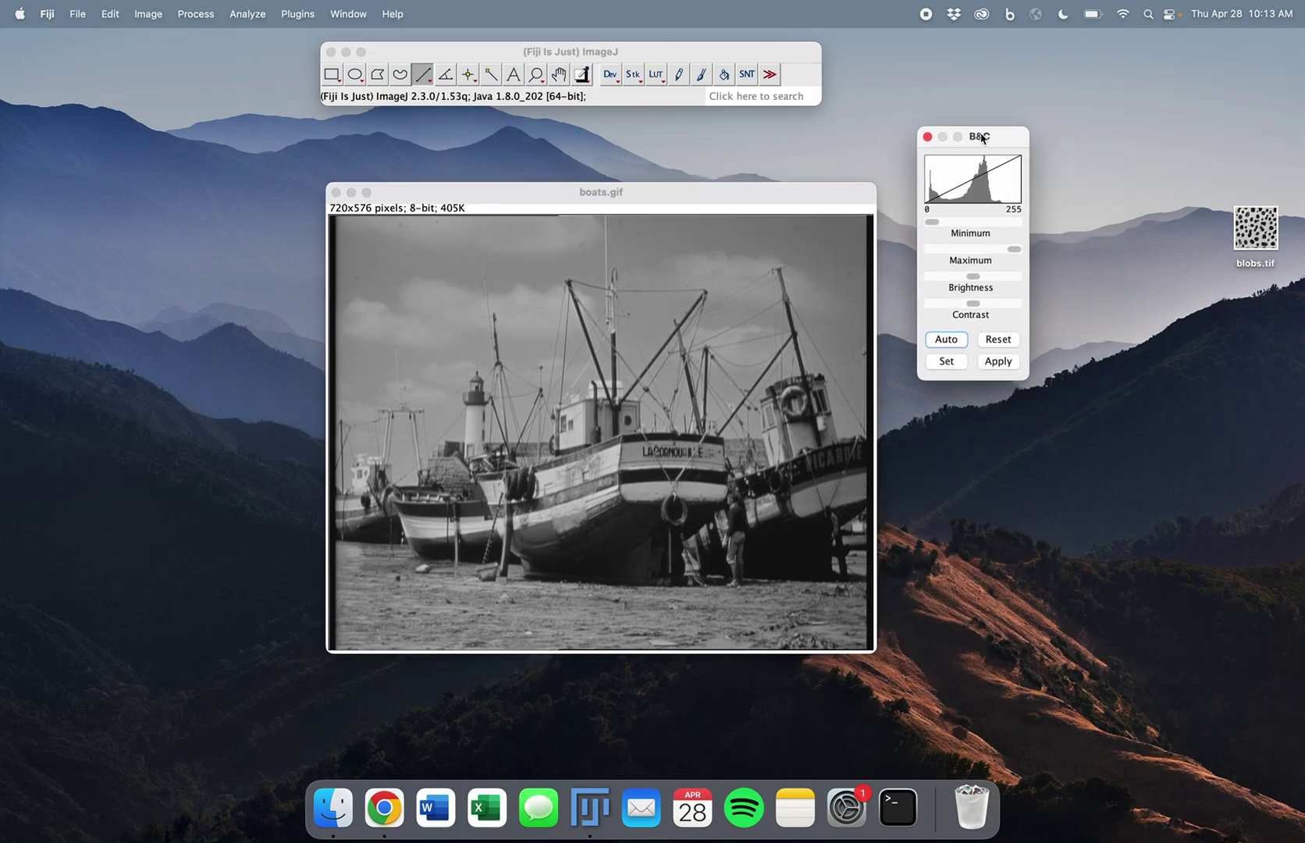
Look up the Brightness/Contrast command by searching for "bright", and dismiss the search results without running it
left_click(751, 97)
type("bright")
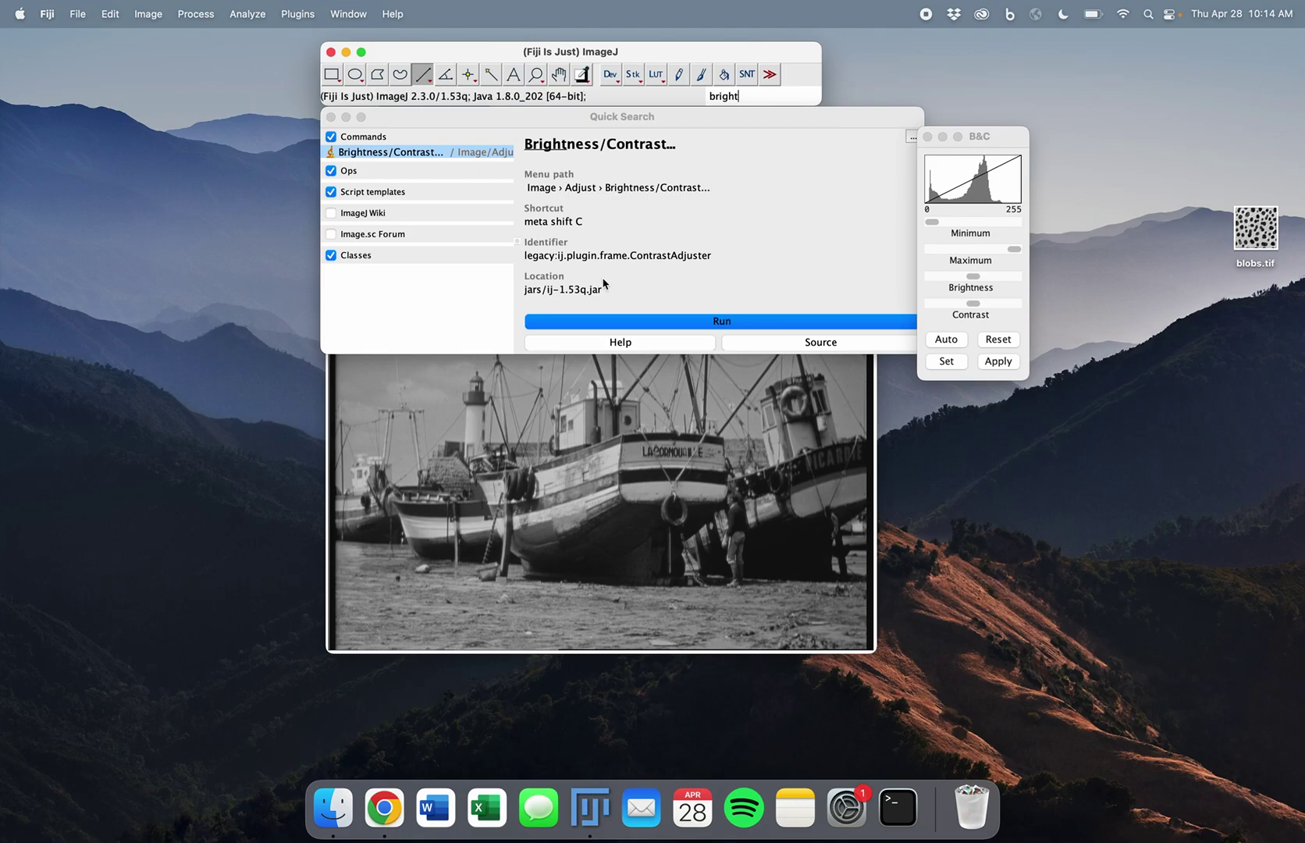
left_click(330, 116)
left_click(984, 134)
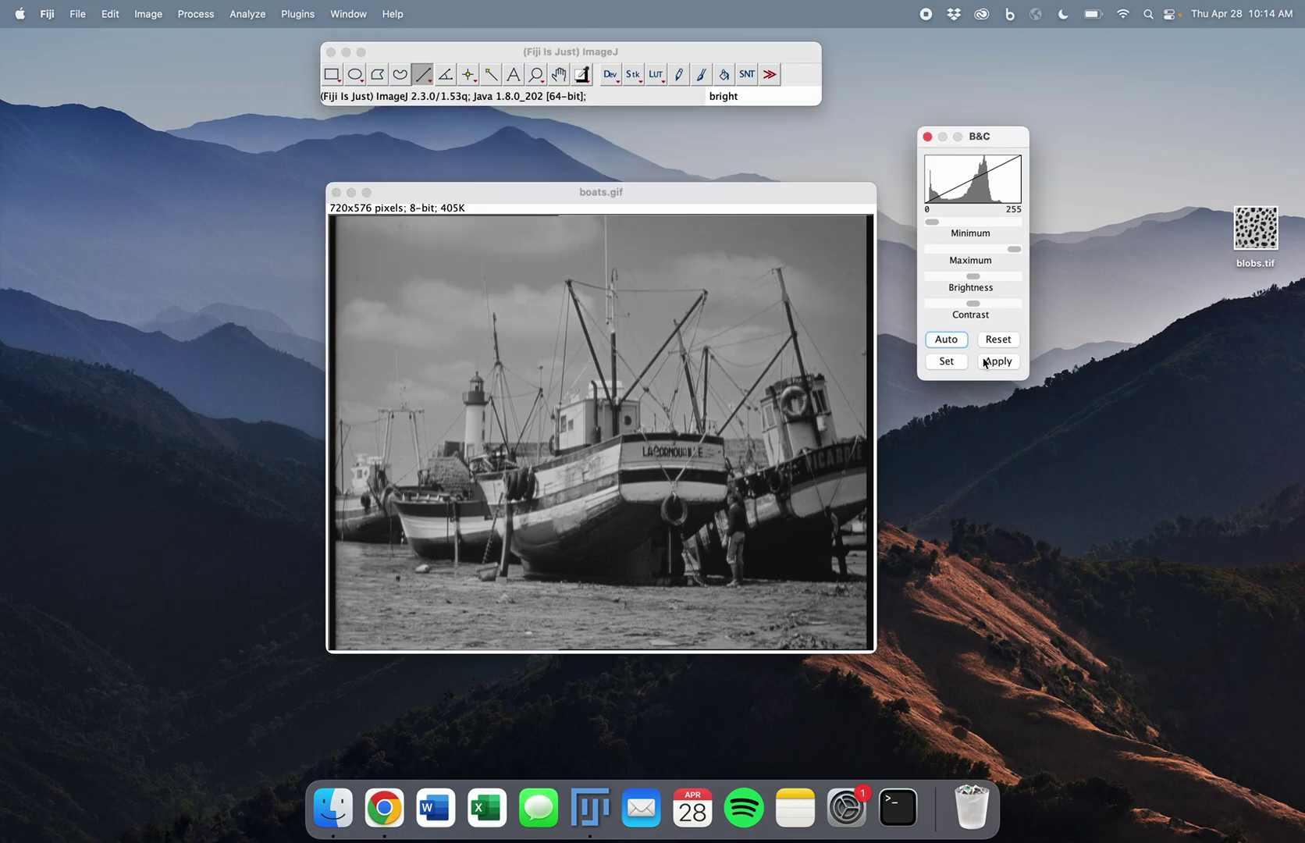
left_click(743, 98)
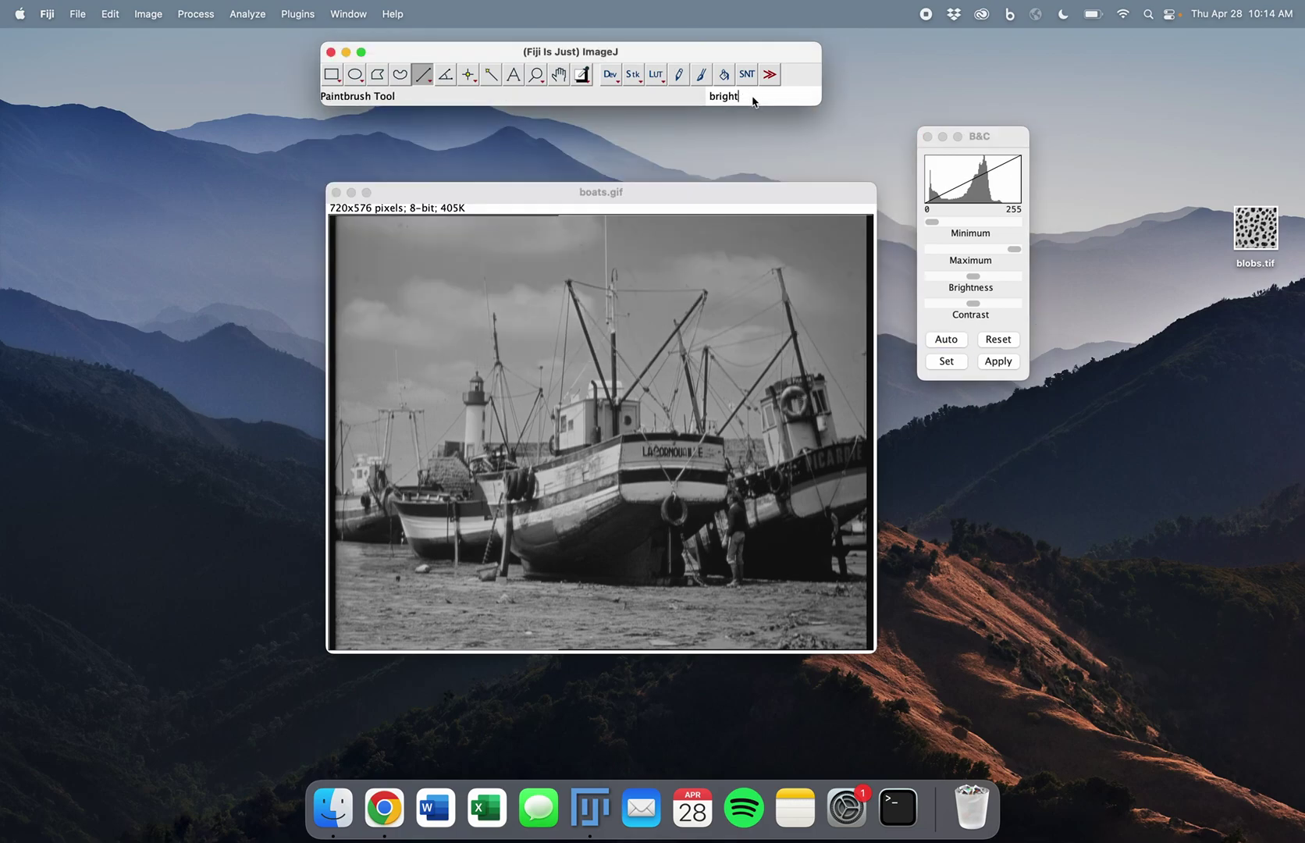
Locate the Brightness/Contrast command among the image adjustment commands without running it, and return to the open adjuster
left_click(163, 7)
mouse_move(156, 67)
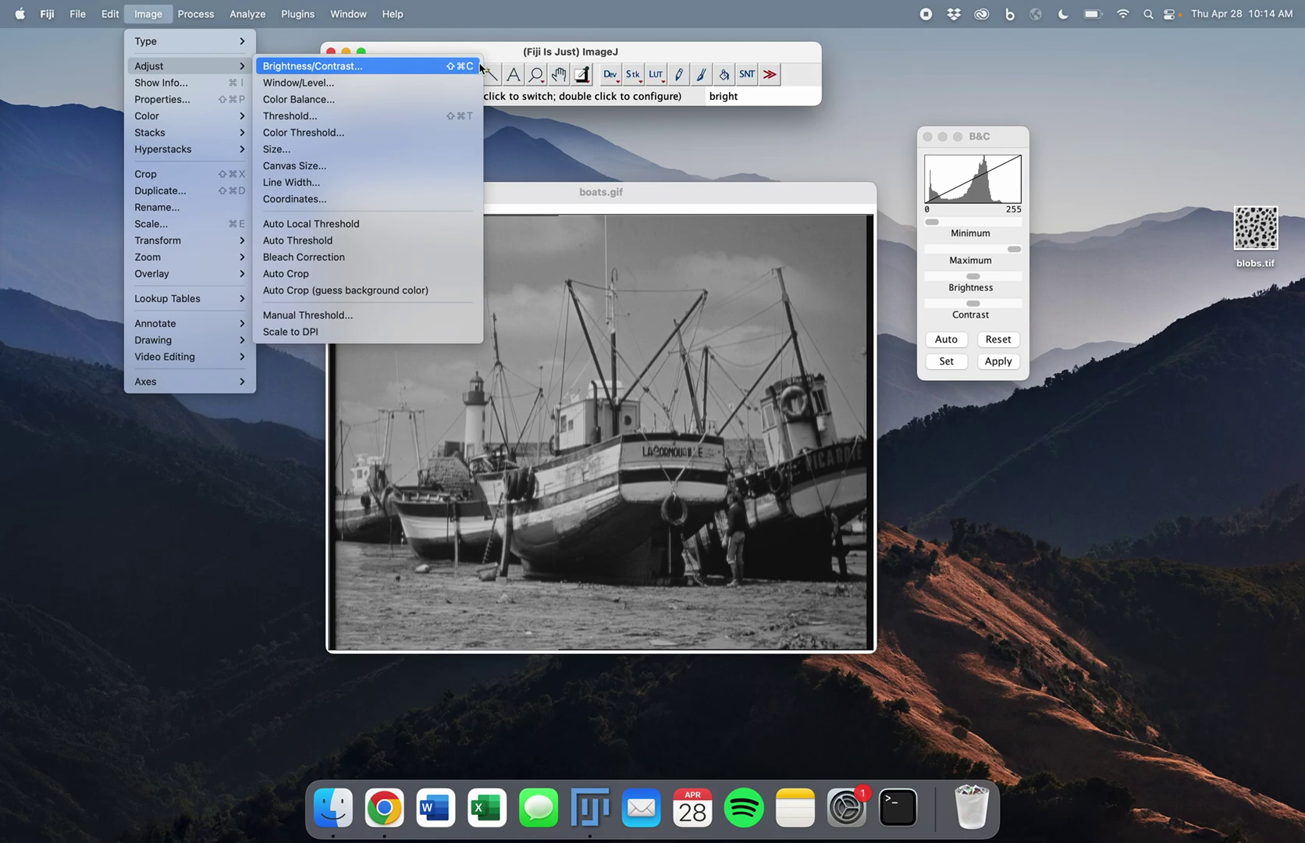
left_click(1011, 139)
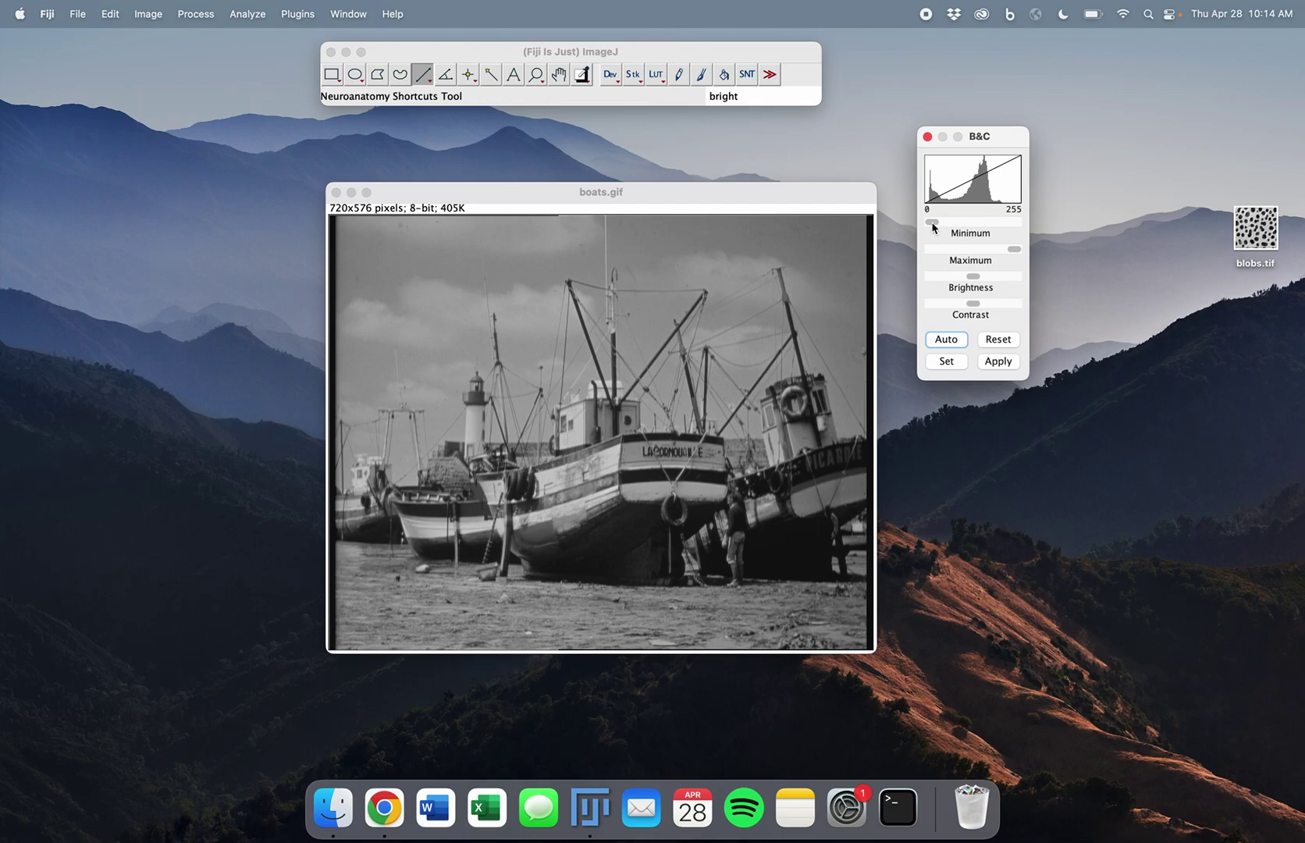
Demonstrate the minimum and maximum display limits on boats.gif, finishing with the automatic brightness and contrast adjustment
mouse_move(932, 221)
left_mouse_down()
mouse_move(949, 223)
mouse_move(921, 227)
left_mouse_up()
mouse_move(1014, 250)
left_mouse_down()
mouse_move(976, 249)
mouse_move(996, 248)
left_mouse_up()
left_click(940, 340)
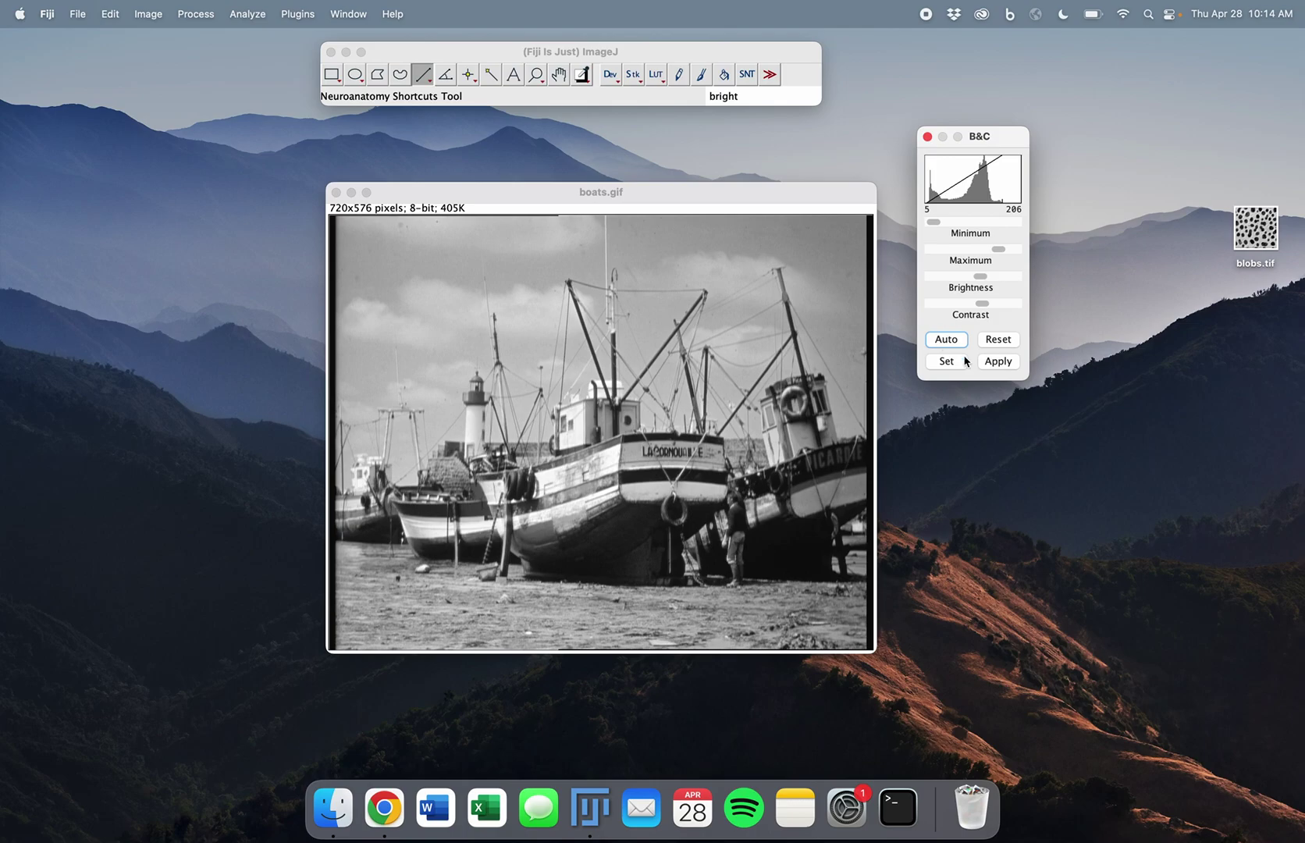
mouse_move(1005, 250)
left_mouse_down()
mouse_move(937, 250)
mouse_move(1020, 249)
left_mouse_up()
mouse_move(933, 225)
left_mouse_down()
mouse_move(967, 225)
mouse_move(914, 224)
left_mouse_up()
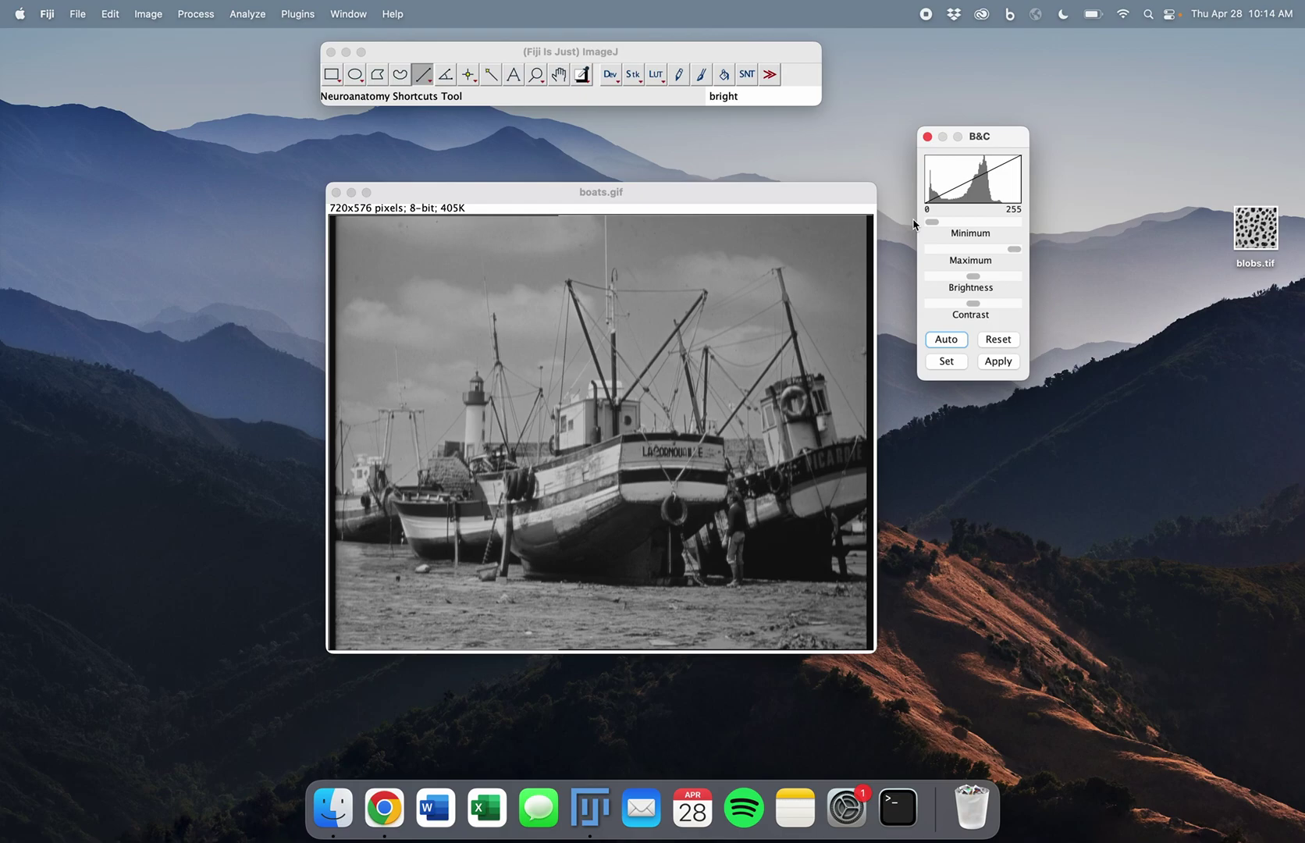
left_click(947, 340)
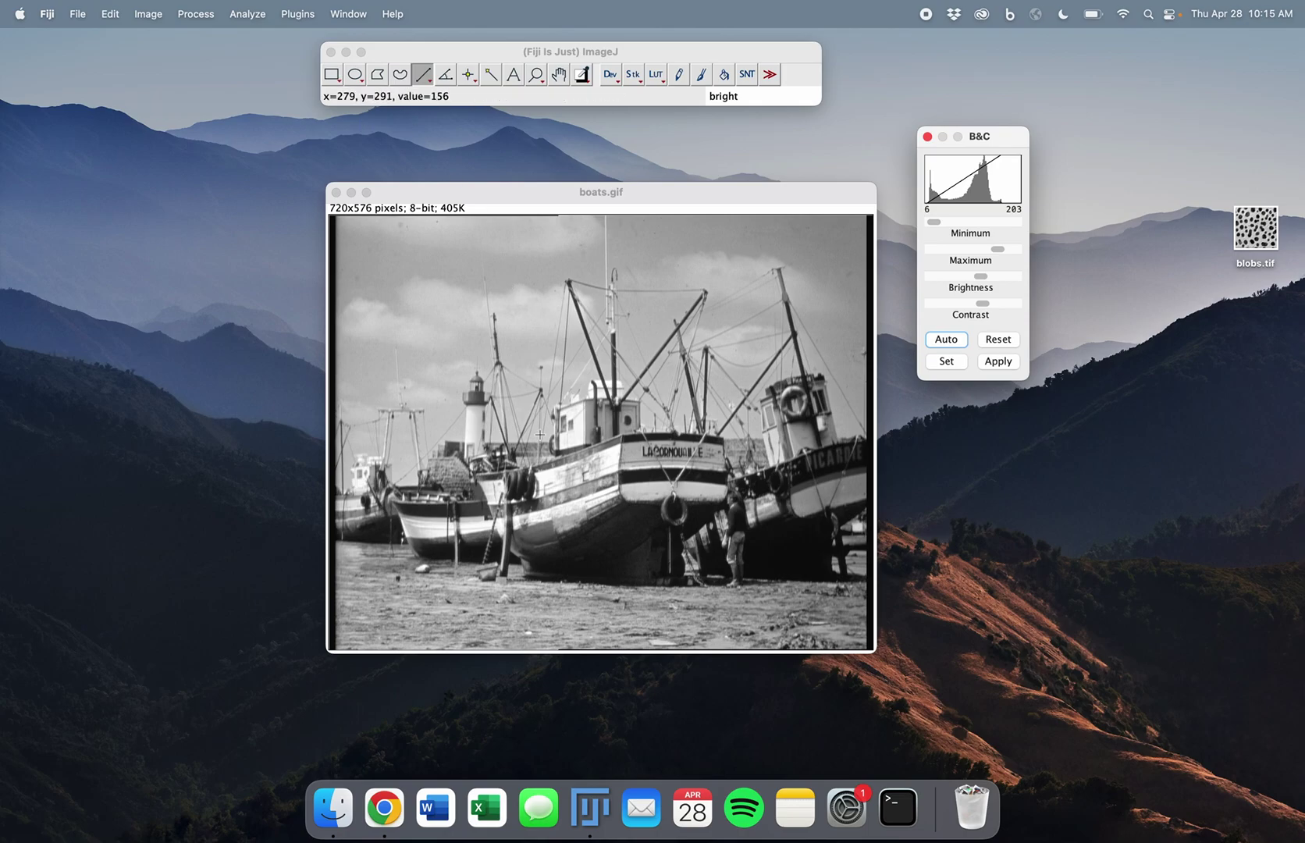
Close the Brightness/Contrast adjuster and boats.gif, and switch to Chrome for the Thresholding slide
left_click(927, 137)
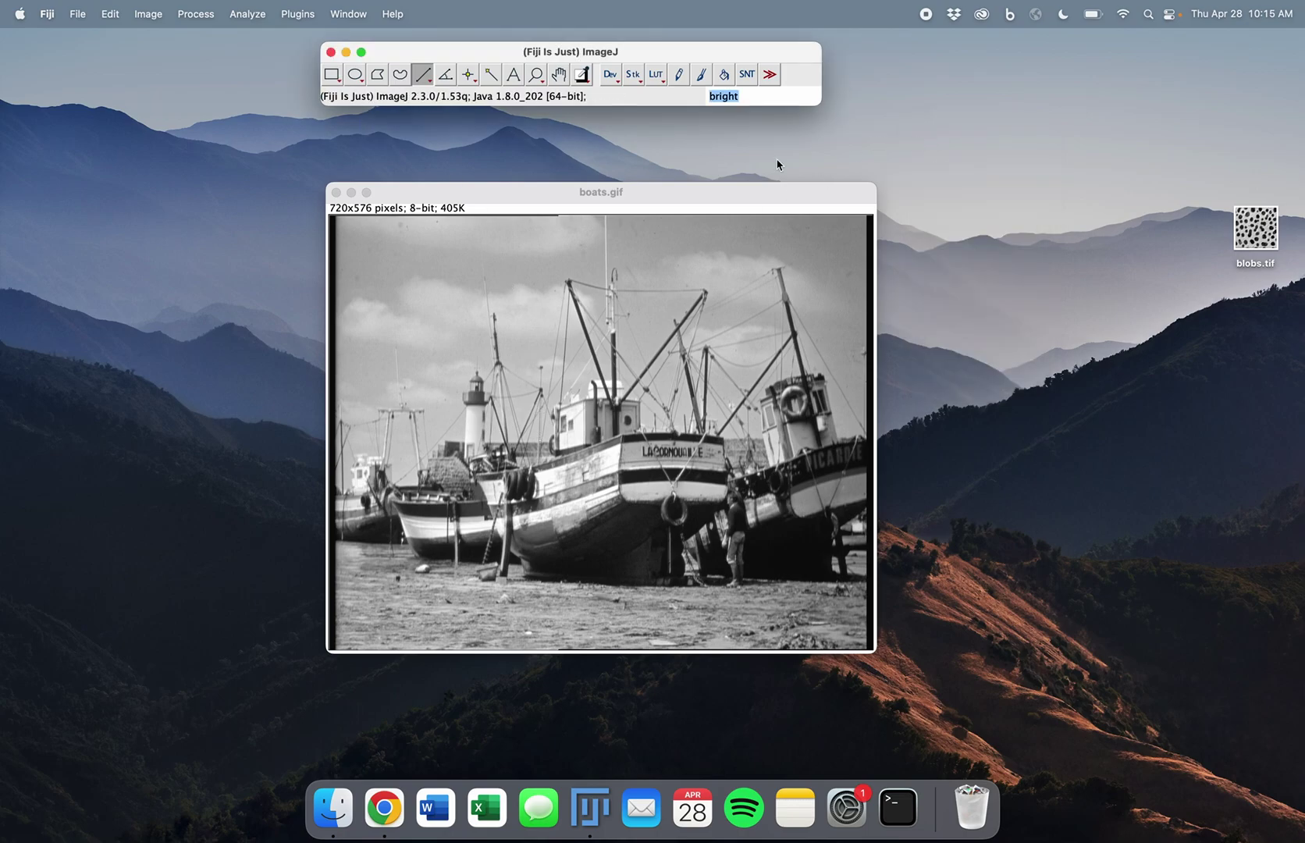
left_click(336, 193)
key("super+Tab")
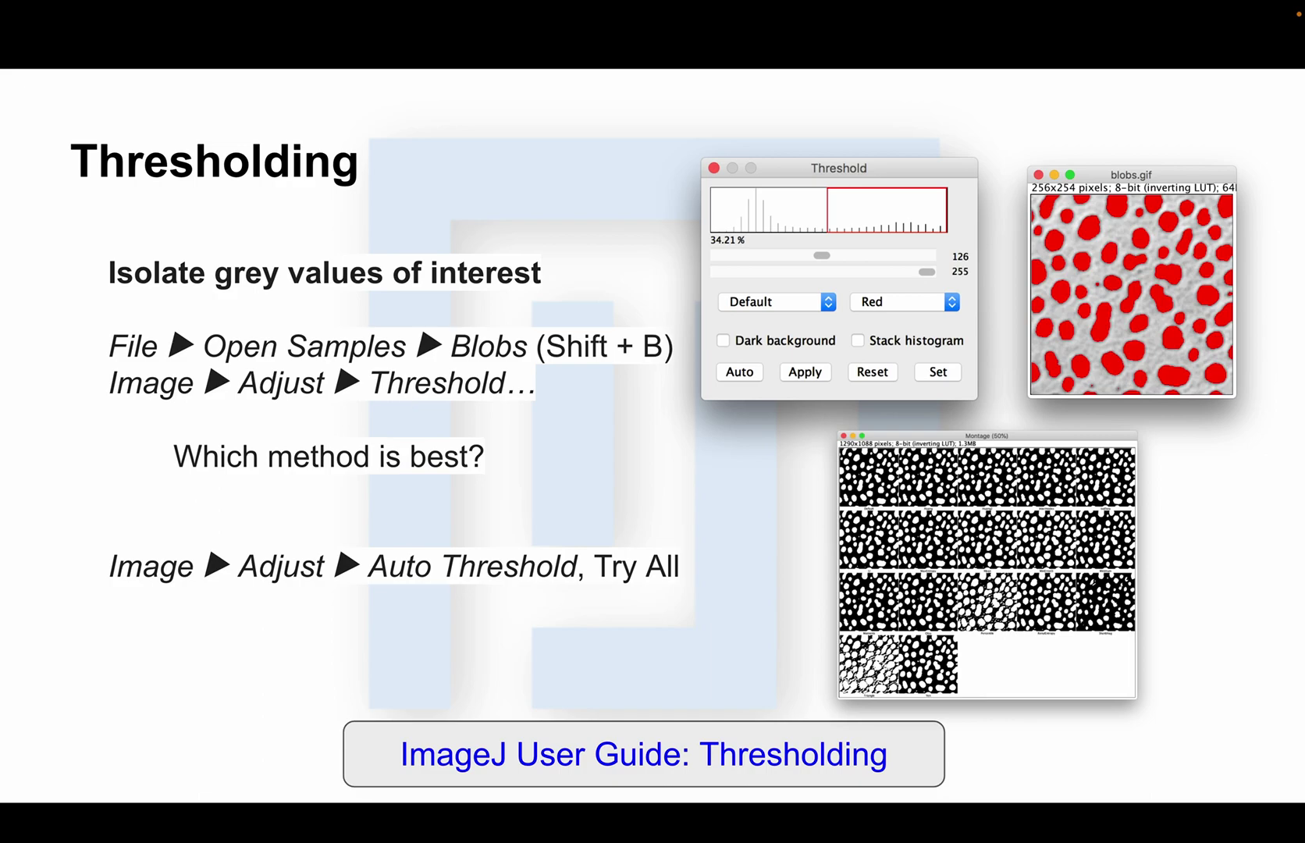
Switch to Fiji and open the Blobs sample image by searching for "blobs"
key("super+Tab")
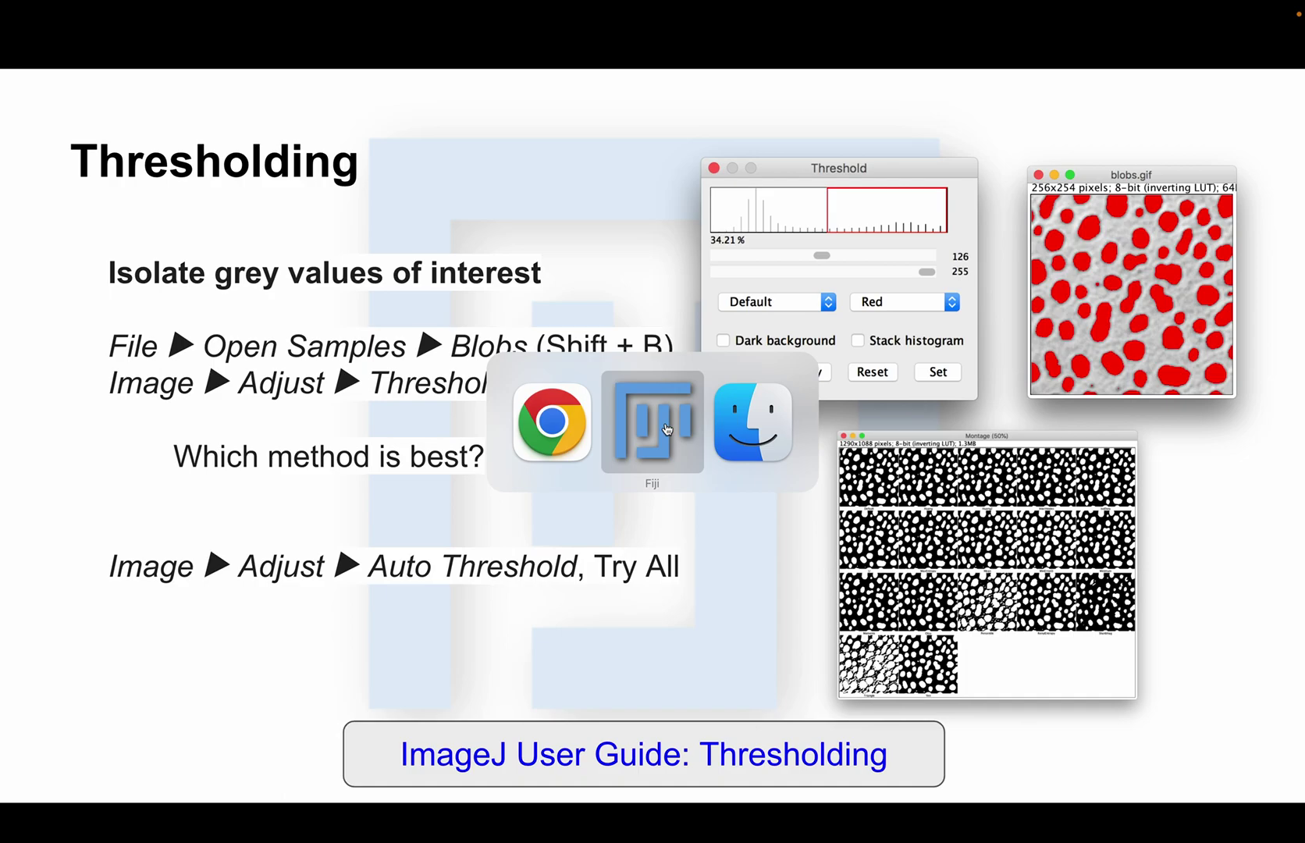
type("bl")
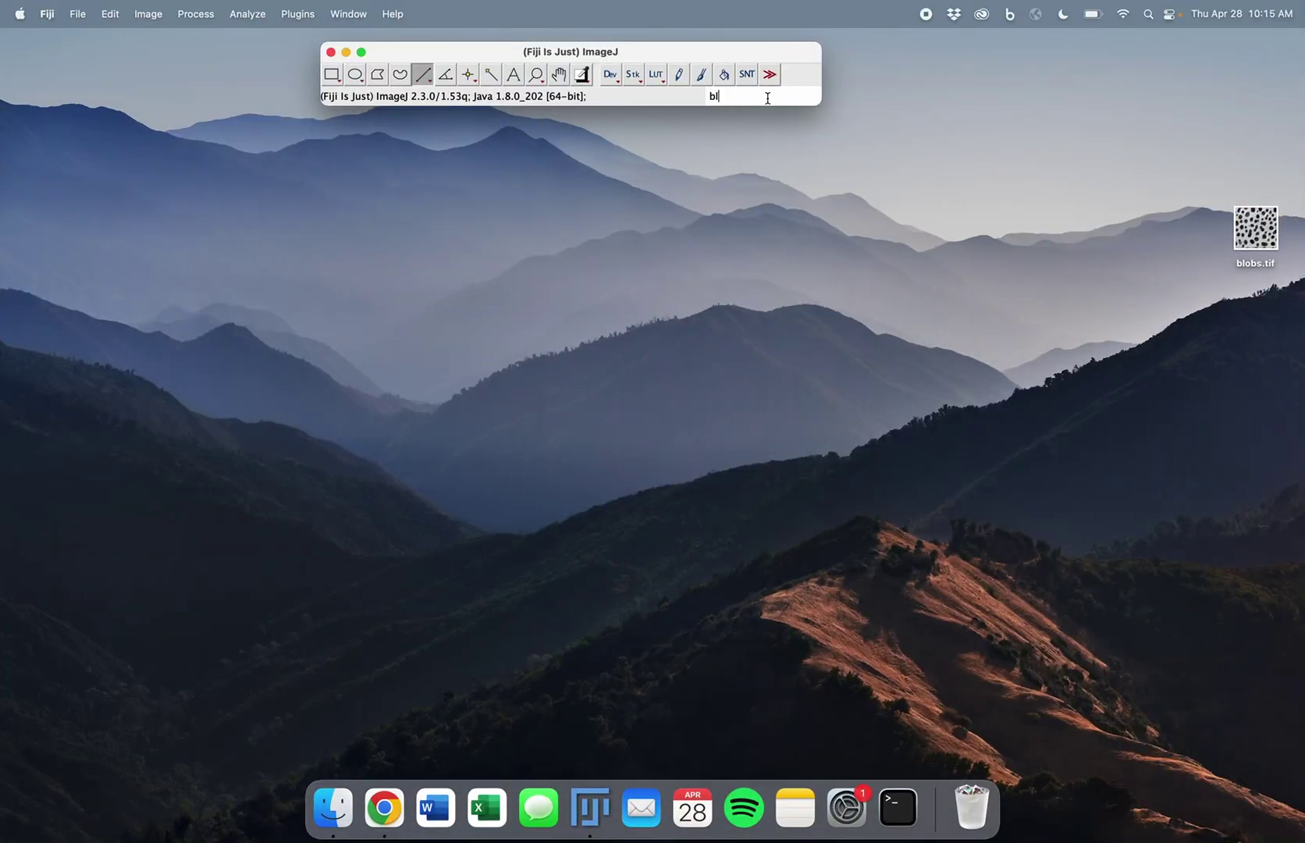
type("obs")
key("Return")
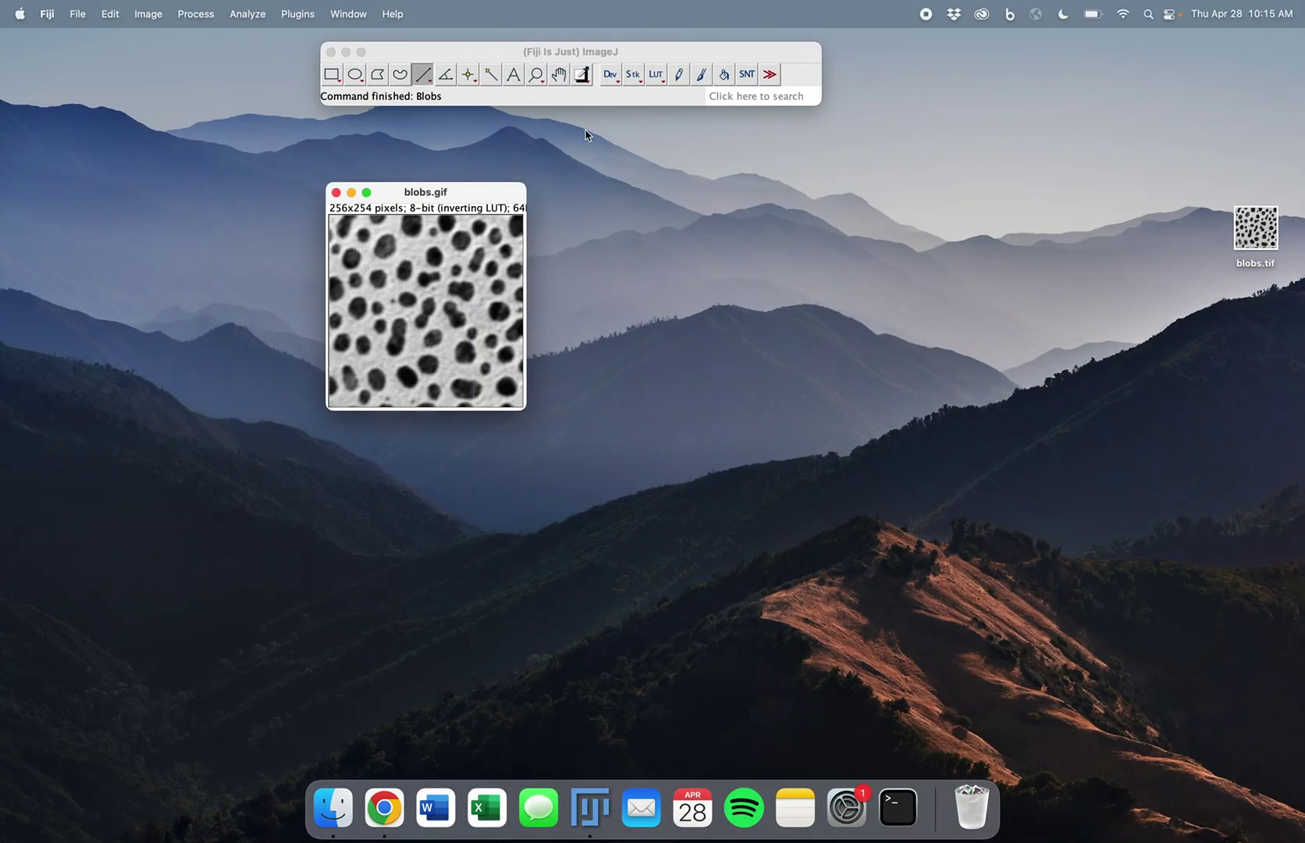
Open the Threshold adjuster by searching for "threshol" and place it beside blobs.gif
left_click(760, 99)
key("d")
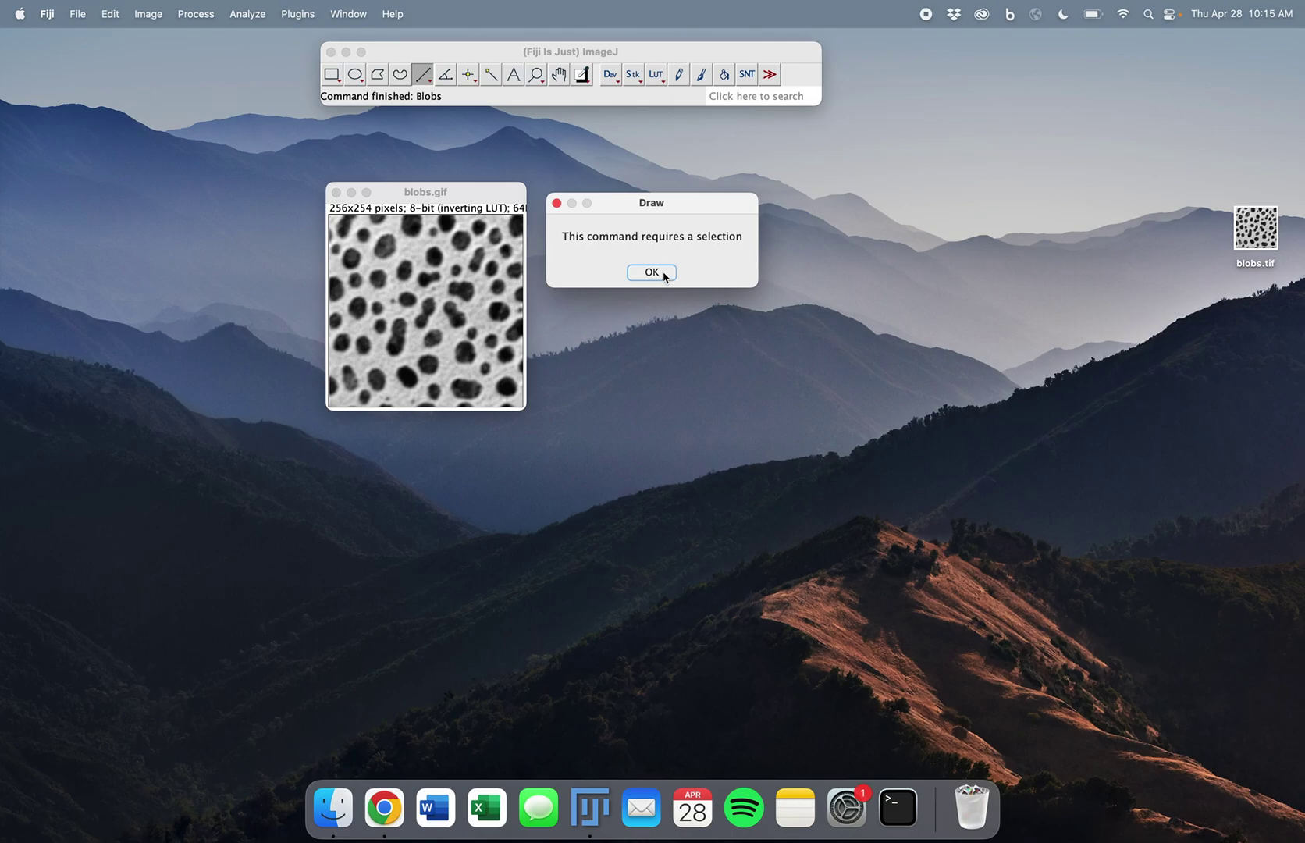
left_click(664, 276)
left_click(739, 92)
type("threshol")
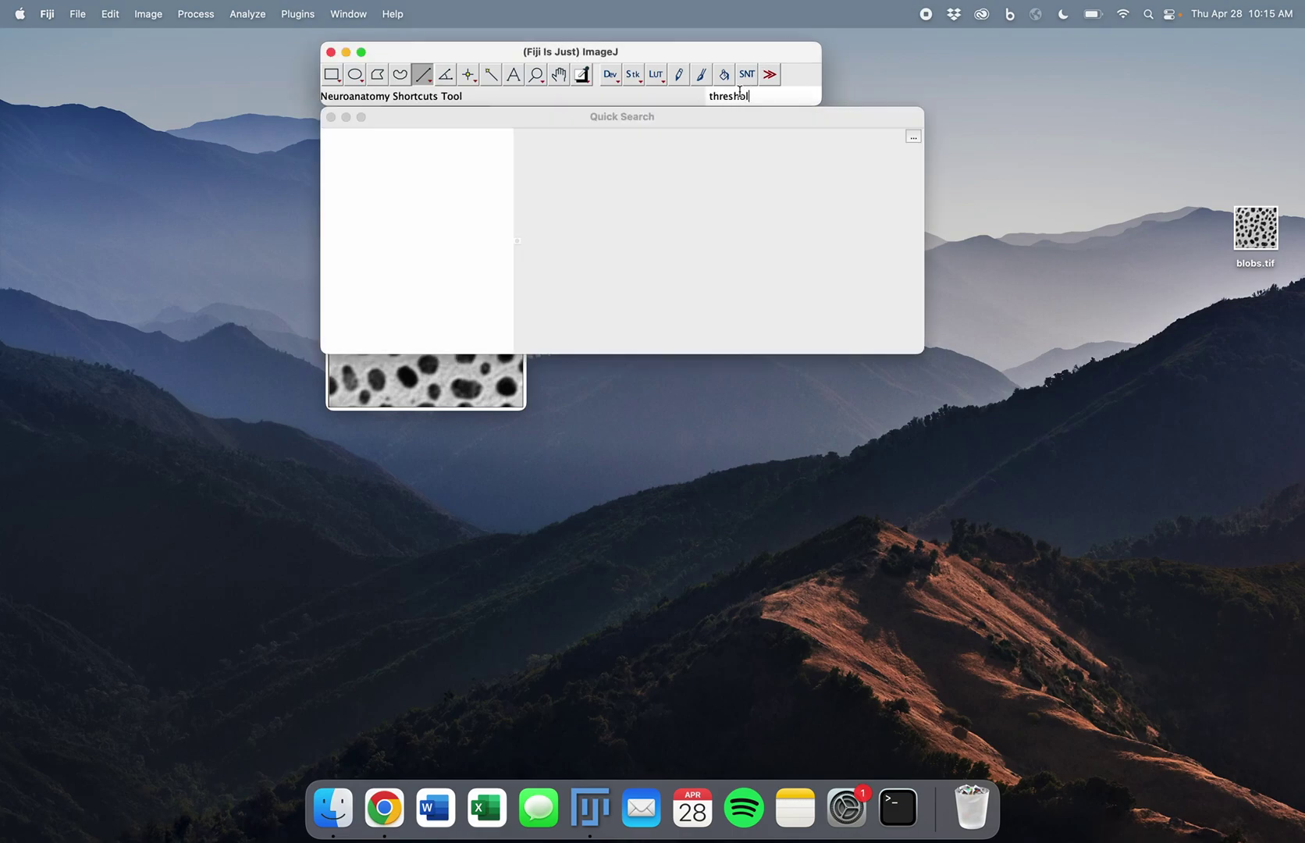
scroll(432, 227, "up", 3)
left_click(368, 155)
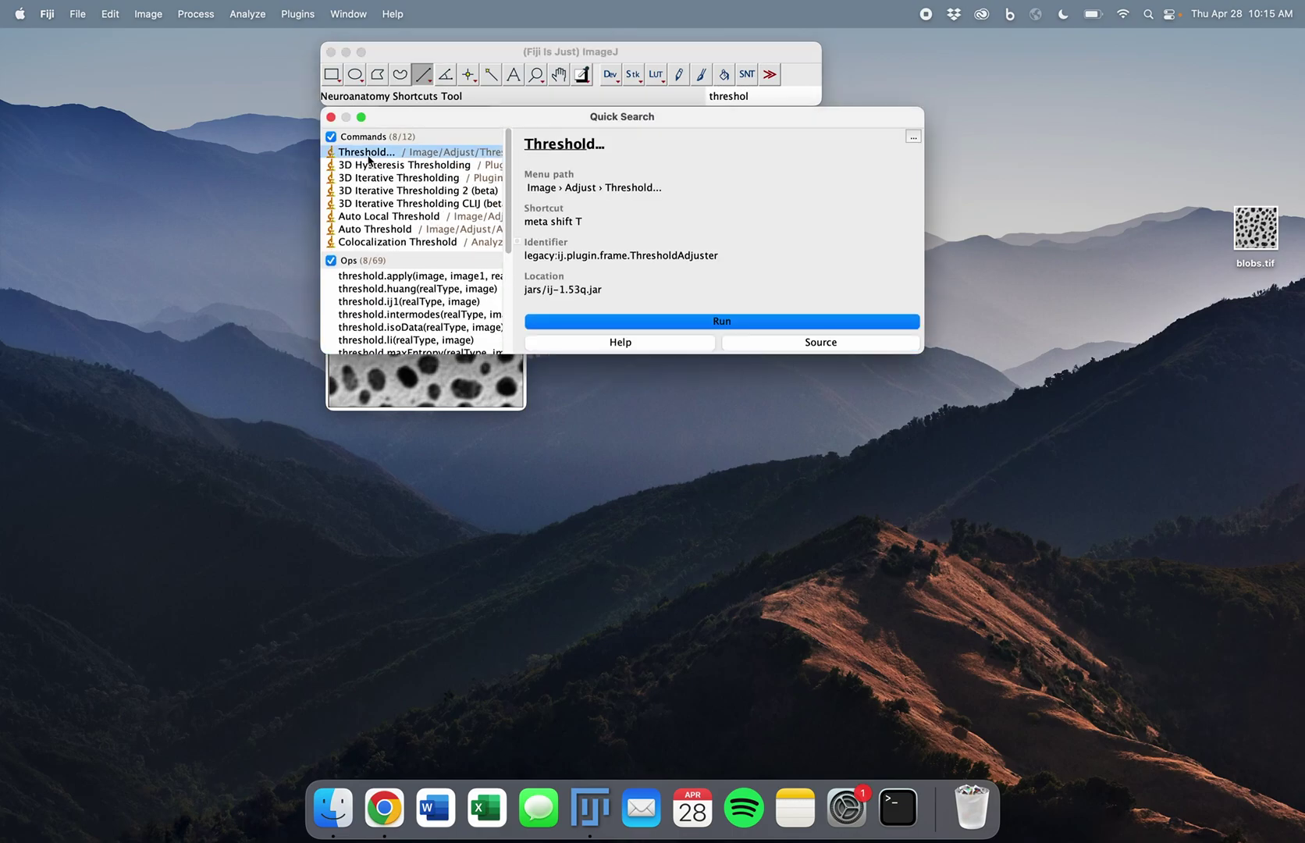
double_click(369, 155)
left_click_drag(1133, 181, 725, 189)
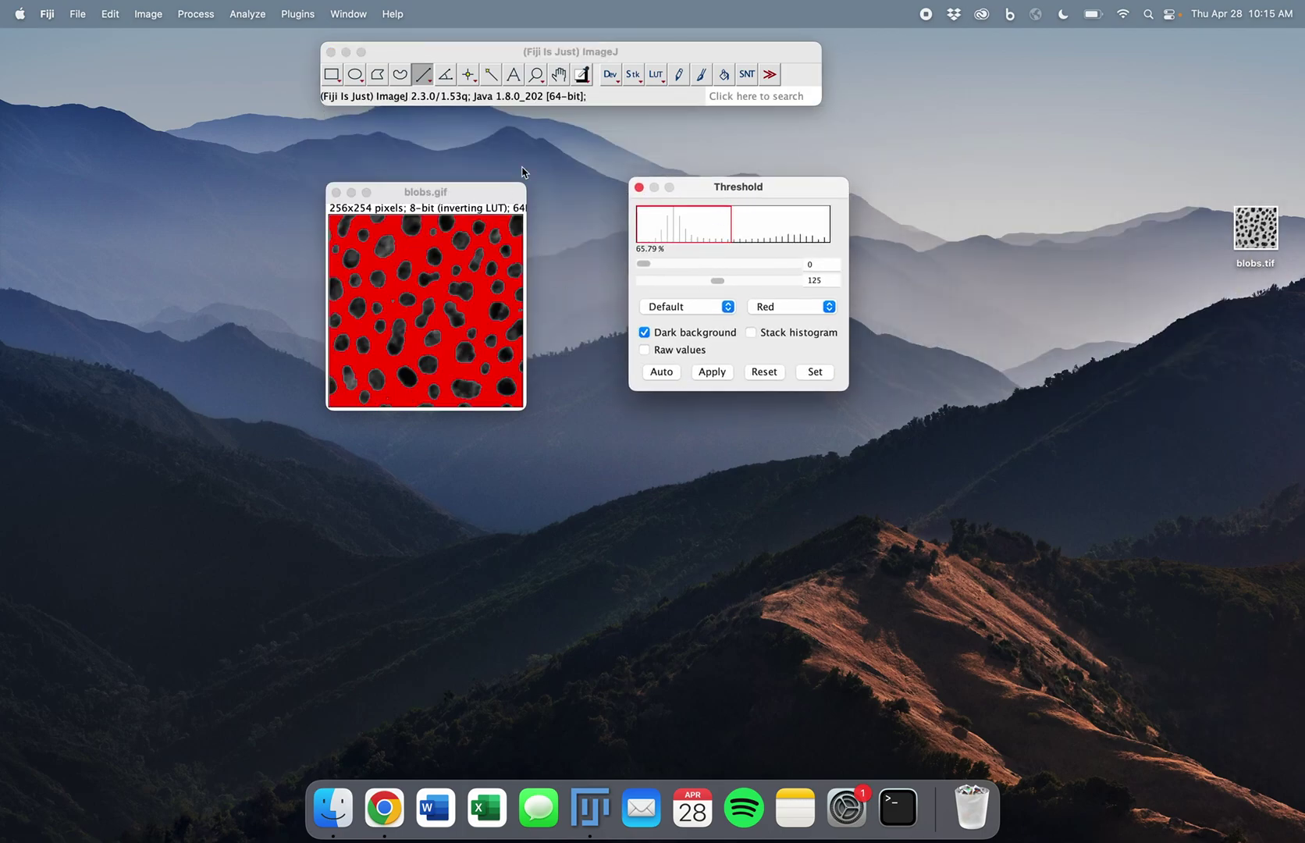
Turn off Dark background in the threshold settings and reposition the blobs.gif window
left_click(644, 333)
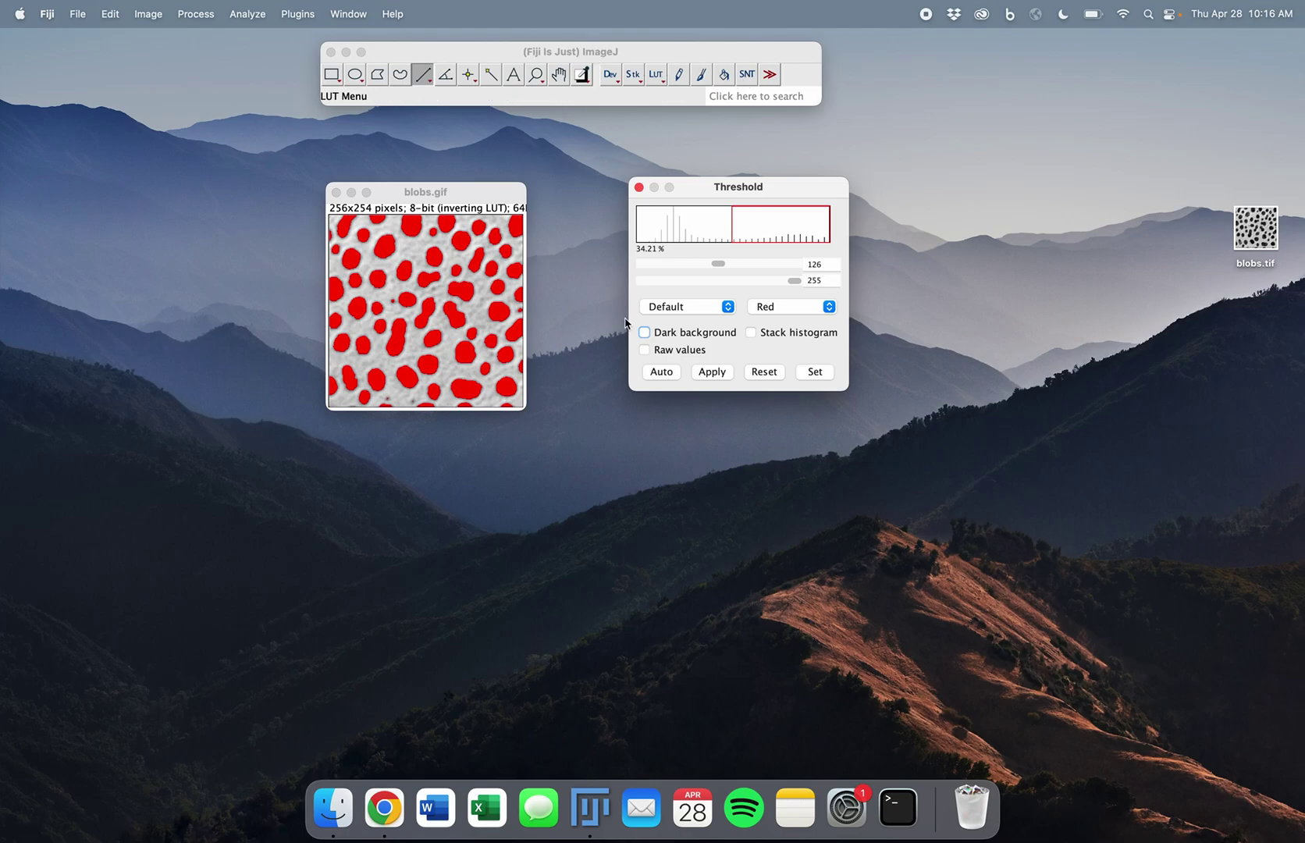
left_click_drag(436, 192, 471, 178)
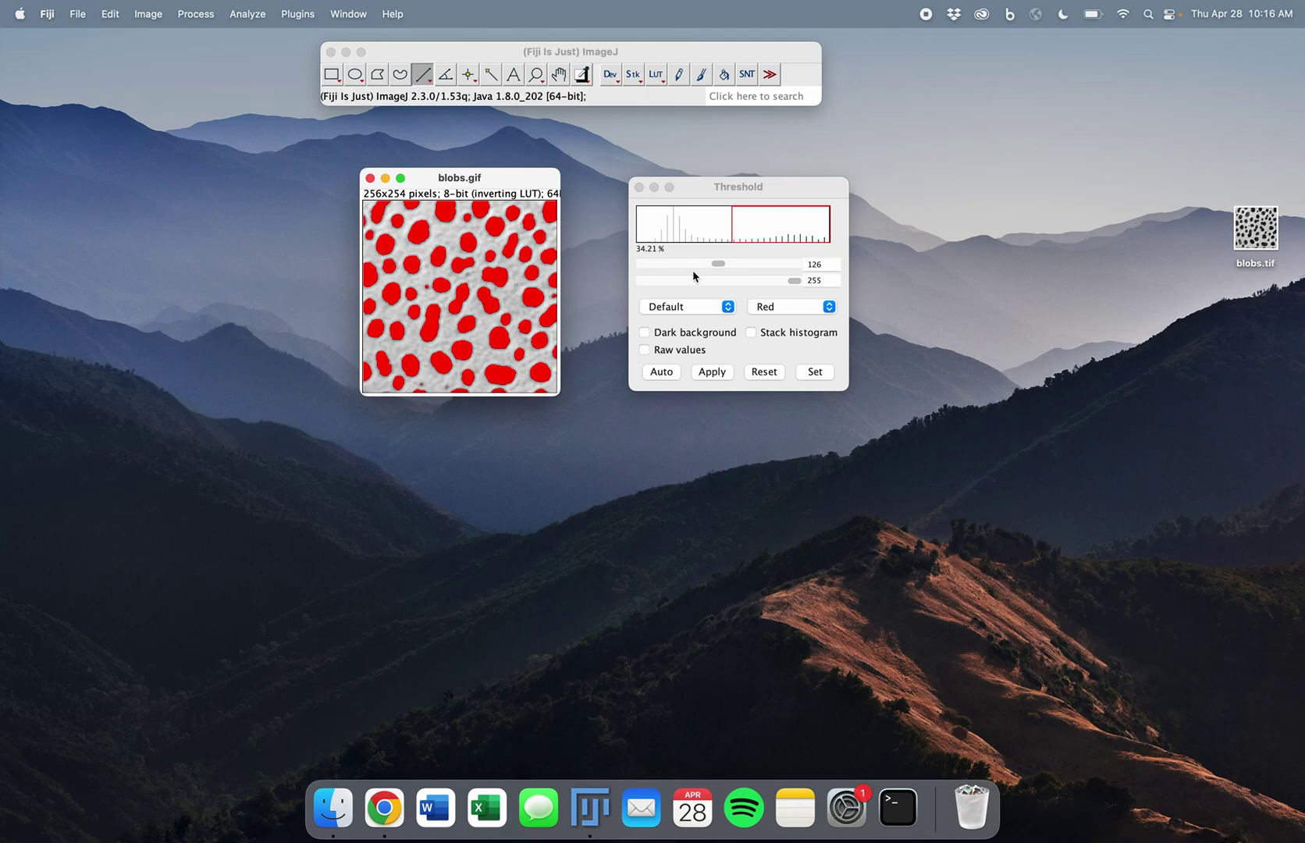
Try a lower threshold limit of 71 on blobs.gif, and restore the automatic threshold
left_click(718, 265)
left_click_drag(719, 264, 687, 265)
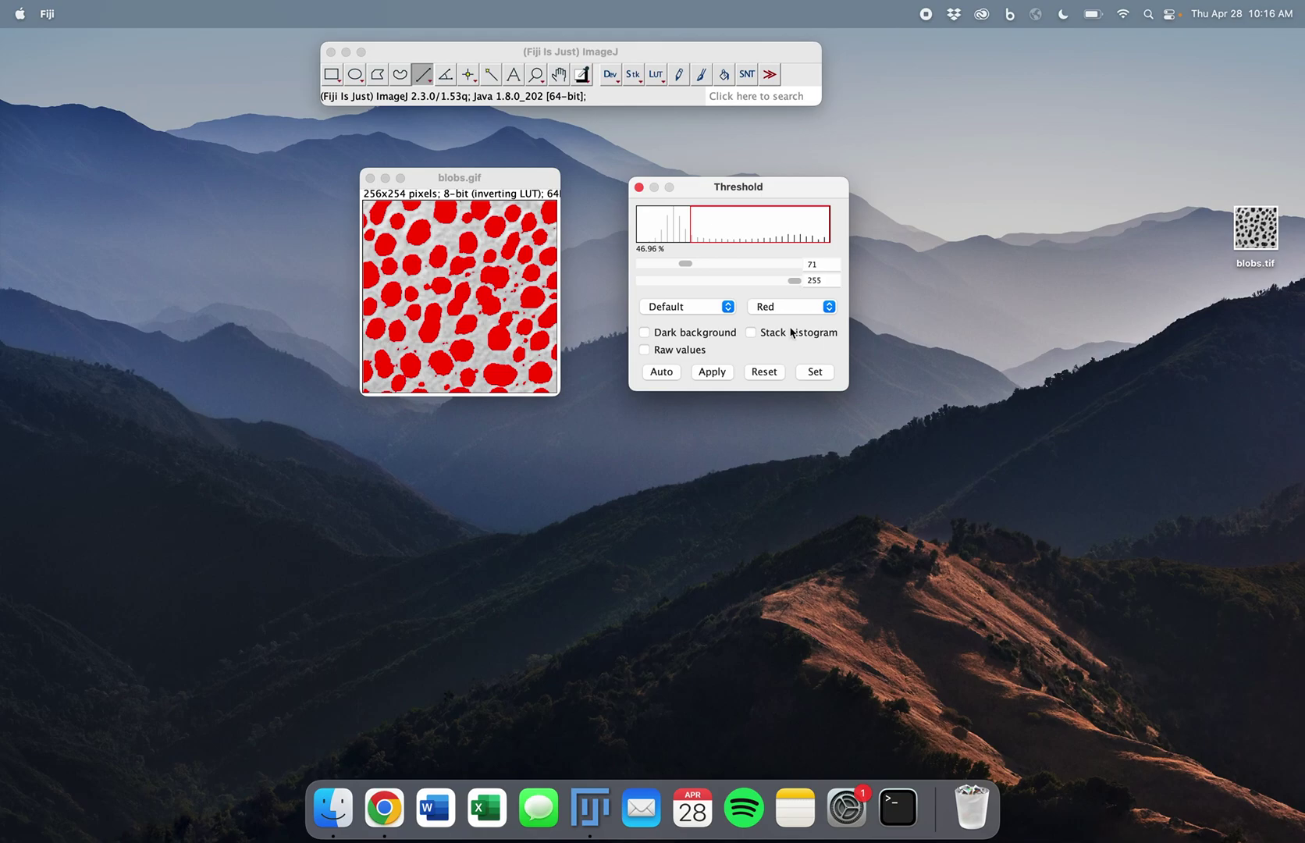
left_click(662, 375)
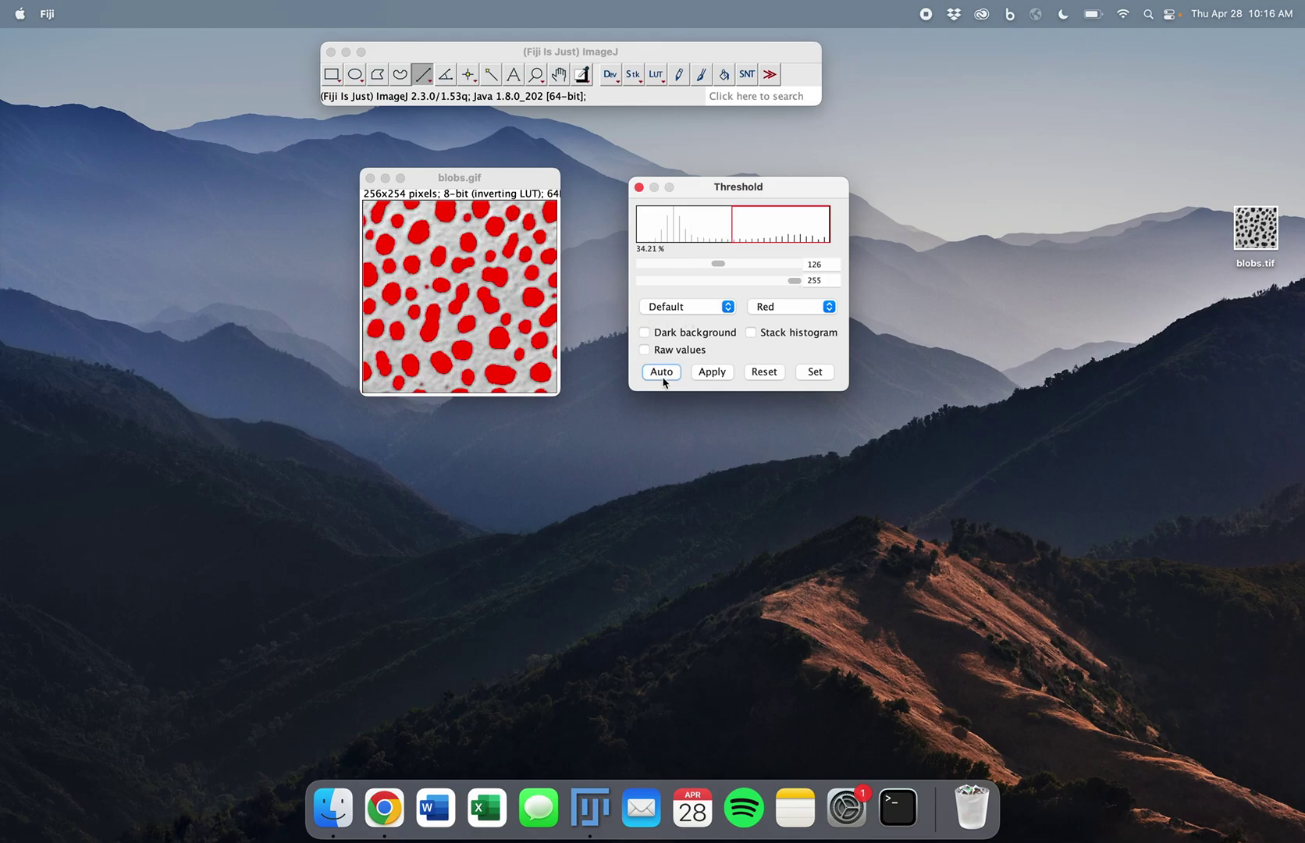
Try the Huang thresholding method on blobs.gif, and set the method to Intermodes
left_click(720, 307)
scroll(698, 344, "down", 3)
scroll(691, 366, "up", 3)
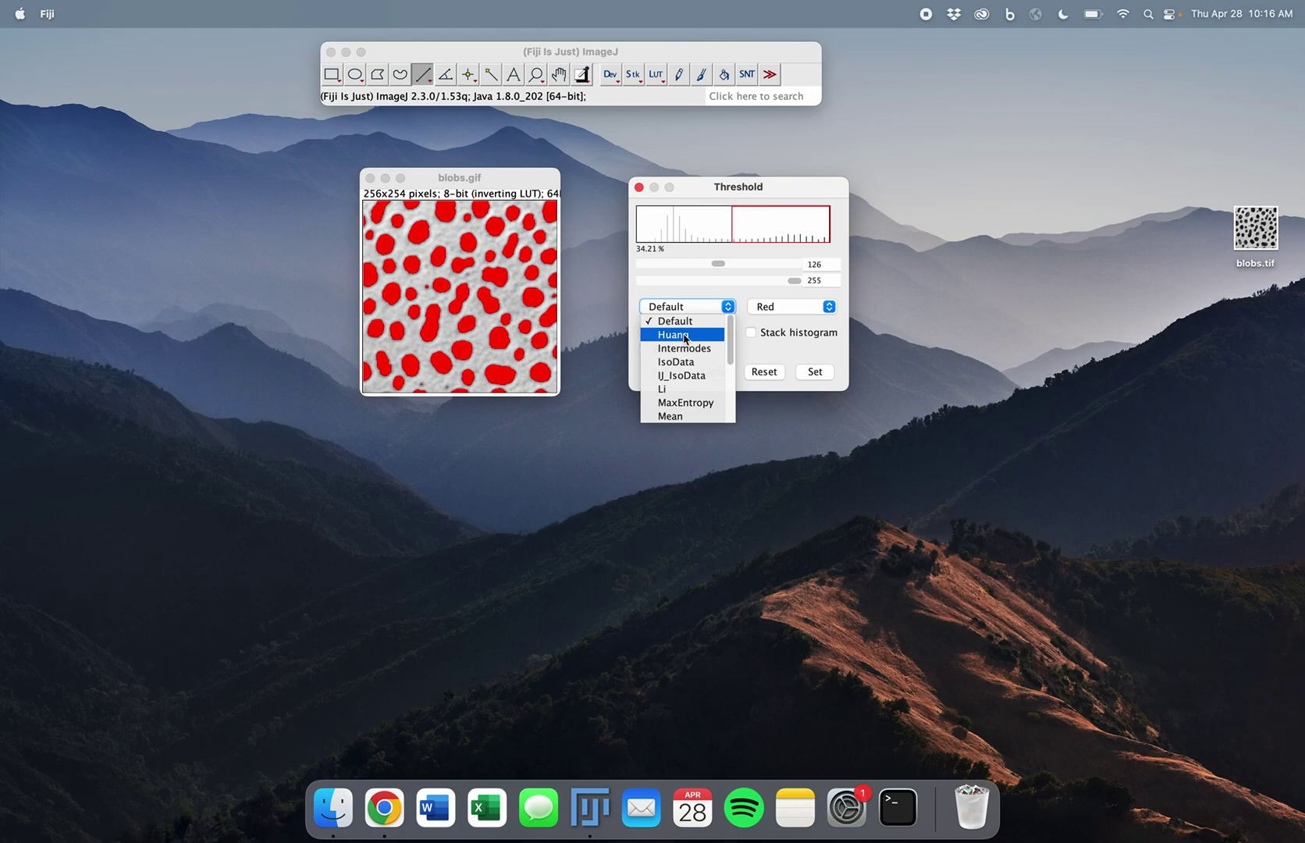
left_click(684, 336)
left_click(686, 306)
left_click(693, 349)
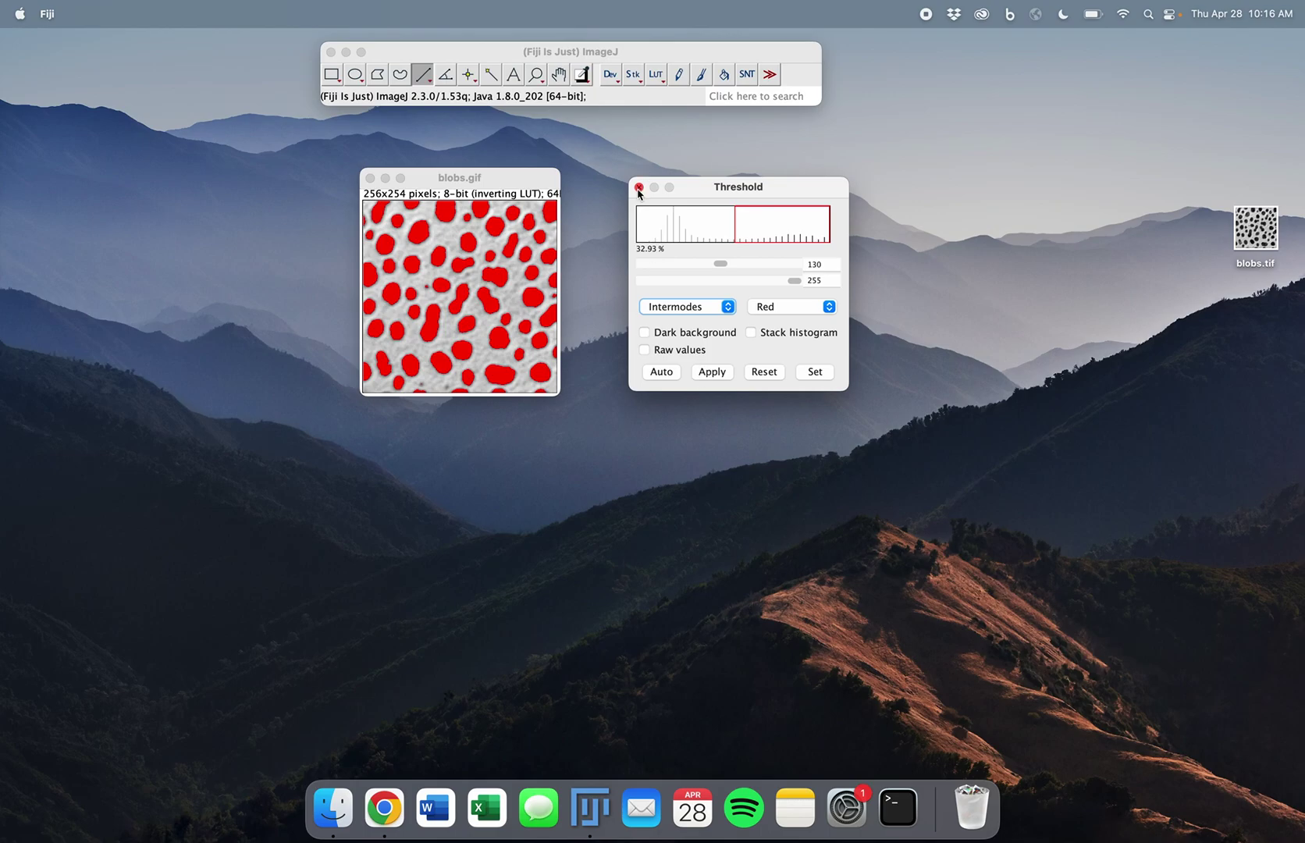
Open the Auto Threshold command's options for blobs.gif by searching for "auto thresho"
left_click(723, 97)
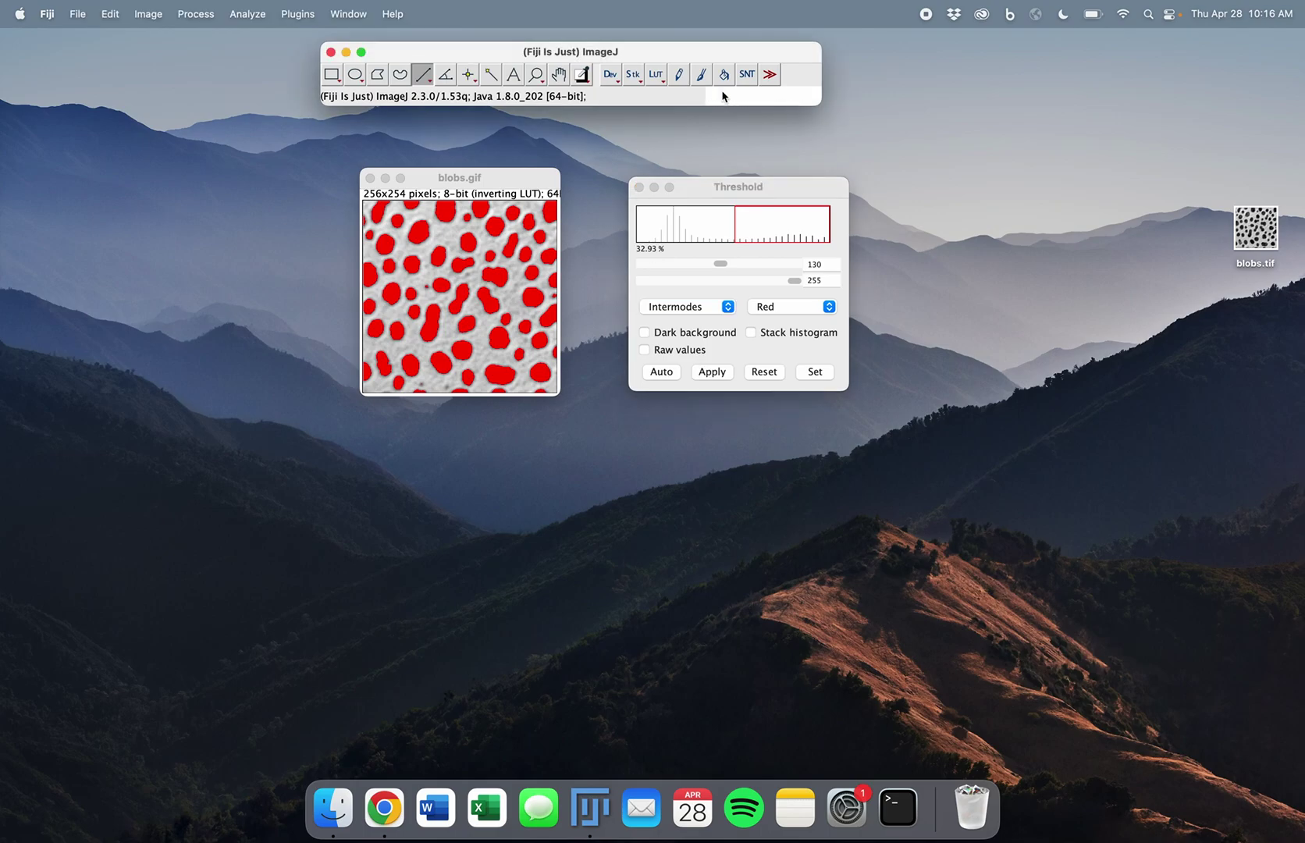
type("autoth")
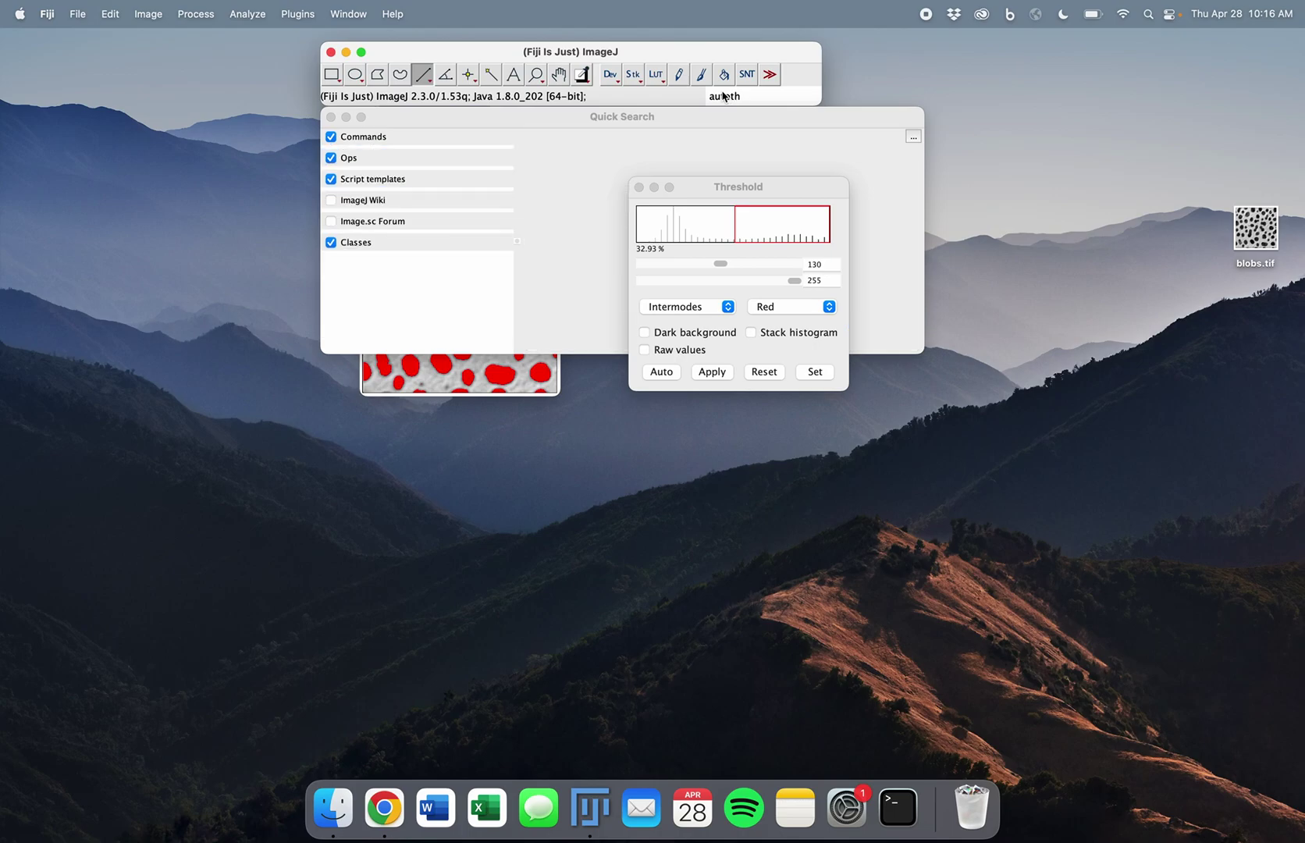
key("BackSpace")
key("BackSpace")
type("thresho")
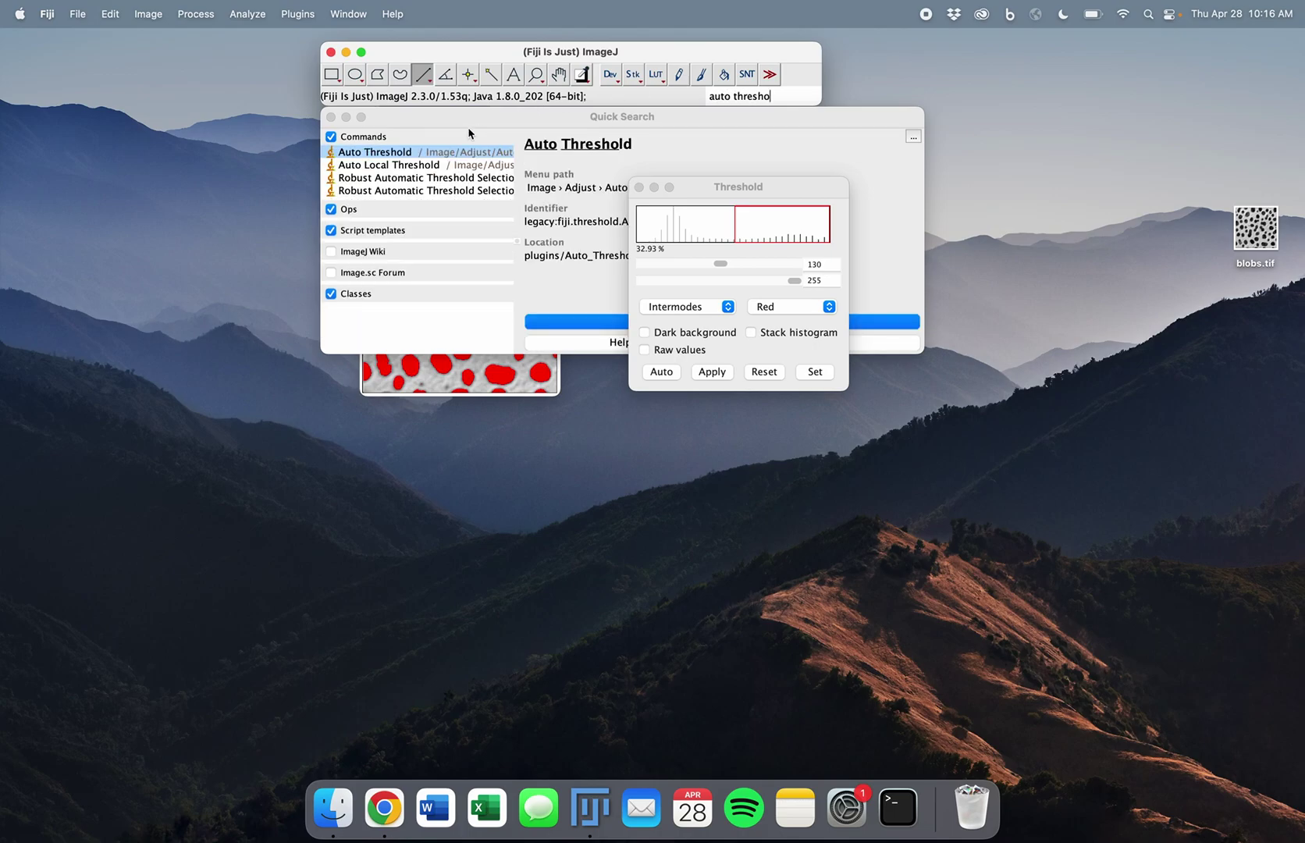
left_click(401, 149)
left_click(737, 322)
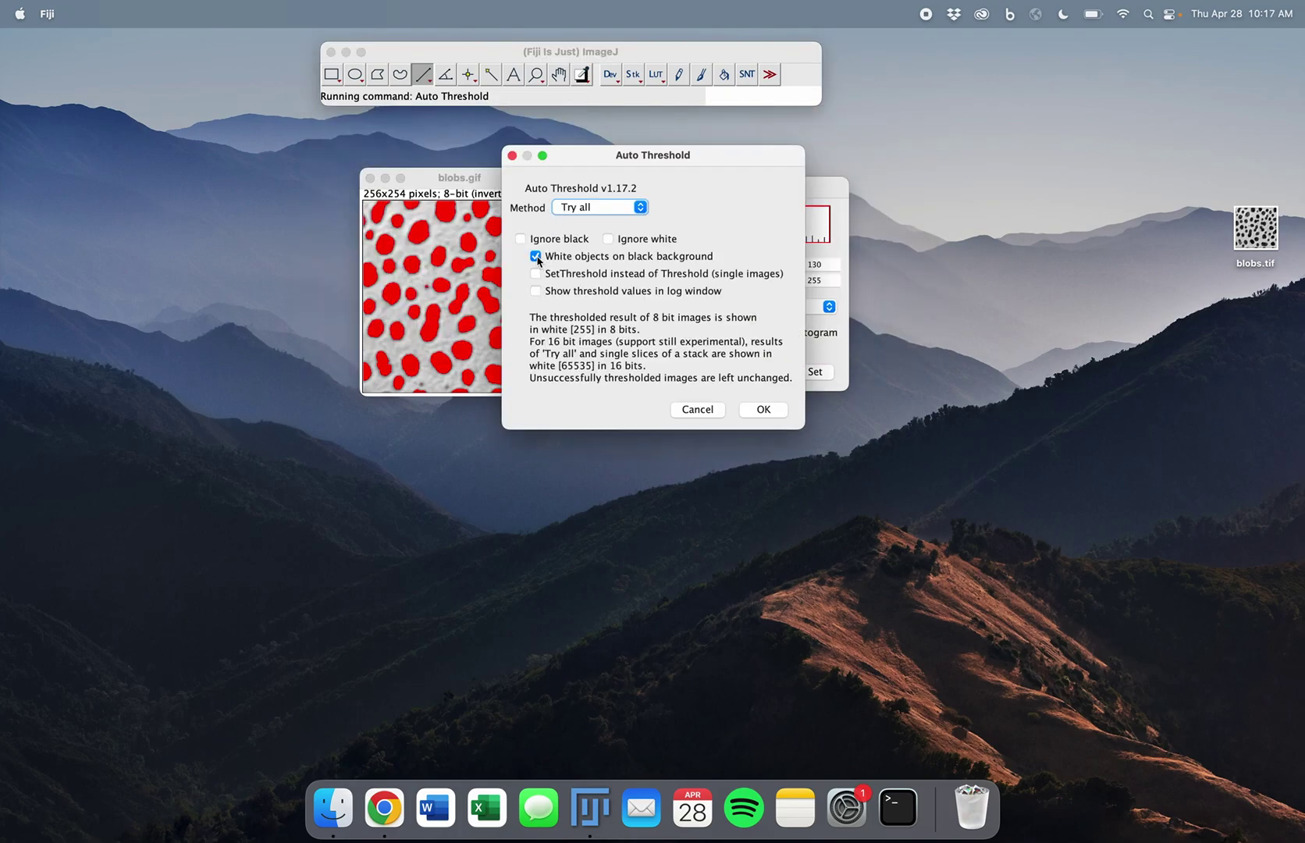
Run Auto Threshold with the Try all method and White objects on black background turned off, and move the Montage window aside
left_click(536, 258)
left_click(762, 410)
left_click_drag(620, 195, 990, 195)
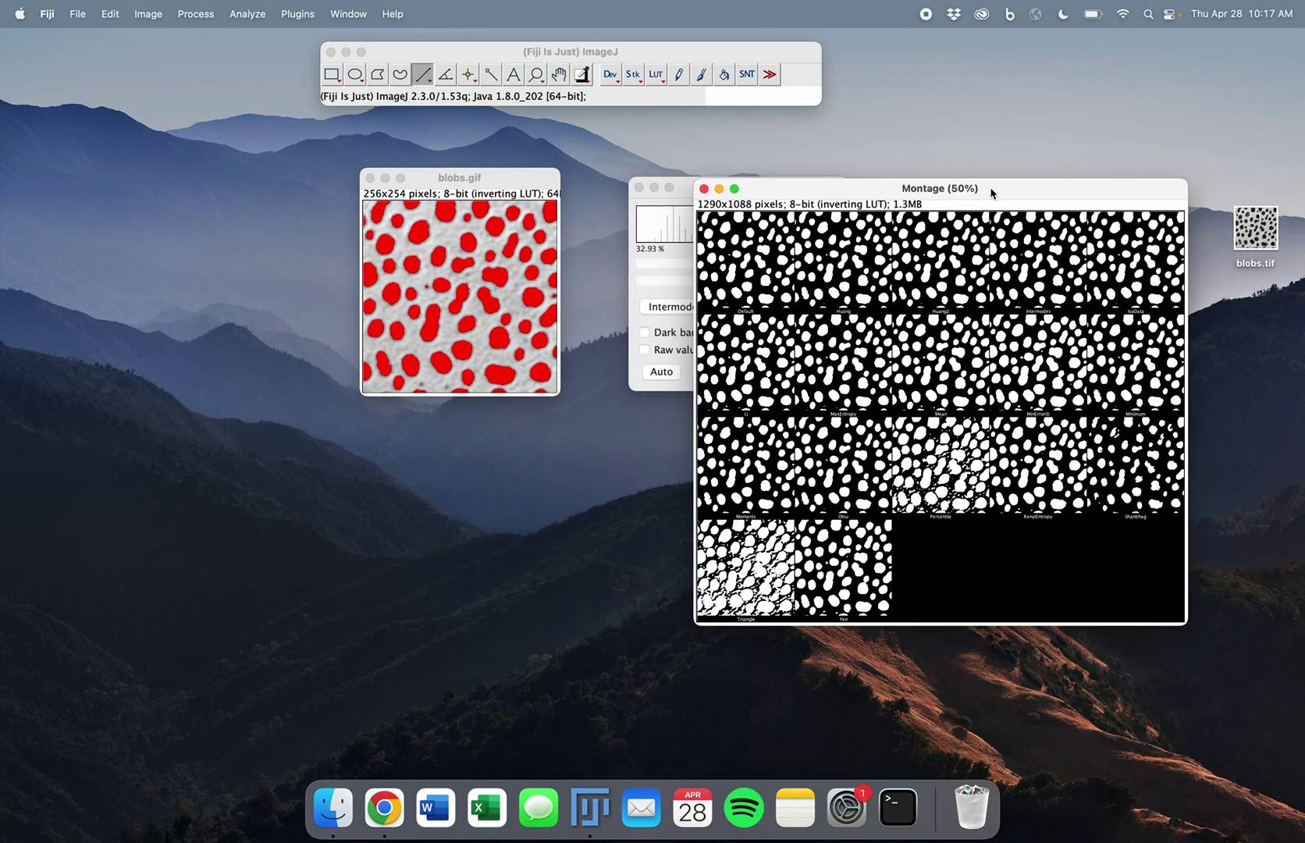
Move the Threshold adjuster clear of the Montage window and look through its available thresholding methods
left_click_drag(680, 188, 597, 194)
left_click(628, 313)
scroll(601, 375, "down", 3)
scroll(601, 374, "up", 3)
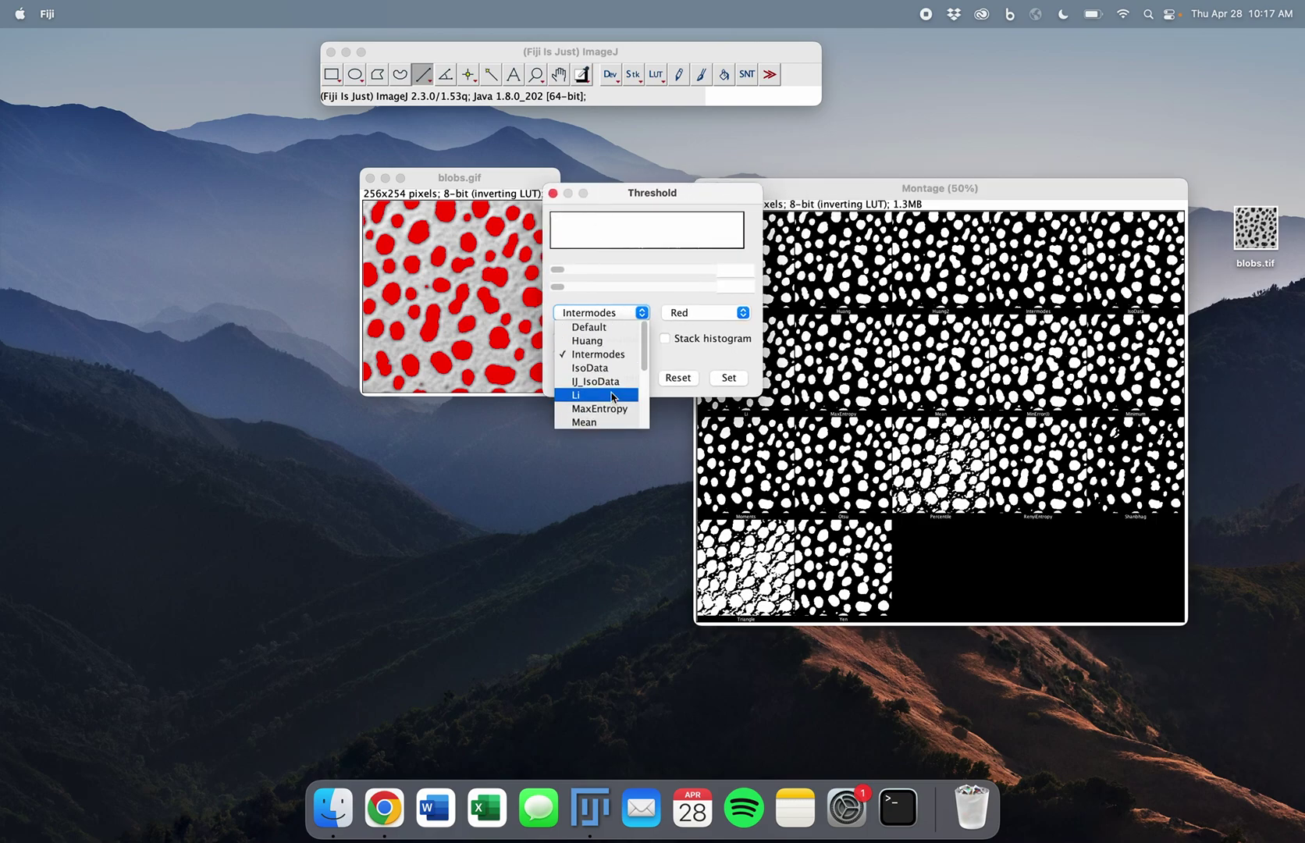
Examine the Montage at several magnifications to compare the labelled results of the different thresholding methods
left_click(862, 186)
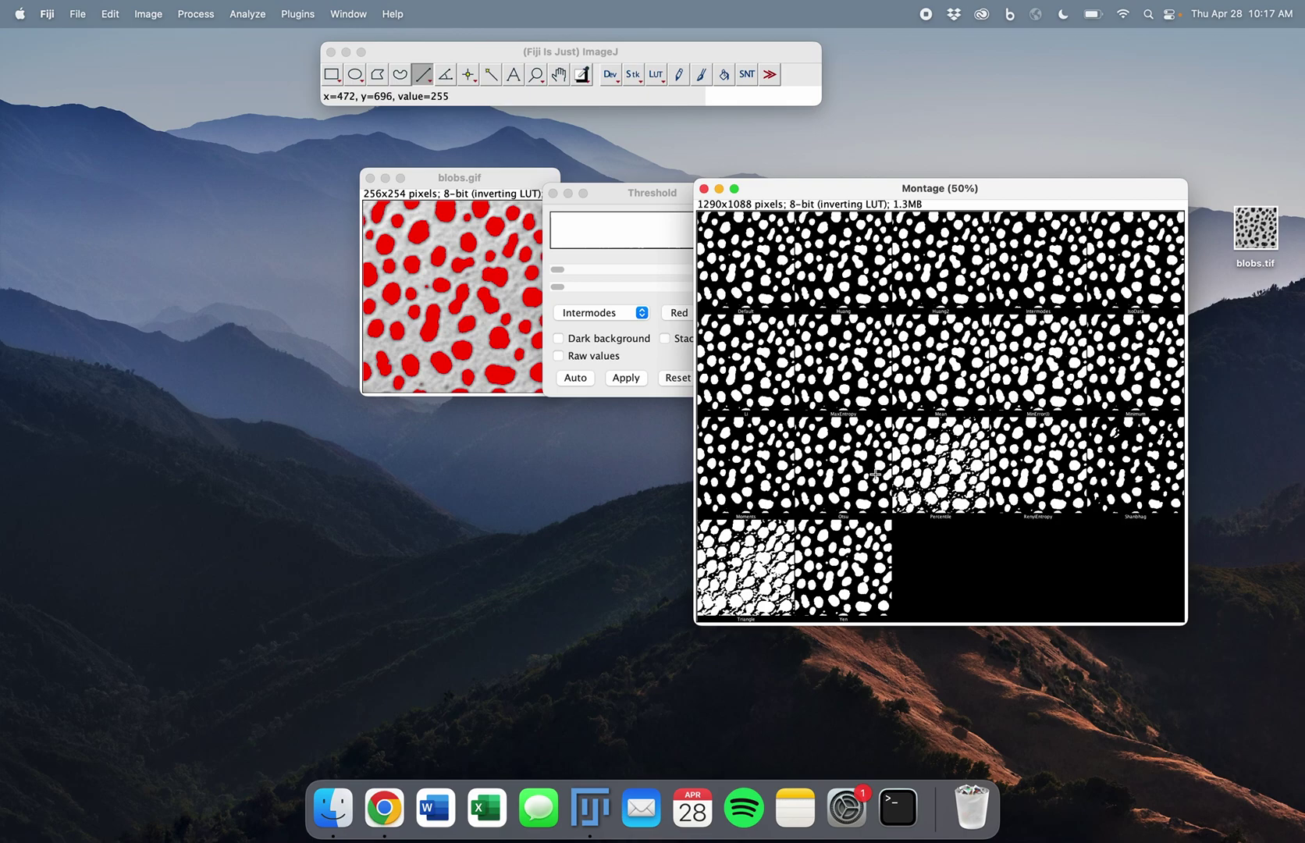
scroll(875, 474, "up", 5)
scroll(876, 476, "down", 3)
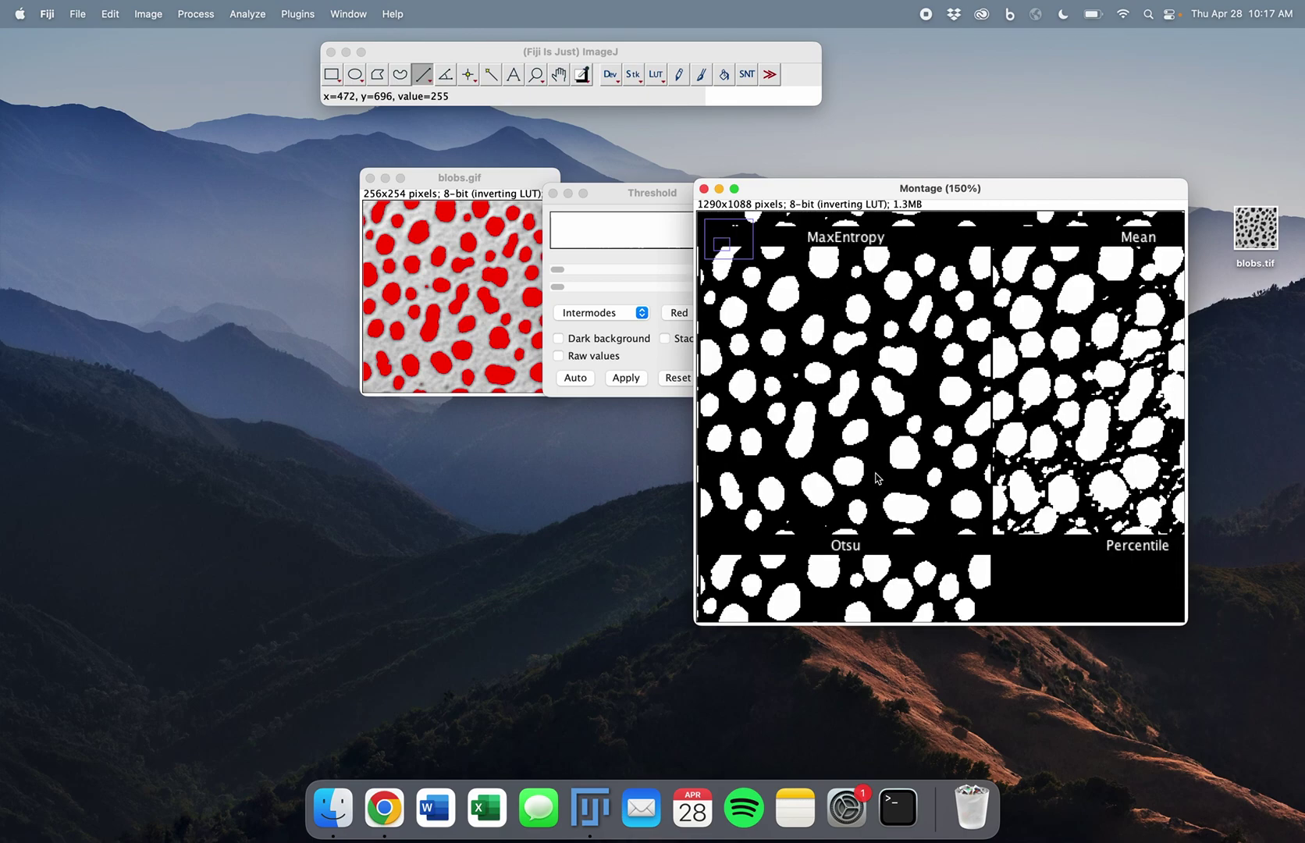
scroll(876, 476, "up", 2)
scroll(875, 476, "down", 1)
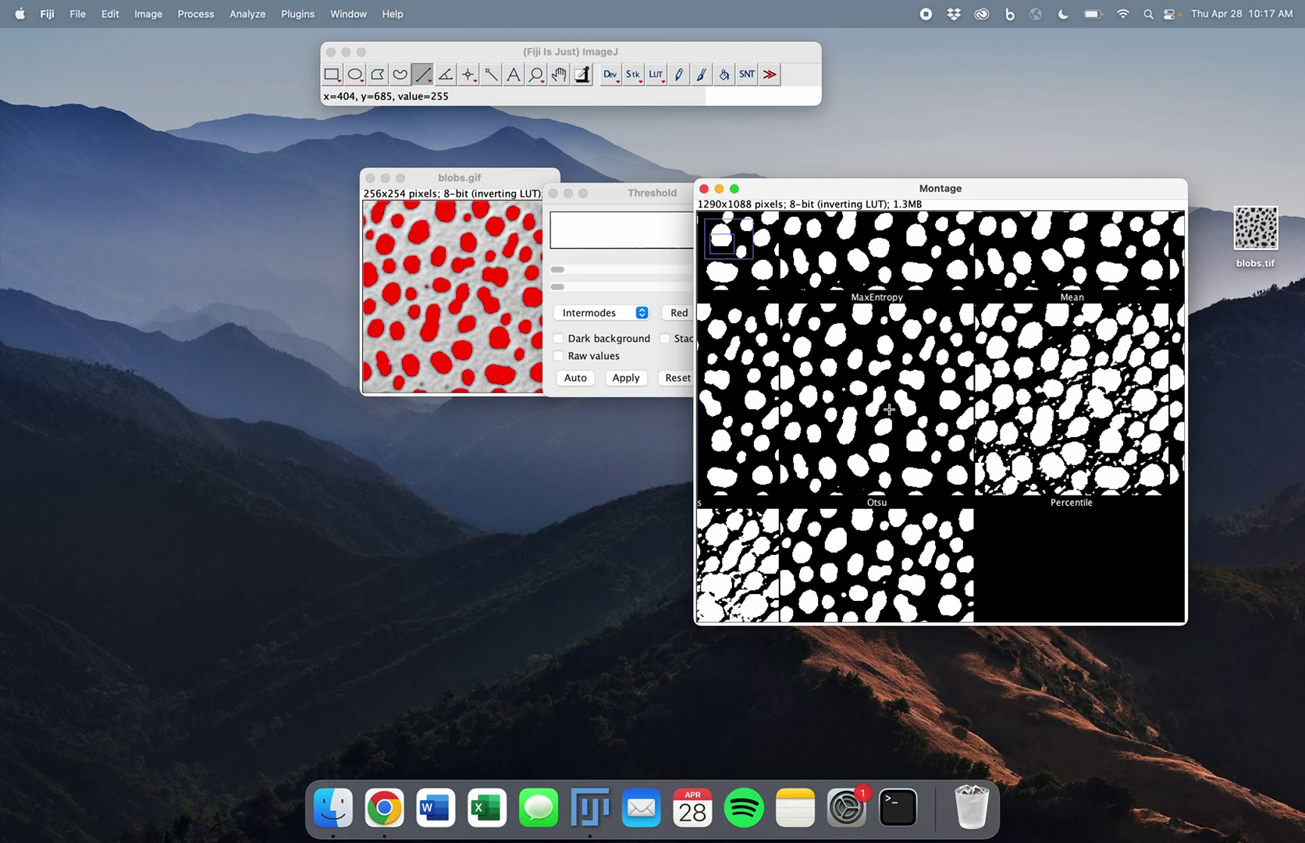
key("minus")
key("minus")
key("minus")
key("minus")
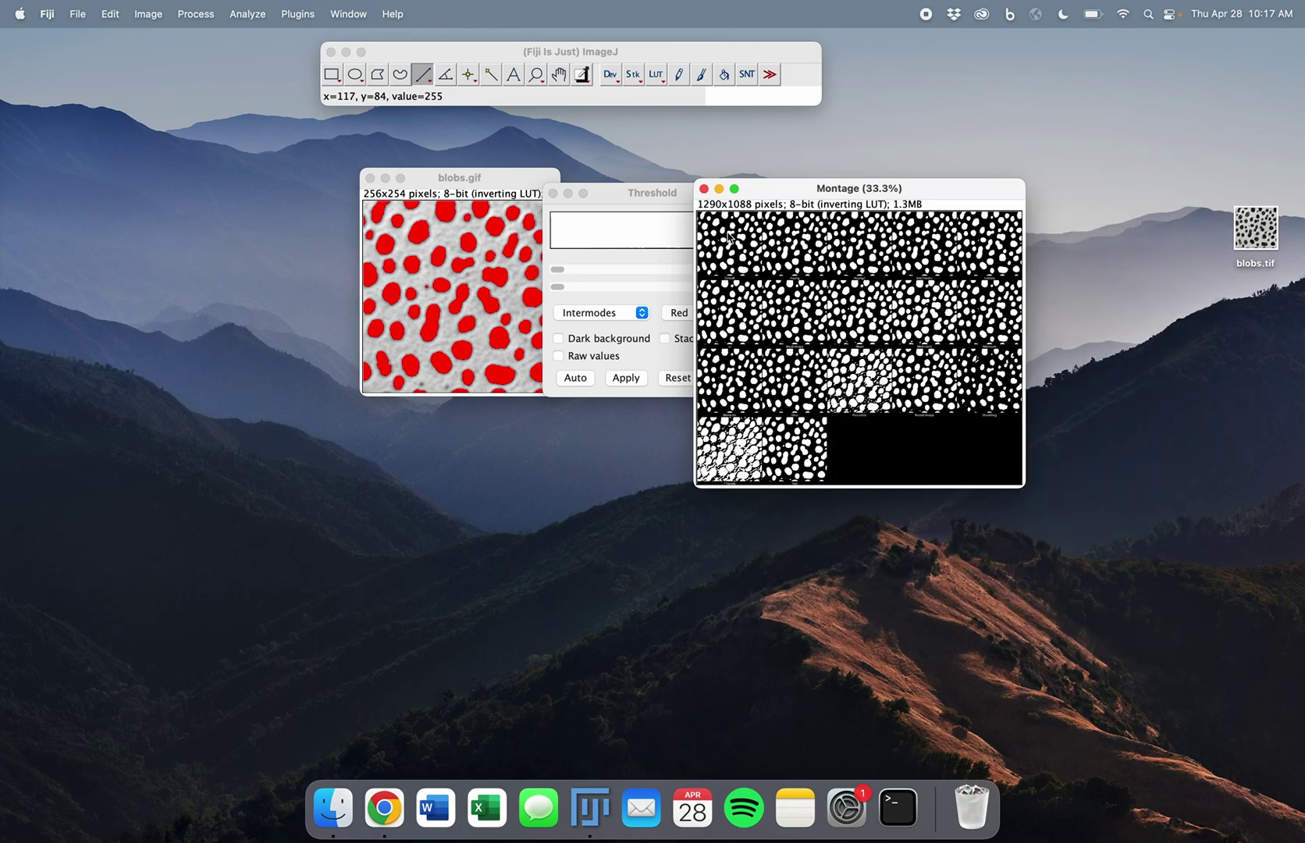
key("plus")
key("plus")
key("plus")
key("plus")
key("plus")
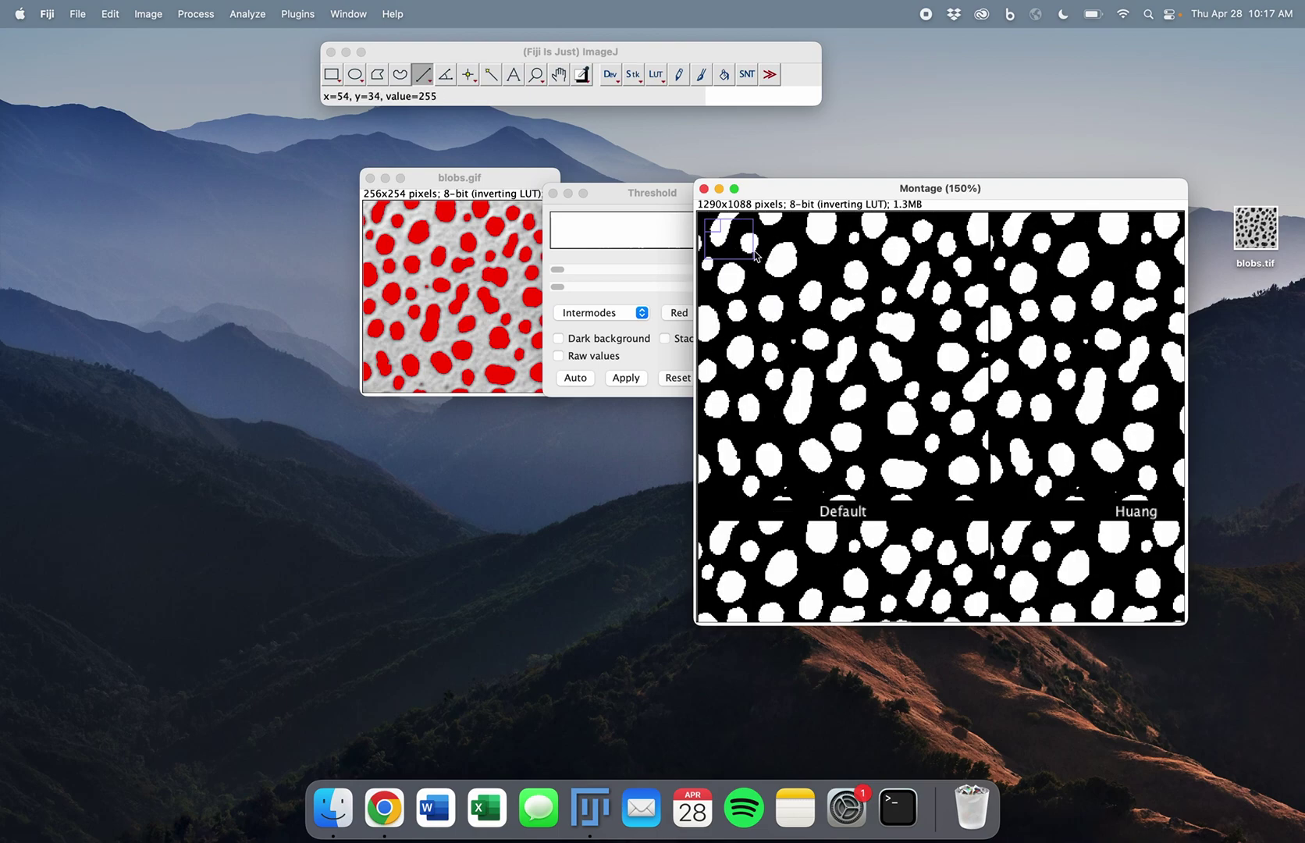
Switch the Threshold adjuster's method to Huang, and set it back to Default
left_click(624, 311)
left_click(624, 312)
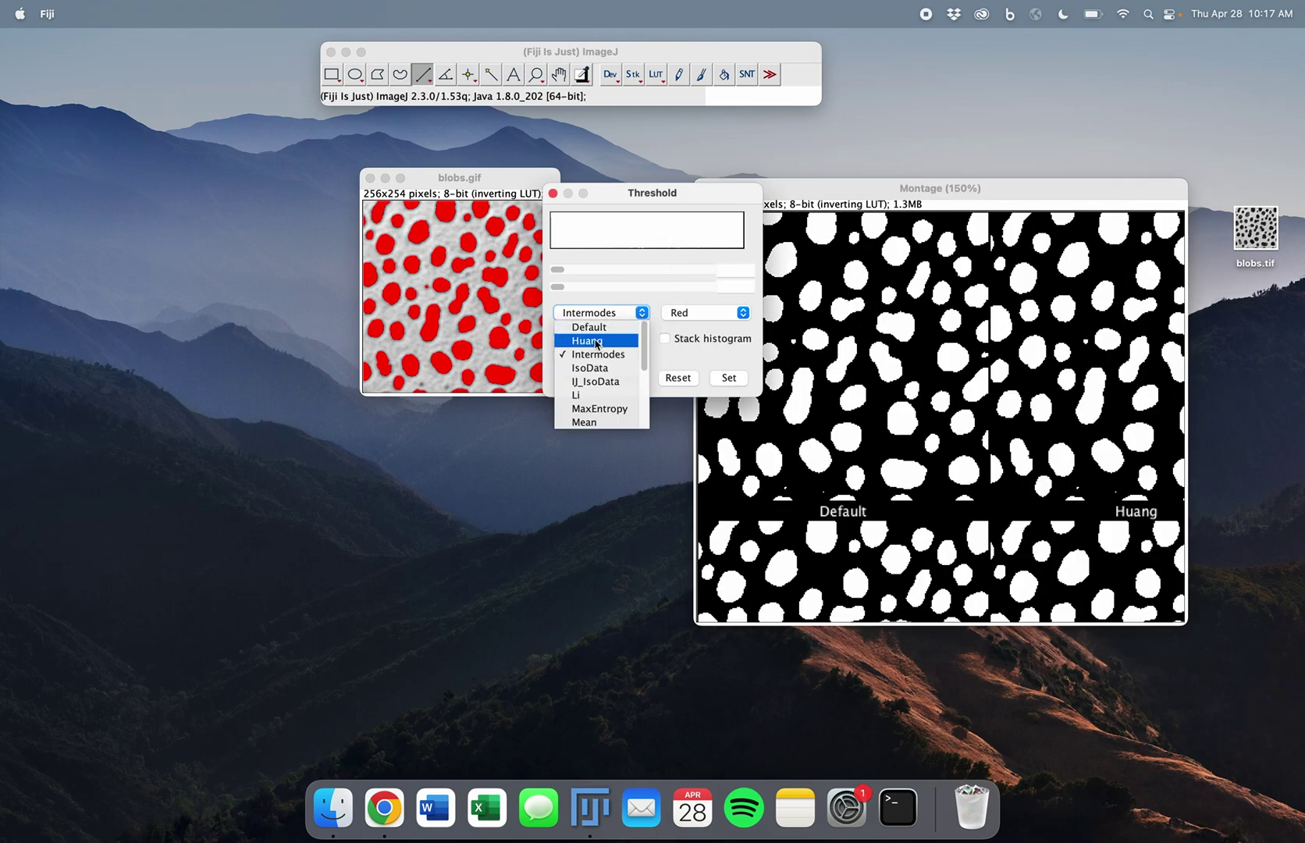
left_click(595, 338)
left_click(628, 314)
left_click(600, 315)
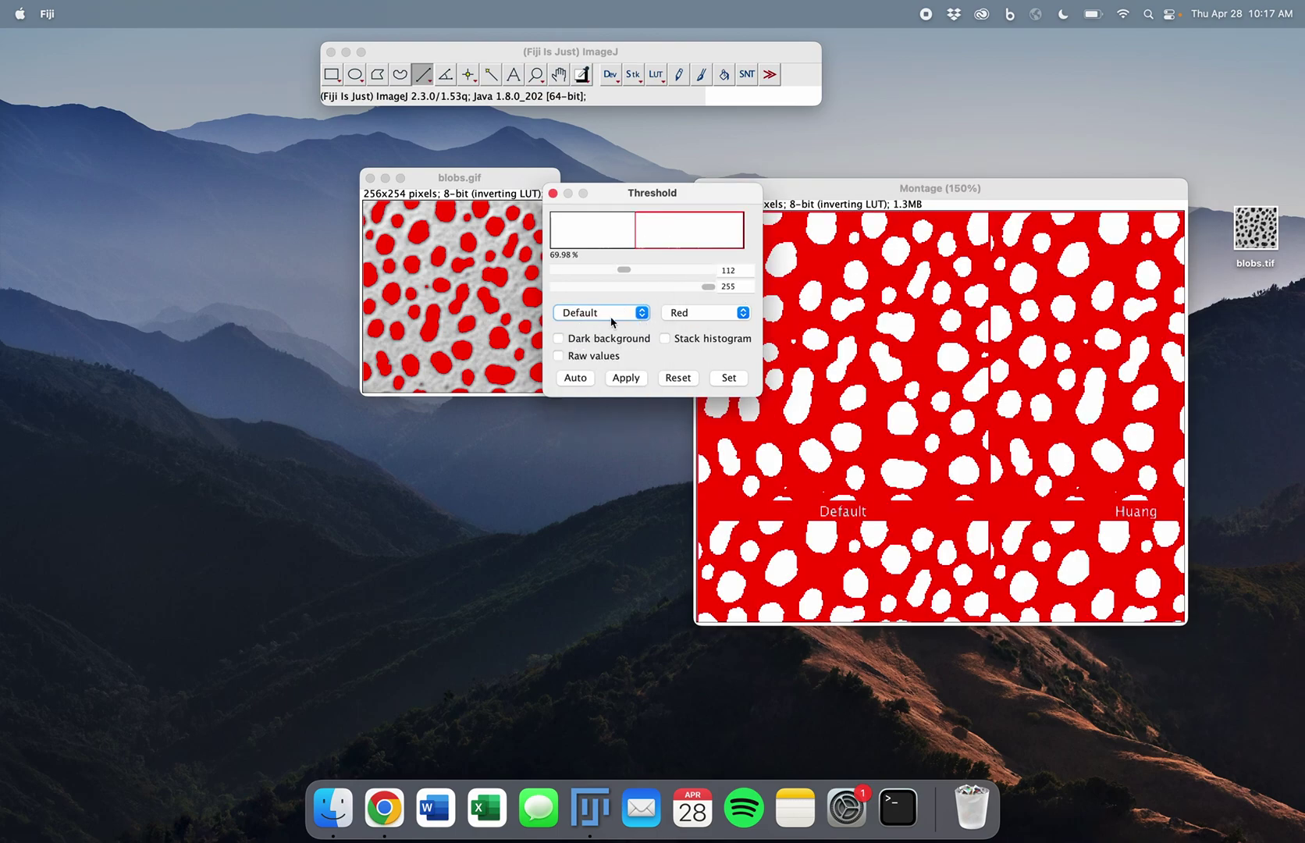
left_click(624, 312)
Close the Montage window and move the Threshold adjuster beside blobs.gif
left_click(784, 193)
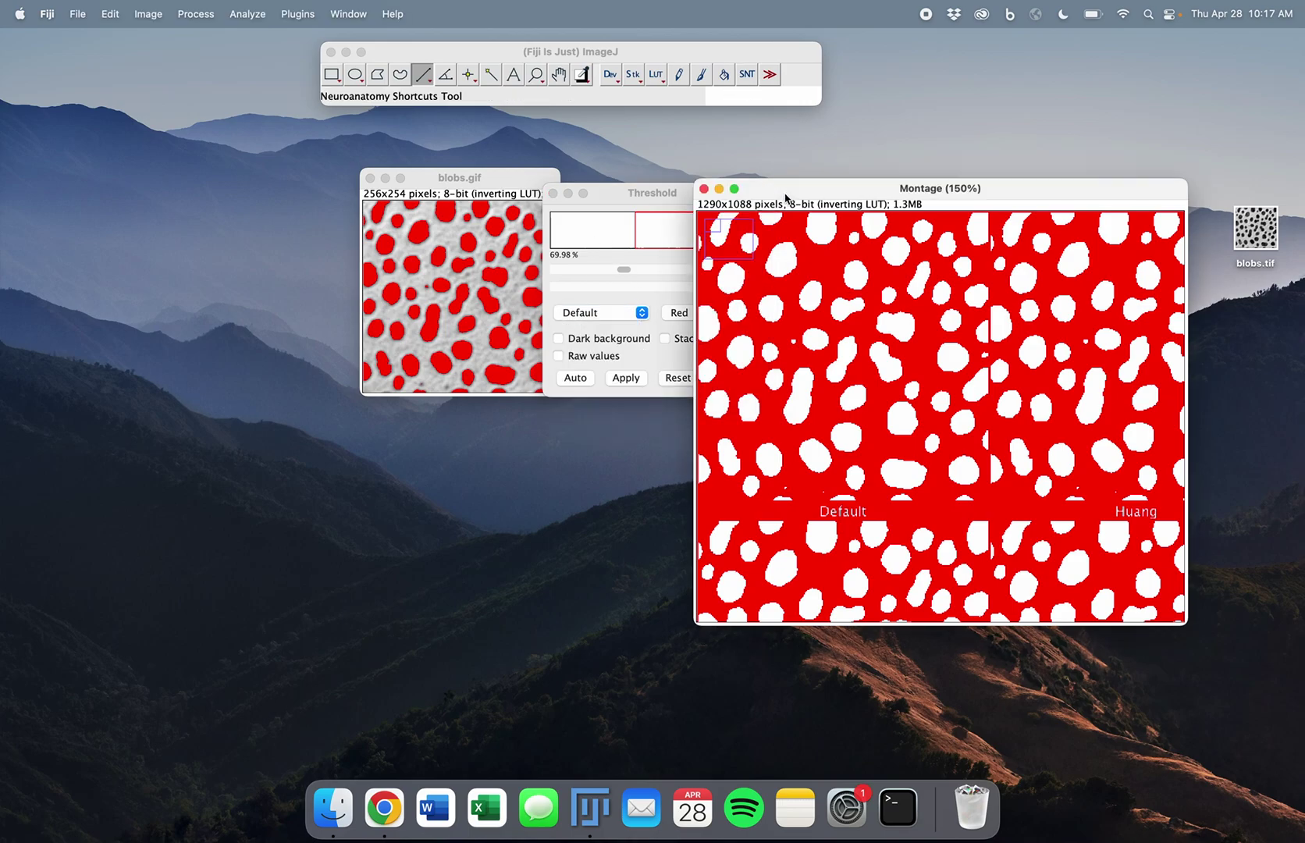
left_click(703, 189)
left_click_drag(696, 189, 771, 178)
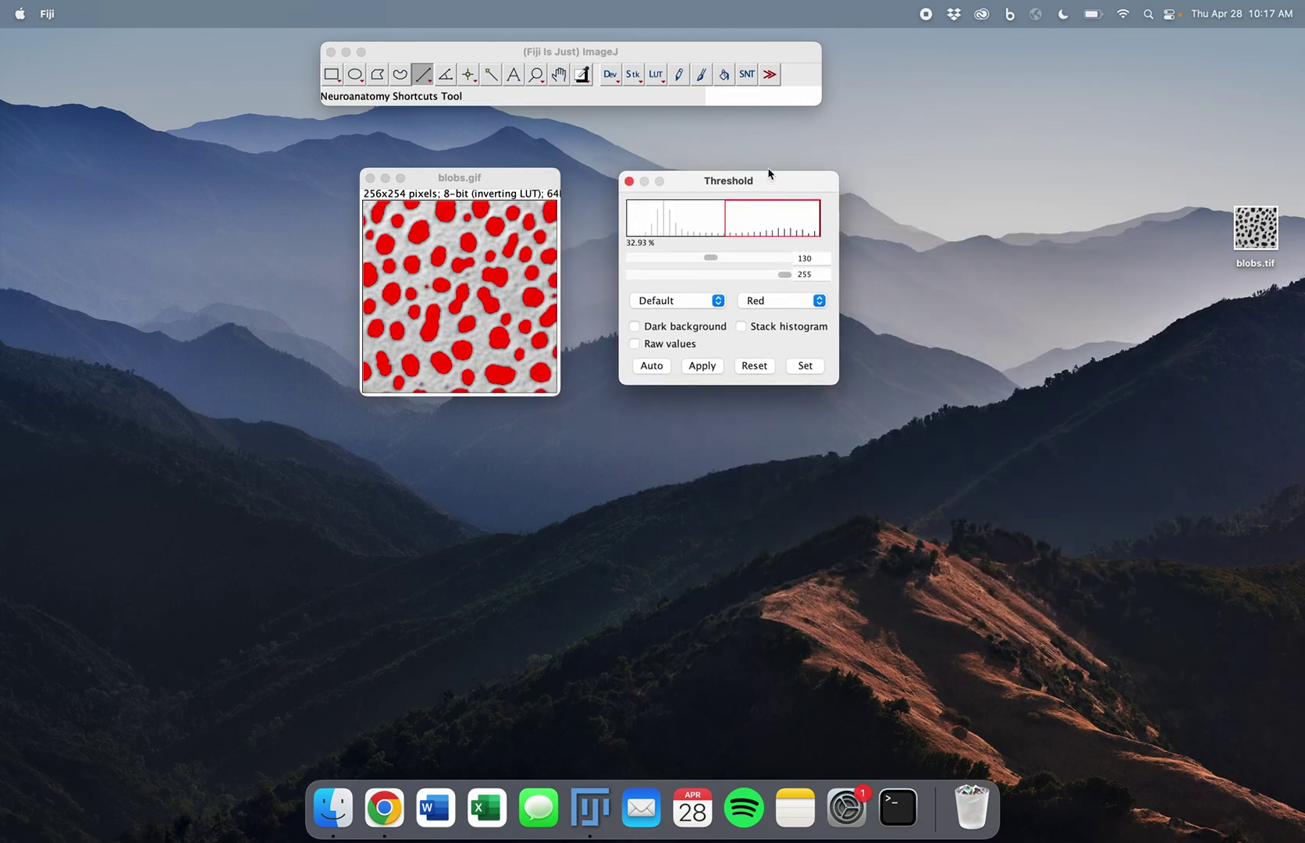
Close the Threshold adjuster and the thresholded blobs.gif image
left_click(466, 177)
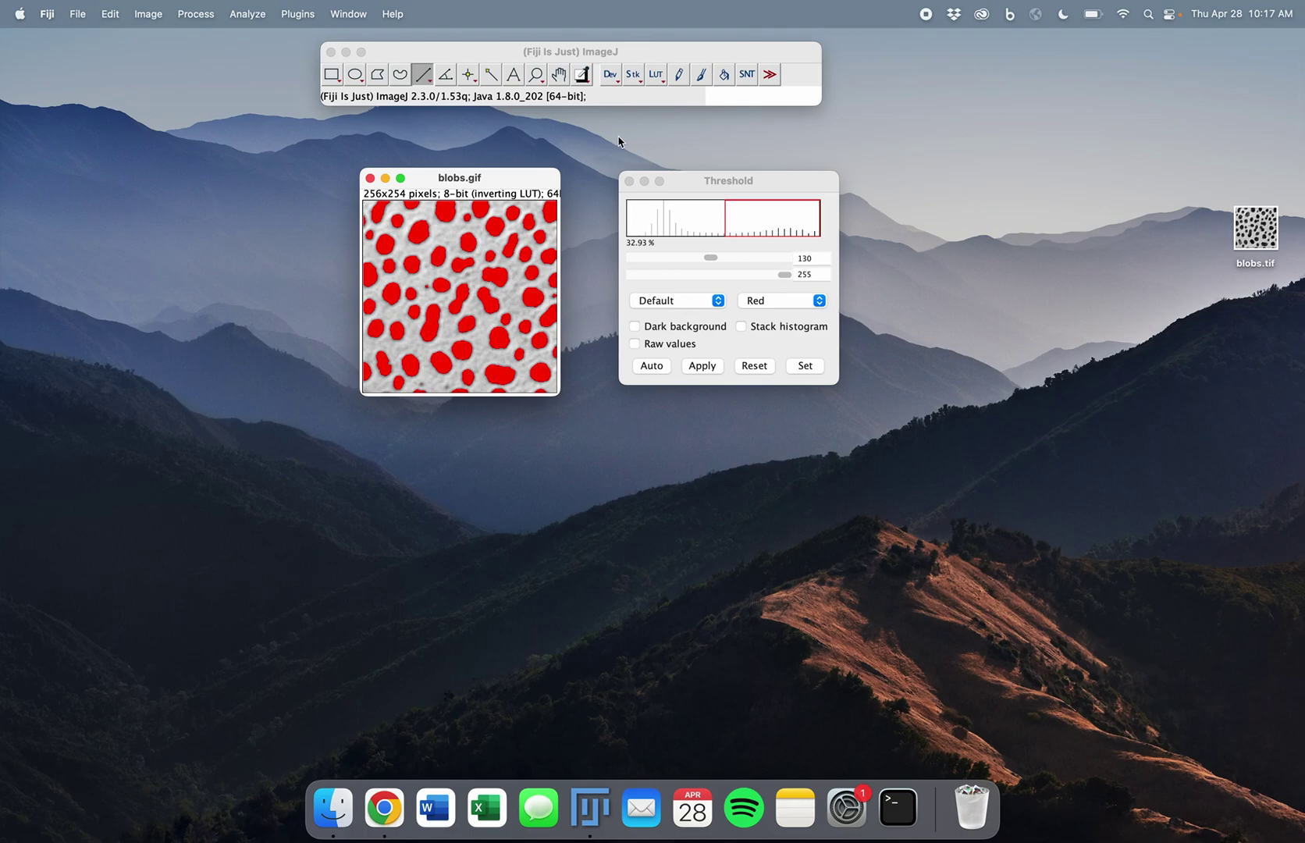
left_click(631, 181)
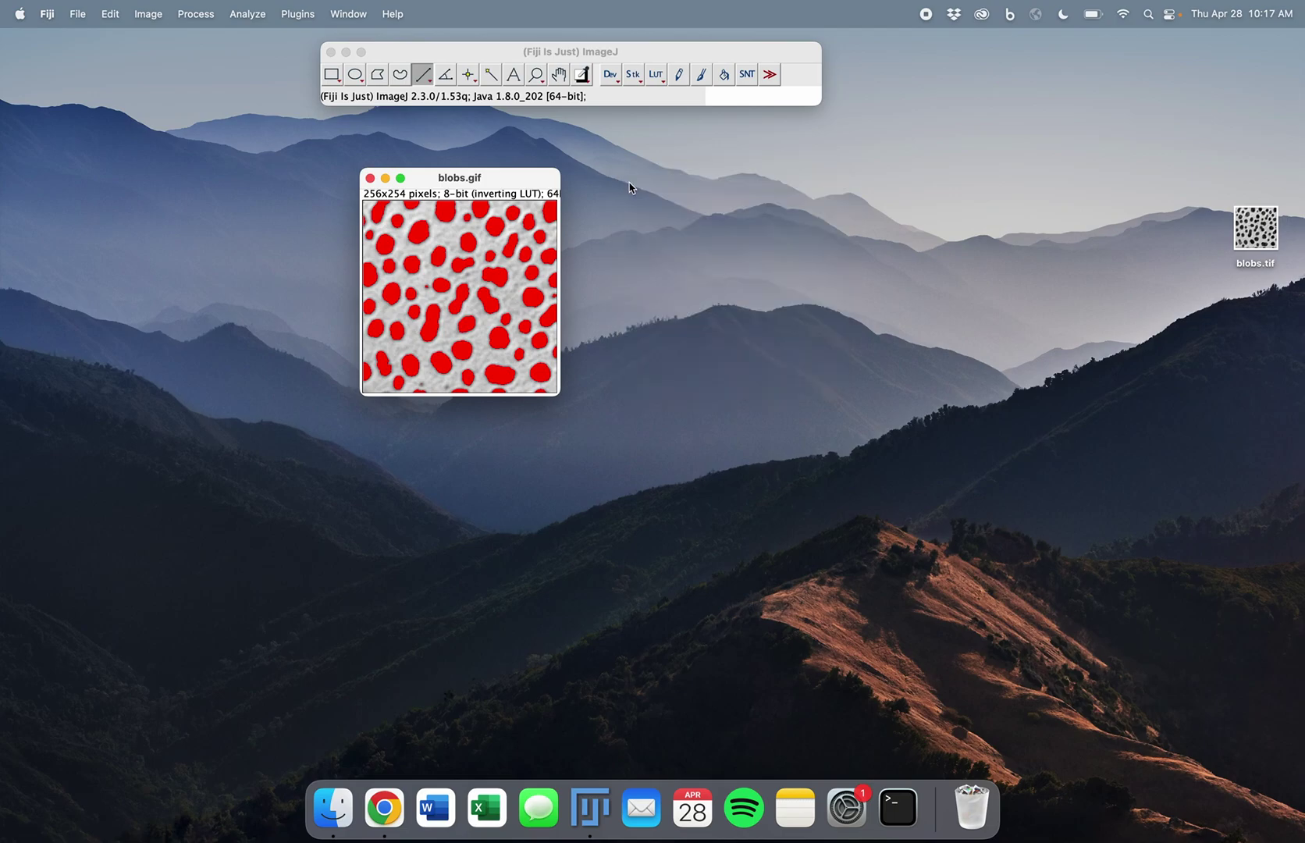
left_click(370, 178)
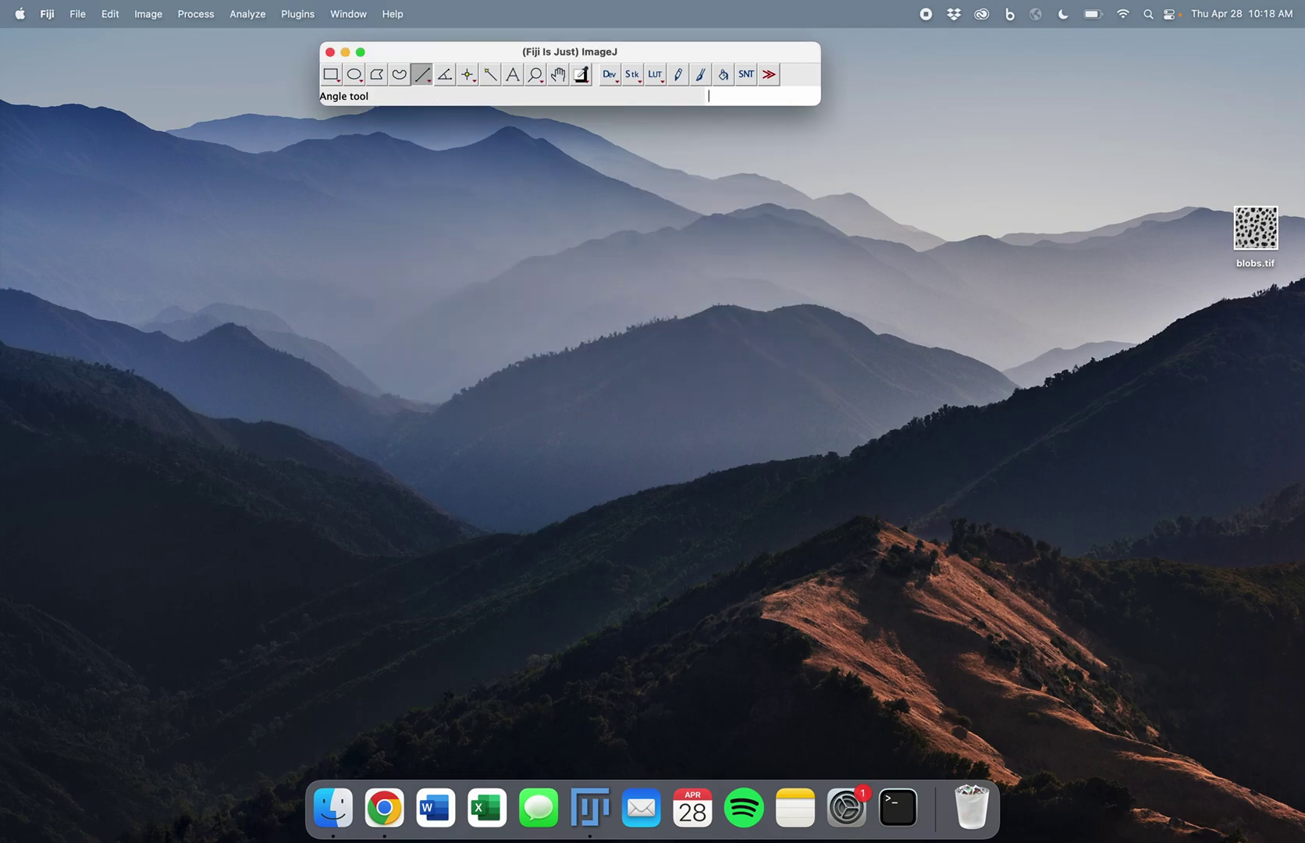
Switch to the presentation, advance from the Thresholding slide to the Regions of Interest (ROI) slide, and return to Fiji
key("super+Tab")
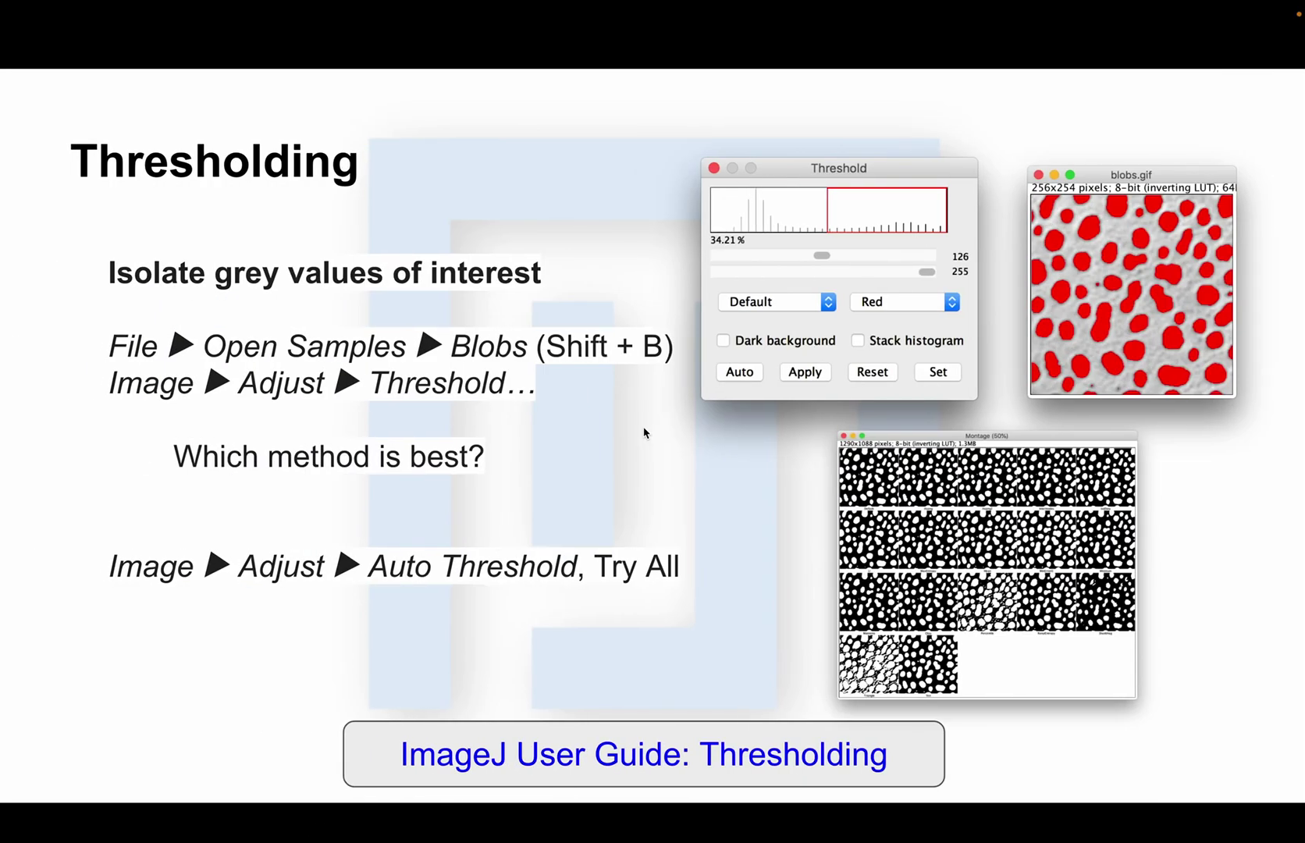
key("Right")
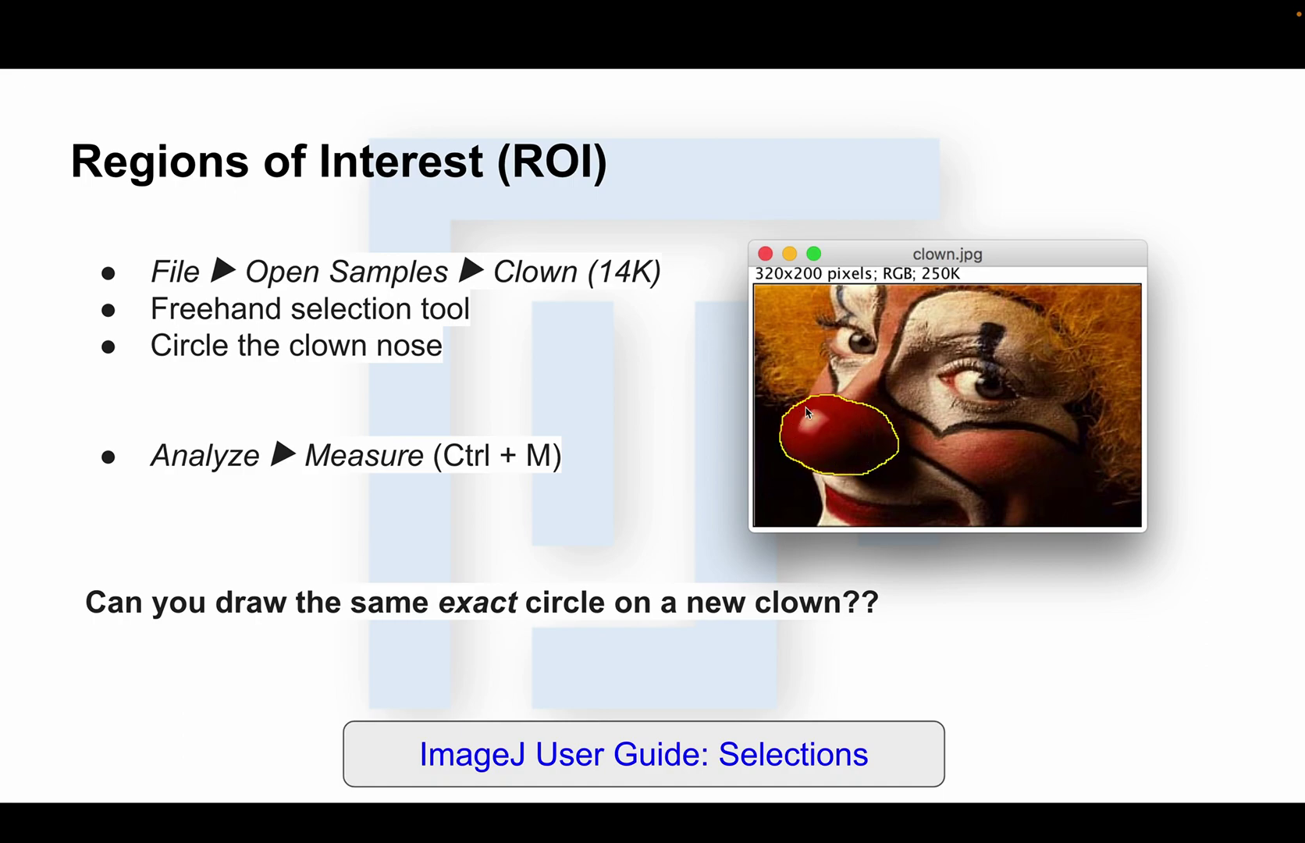
key("super+Tab")
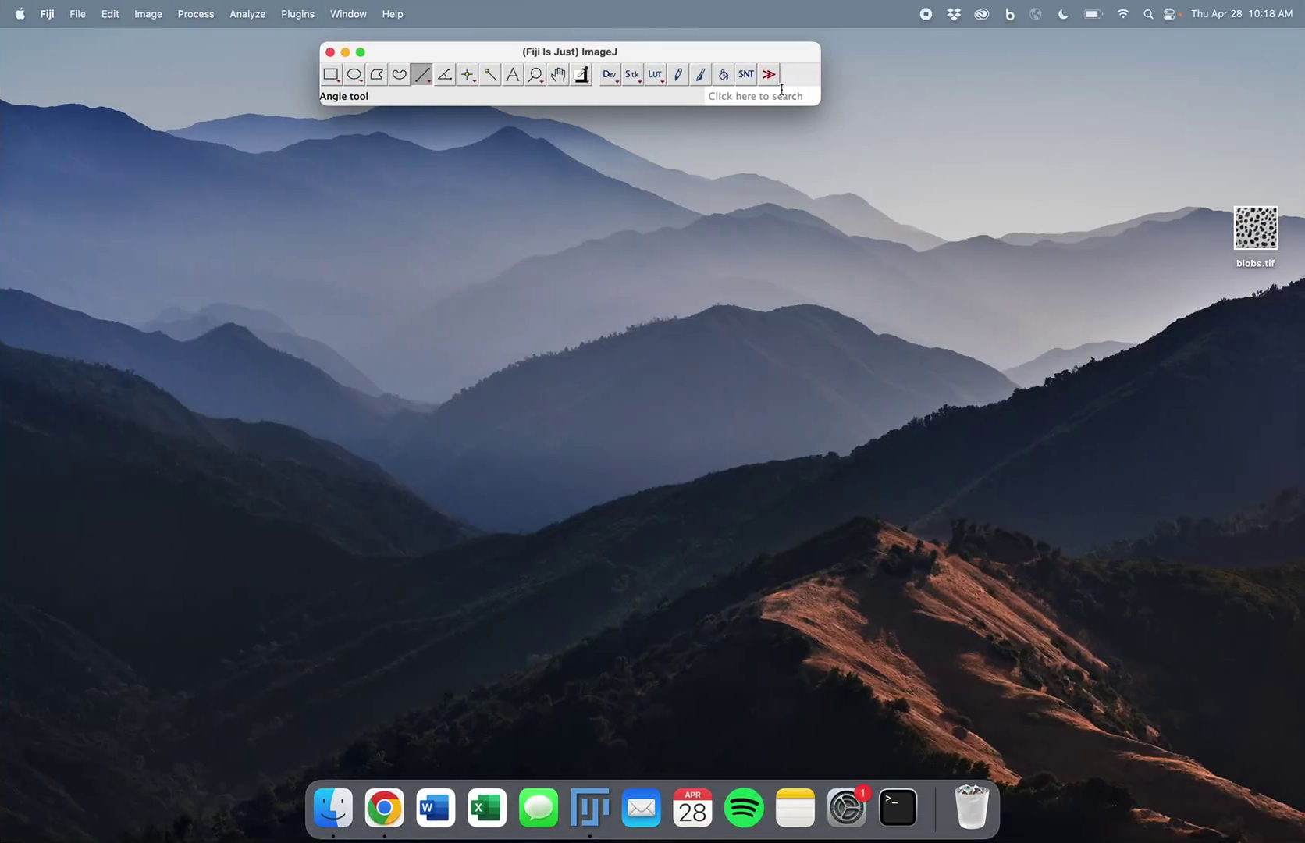
Find the Clown sample image with the command search and open it
left_click(780, 91)
type("clown")
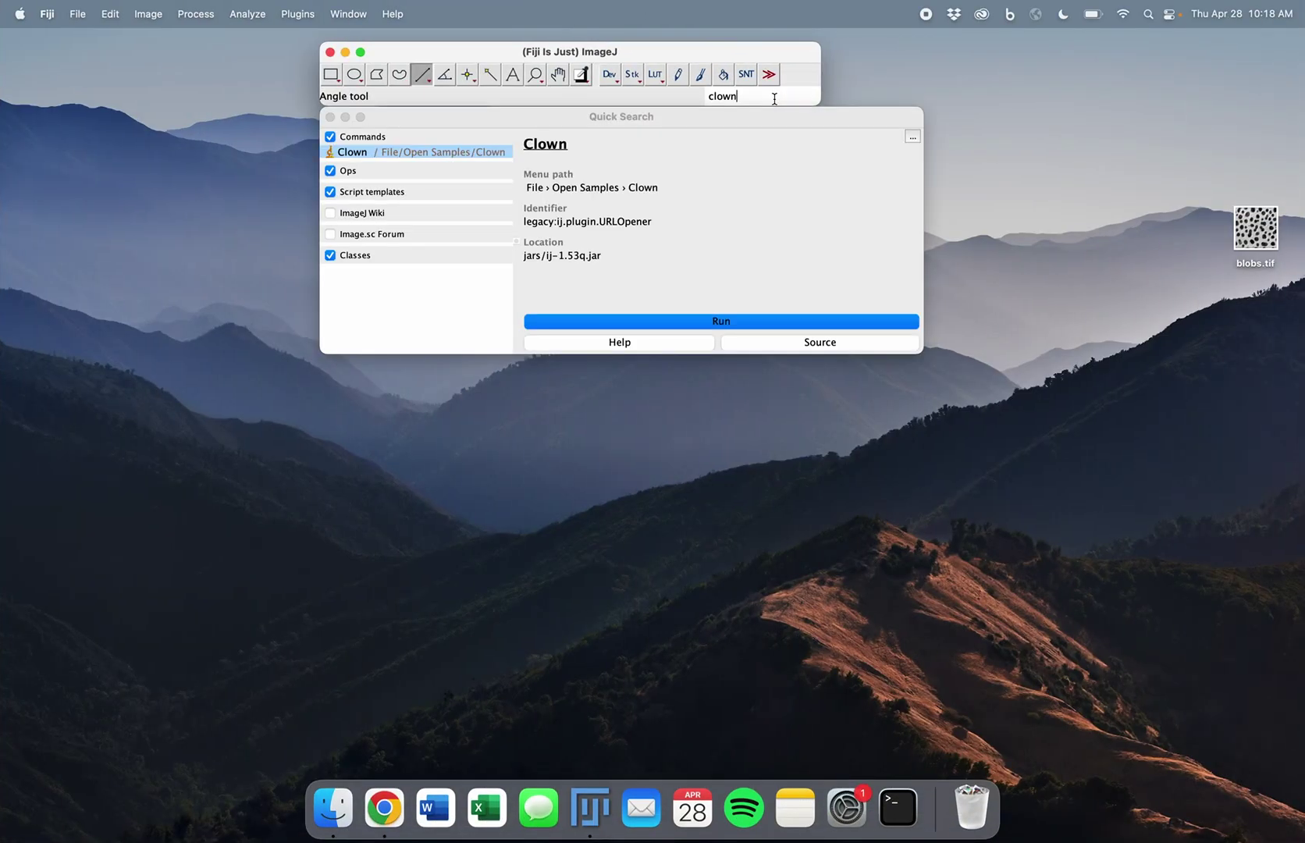
key("Return")
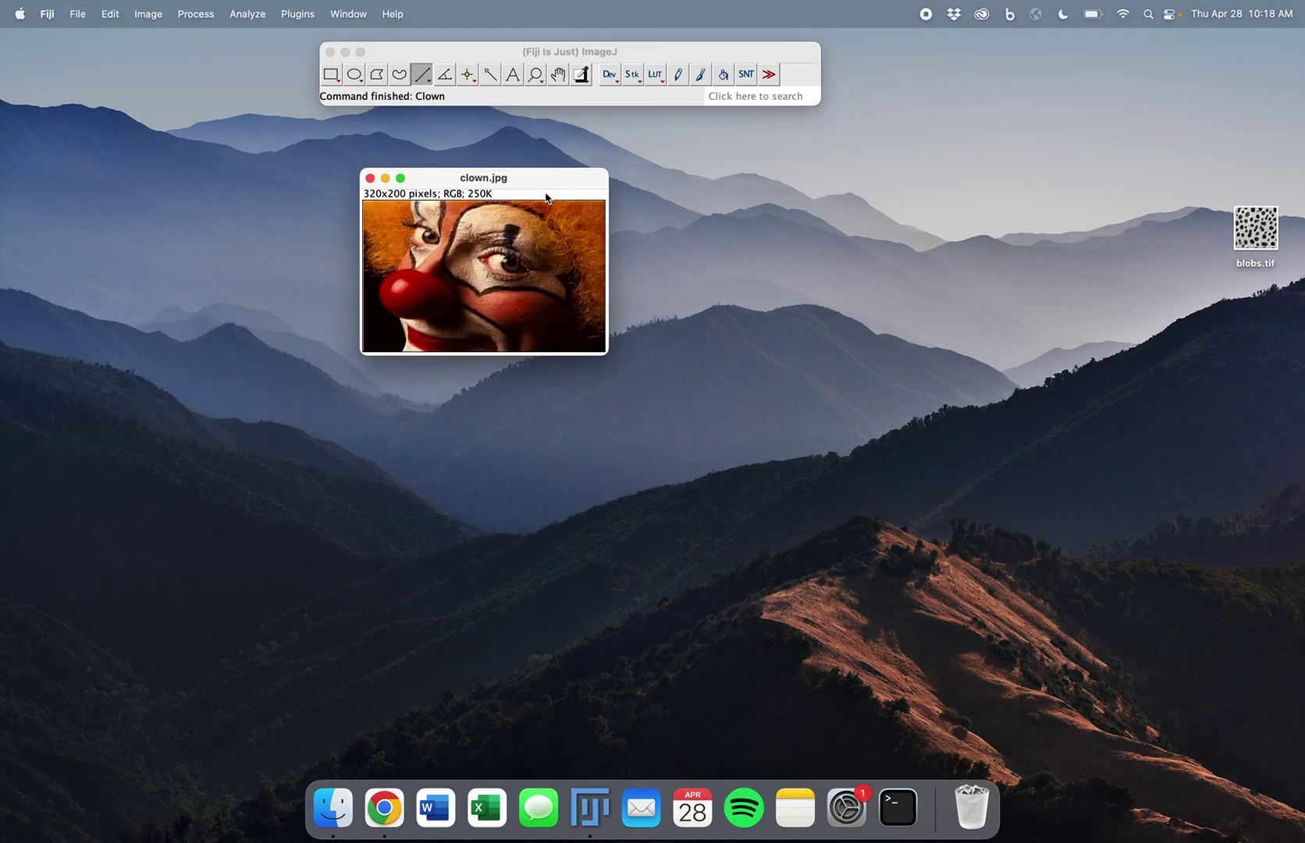
Duplicate clown.jpg as clown-1.jpg and set the two image windows apart, side by side
left_click_drag(513, 192, 422, 238)
key("super+shift+d")
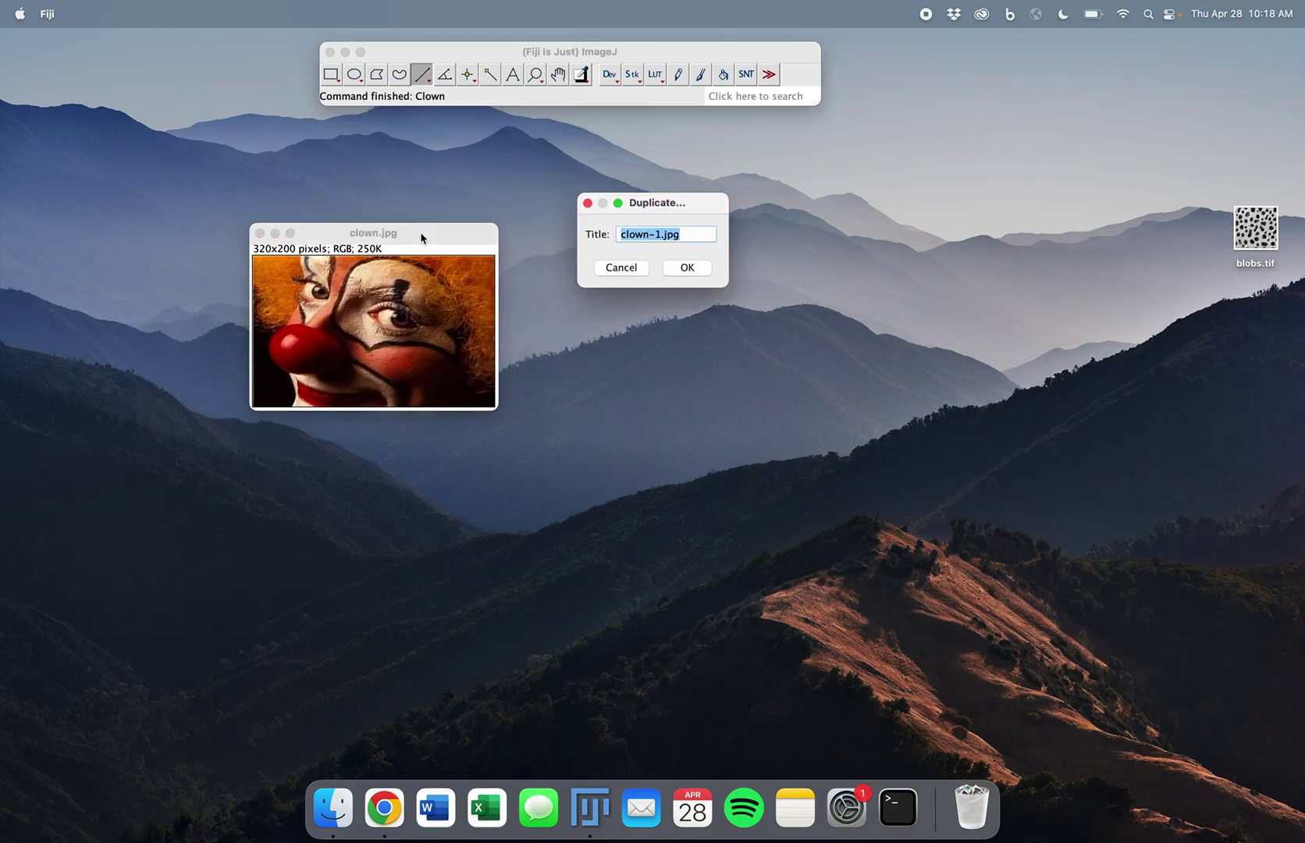
key("Return")
mouse_move(510, 194)
left_mouse_down()
mouse_move(614, 201)
mouse_move(741, 239)
left_mouse_up()
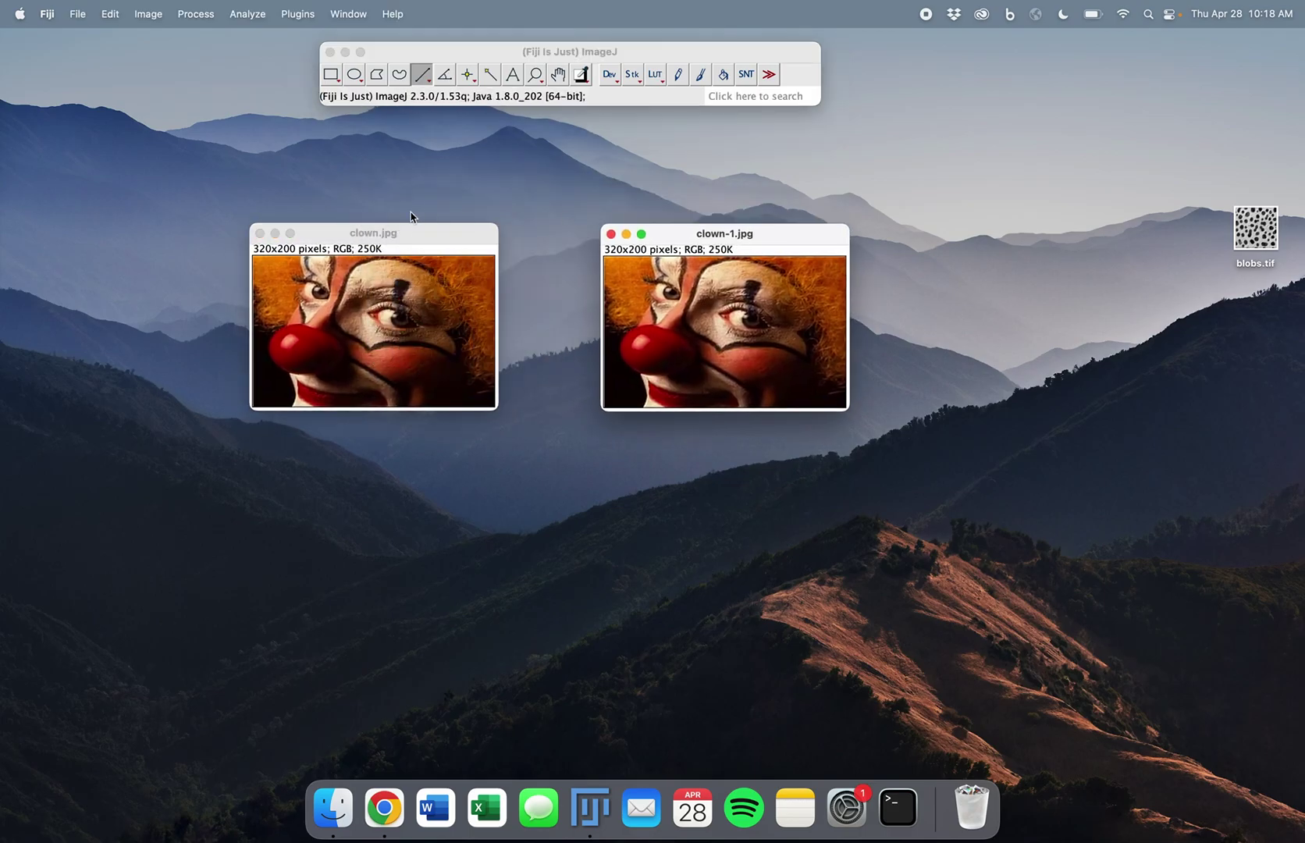
Activate the Freehand selection tool and enlarge both clown.jpg and clown-1.jpg to 150%, keeping the windows apart
left_click(397, 246)
left_click(399, 78)
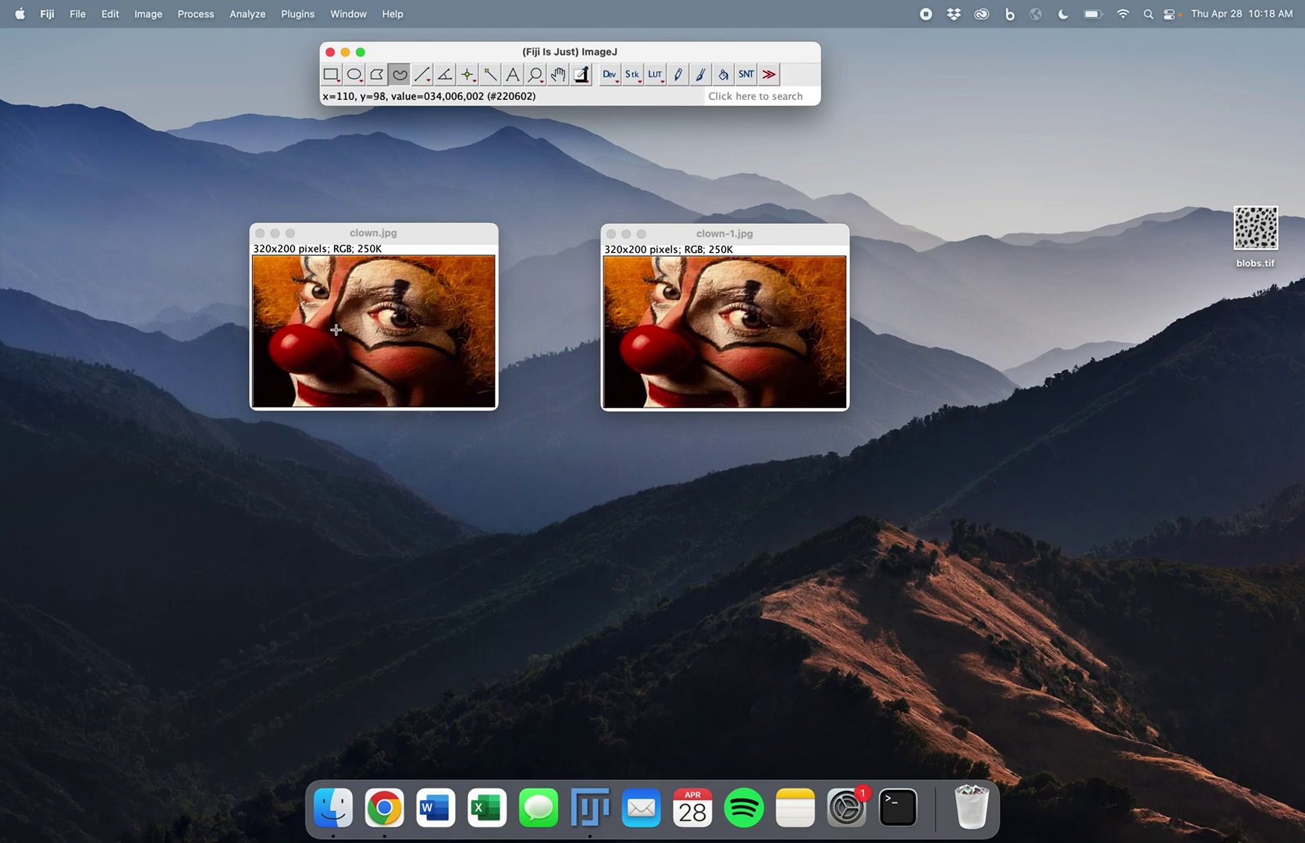
left_click(369, 234)
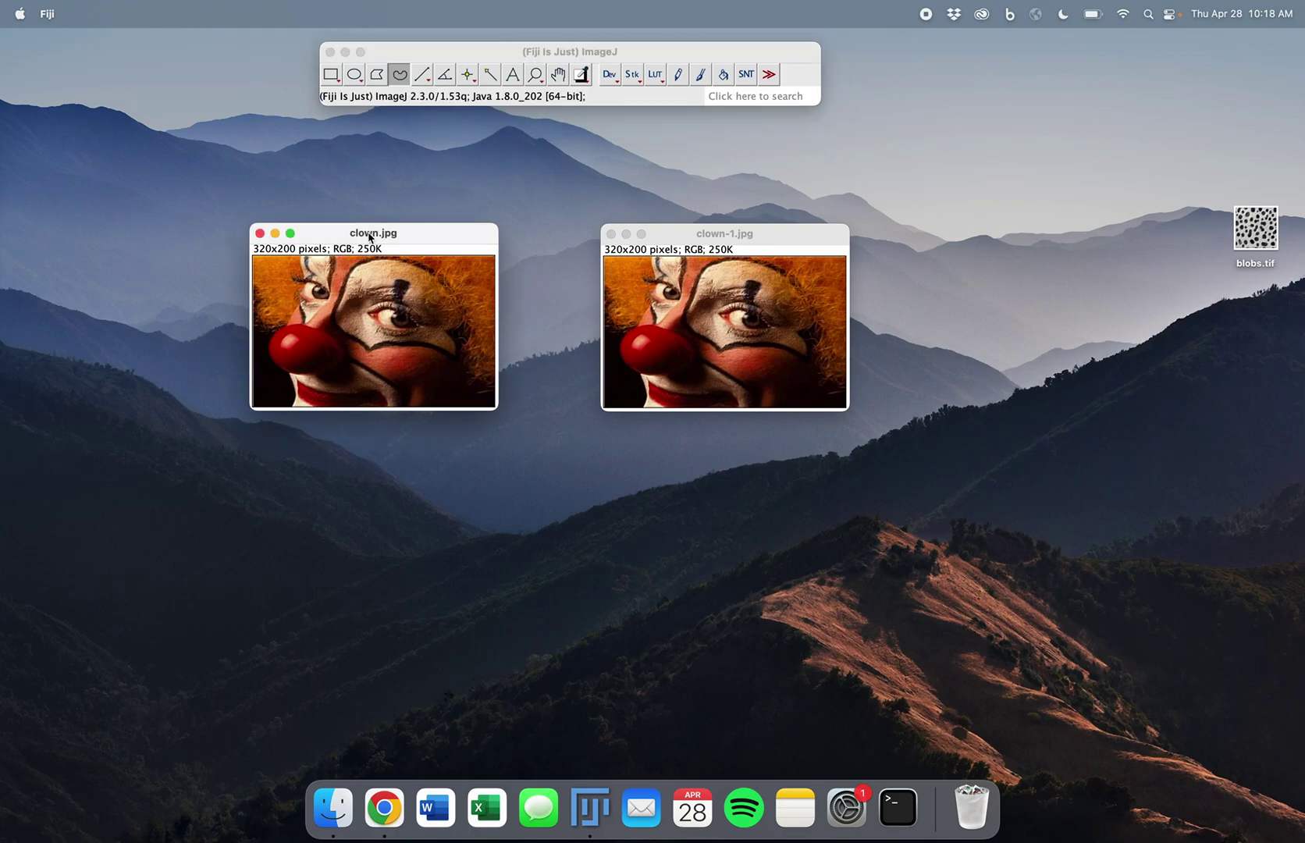
key("plus")
left_click_drag(708, 239, 828, 251)
key("plus")
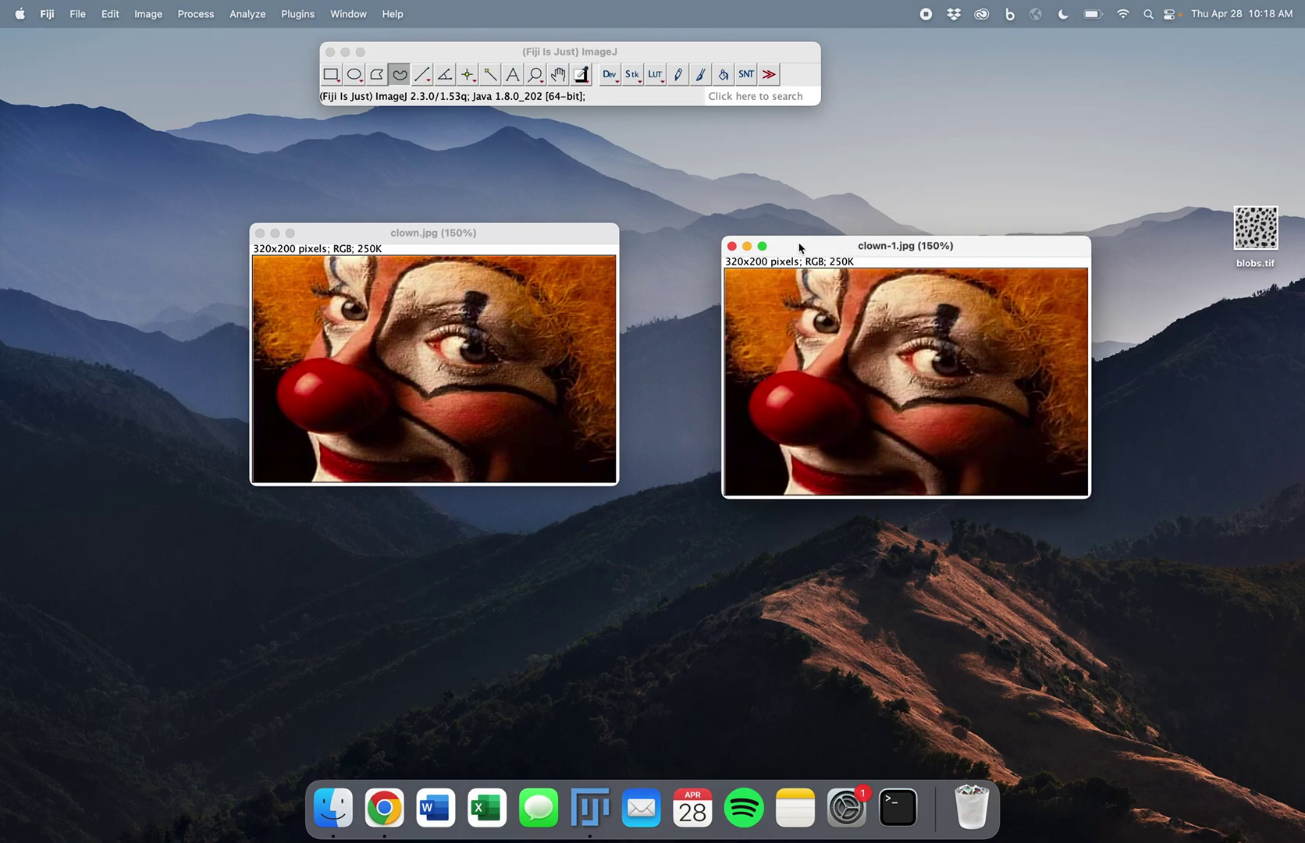
left_click(358, 370)
mouse_move(358, 371)
left_mouse_down()
mouse_move(309, 359)
mouse_move(283, 388)
left_mouse_up()
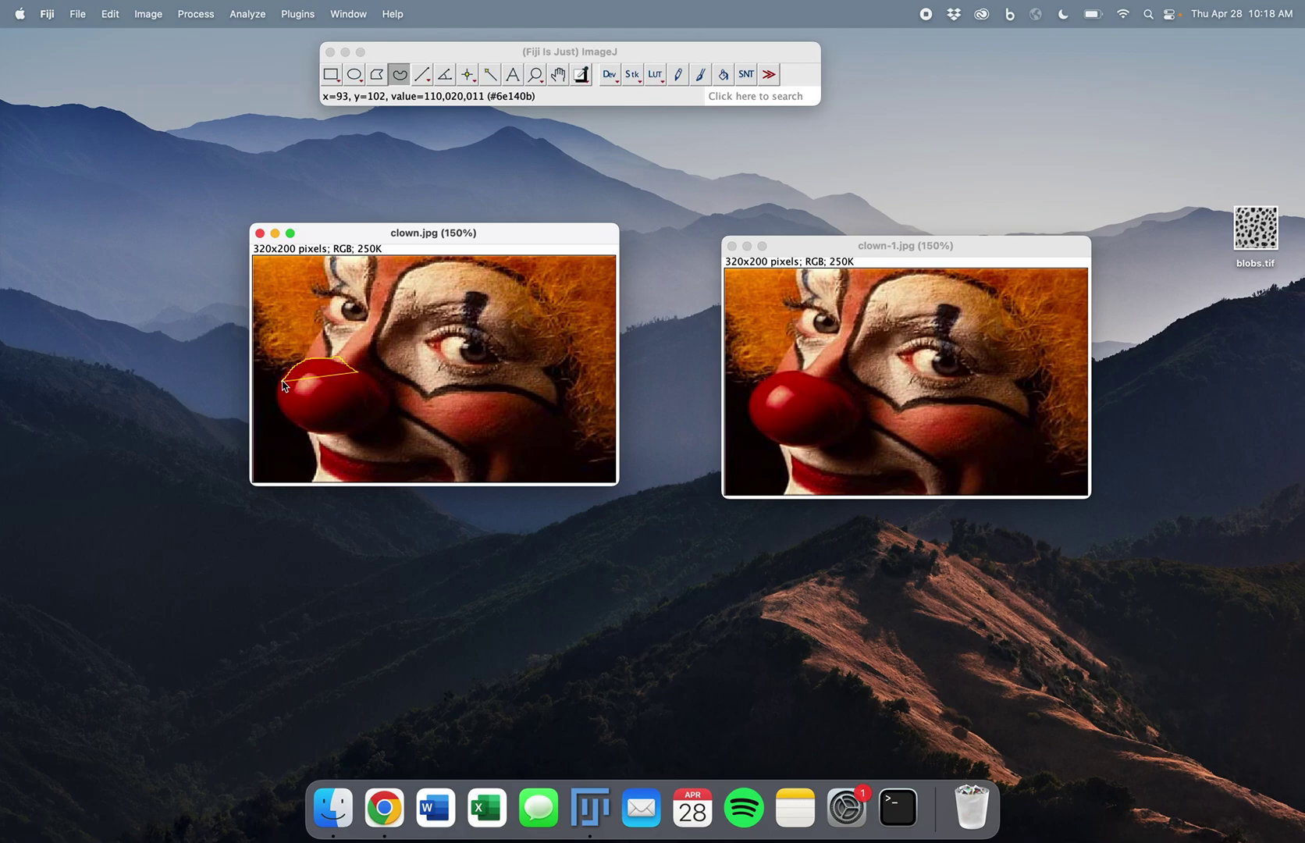
left_click(312, 415)
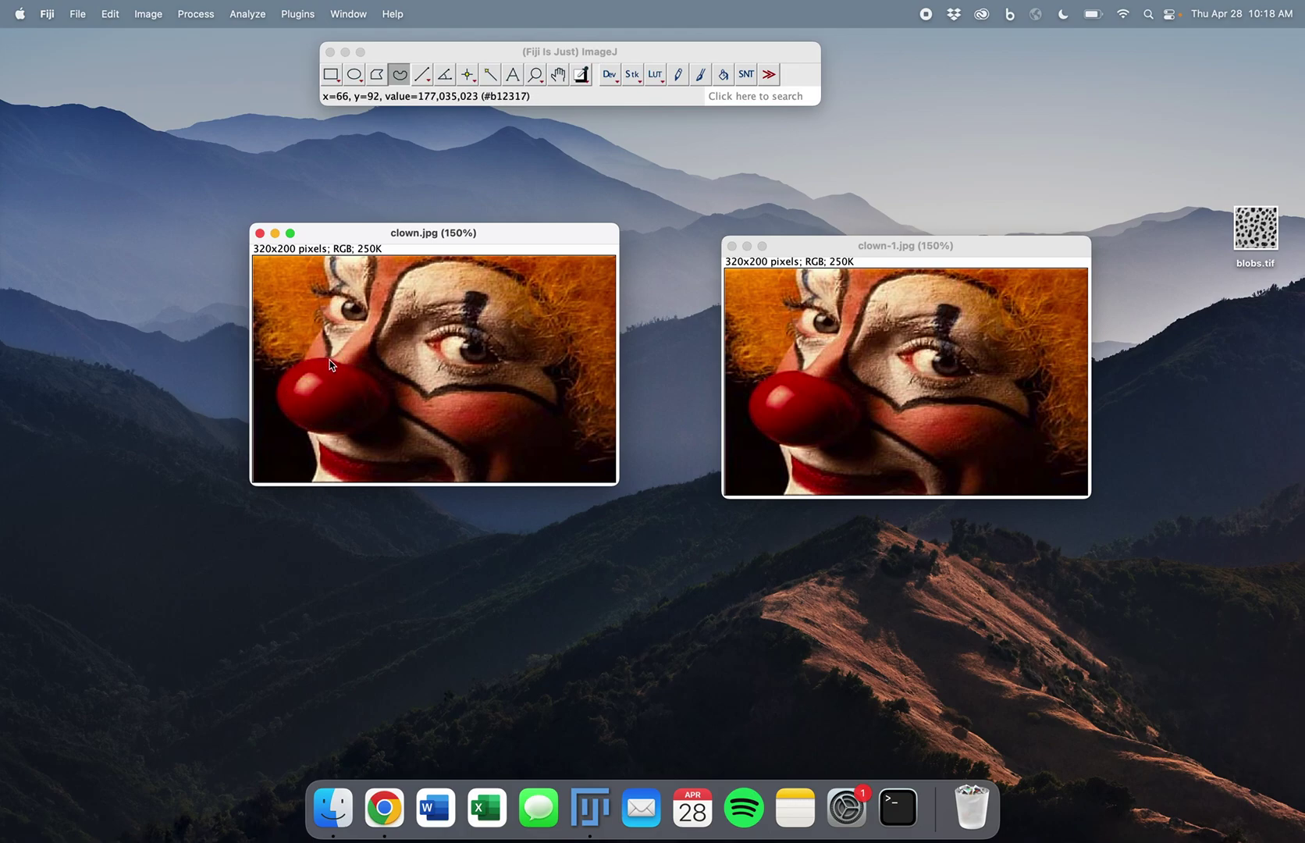
Draw a freehand selection about 86 by 62 pixels around the nose in clown.jpg and align both clown windows side by side
mouse_move(302, 362)
left_mouse_down()
mouse_move(277, 399)
mouse_move(293, 422)
mouse_move(355, 436)
mouse_move(377, 410)
mouse_move(336, 364)
left_mouse_up()
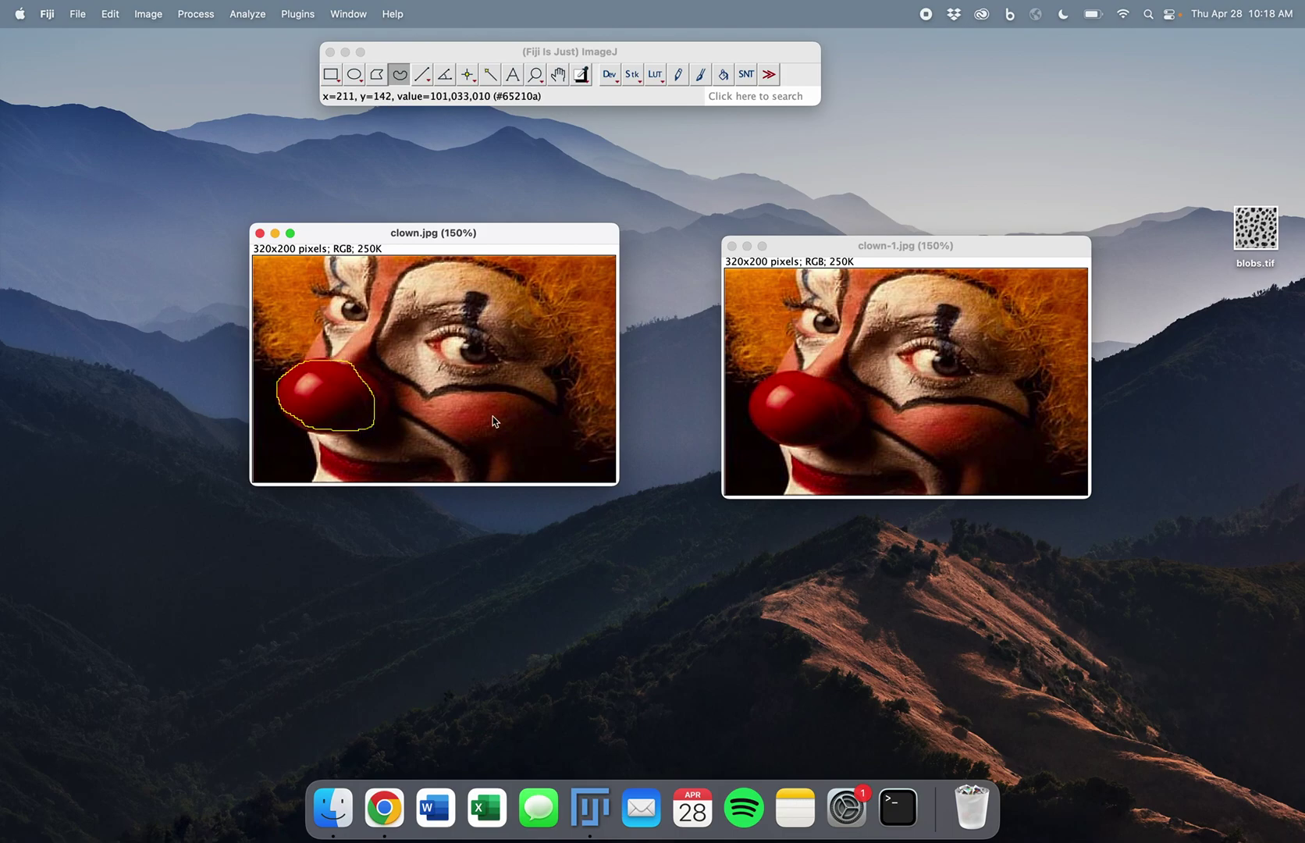
left_click_drag(494, 237, 459, 228)
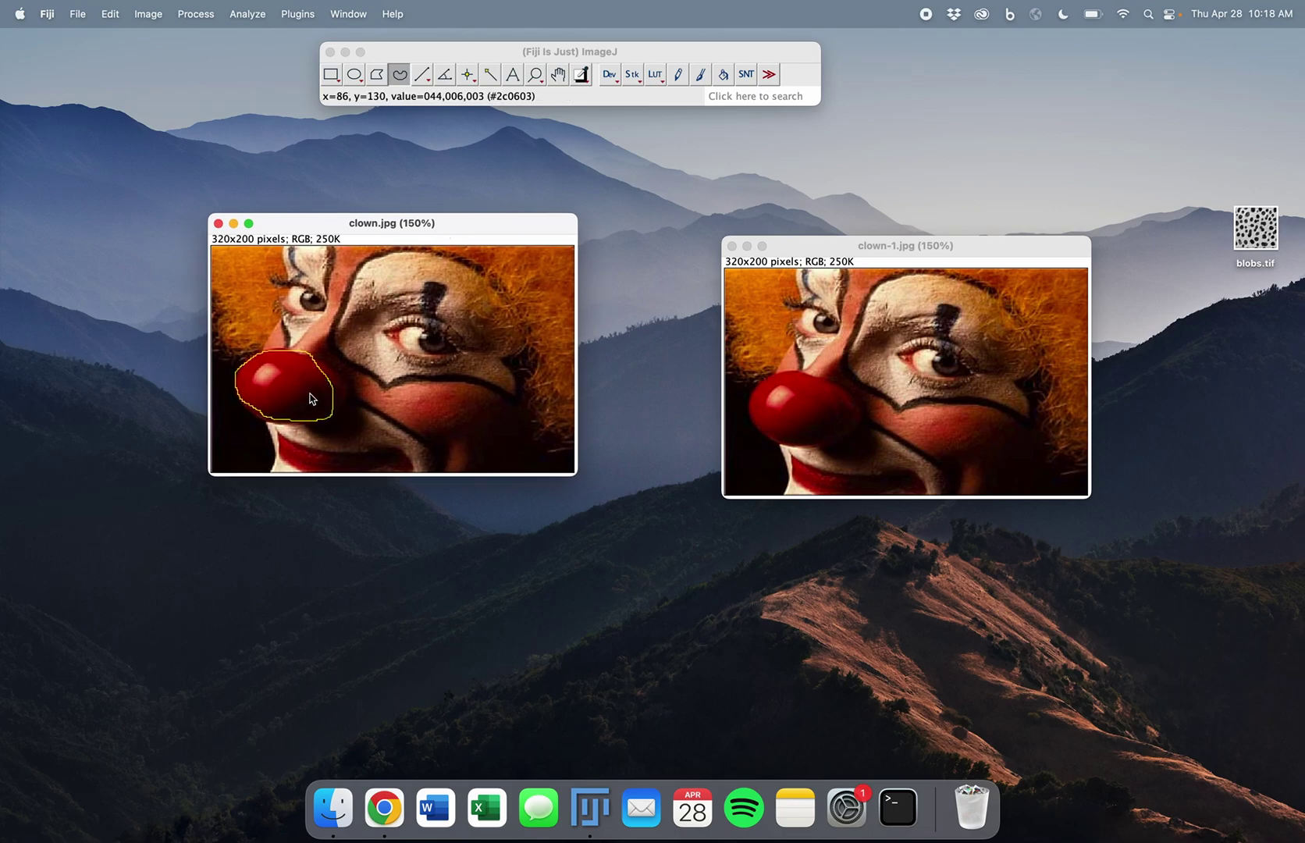
left_click_drag(1022, 250, 952, 216)
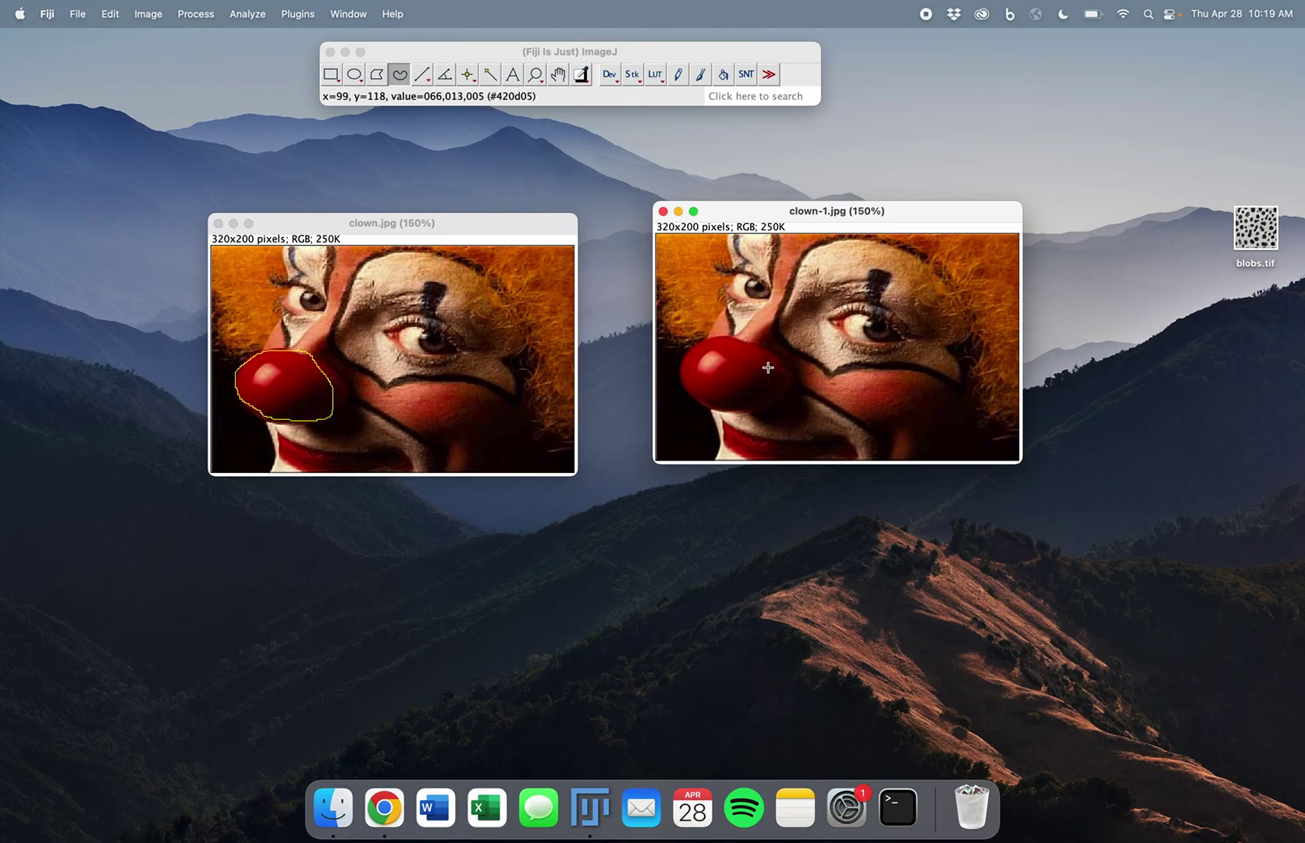
left_click_drag(761, 219, 738, 270)
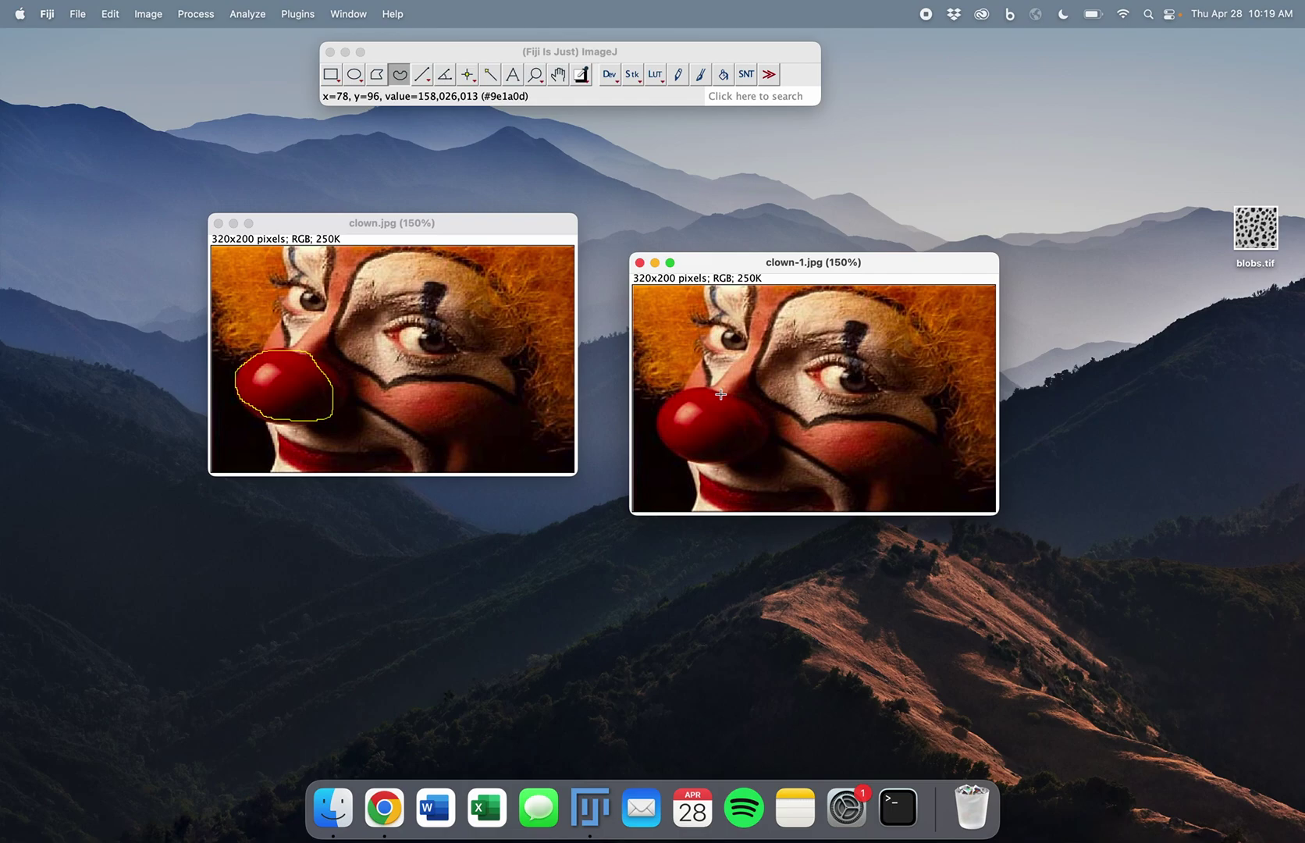
left_click_drag(440, 224, 421, 263)
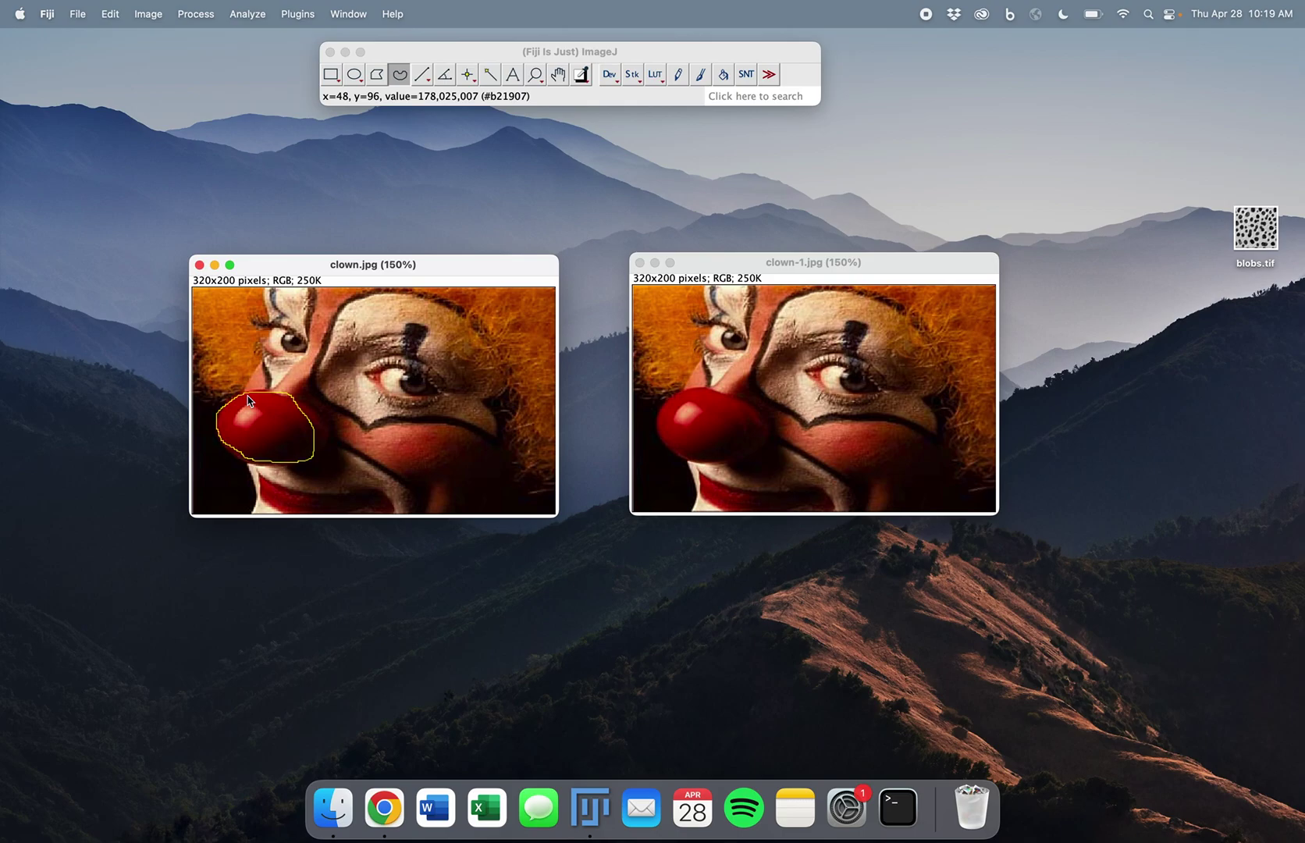
Add the nose selection to the ROI Manager and show all stored regions on clown-1.jpg
key("t")
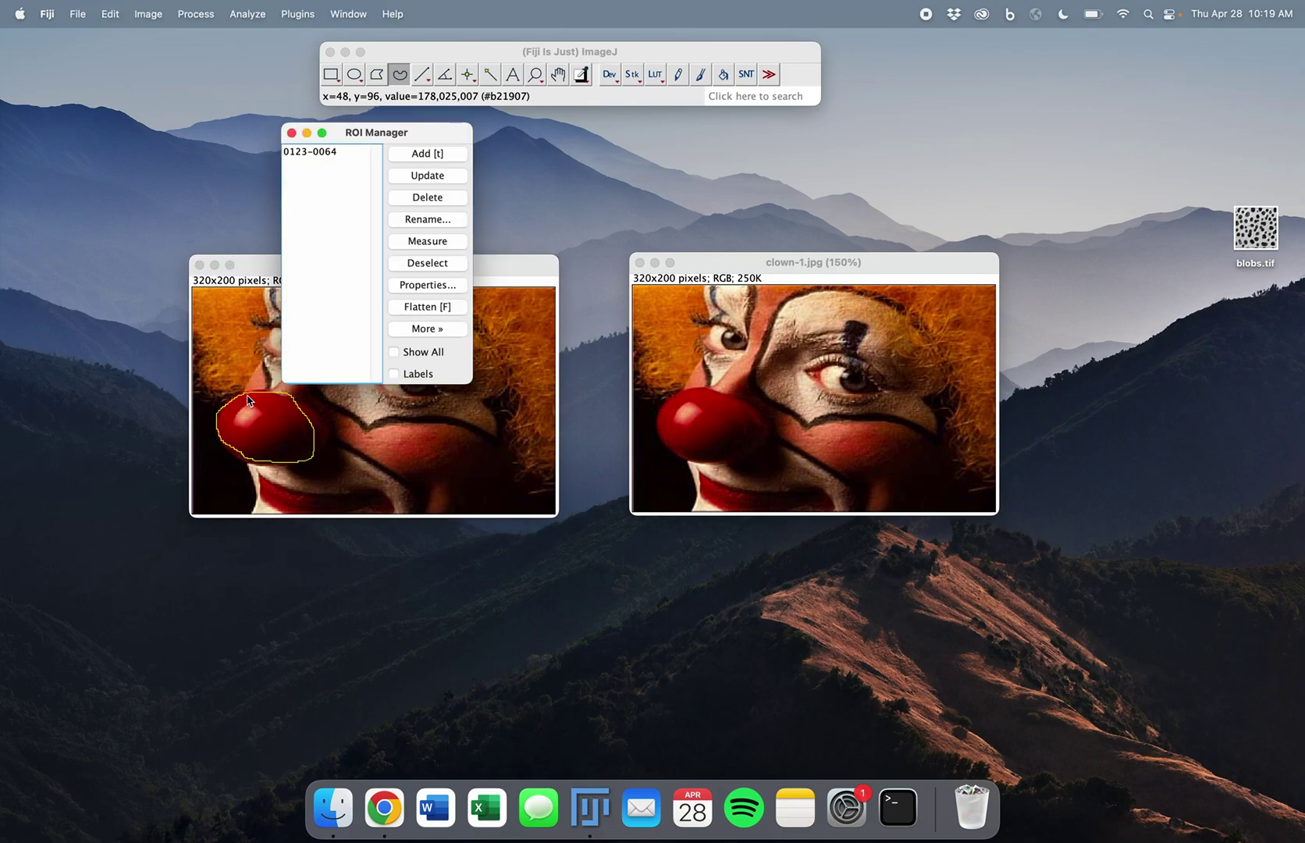
left_click_drag(382, 135, 1165, 74)
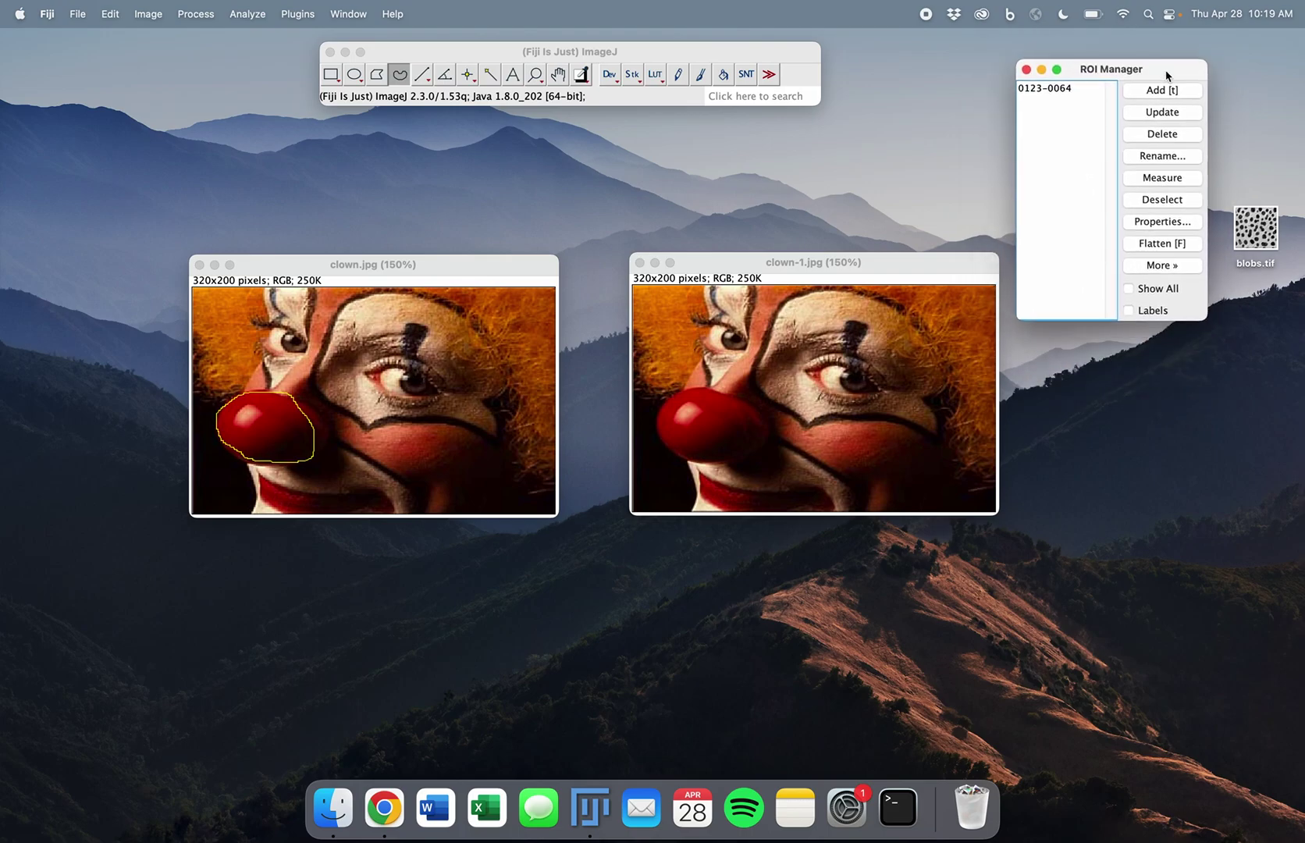
left_click(830, 266)
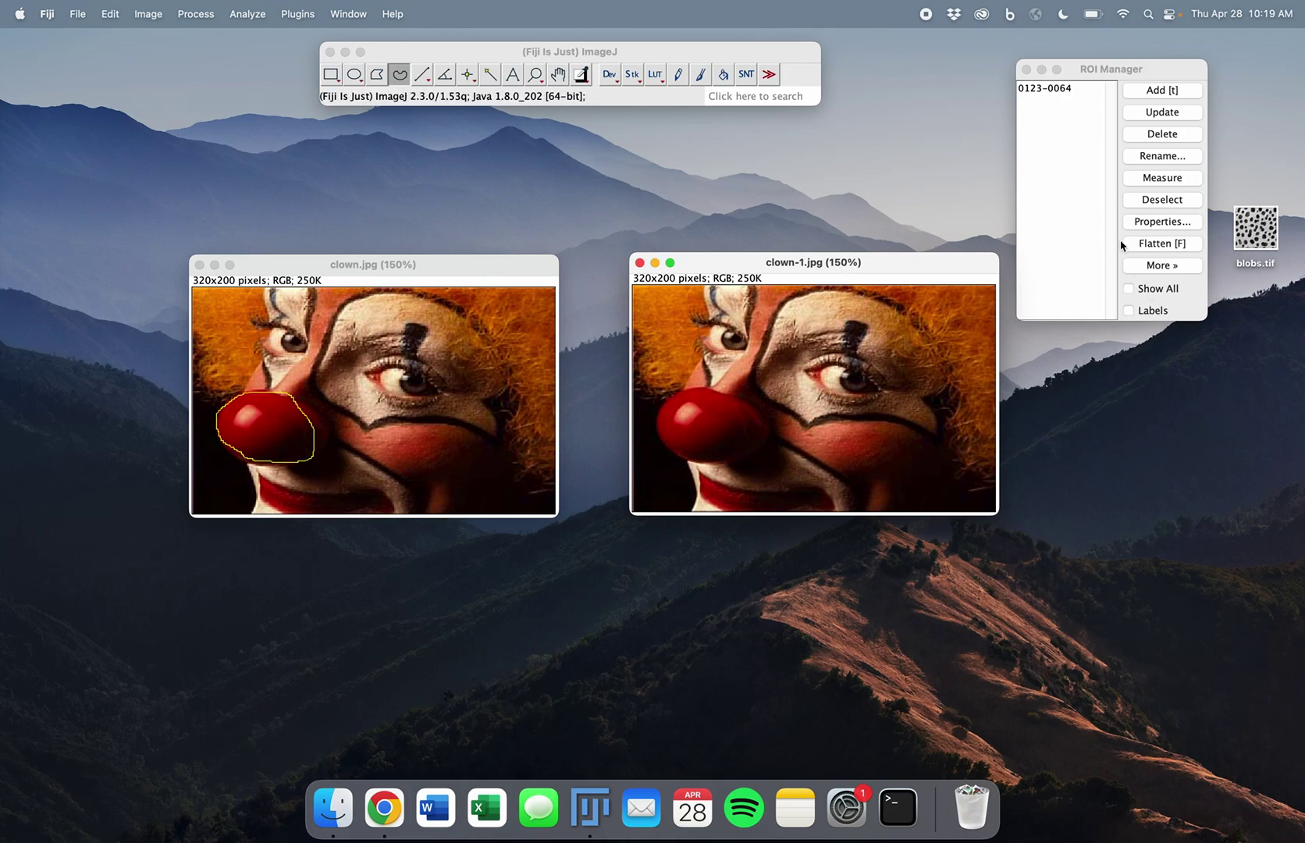
left_click(1128, 289)
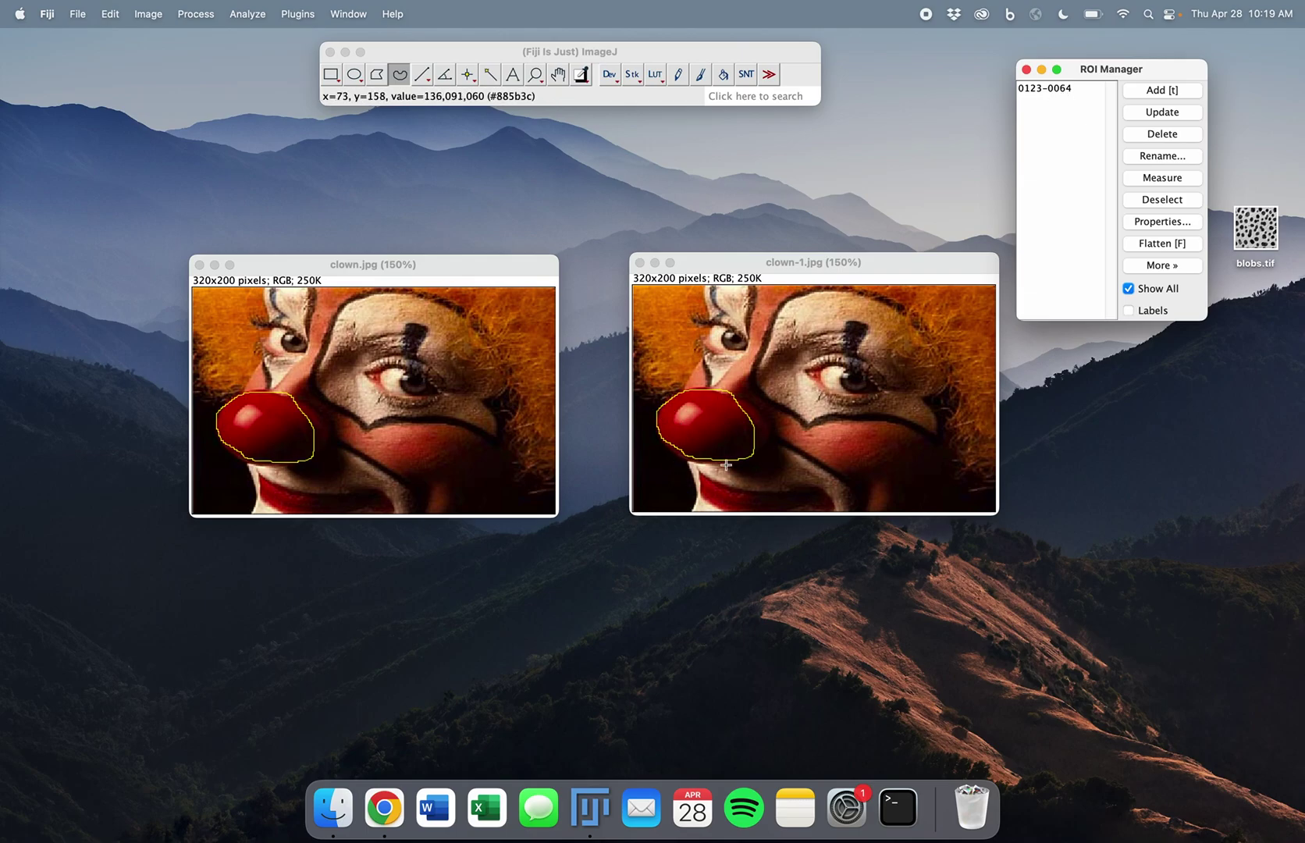
Measure the nose selection in clown.jpg and arrange the Results table below the two clown images
left_click(345, 270)
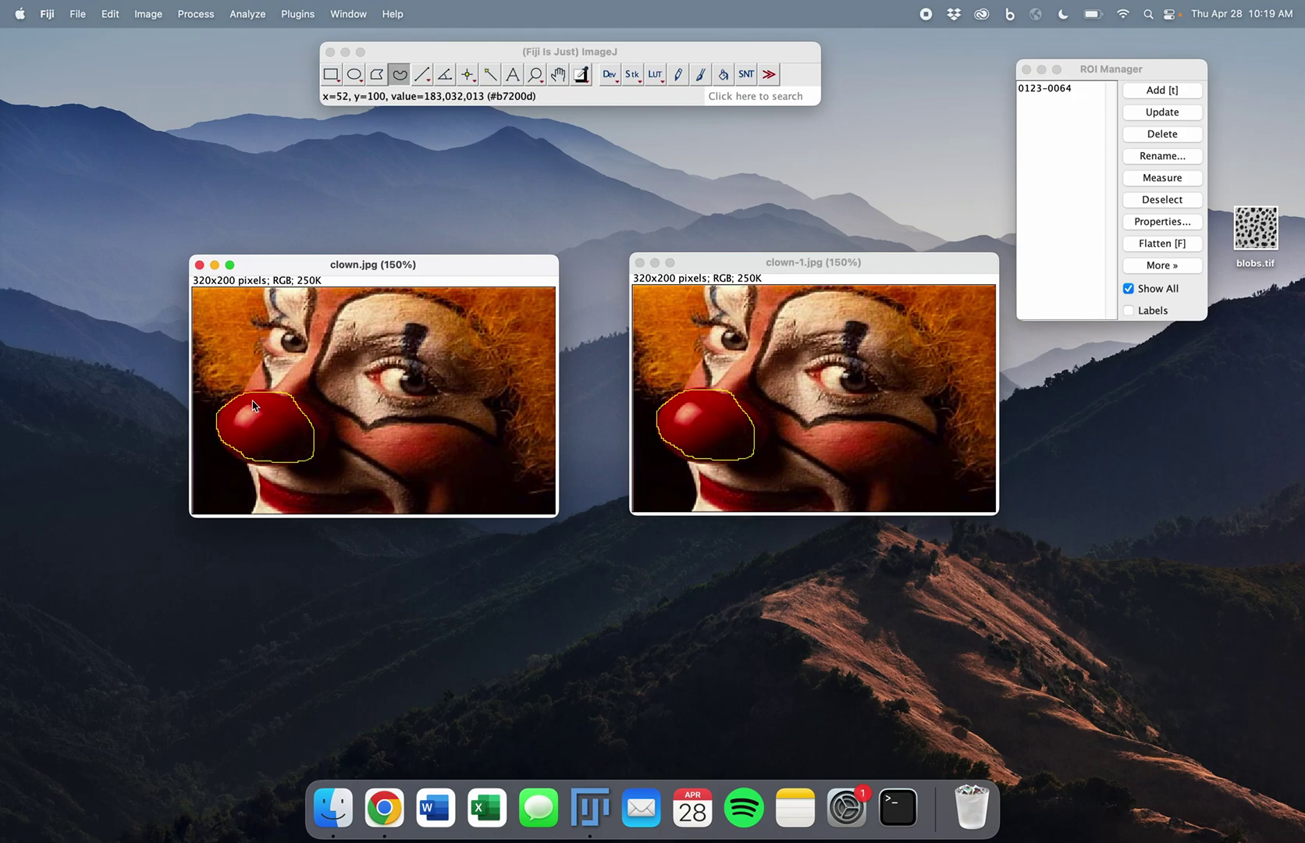
key("super+m")
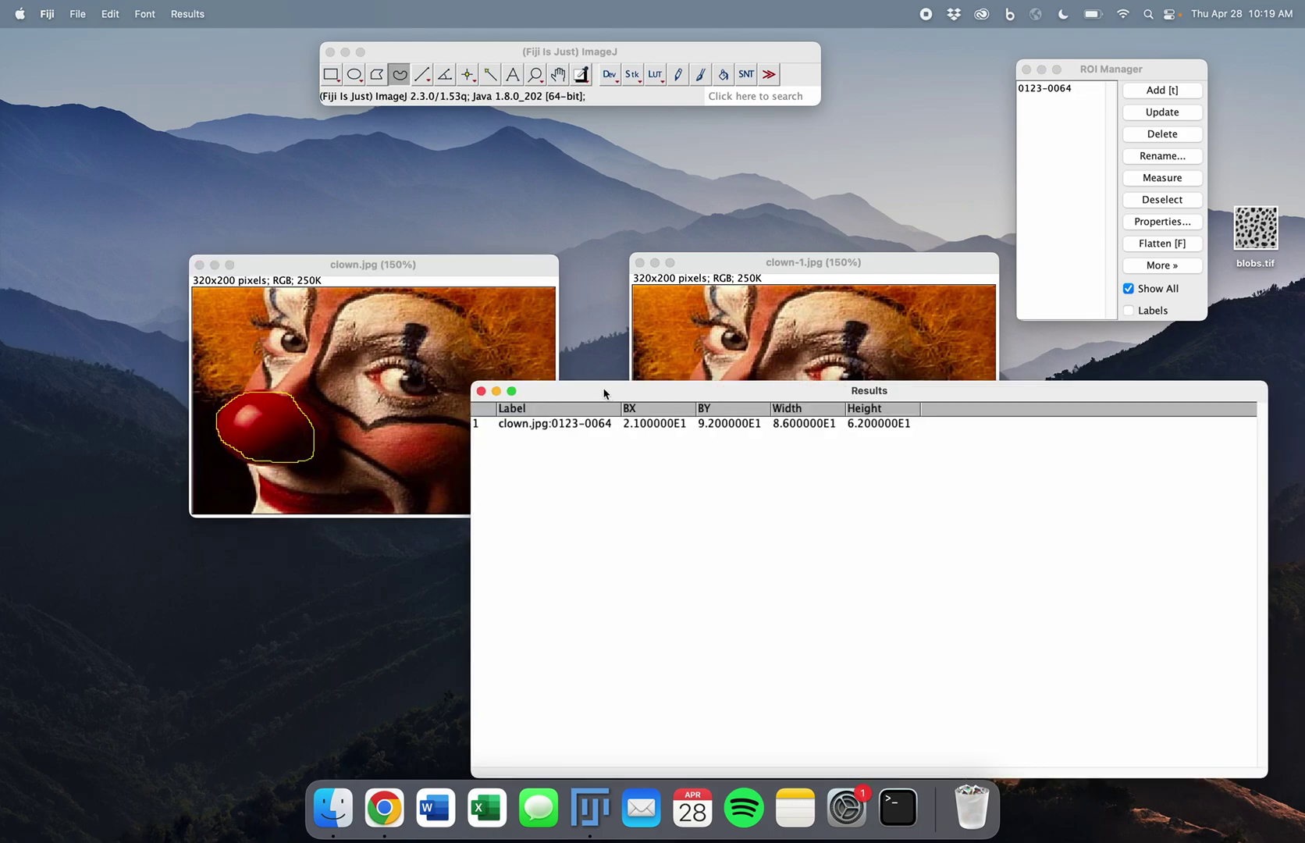
left_click_drag(607, 392, 373, 392)
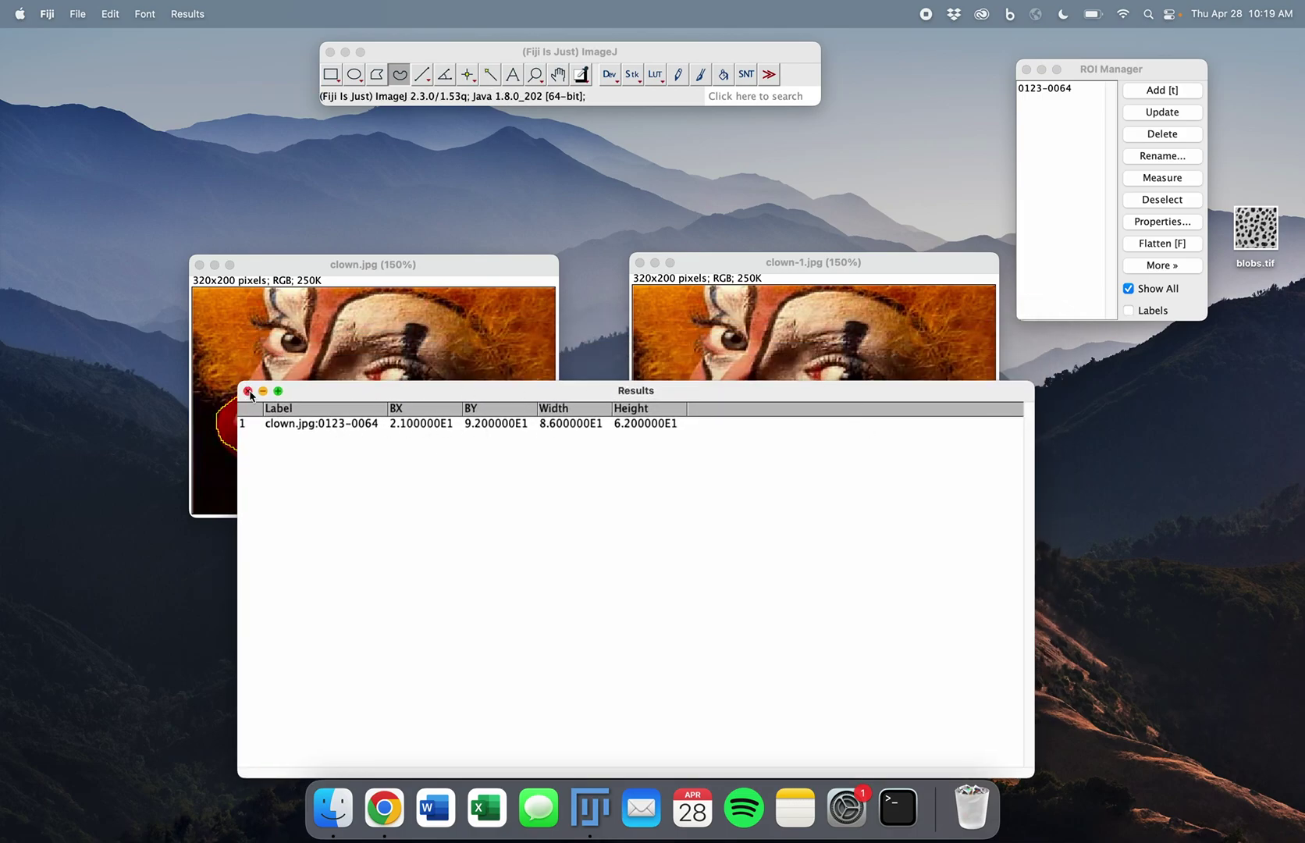
left_click_drag(444, 263, 422, 170)
left_click_drag(750, 262, 688, 153)
left_click(628, 434)
left_click_drag(558, 393, 567, 450)
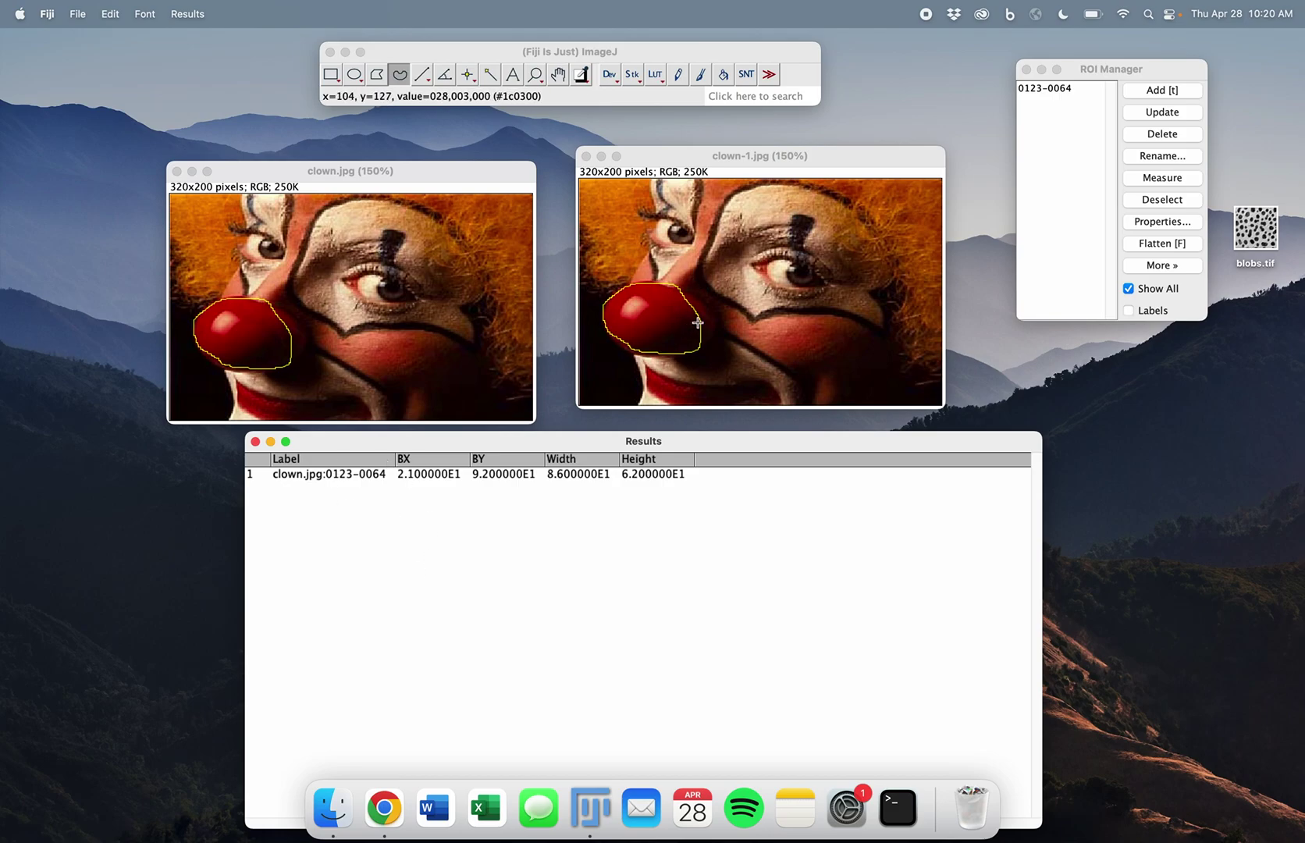
Measure the stored nose region on clown-1.jpg from the ROI Manager, and close the Results table without saving the measurements
left_click(717, 159)
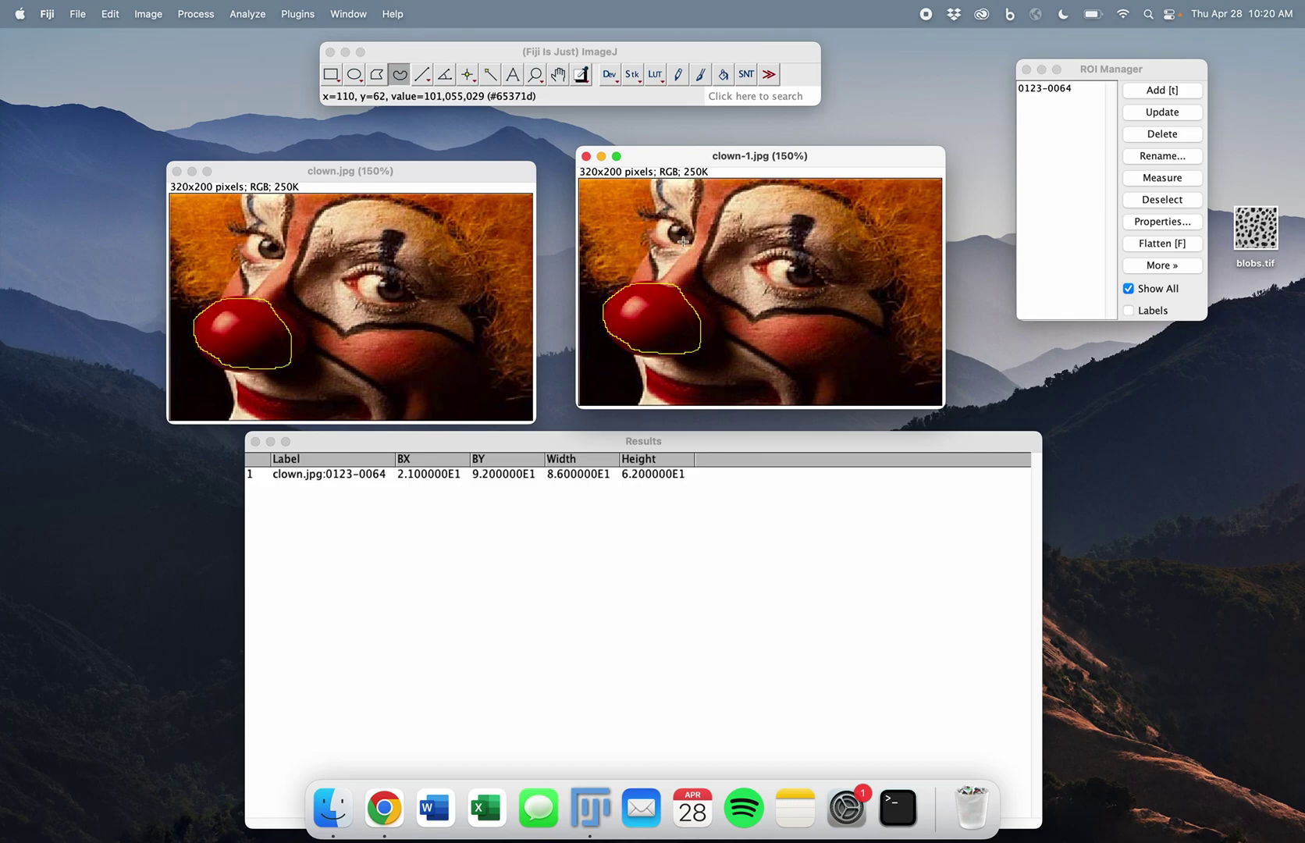
left_click(1142, 175)
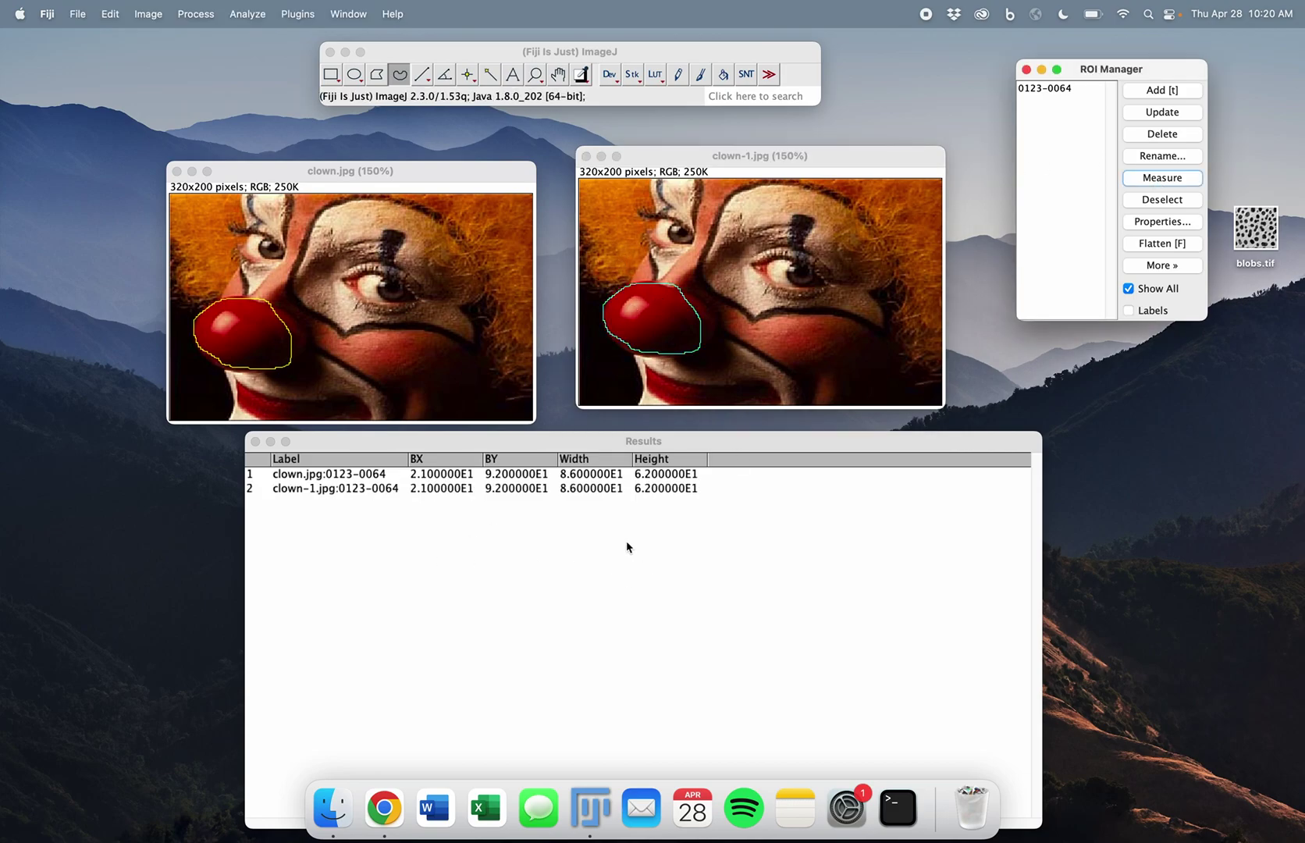
left_click(255, 442)
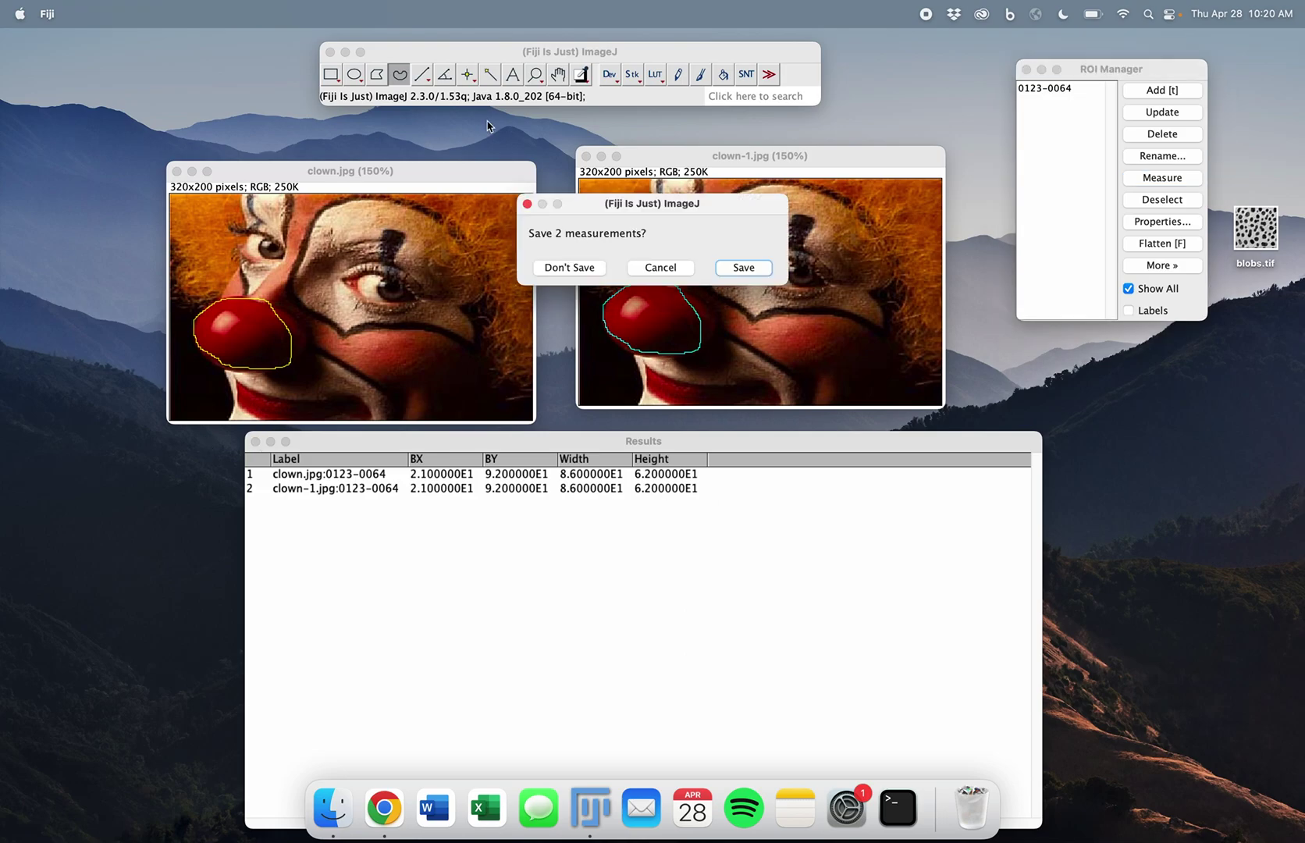
left_click(585, 270)
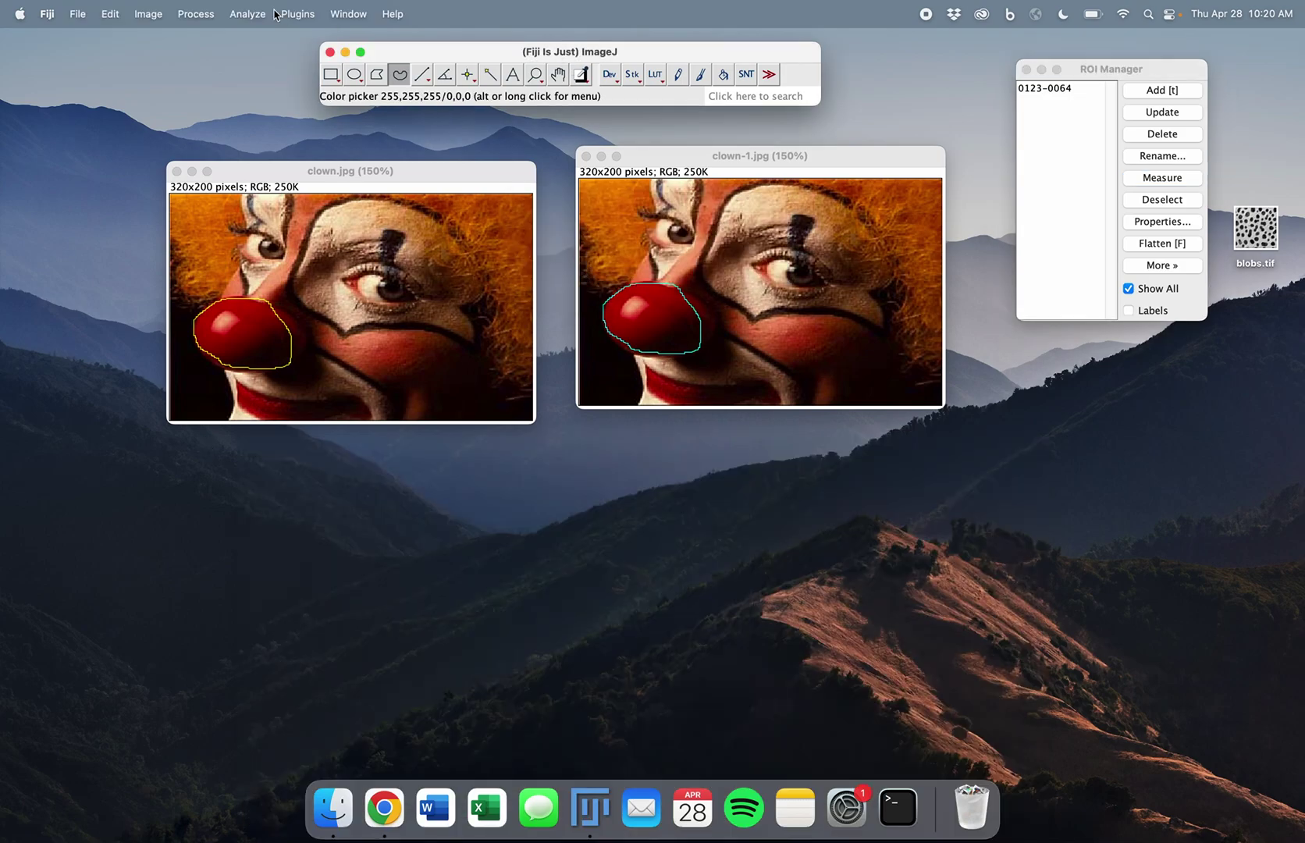
Include area, standard deviation, min & max gray value, mean gray value, centroid and perimeter in the set of recorded measurements
left_click(731, 96)
type("set ")
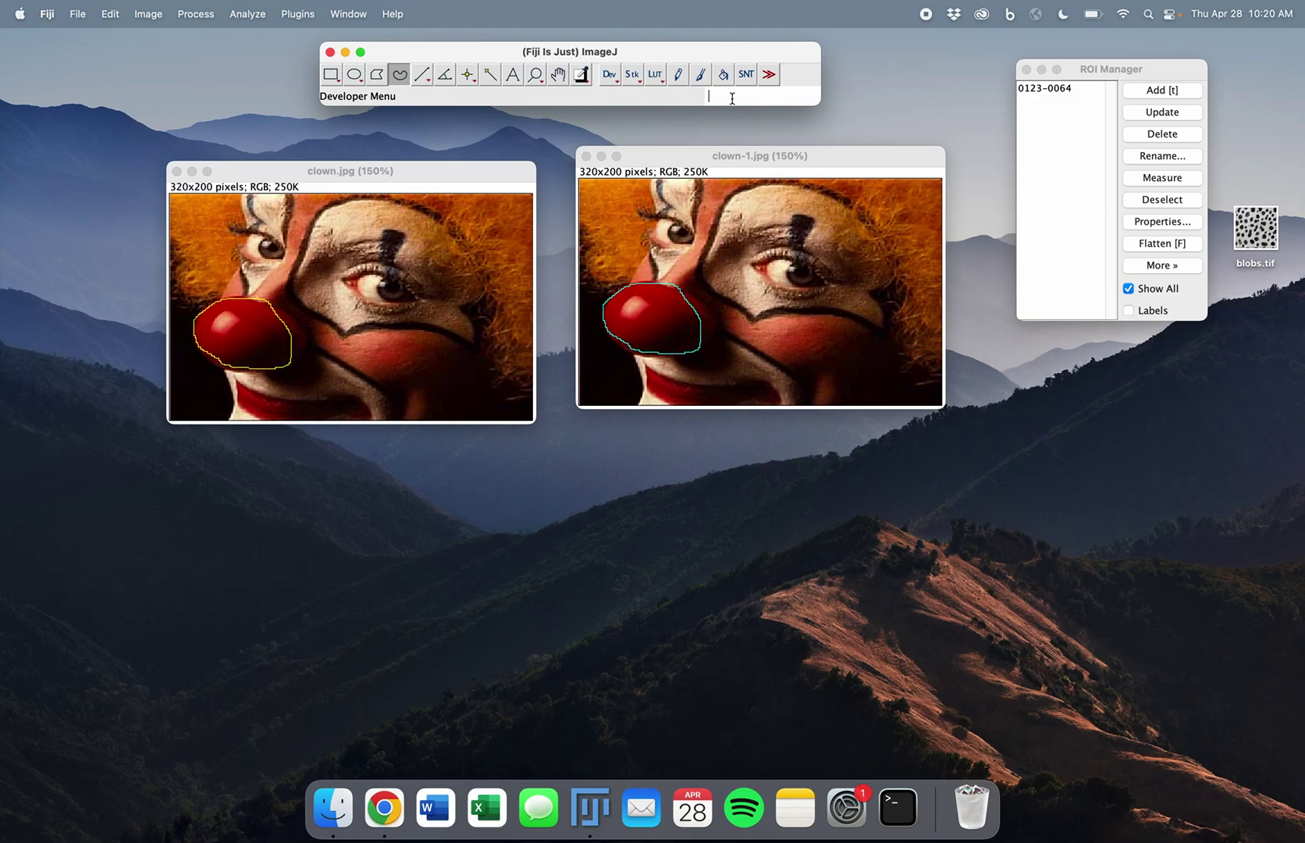
type("mea")
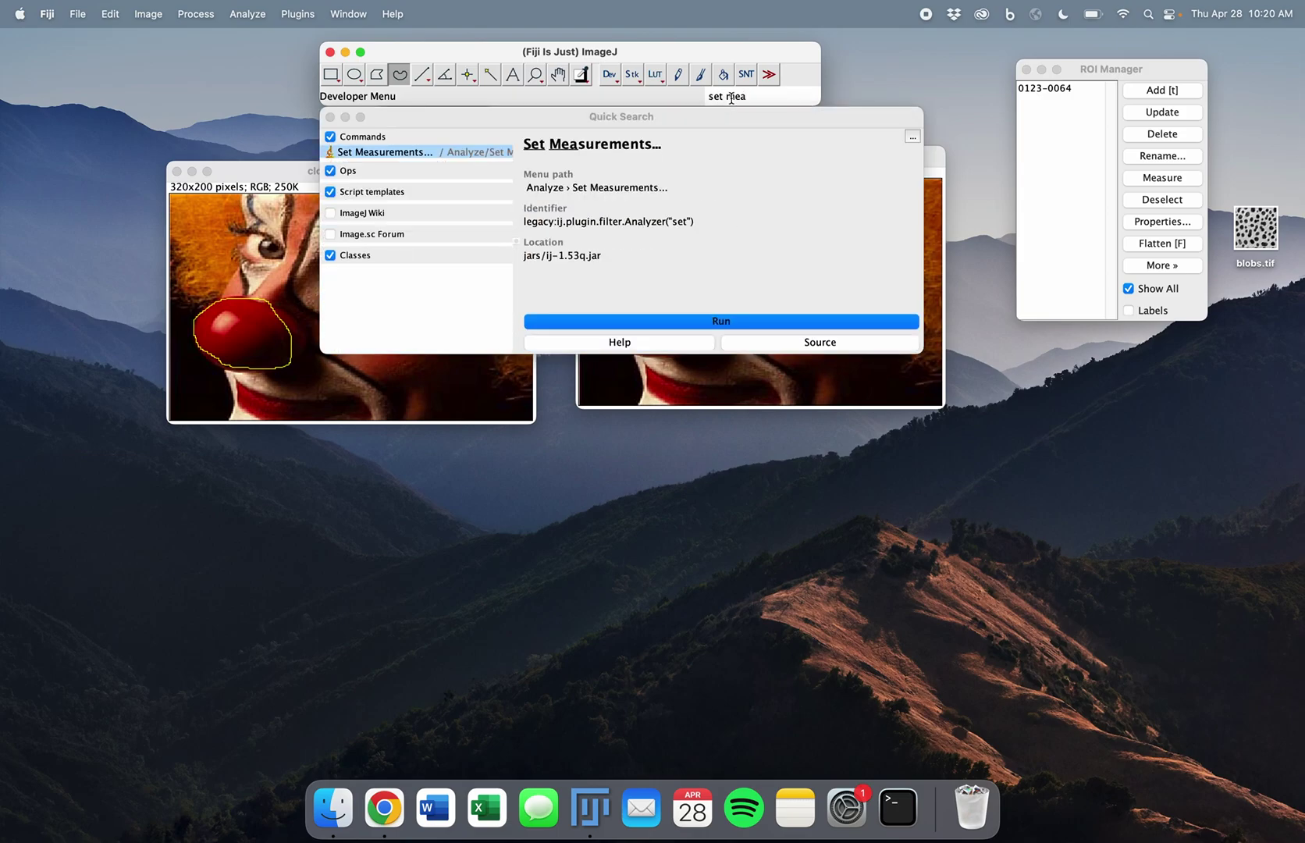
left_click(721, 320)
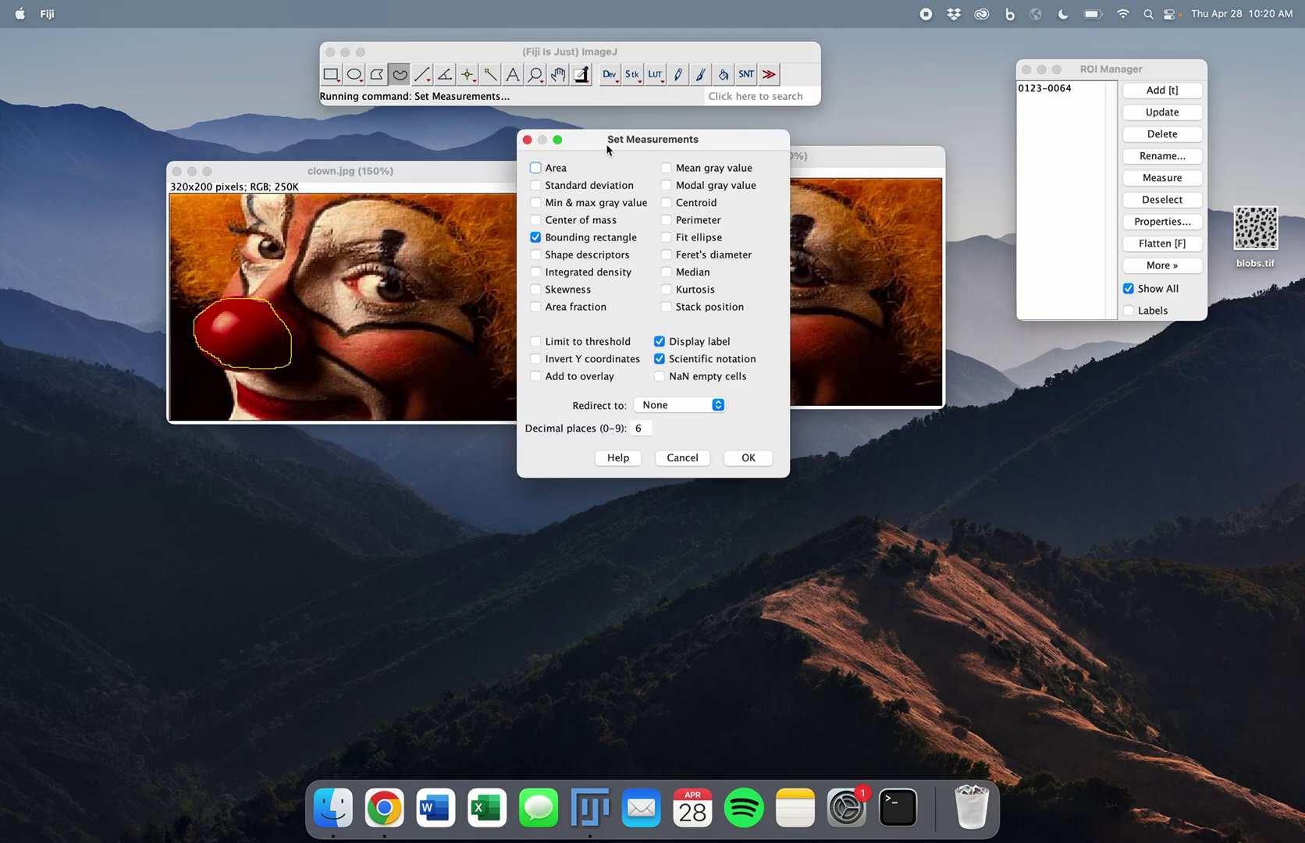
left_click_drag(607, 150, 544, 334)
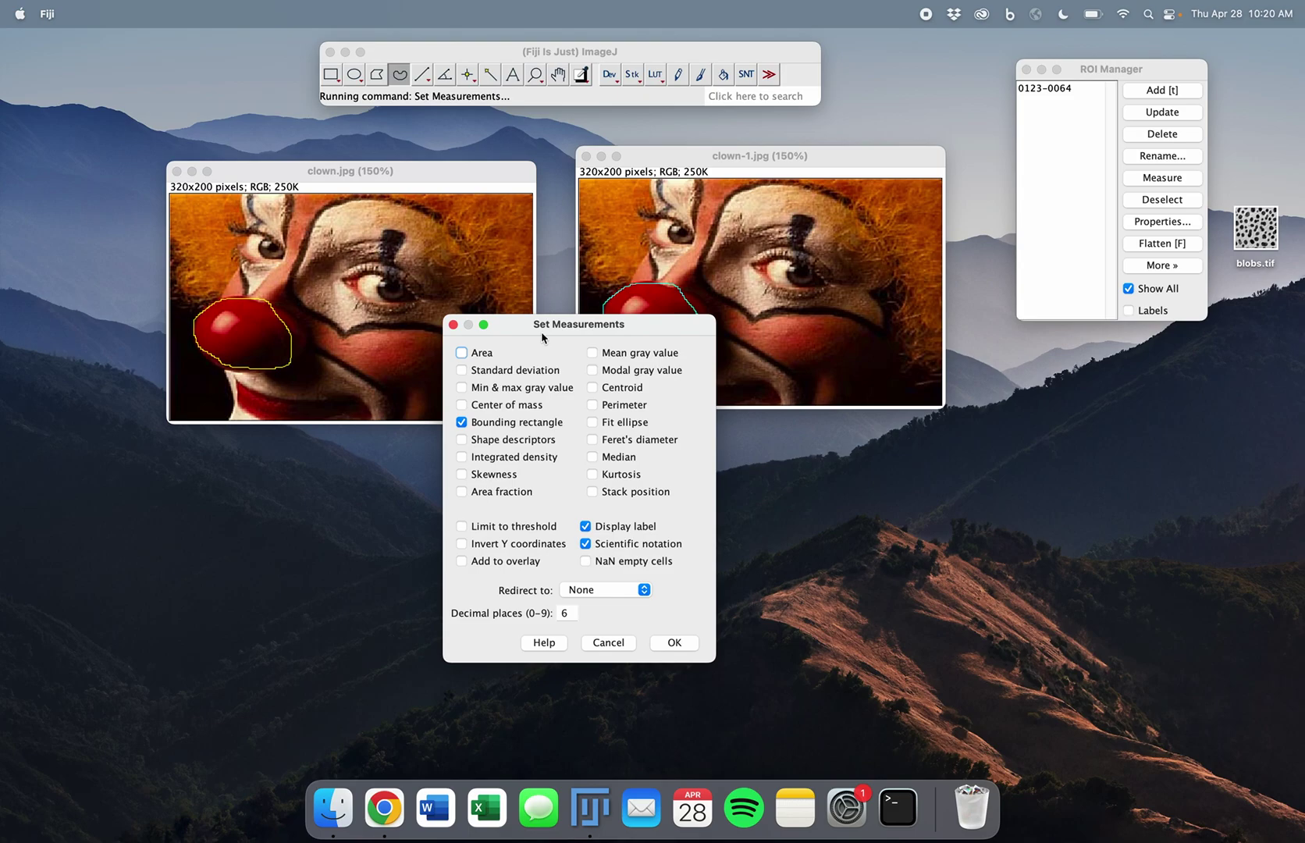
left_click_drag(535, 331, 501, 330)
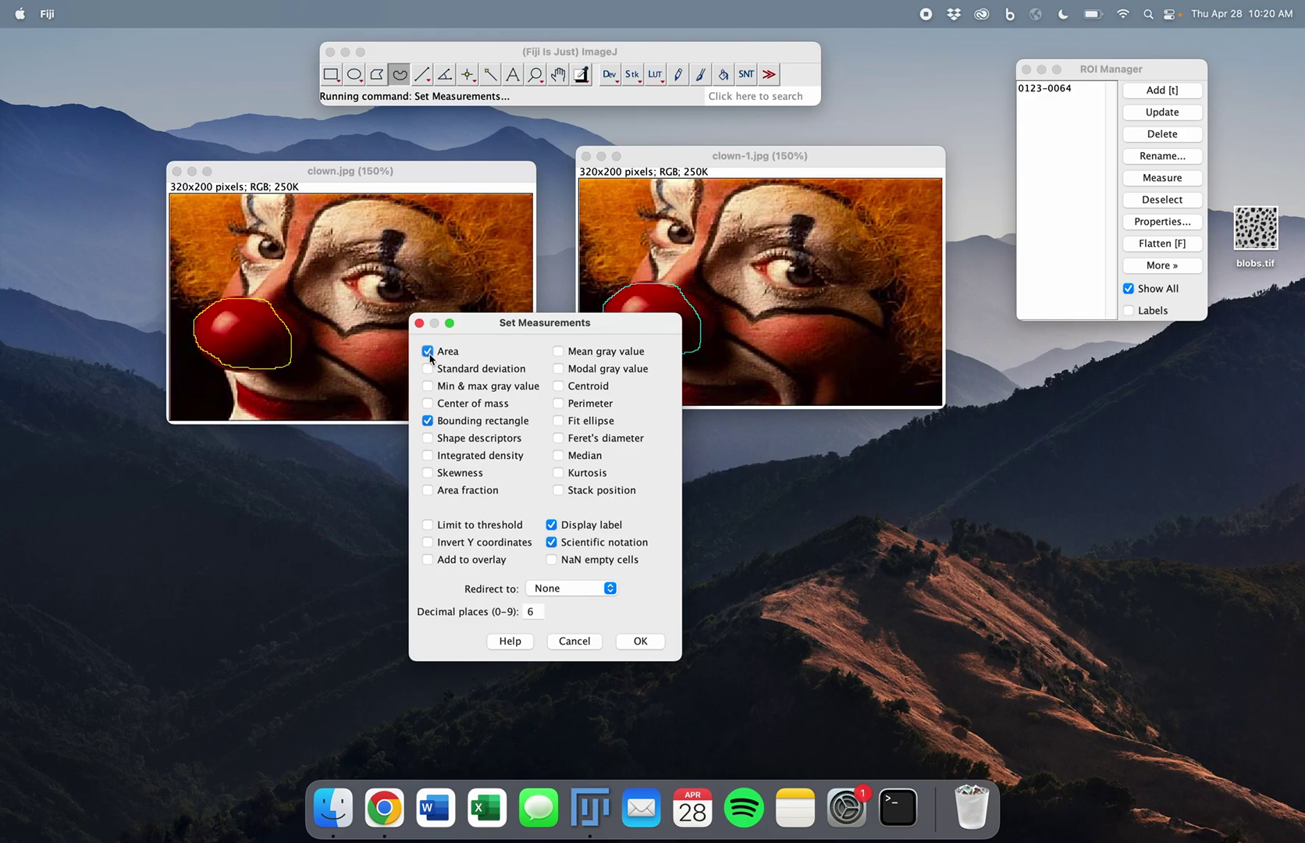
left_click(428, 368)
left_click(427, 386)
left_click(558, 351)
left_click(558, 387)
left_click(558, 404)
left_click(648, 652)
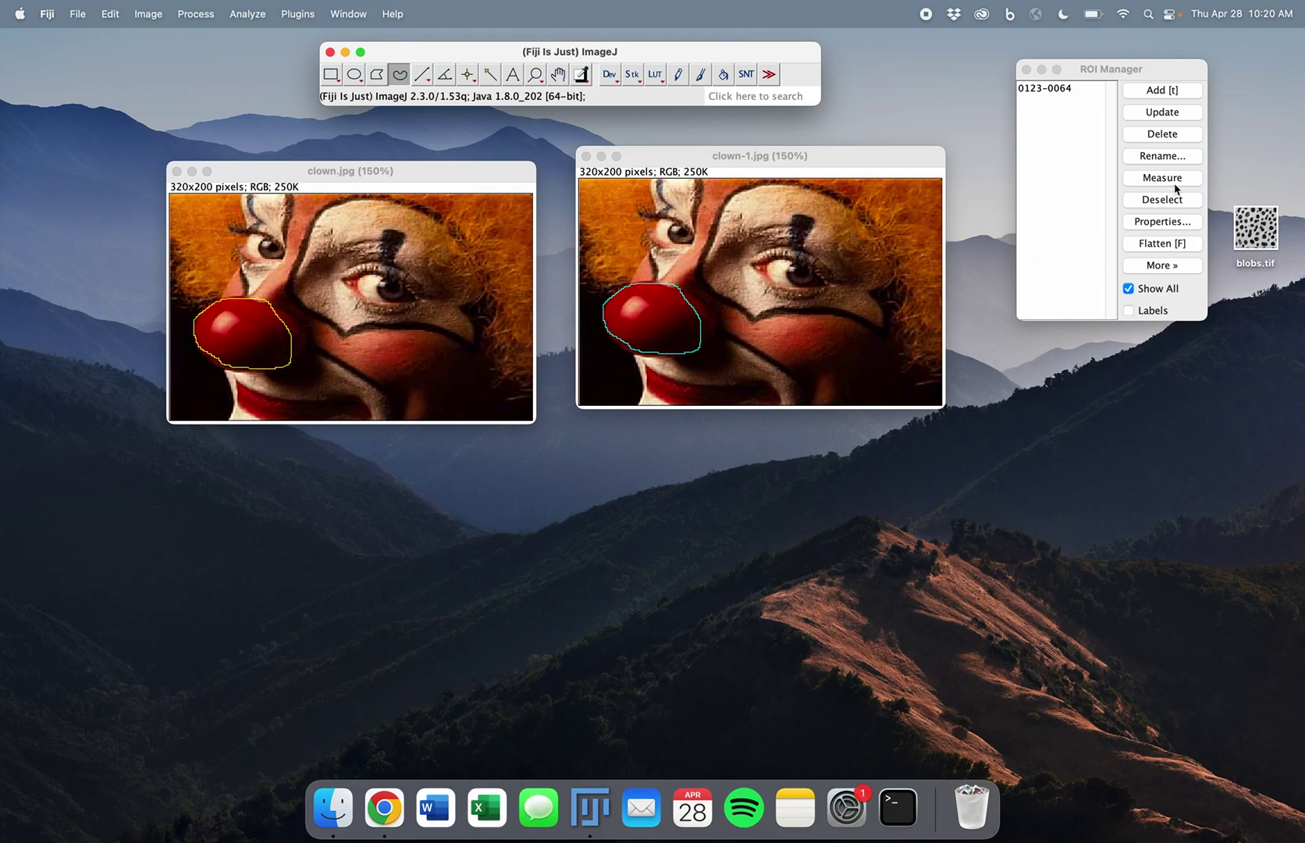
Measure the stored nose region on clown-1.jpg with the expanded measurement set, and close the Results table without saving
left_click(1162, 178)
left_click_drag(556, 398, 469, 309)
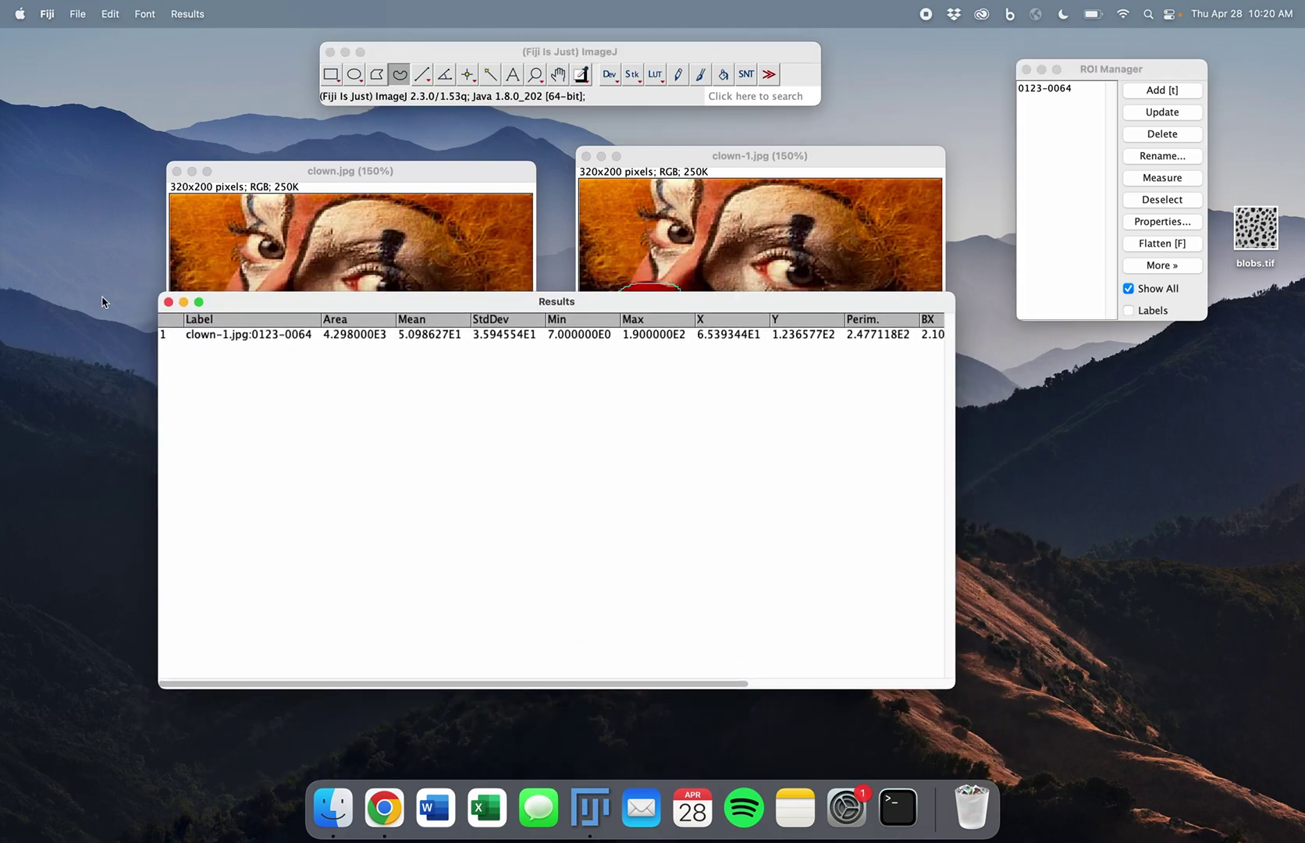
left_click(169, 302)
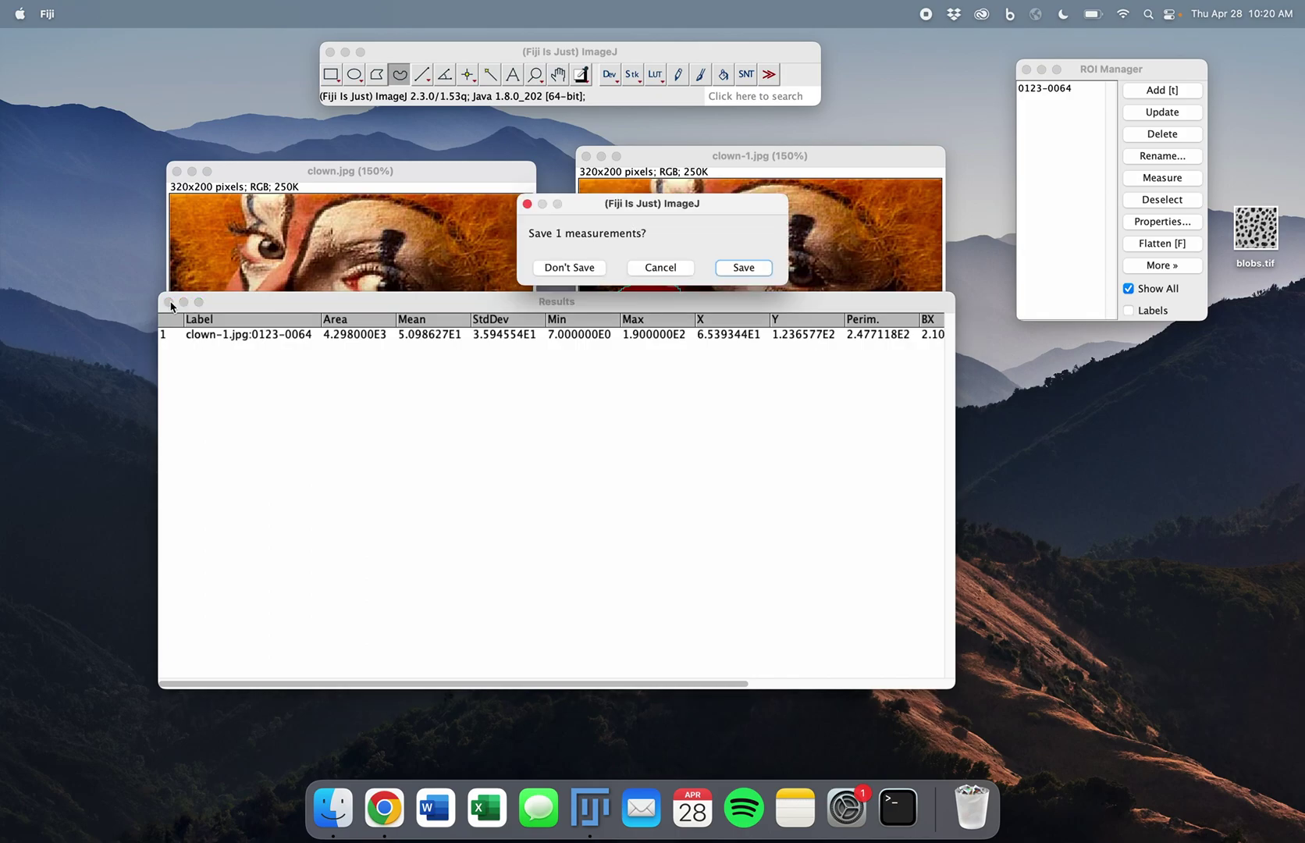
left_click(569, 268)
left_click(1148, 75)
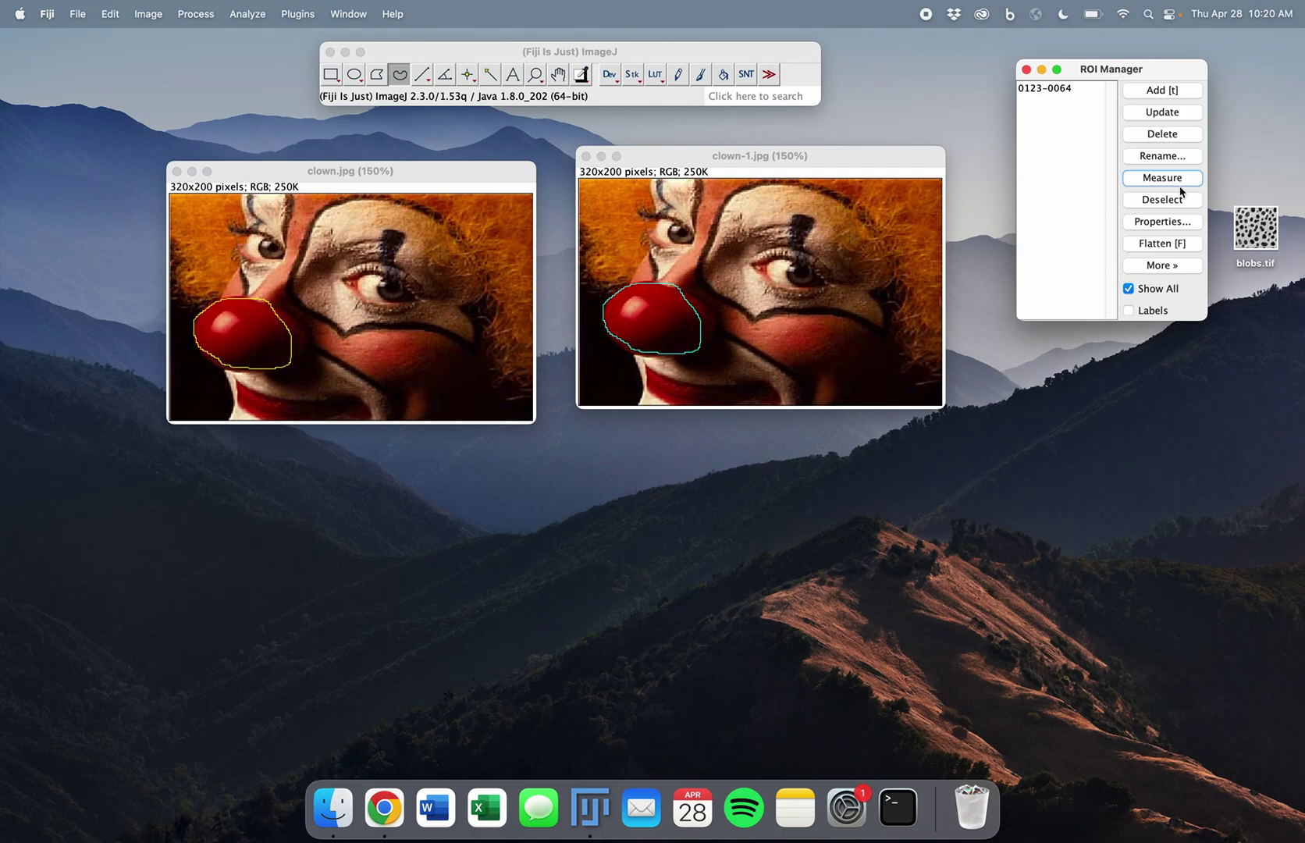
left_click(1144, 266)
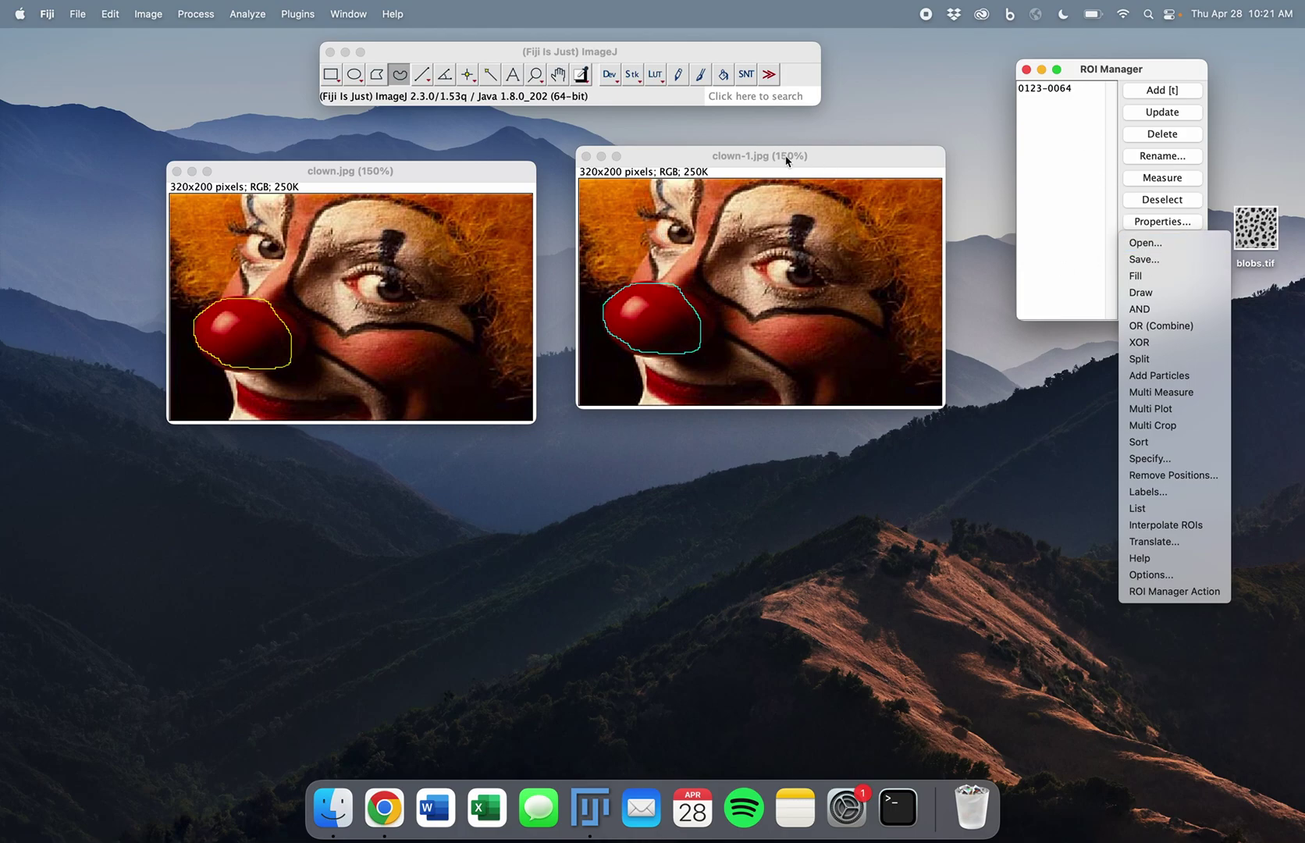
left_click(1105, 71)
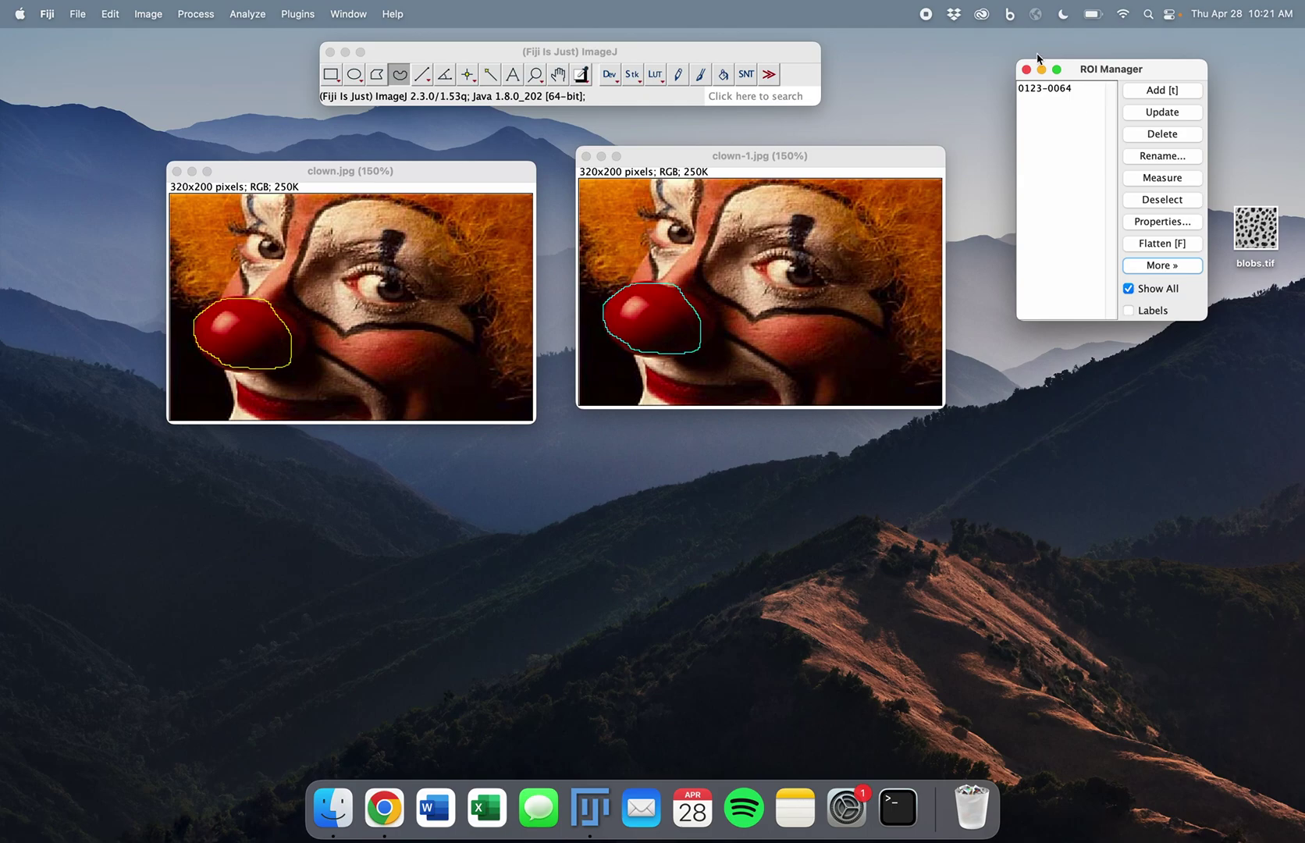
Close the ROI Manager, discarding the displayed region instead of saving it as an overlay, and close both clown images
left_click(1026, 71)
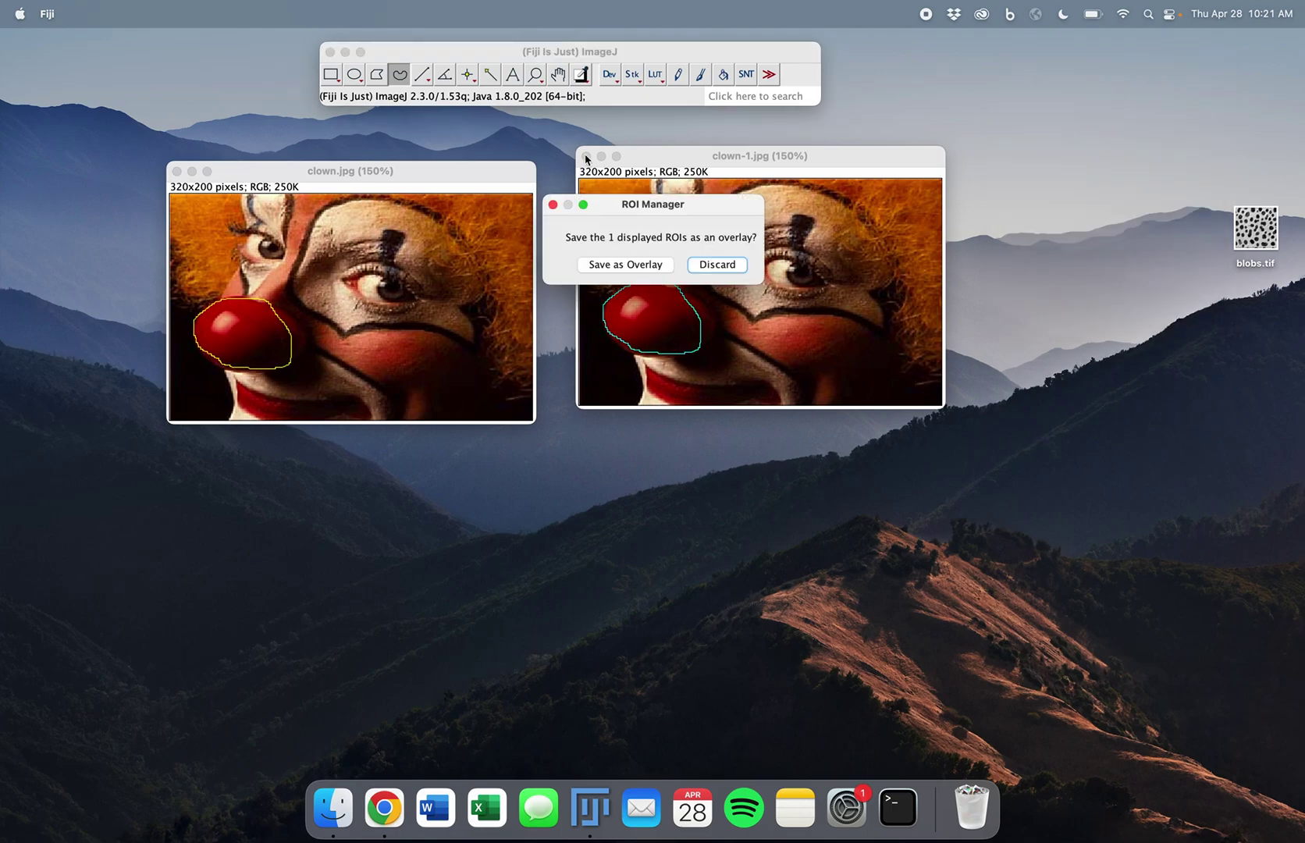
left_click(722, 265)
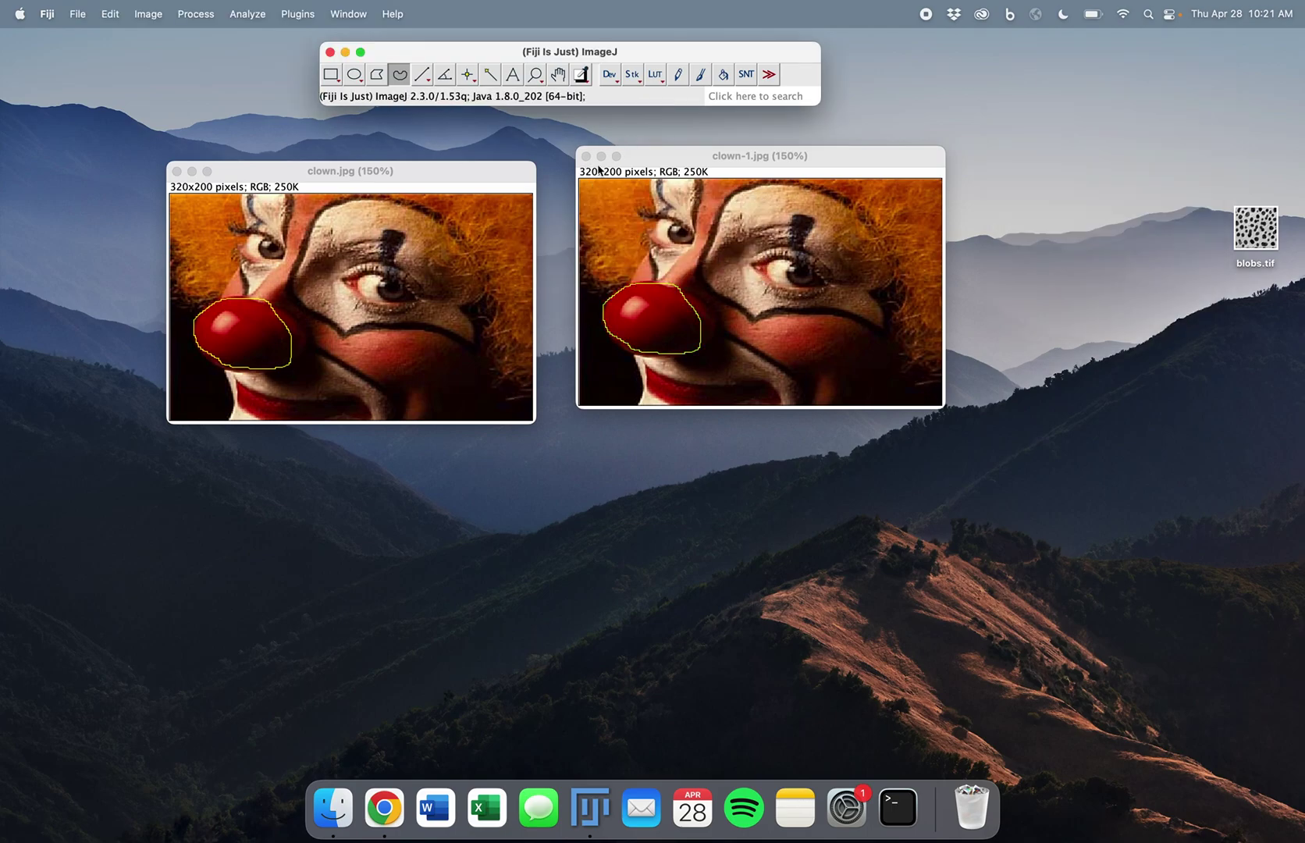
left_click(585, 156)
left_click(176, 171)
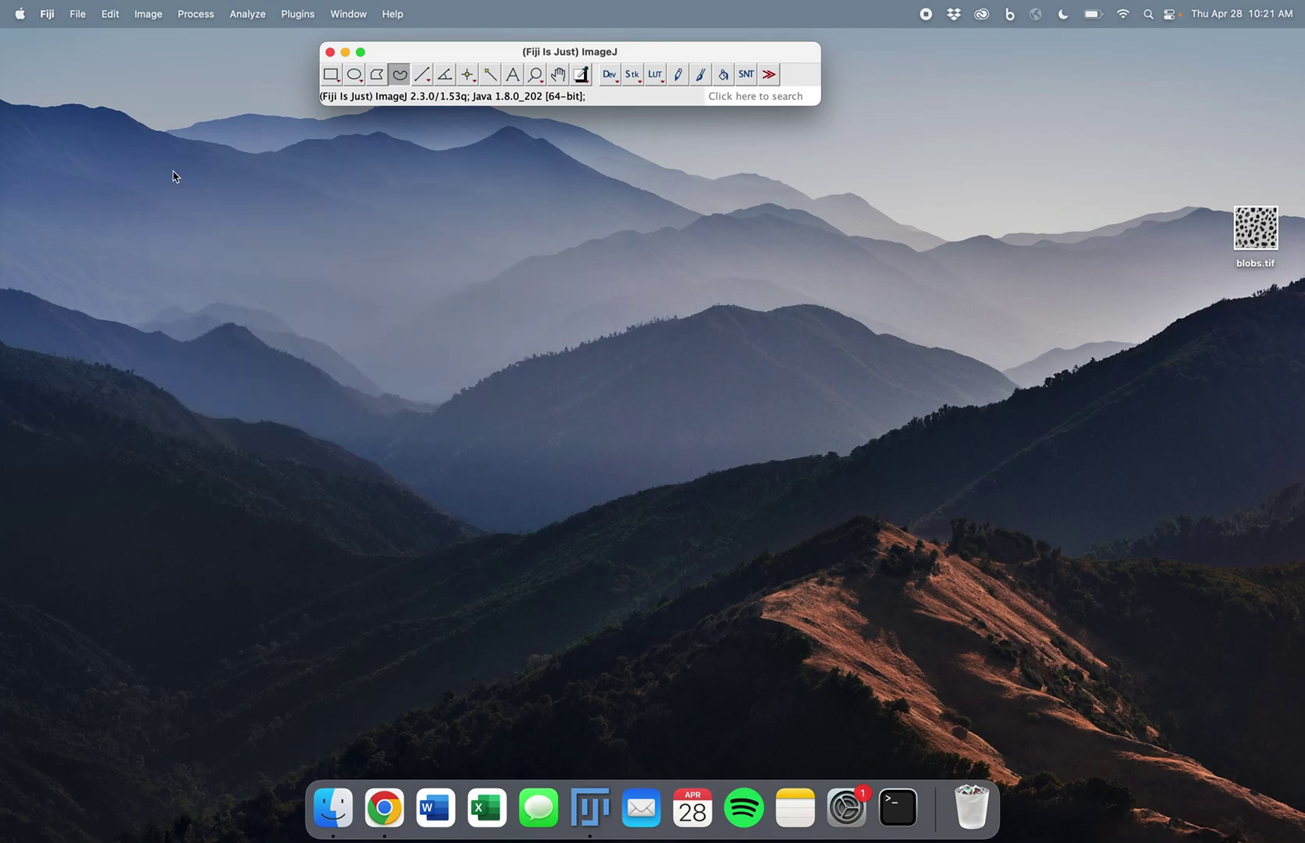
key("super+Tab")
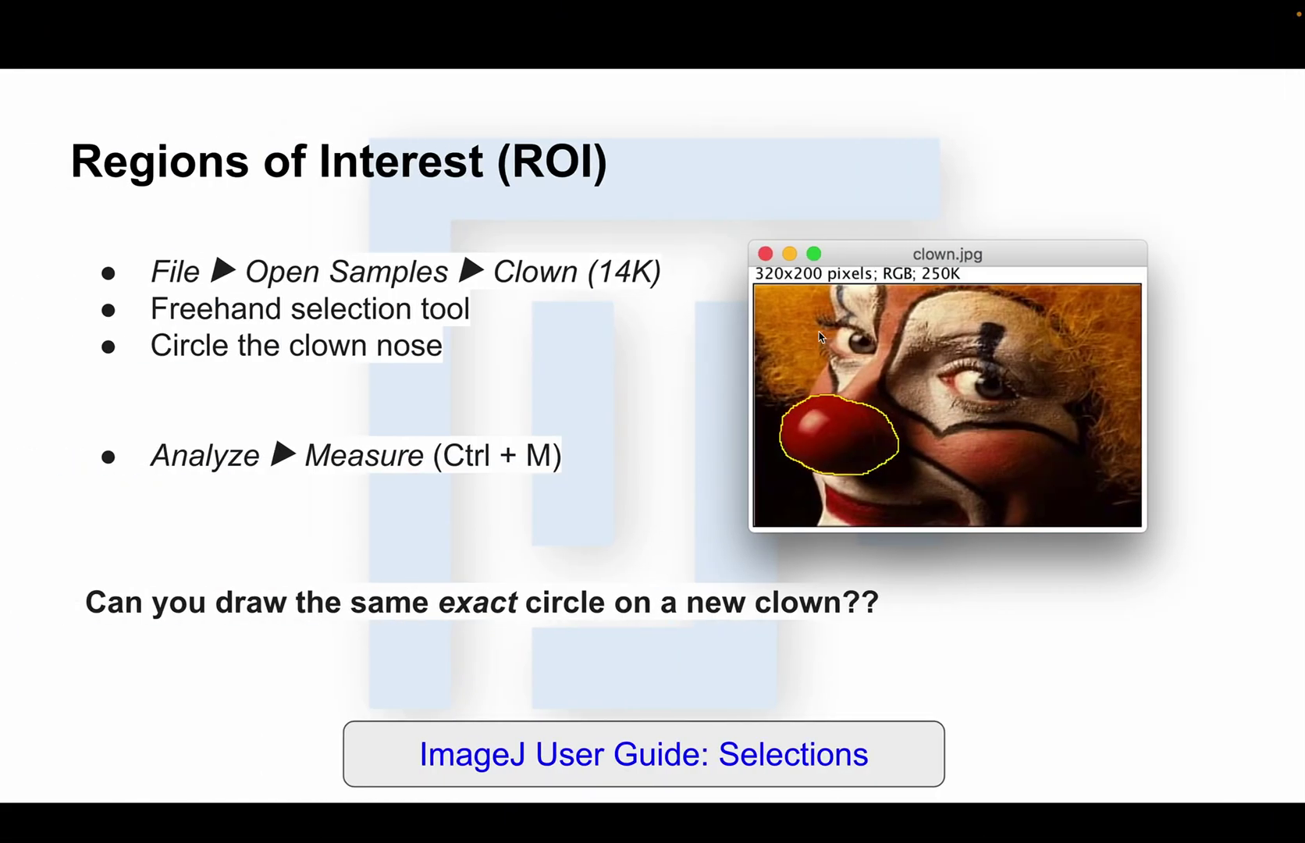
key("Right")
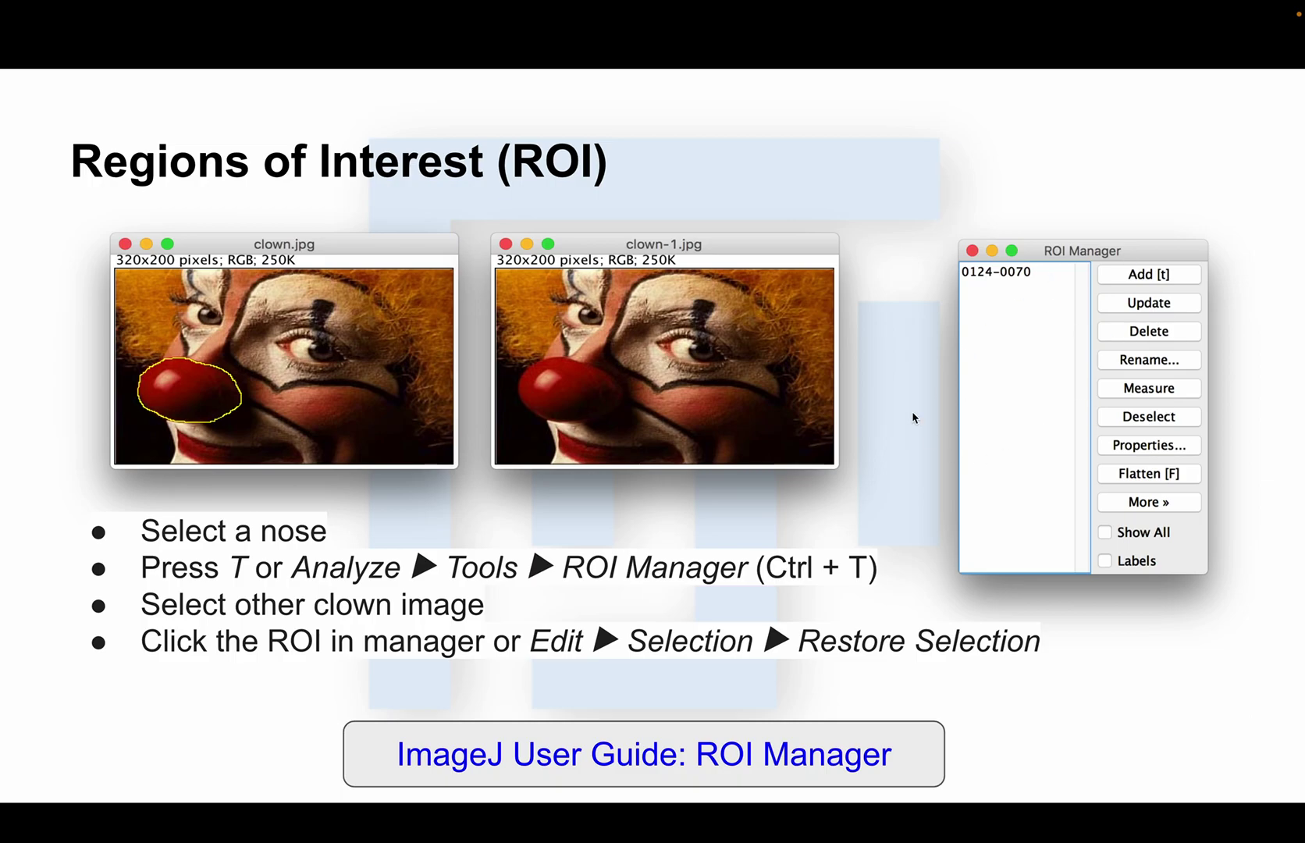
key("Right")
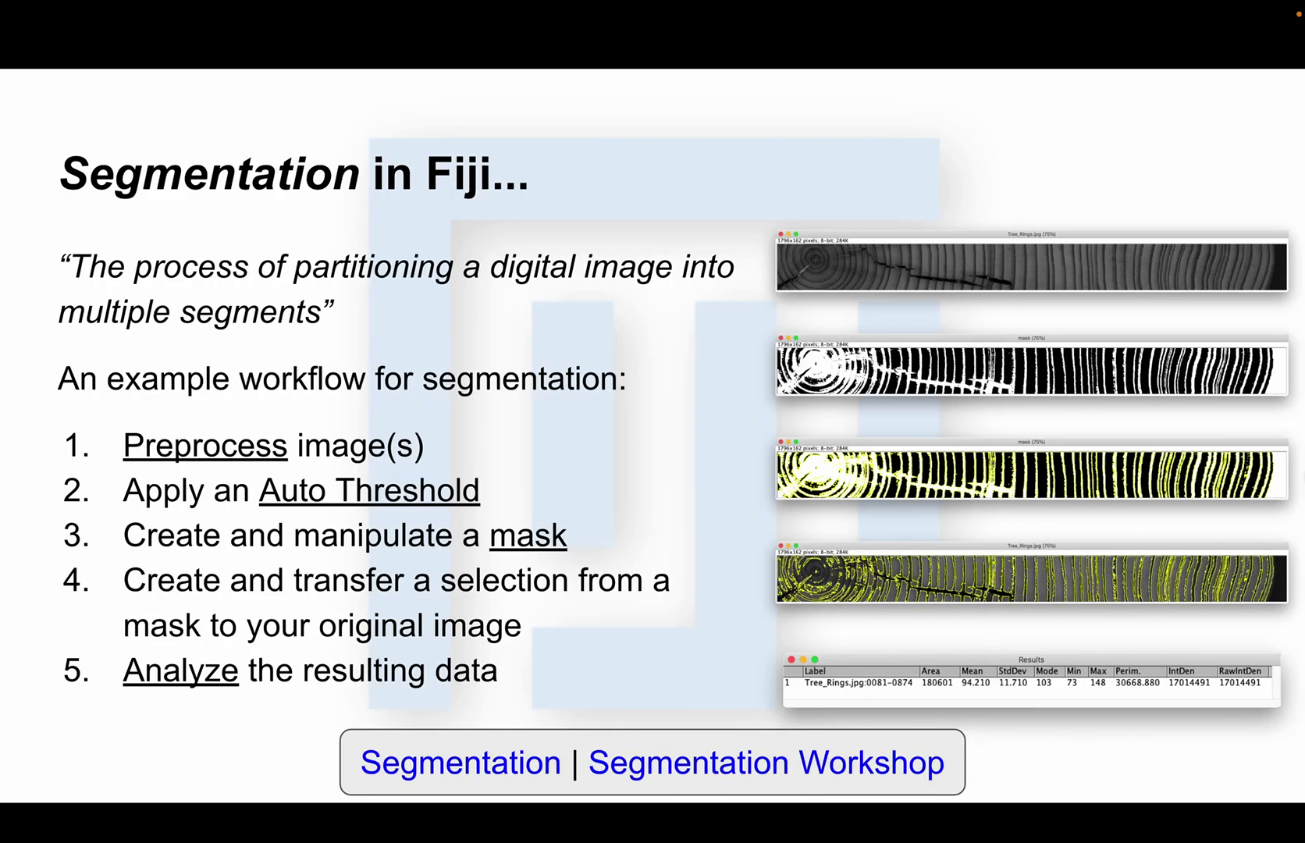